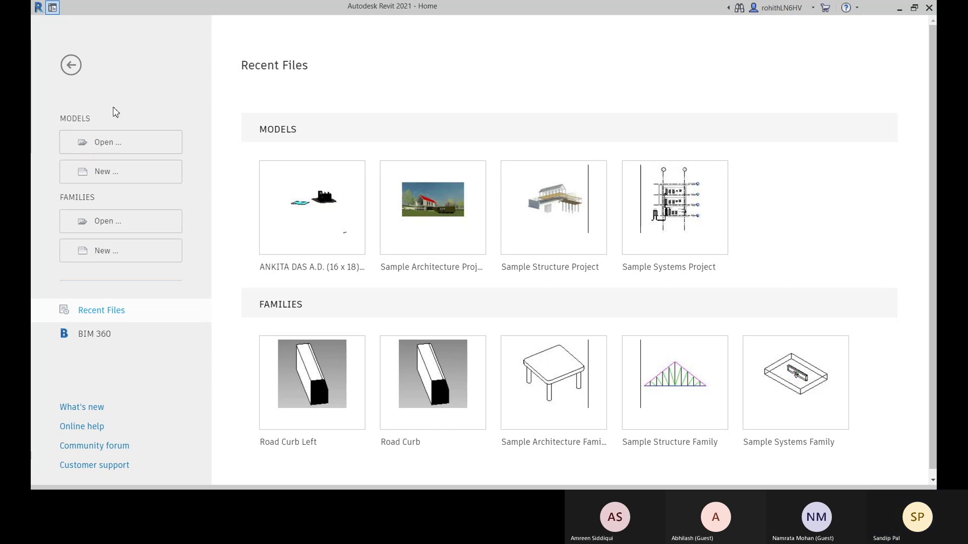
Step: Inspect the file selection dialogs for opening existing models and families, closing them without opening a file
{"action": "left_click", "coordinate": [96, 145]}
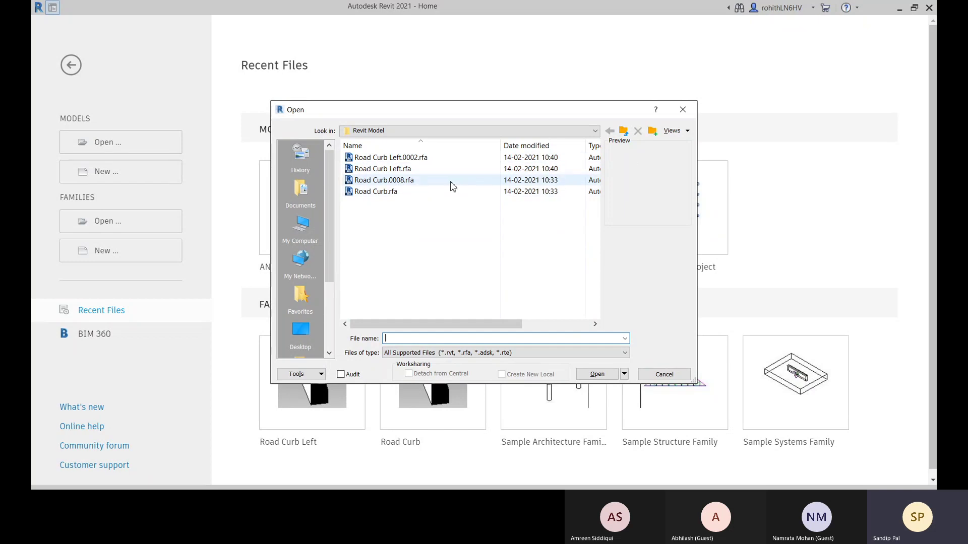
{"action": "left_click", "coordinate": [684, 110]}
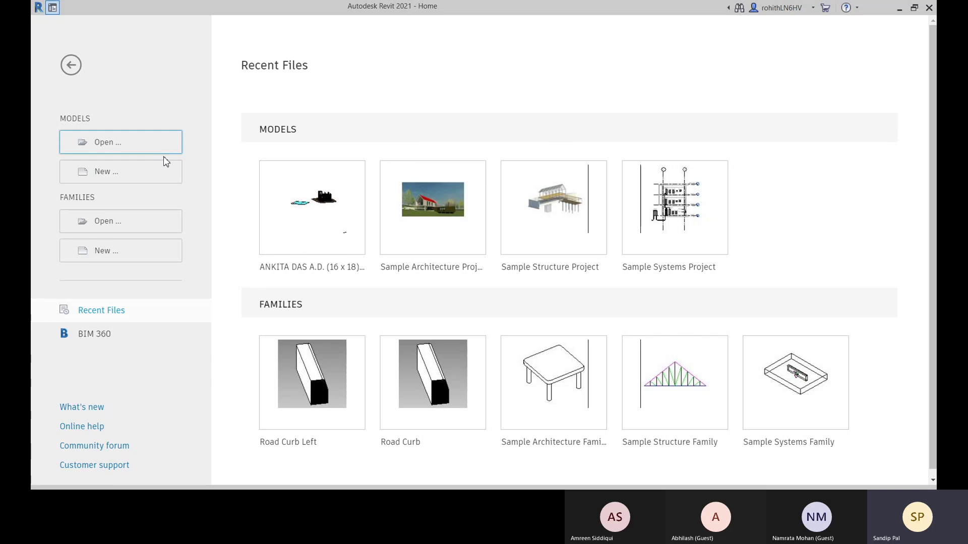
{"action": "left_click", "coordinate": [110, 222]}
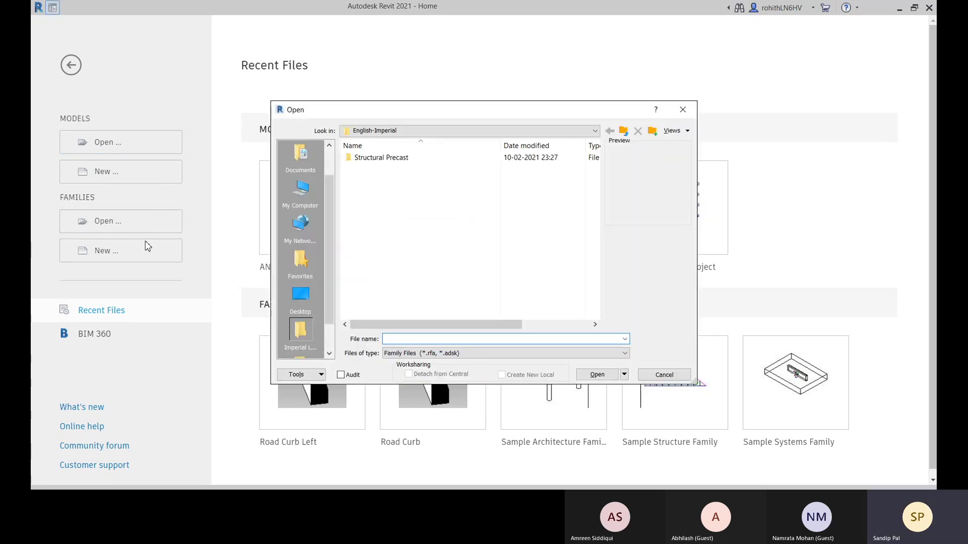
{"action": "left_click", "coordinate": [664, 375]}
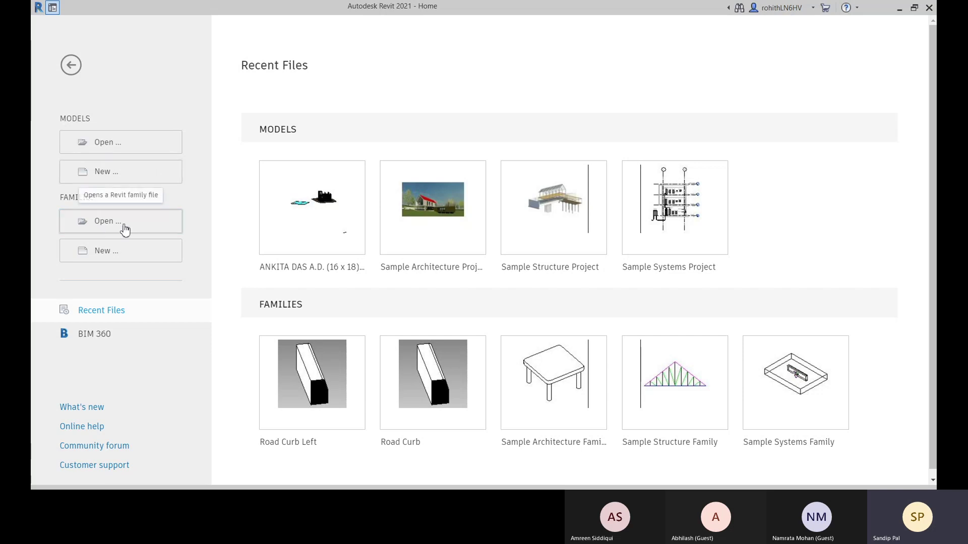
{"action": "left_click", "coordinate": [166, 233]}
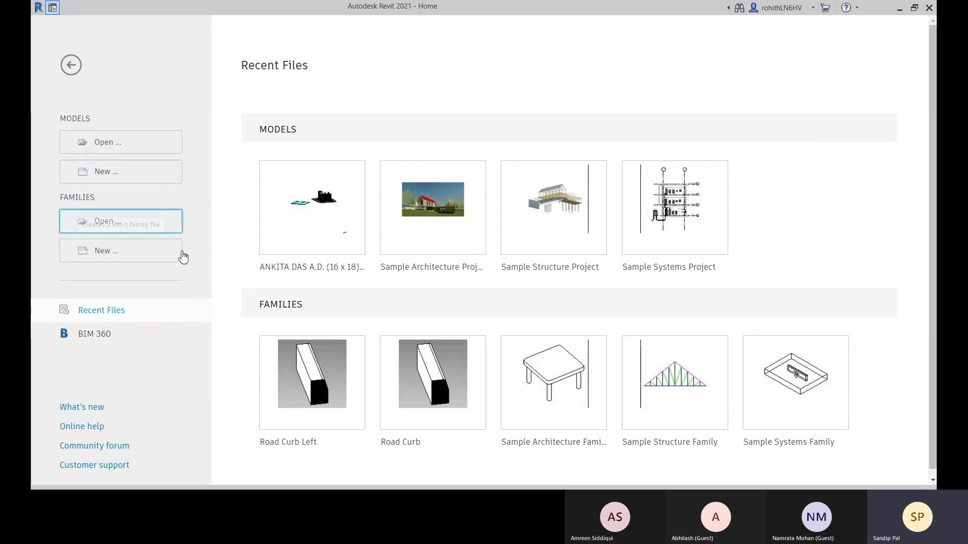
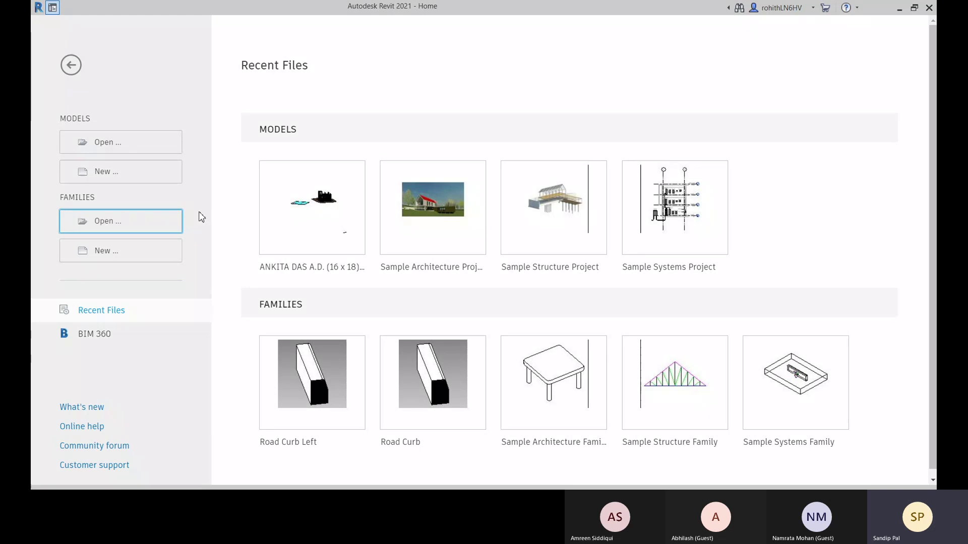
Step: Start a new project, review the listed template choices and browse for a template file instead
{"action": "left_click", "coordinate": [97, 182]}
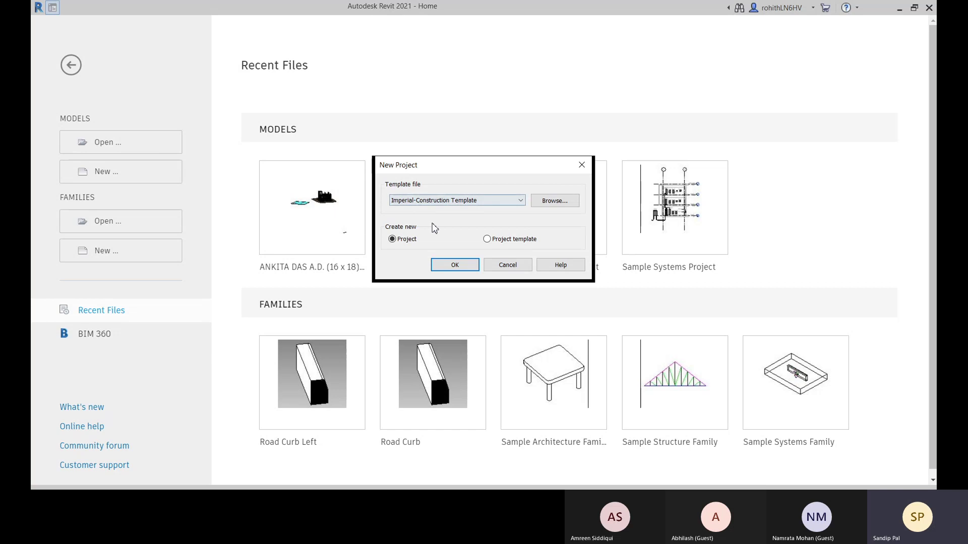
{"action": "left_click", "coordinate": [510, 201]}
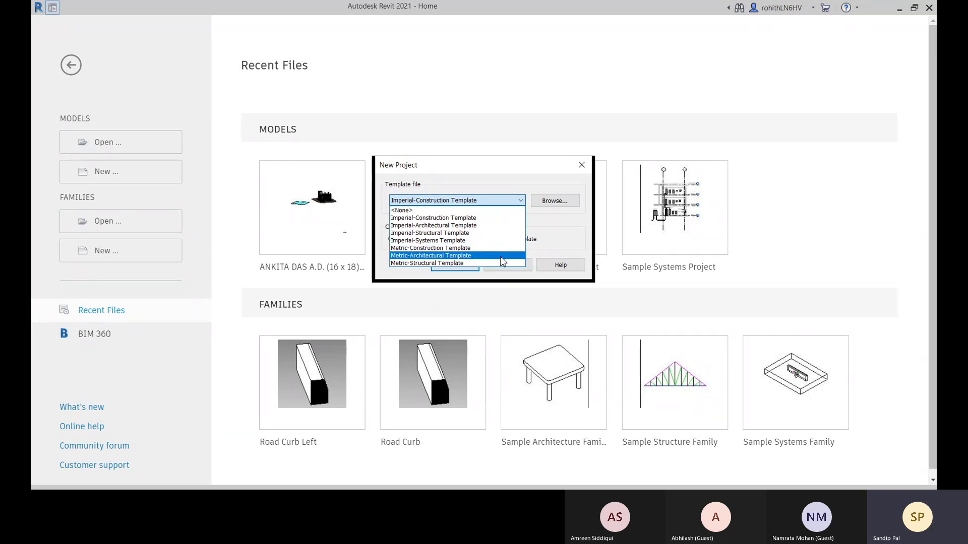
{"action": "left_click", "coordinate": [553, 225]}
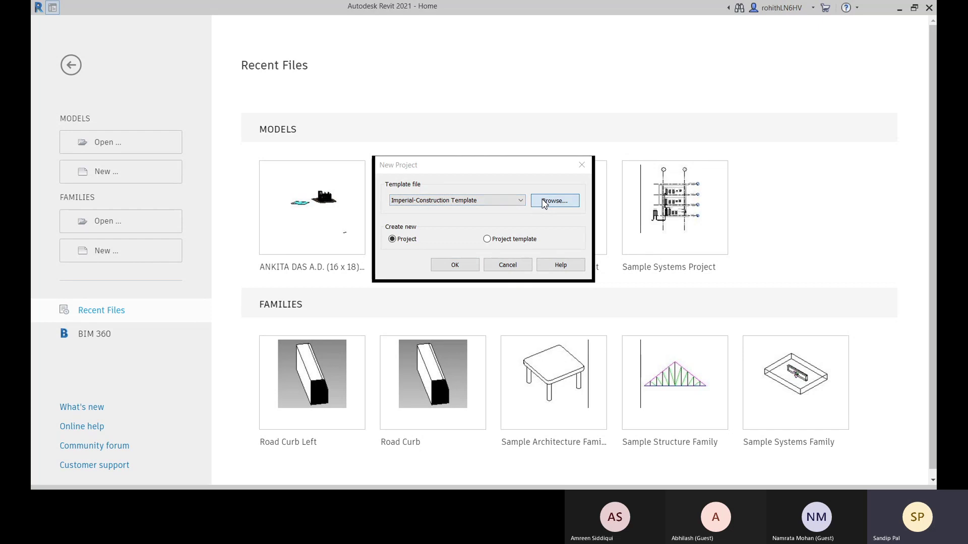
{"action": "left_click", "coordinate": [544, 202]}
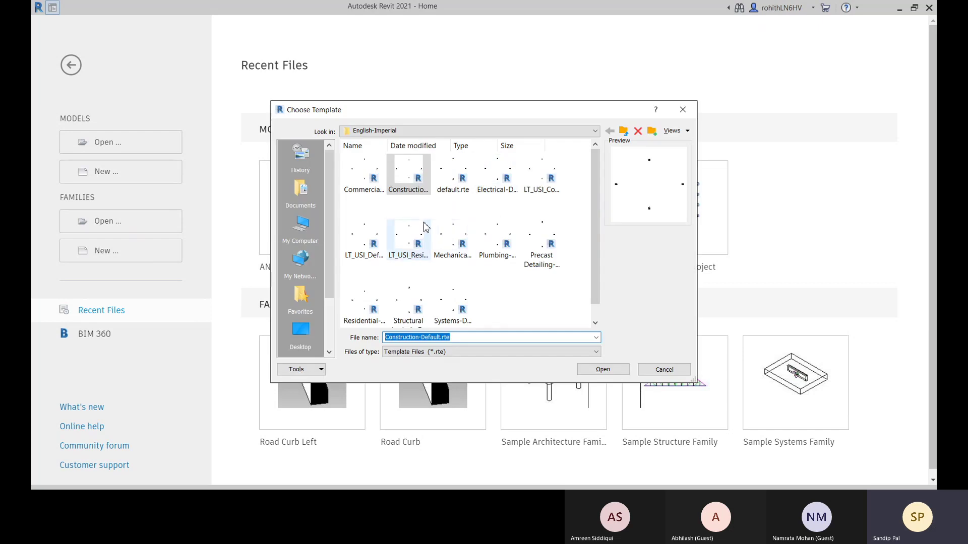
Step: Browse the RVT 2021 Templates folder and open its English subfolder of project templates
{"action": "left_click", "coordinate": [580, 132]}
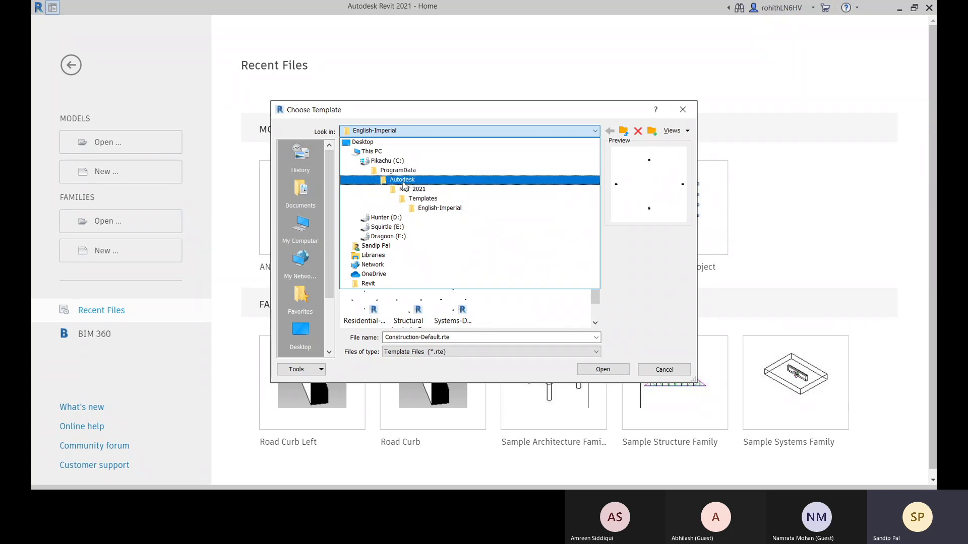
{"action": "left_click", "coordinate": [424, 200]}
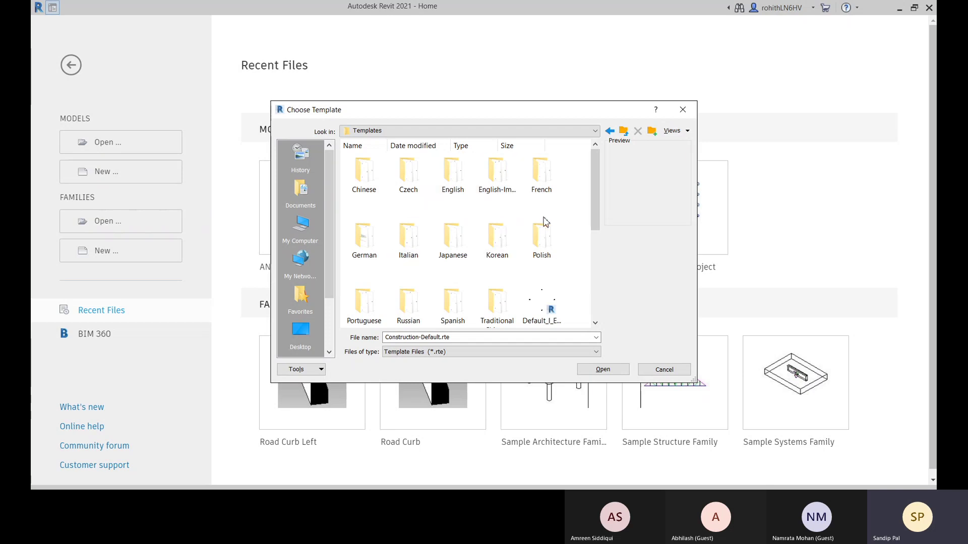
{"action": "scroll", "coordinate": [523, 307], "scroll_direction": "down", "scroll_amount": 5}
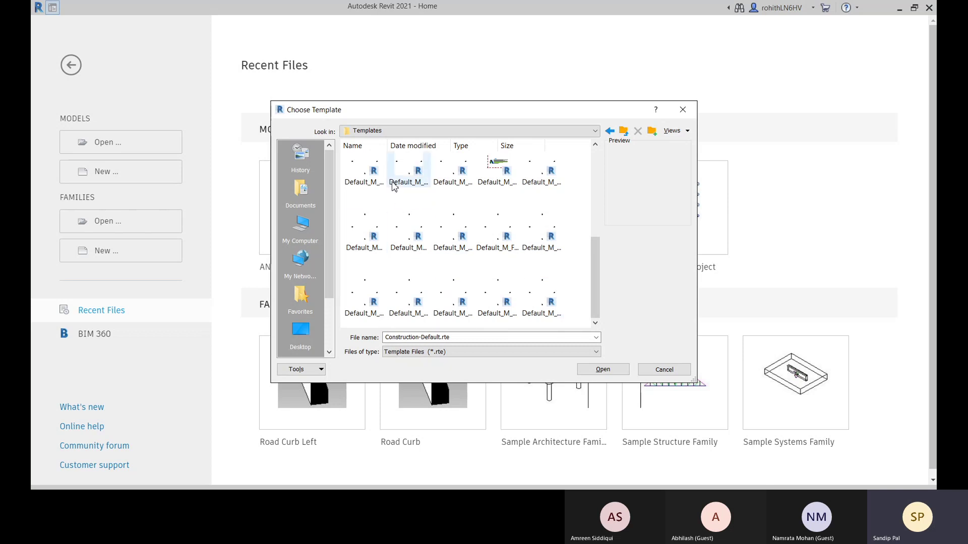
{"action": "left_click", "coordinate": [375, 186]}
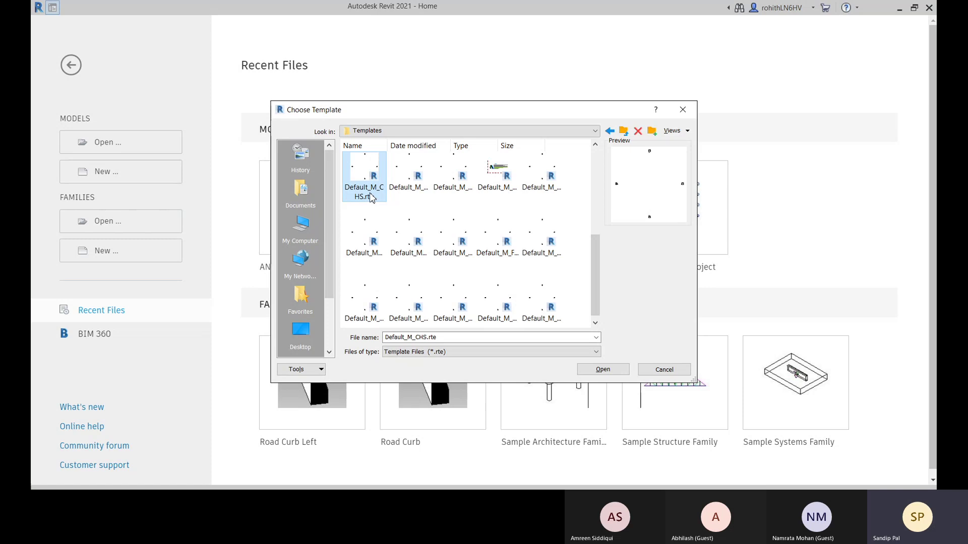
{"action": "scroll", "coordinate": [444, 214], "scroll_direction": "up", "scroll_amount": 5}
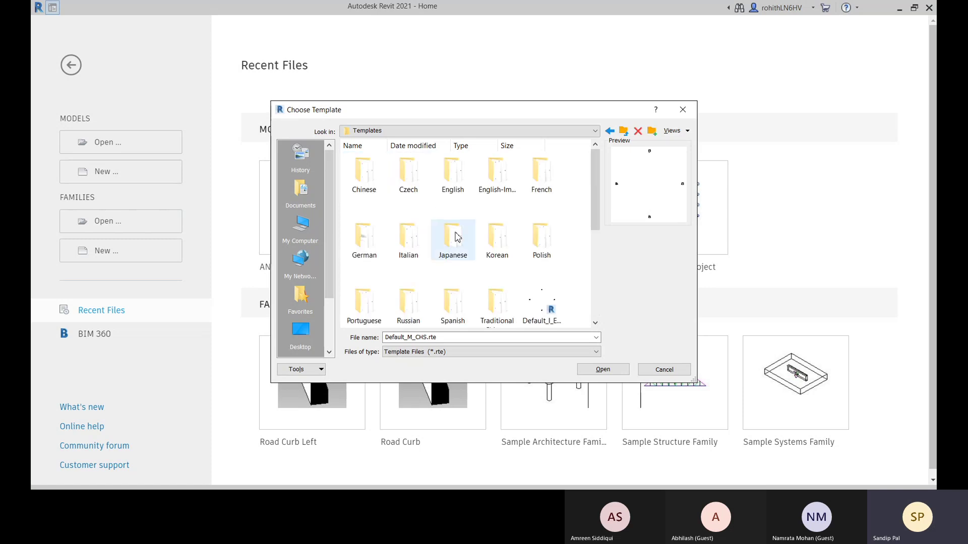
{"action": "double_click", "coordinate": [455, 182]}
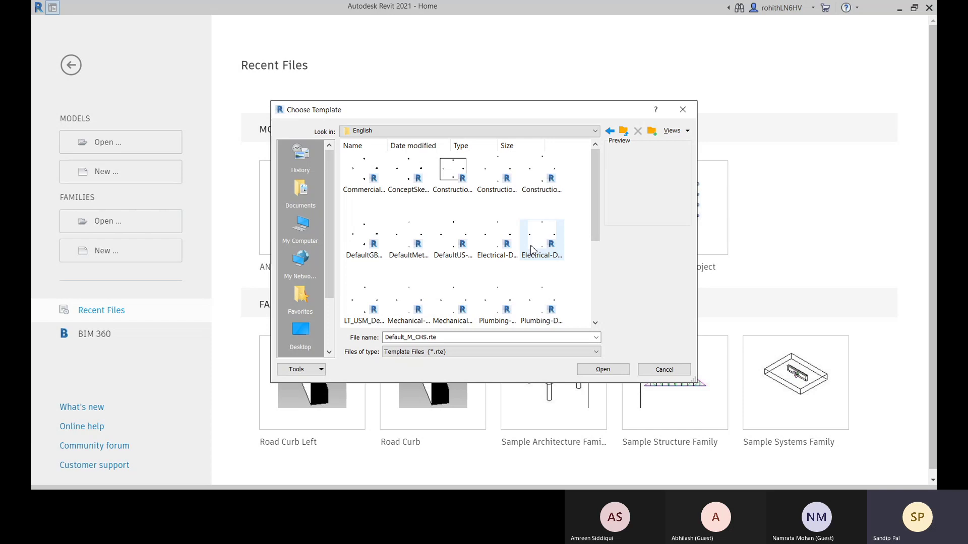
{"action": "left_click", "coordinate": [382, 132]}
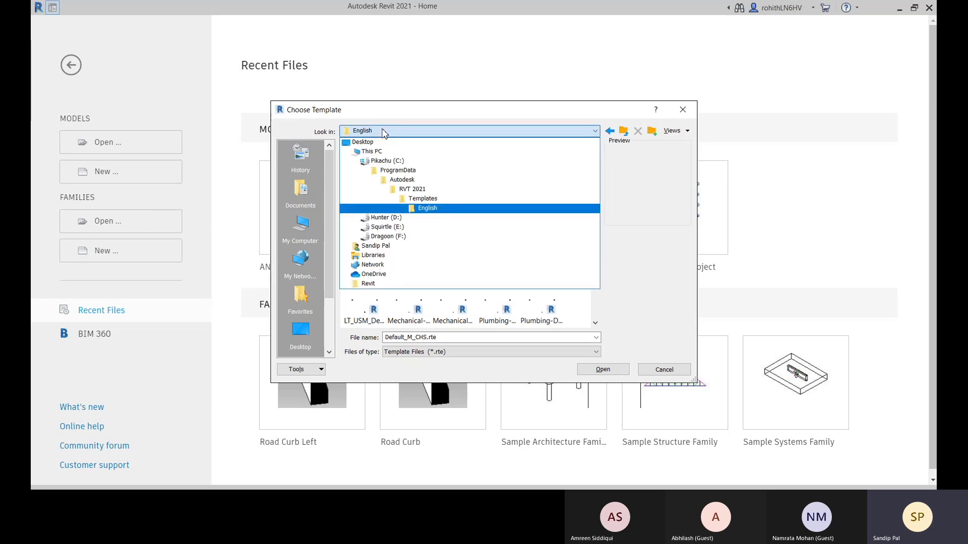
{"action": "left_click", "coordinate": [434, 199]}
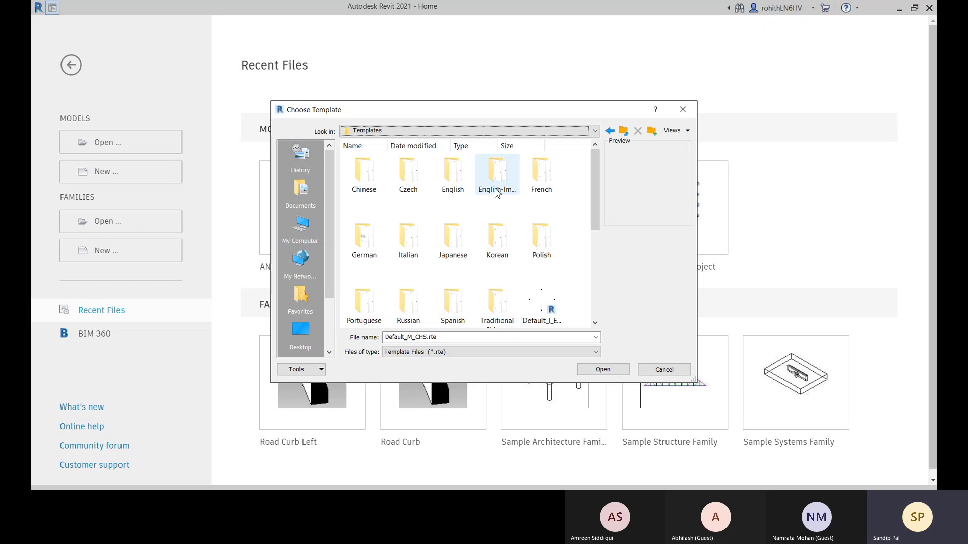
{"action": "double_click", "coordinate": [457, 185]}
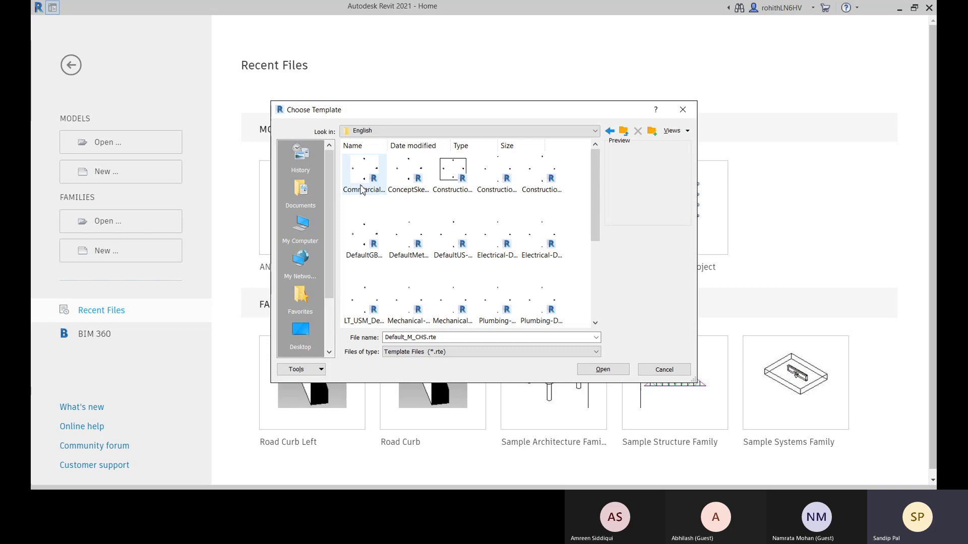
Step: Preview the English project templates one by one, including the construction, default, electrical and residential ones
{"action": "left_click", "coordinate": [361, 186]}
{"action": "left_click", "coordinate": [402, 188]}
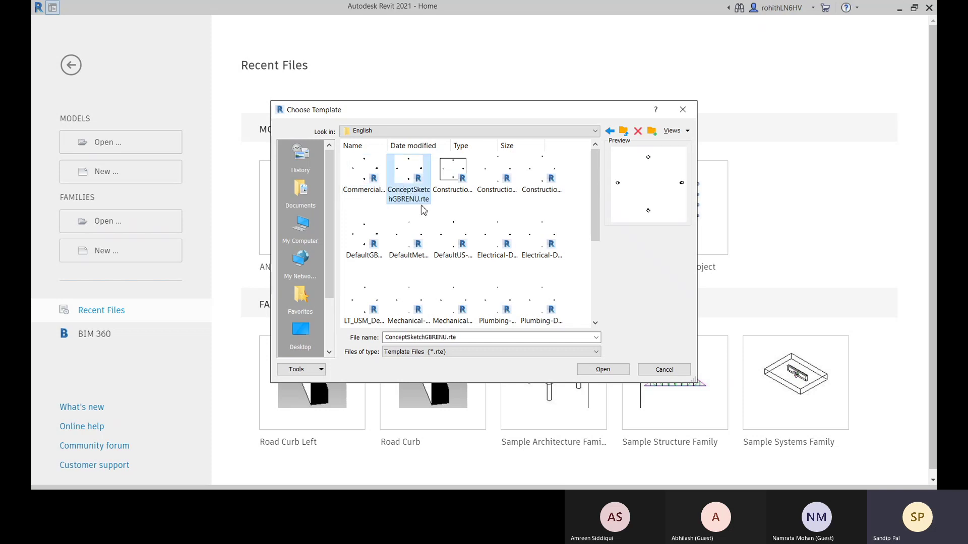
{"action": "left_click", "coordinate": [453, 187]}
{"action": "left_click", "coordinate": [507, 187]}
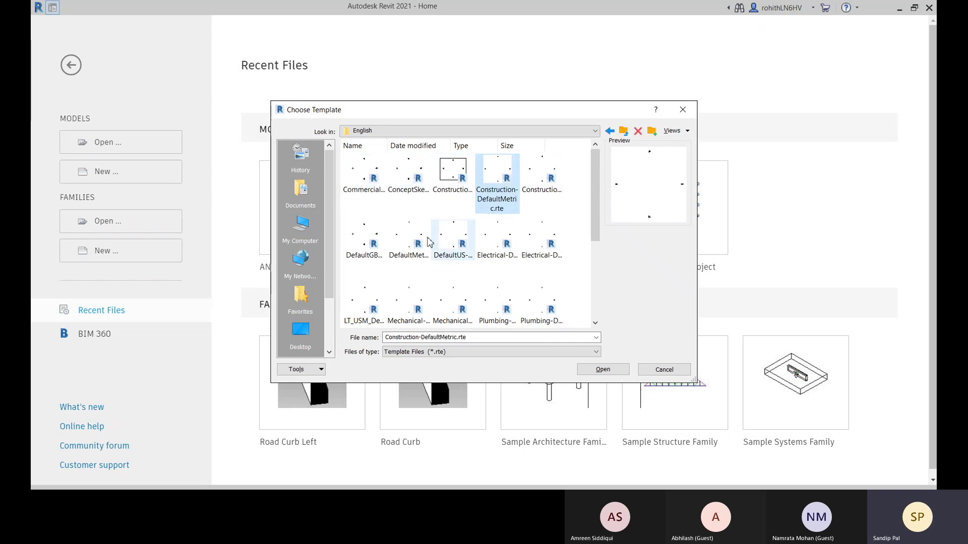
{"action": "left_click", "coordinate": [363, 239]}
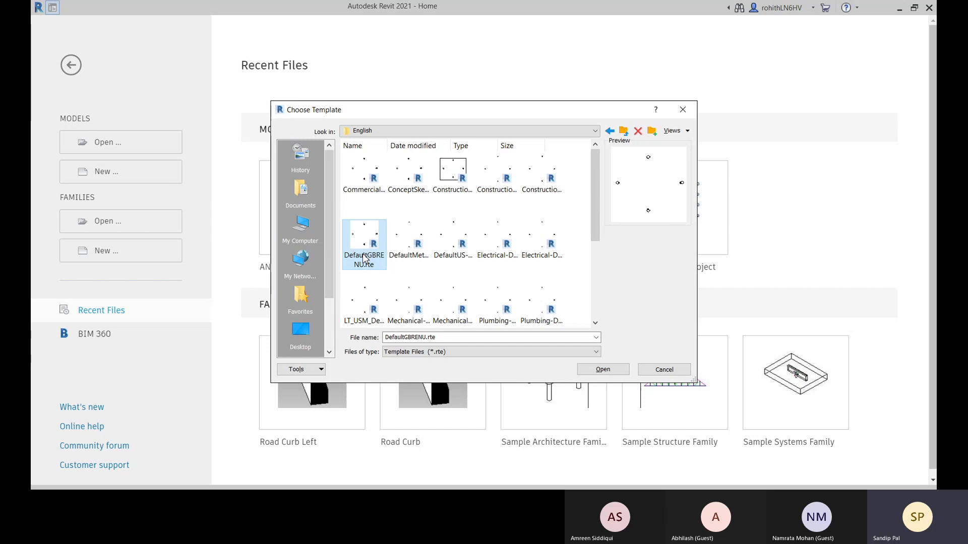
{"action": "left_click", "coordinate": [411, 242]}
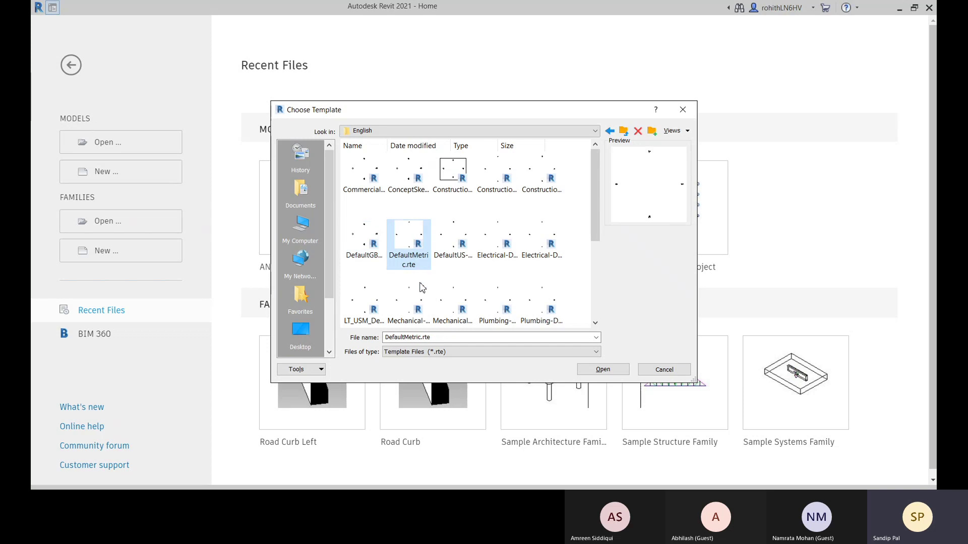
{"action": "left_click", "coordinate": [455, 252]}
{"action": "left_click", "coordinate": [493, 262]}
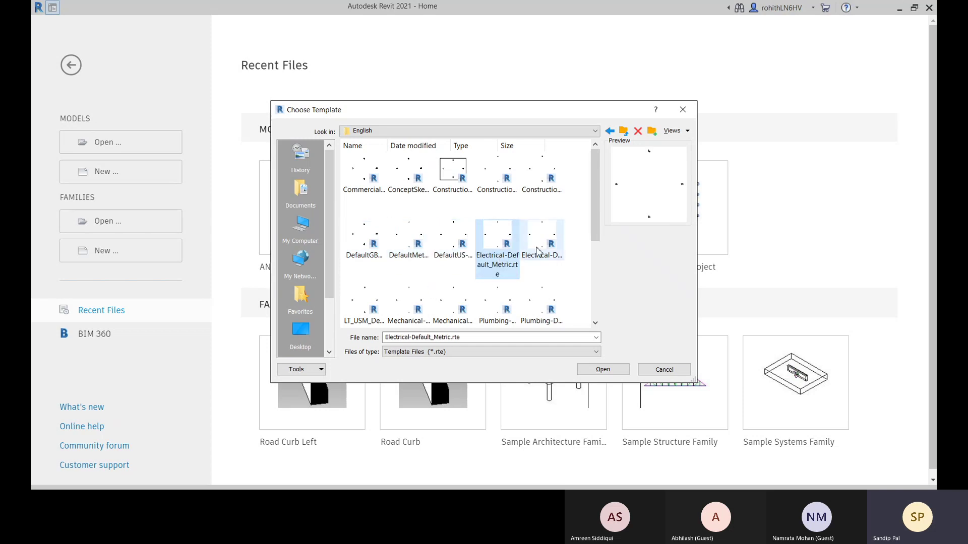
{"action": "left_click", "coordinate": [561, 256]}
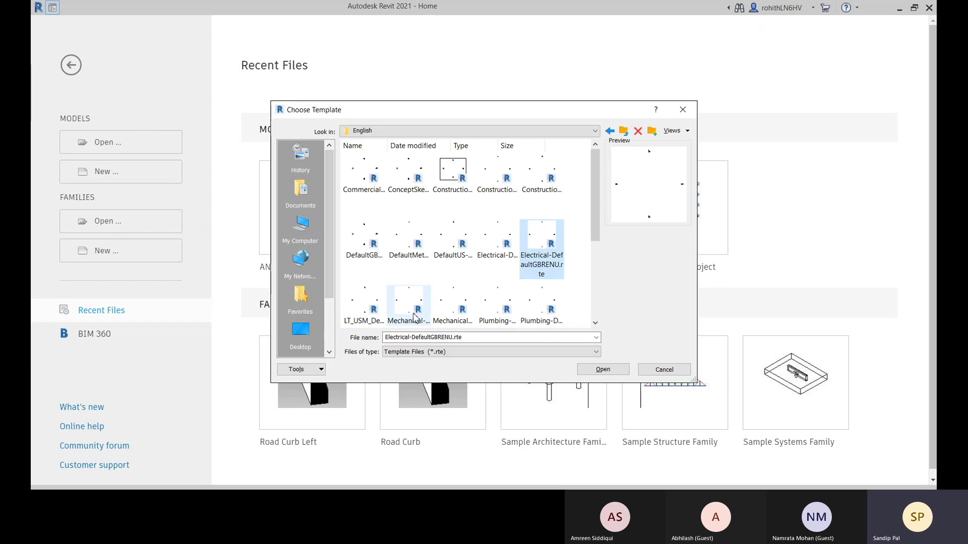
{"action": "scroll", "coordinate": [398, 300], "scroll_direction": "down", "scroll_amount": 3}
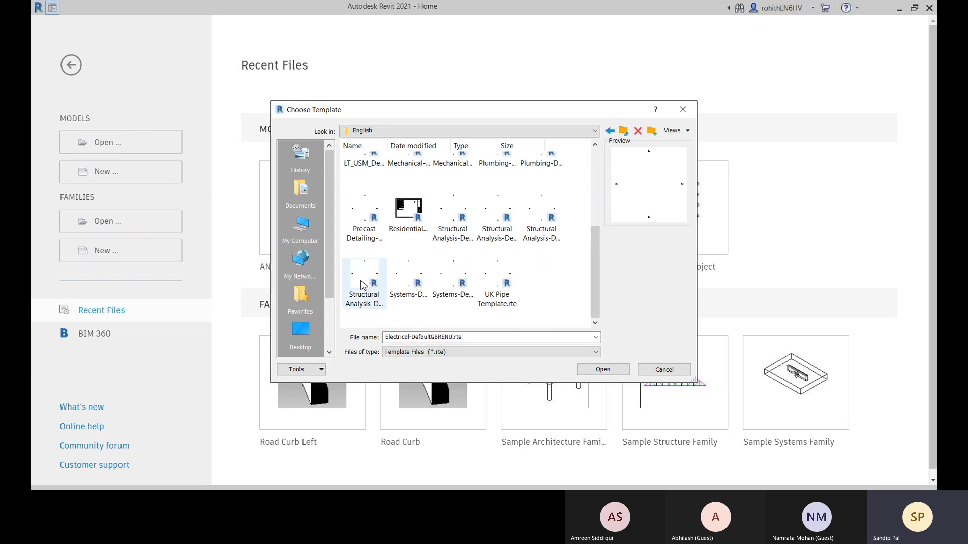
{"action": "left_click", "coordinate": [415, 218]}
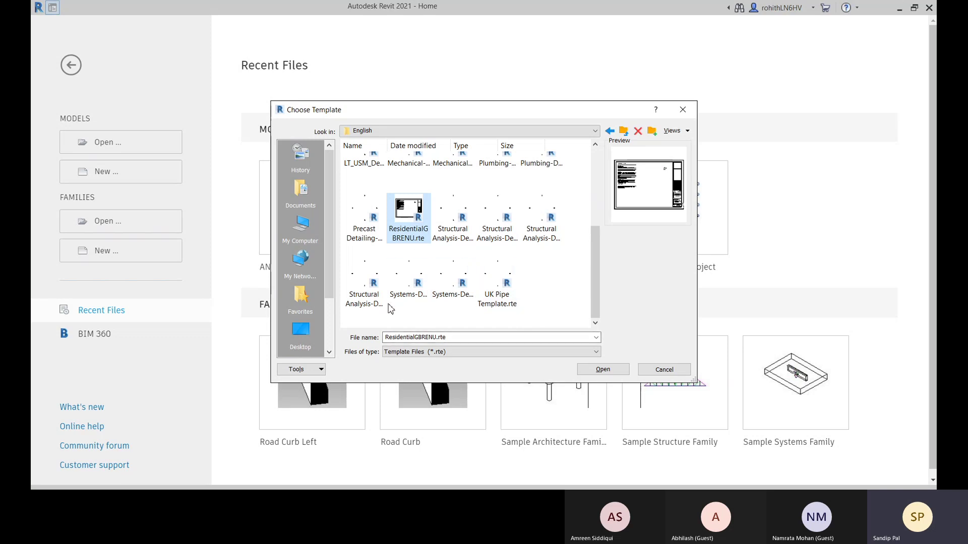
{"action": "scroll", "coordinate": [523, 269], "scroll_direction": "up", "scroll_amount": 2}
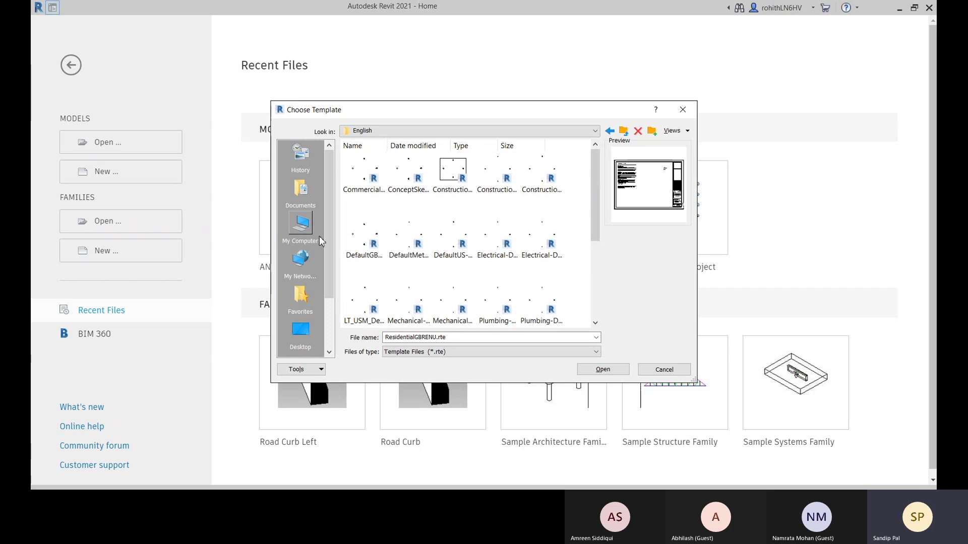
Step: Load DefaultMetric.rte as the template file, pick the project template option and cancel the new project
{"action": "left_click", "coordinate": [409, 242]}
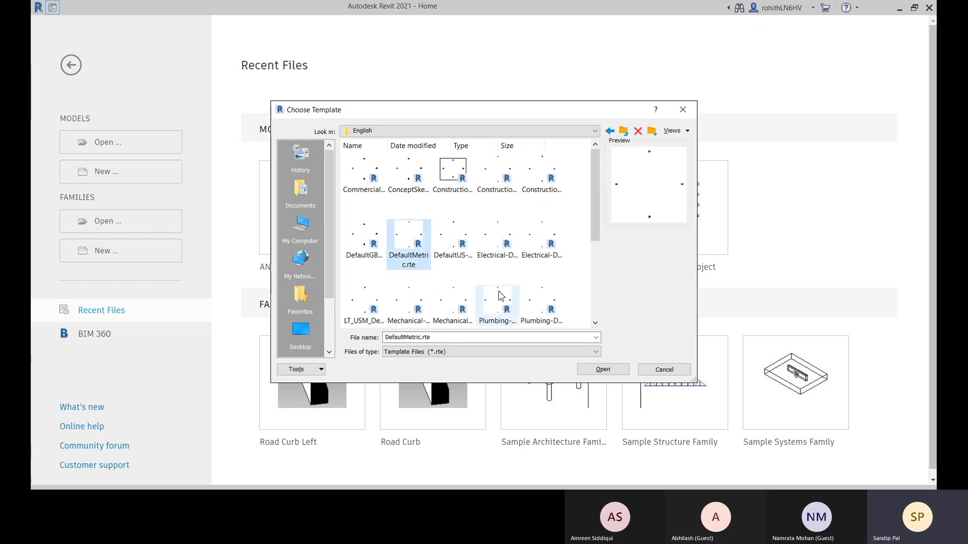
{"action": "left_click", "coordinate": [603, 370]}
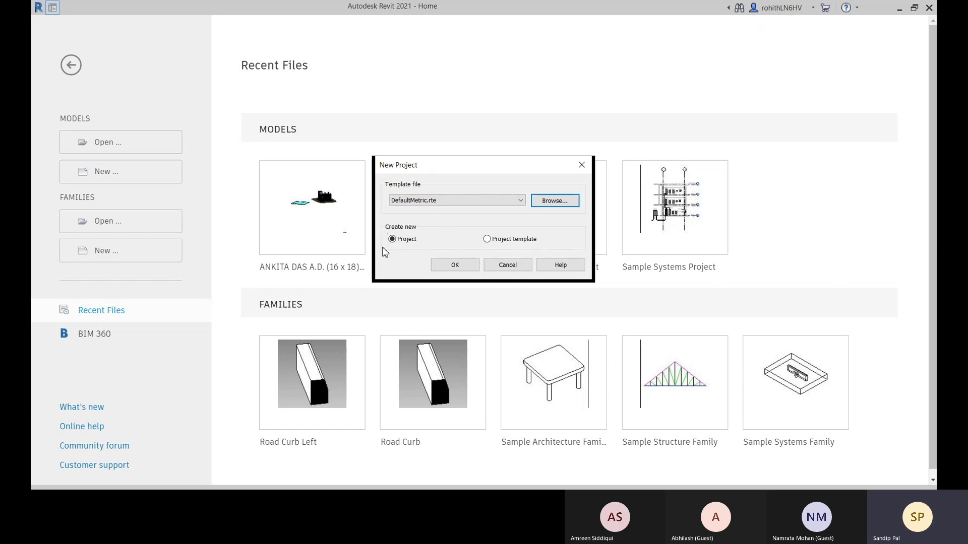
{"action": "left_click", "coordinate": [488, 240]}
{"action": "left_click", "coordinate": [504, 266]}
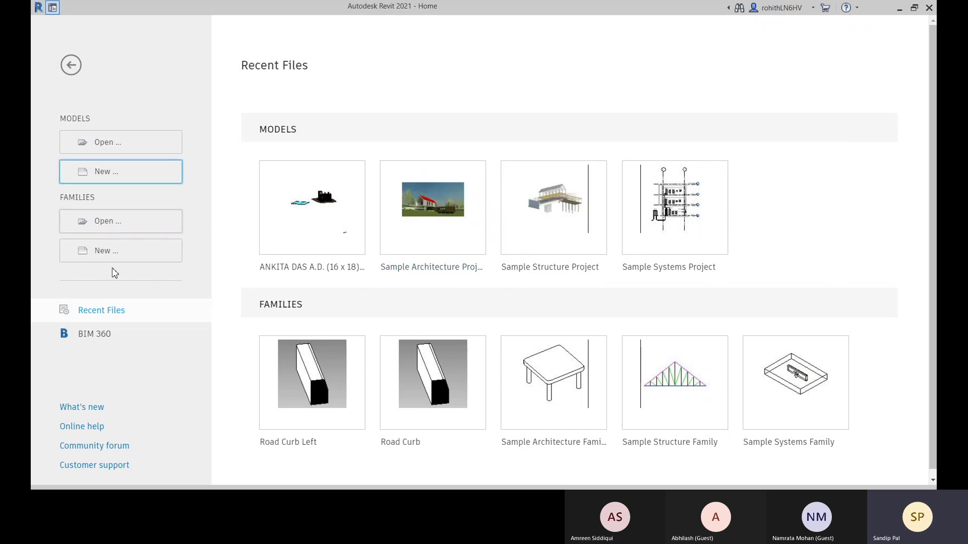
Step: Look through the English family templates for a new family, preview Metric Data Device.rft and cancel
{"action": "left_click", "coordinate": [108, 252]}
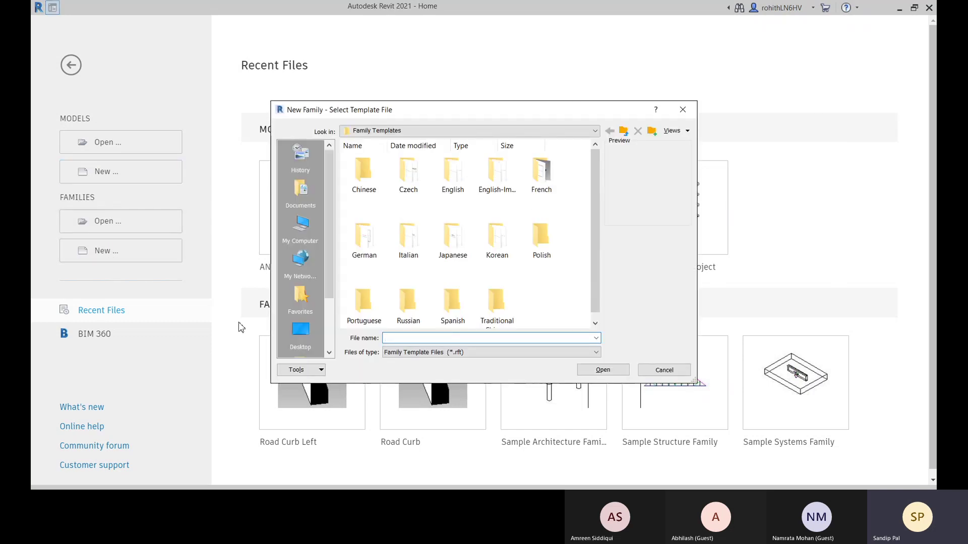
{"action": "left_click", "coordinate": [452, 176]}
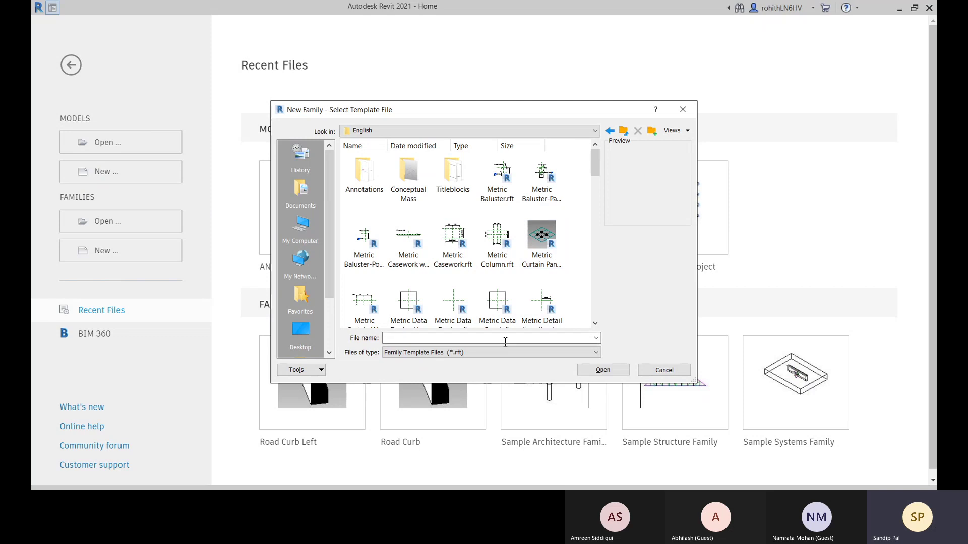
{"action": "left_click", "coordinate": [453, 305]}
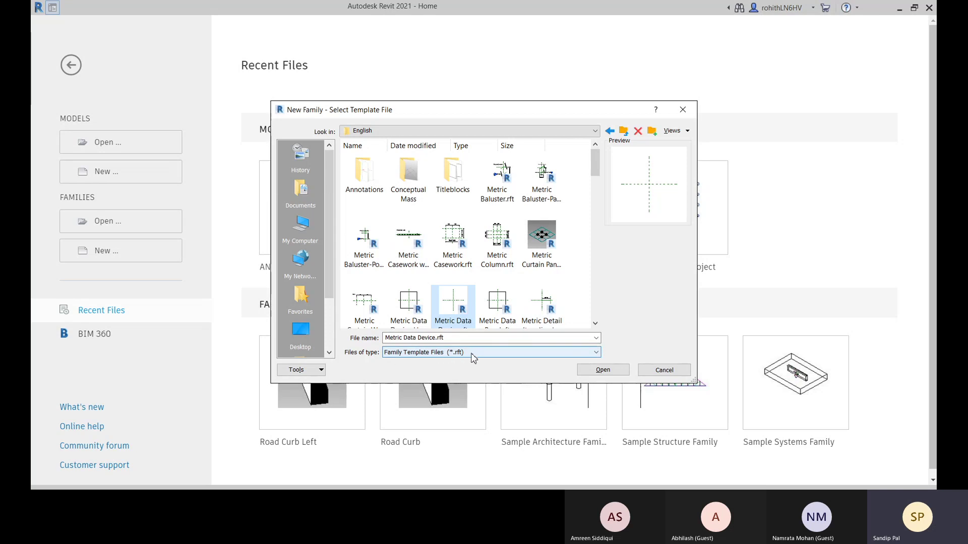
{"action": "left_click", "coordinate": [679, 374]}
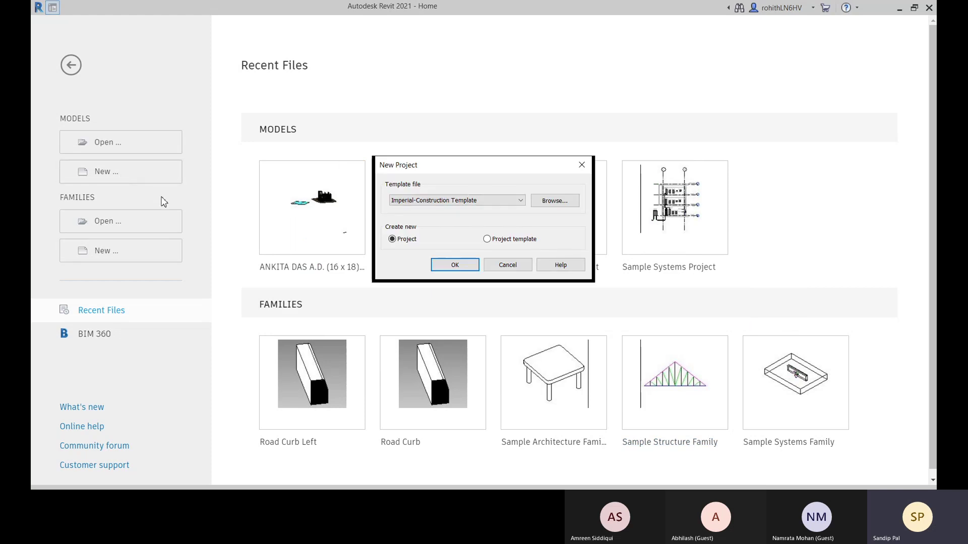
Step: Create a new project using the Metric-Architectural Template
{"action": "left_click", "coordinate": [481, 201]}
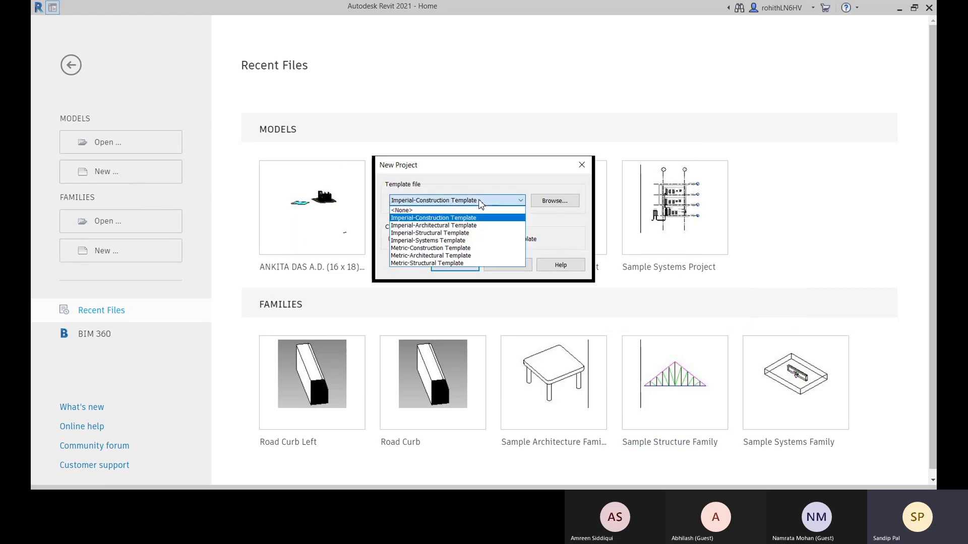
{"action": "left_click", "coordinate": [424, 256]}
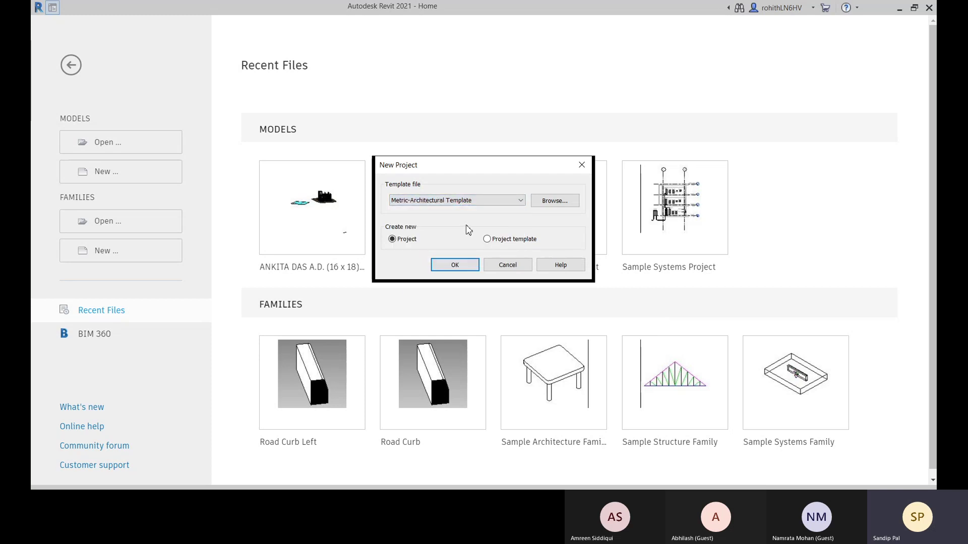
{"action": "left_click", "coordinate": [445, 268]}
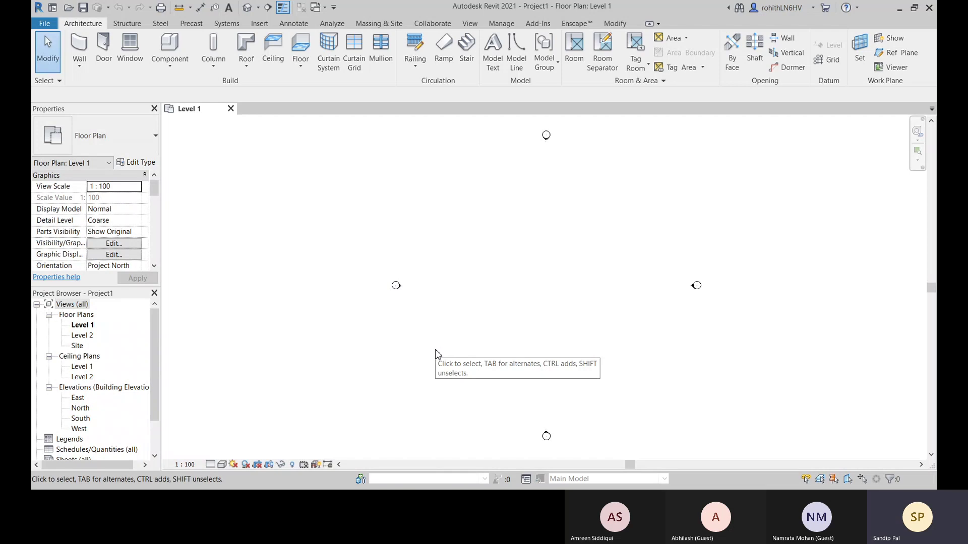
Step: Undock the Properties palette and Project Browser, and redock them on opposite sides of the drawing area, with the browser on the right
{"action": "double_click", "coordinate": [105, 110]}
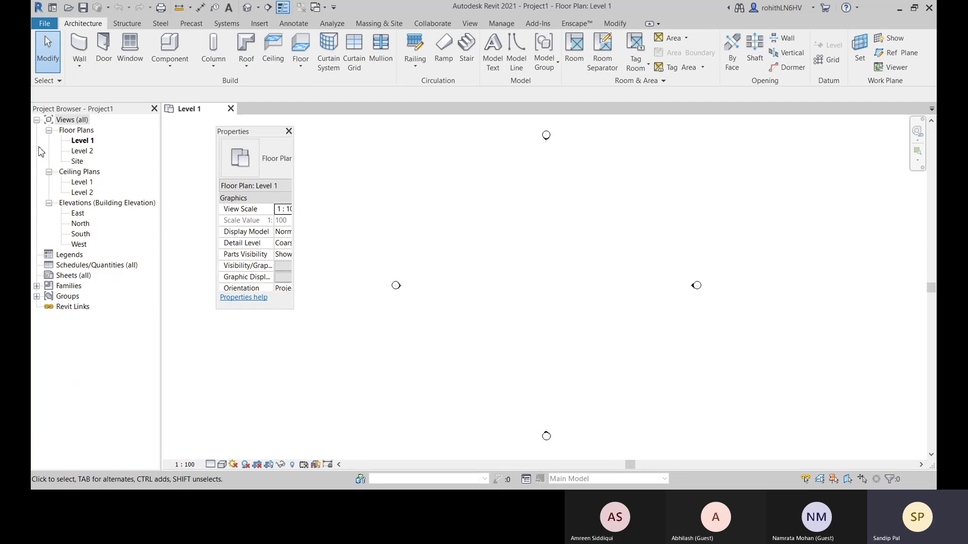
{"action": "double_click", "coordinate": [93, 109]}
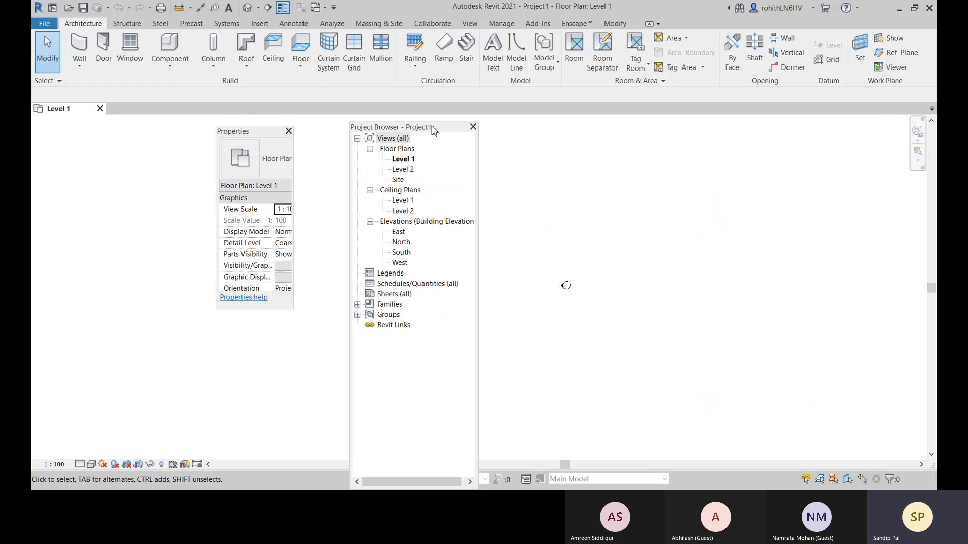
{"action": "left_click_drag", "start_coordinate": [432, 130], "coordinate": [922, 152]}
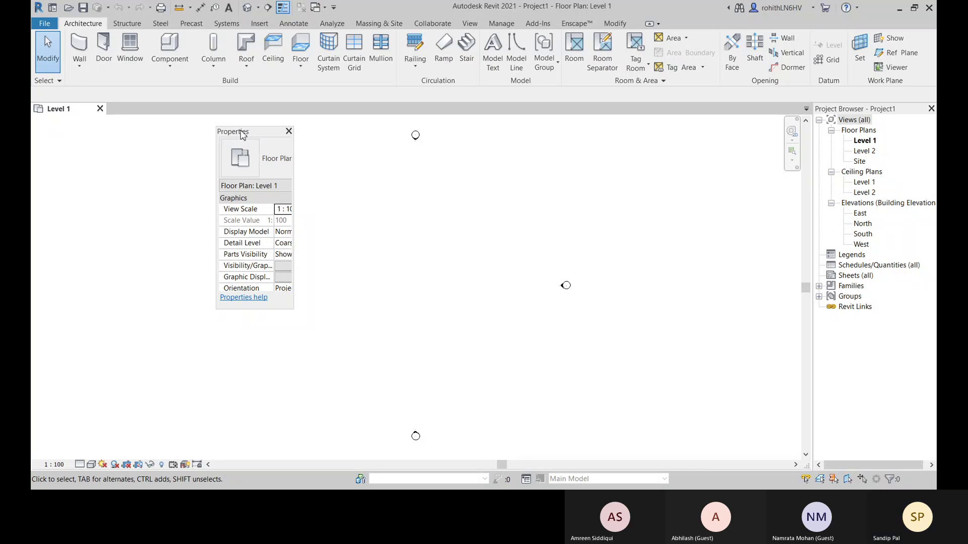
{"action": "left_click_drag", "start_coordinate": [243, 135], "coordinate": [34, 237]}
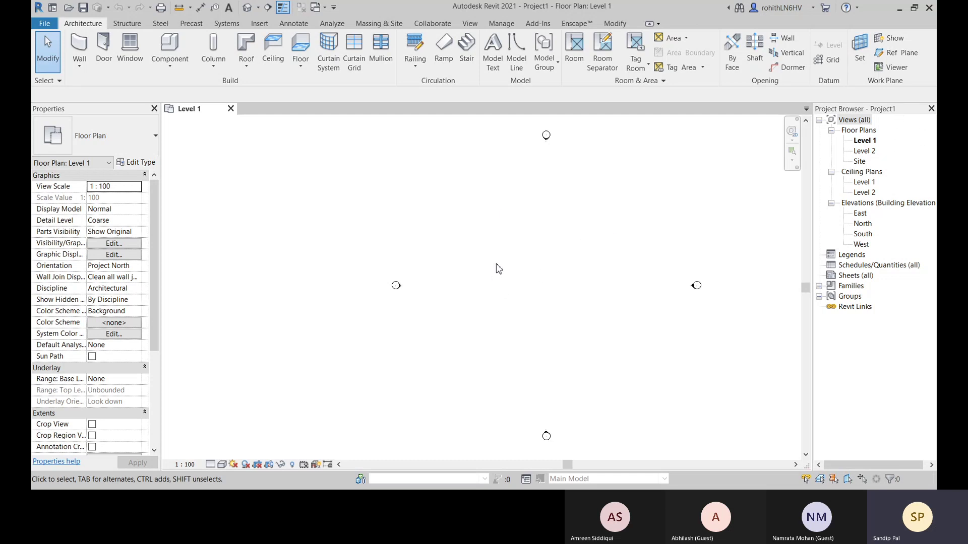
Step: Hide the Properties palette and display it again
{"action": "right_click", "coordinate": [498, 206]}
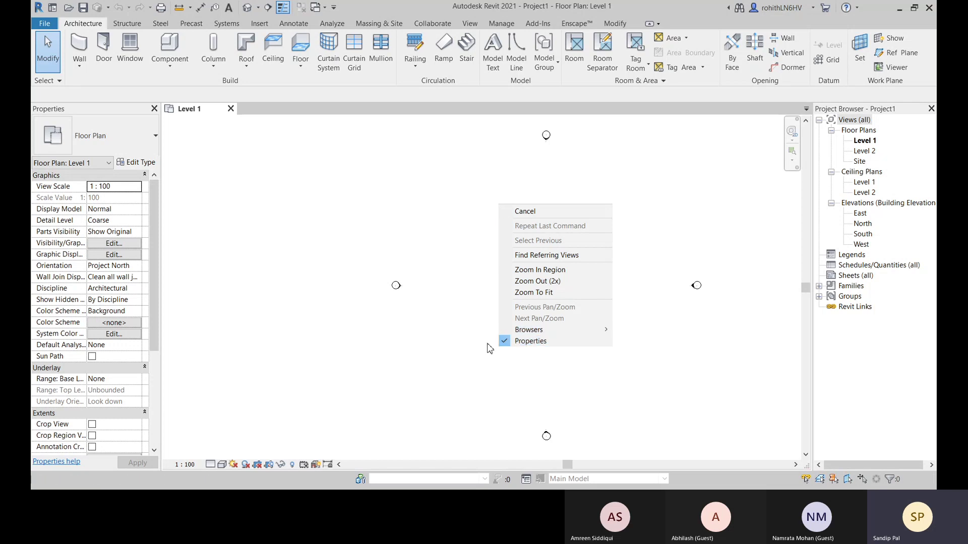
{"action": "left_click", "coordinate": [460, 221]}
{"action": "right_click", "coordinate": [482, 220]}
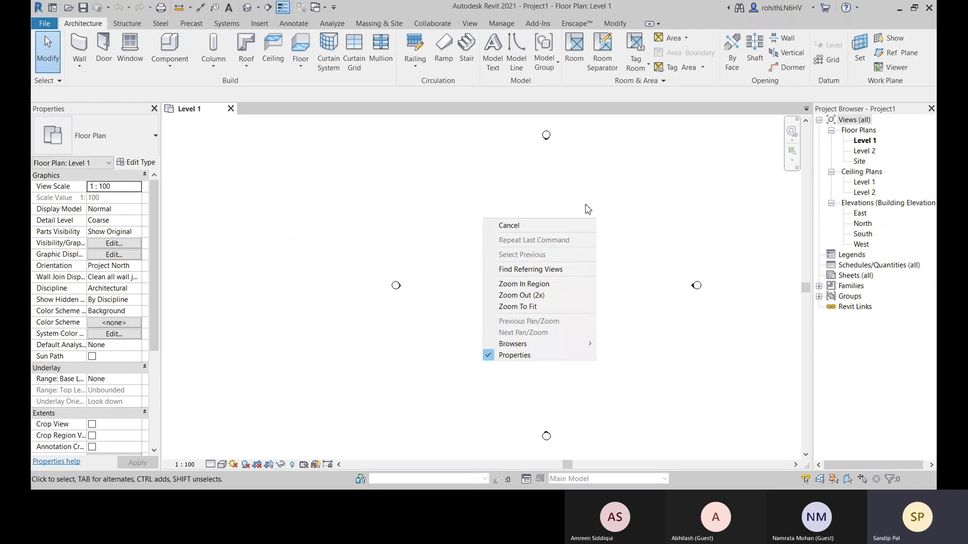
{"action": "left_click", "coordinate": [489, 356]}
{"action": "right_click", "coordinate": [400, 228]}
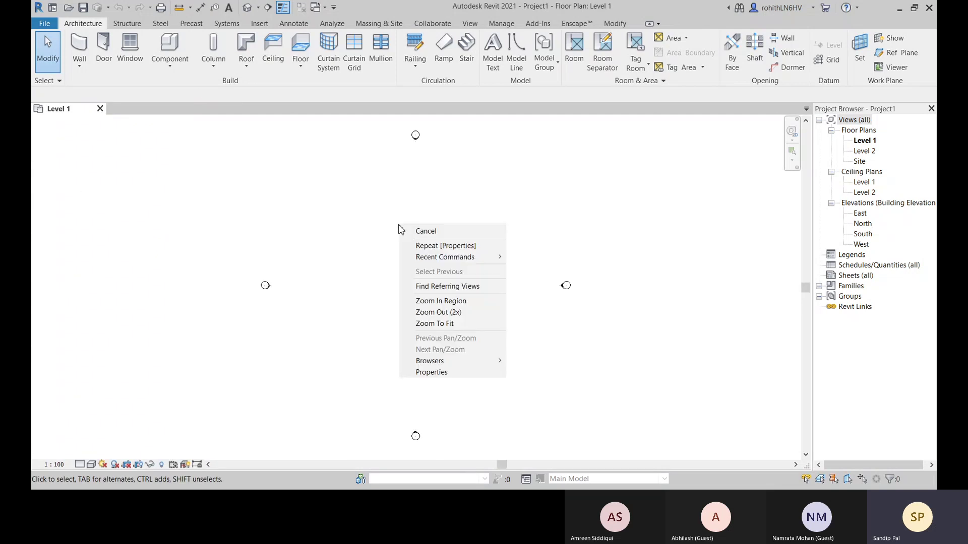
{"action": "left_click", "coordinate": [406, 373]}
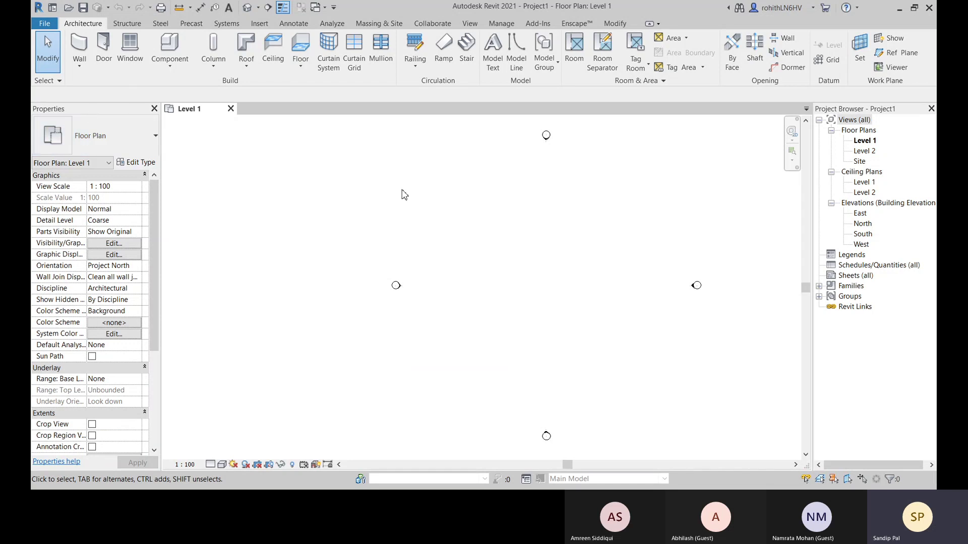
Step: Hide the Project Browser and display it again
{"action": "right_click", "coordinate": [472, 222]}
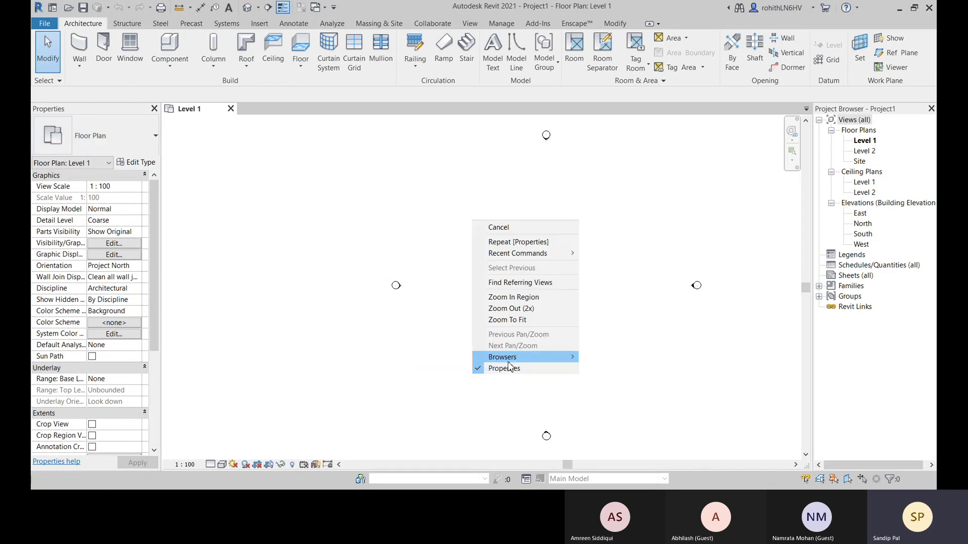
{"action": "mouse_move", "coordinate": [504, 359]}
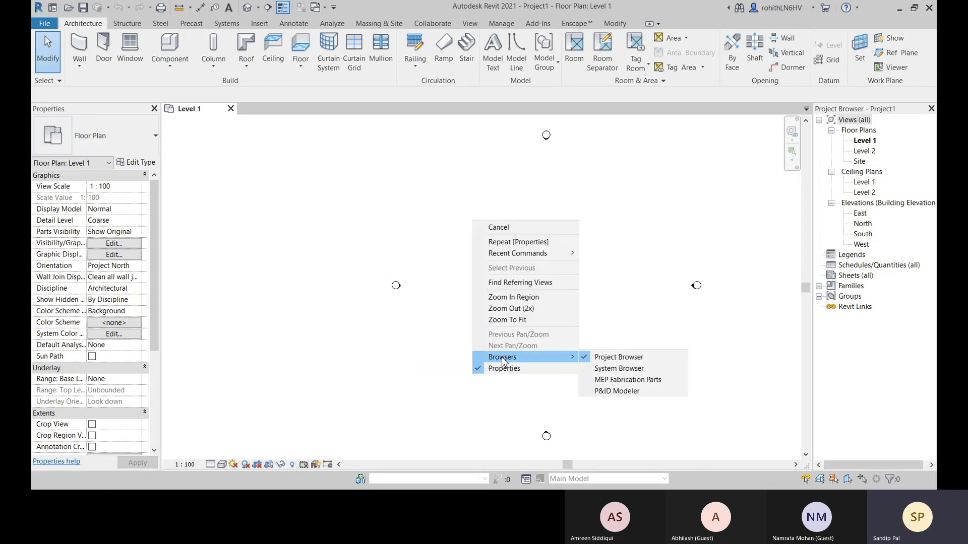
{"action": "left_click", "coordinate": [587, 358]}
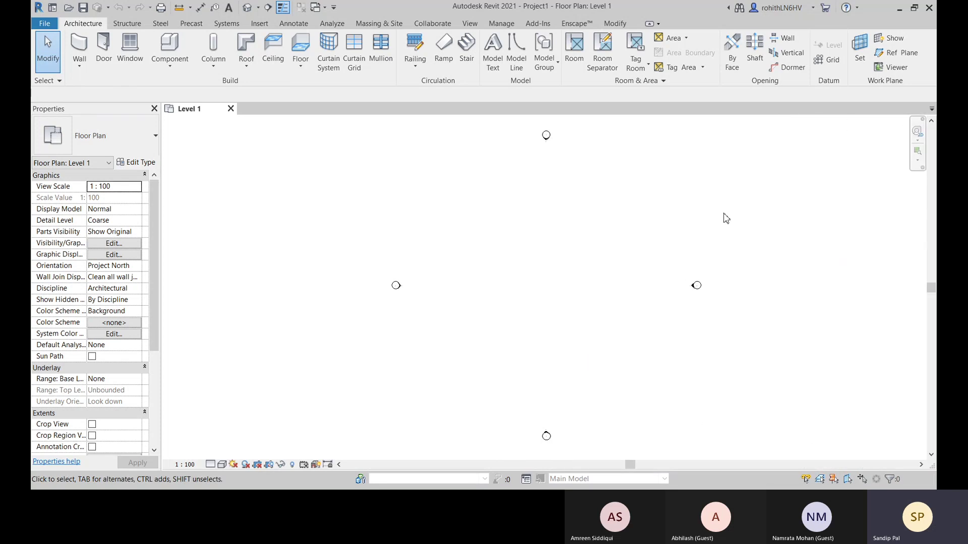
{"action": "right_click", "coordinate": [457, 237]}
{"action": "mouse_move", "coordinate": [488, 375]}
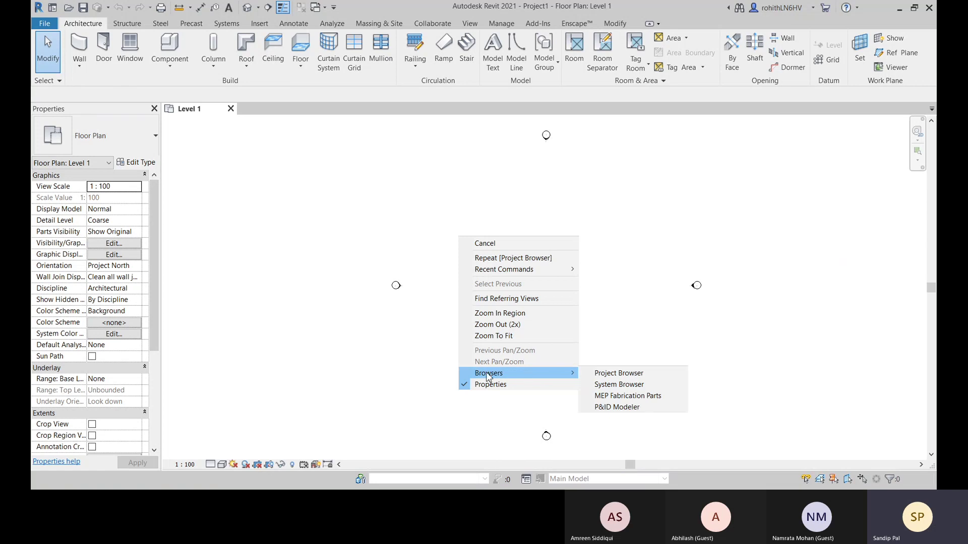
{"action": "left_click", "coordinate": [609, 376]}
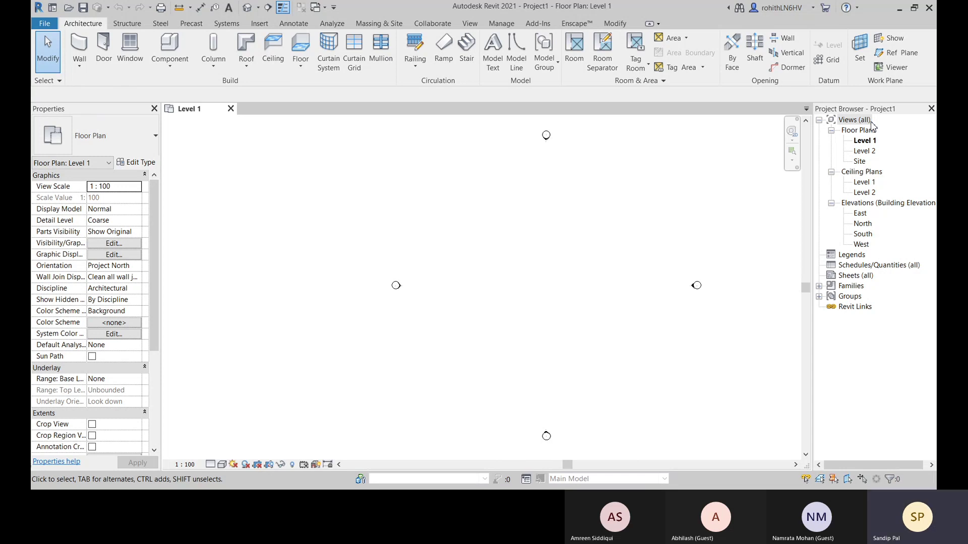
Step: Redock the Project Browser beneath the Properties palette and narrow the docked palettes
{"action": "left_click_drag", "start_coordinate": [872, 109], "coordinate": [79, 243]}
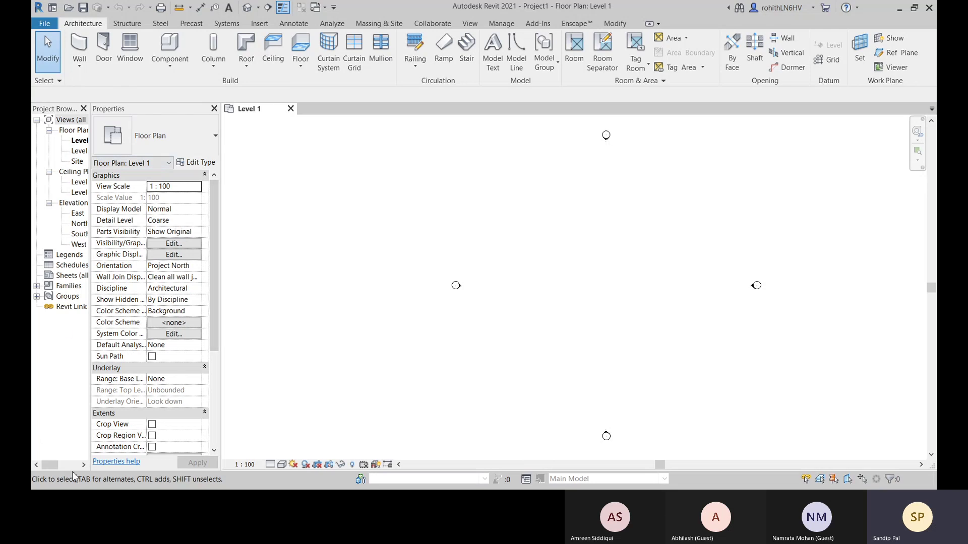
{"action": "left_click", "coordinate": [83, 108]}
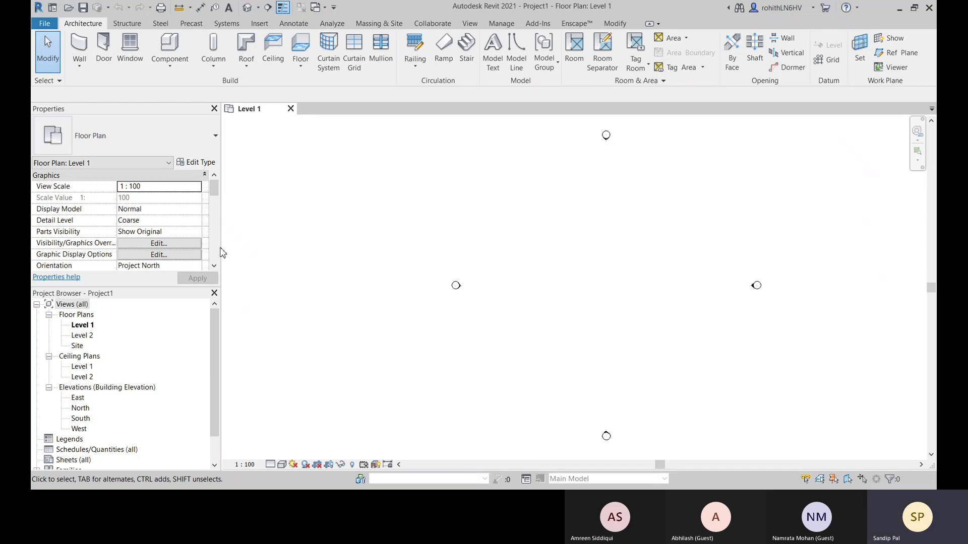
{"action": "left_click_drag", "start_coordinate": [221, 251], "coordinate": [180, 245]}
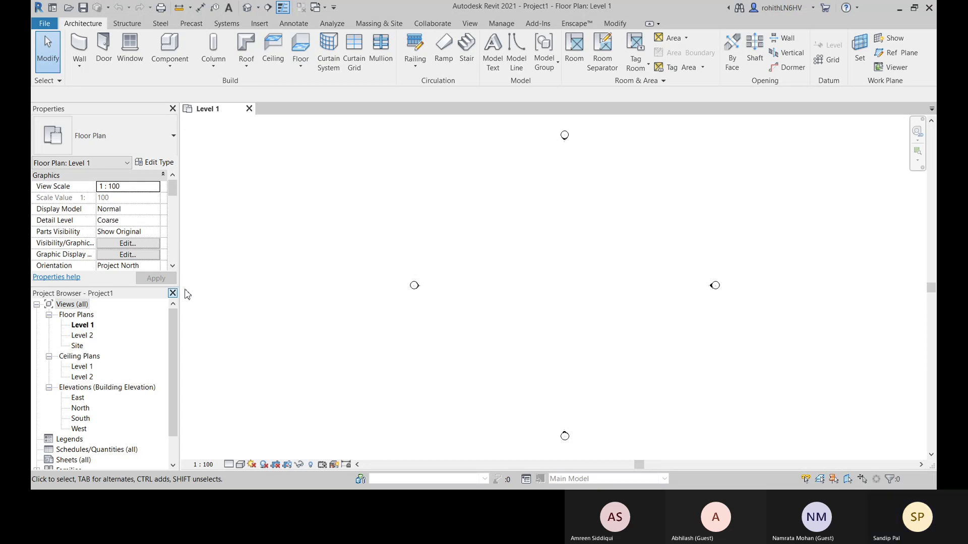
Step: Combine the Project Browser and Properties into one tabbed palette and switch back and forth between the two
{"action": "left_click_drag", "start_coordinate": [101, 293], "coordinate": [136, 156]}
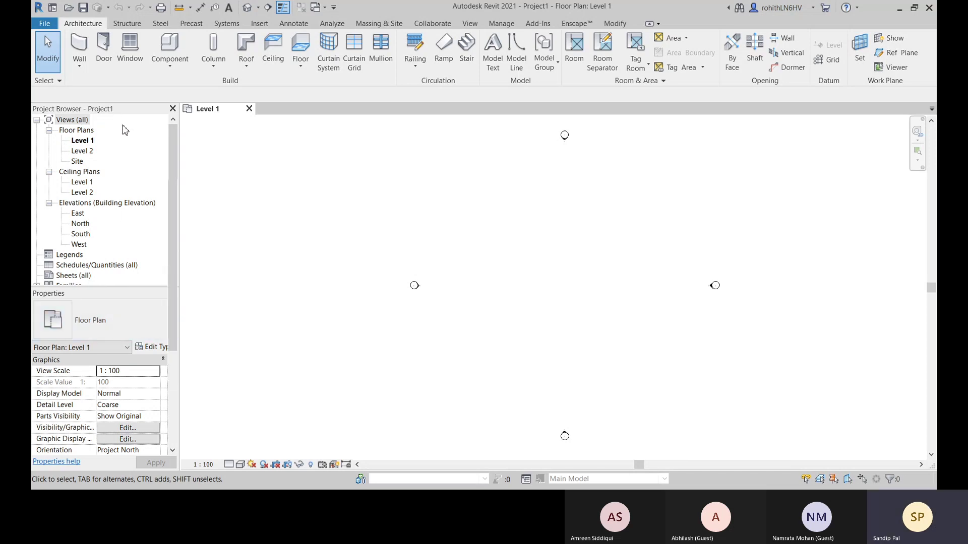
{"action": "mouse_move", "coordinate": [101, 111]}
{"action": "left_mouse_down"}
{"action": "mouse_move", "coordinate": [320, 140]}
{"action": "mouse_move", "coordinate": [100, 112]}
{"action": "left_mouse_up"}
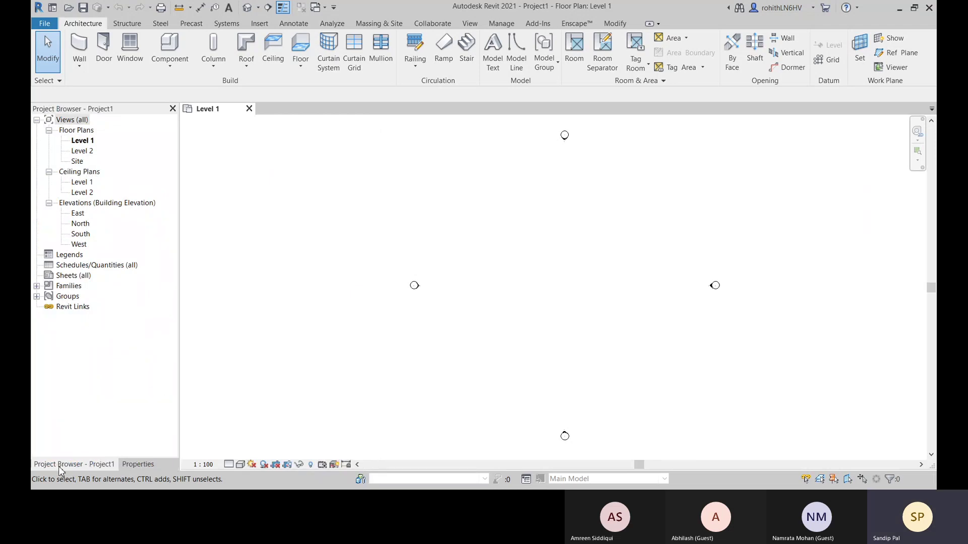
{"action": "left_click", "coordinate": [141, 465]}
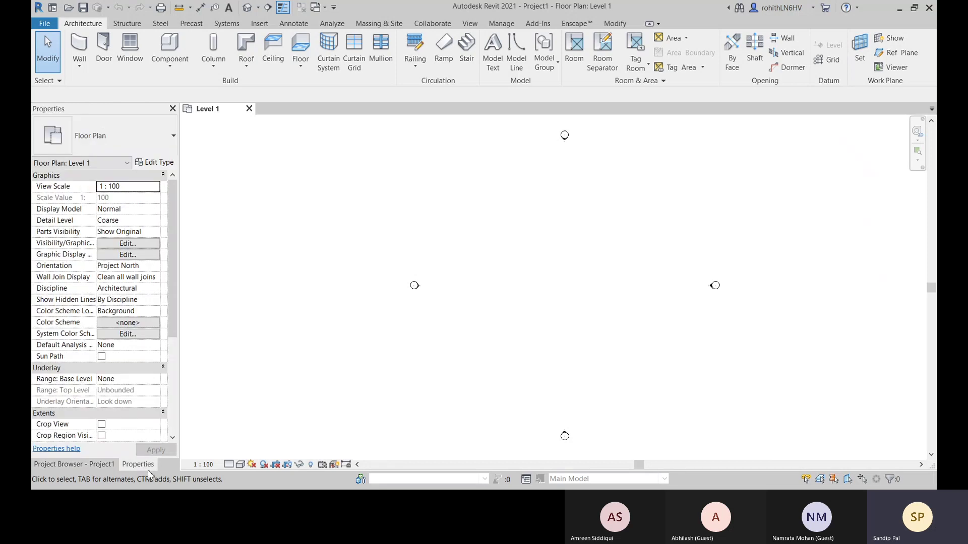
{"action": "left_click", "coordinate": [80, 465]}
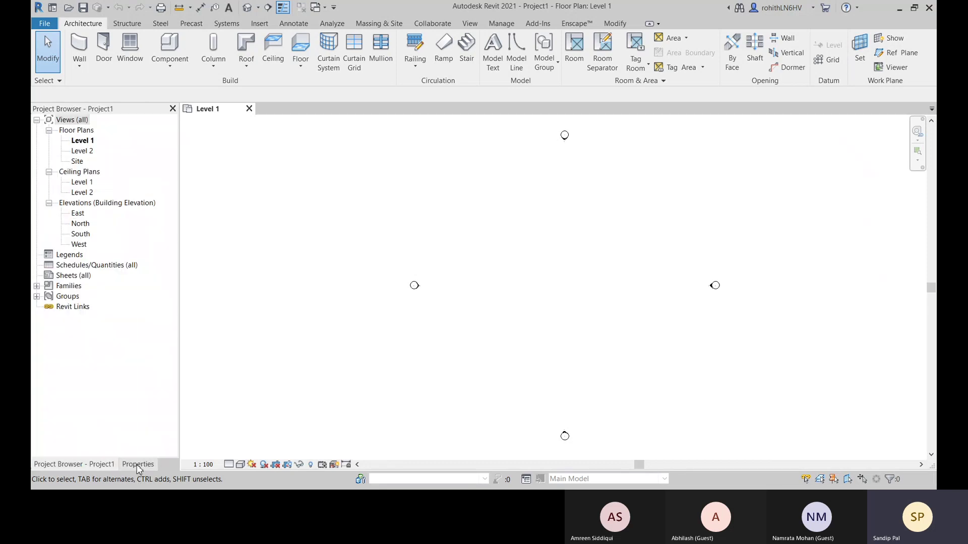
{"action": "left_click", "coordinate": [146, 465]}
{"action": "left_click", "coordinate": [109, 465]}
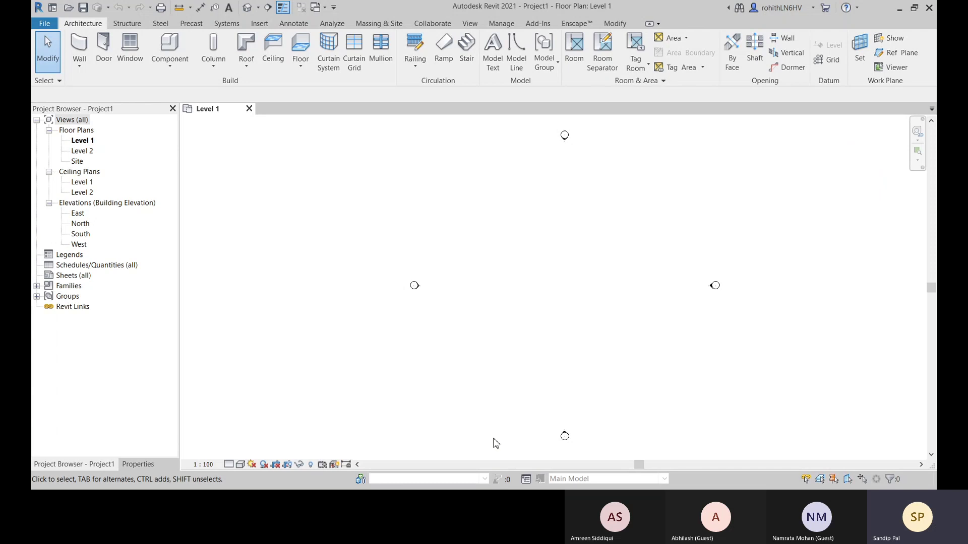
{"action": "left_click", "coordinate": [138, 464]}
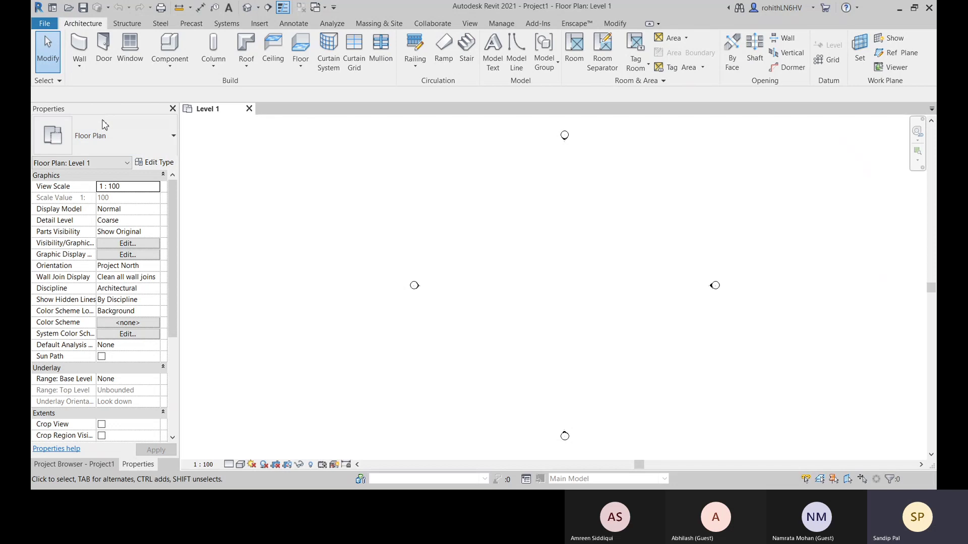
{"action": "left_click", "coordinate": [75, 465]}
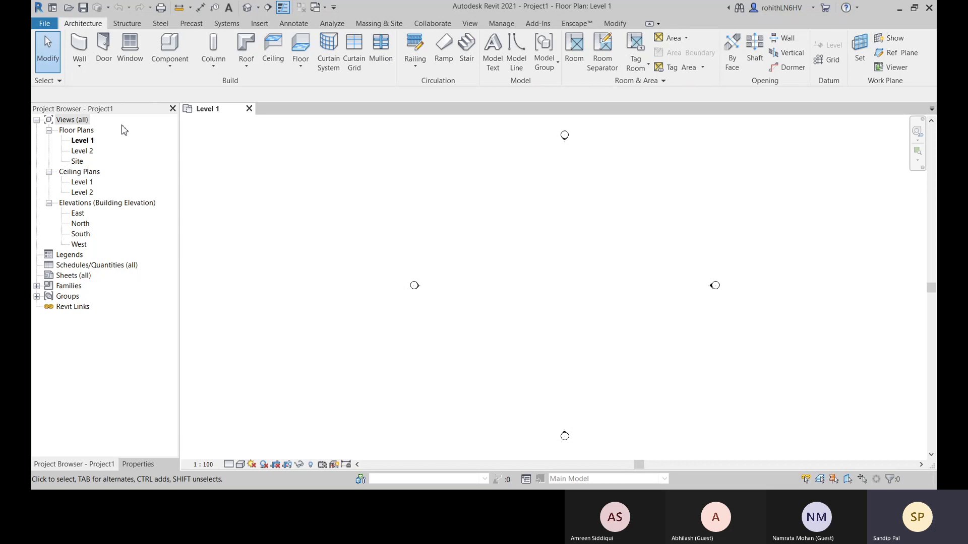
Step: Float and redock the combined palette, and separate it so that Properties sits above the Project Browser
{"action": "left_click_drag", "start_coordinate": [124, 109], "coordinate": [197, 212]}
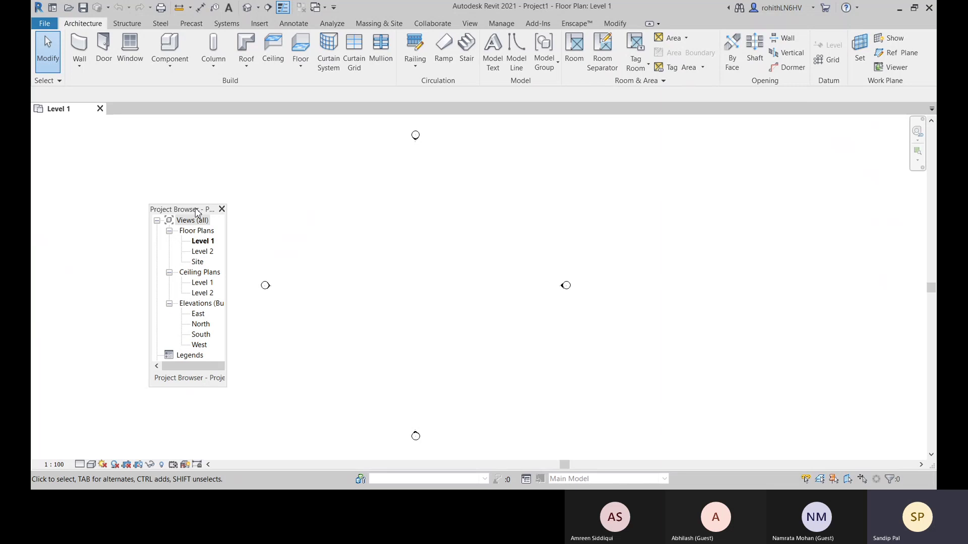
{"action": "double_click", "coordinate": [197, 212]}
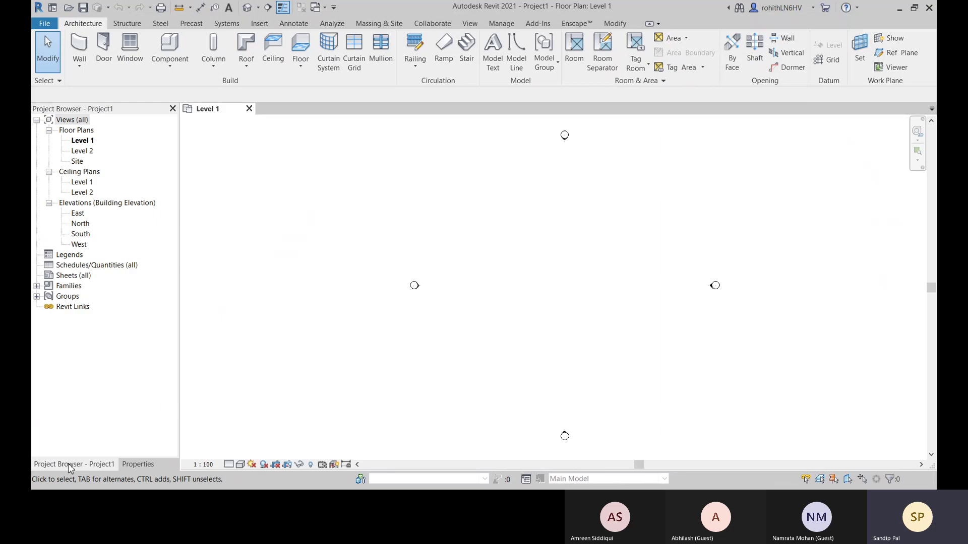
{"action": "left_click", "coordinate": [123, 463]}
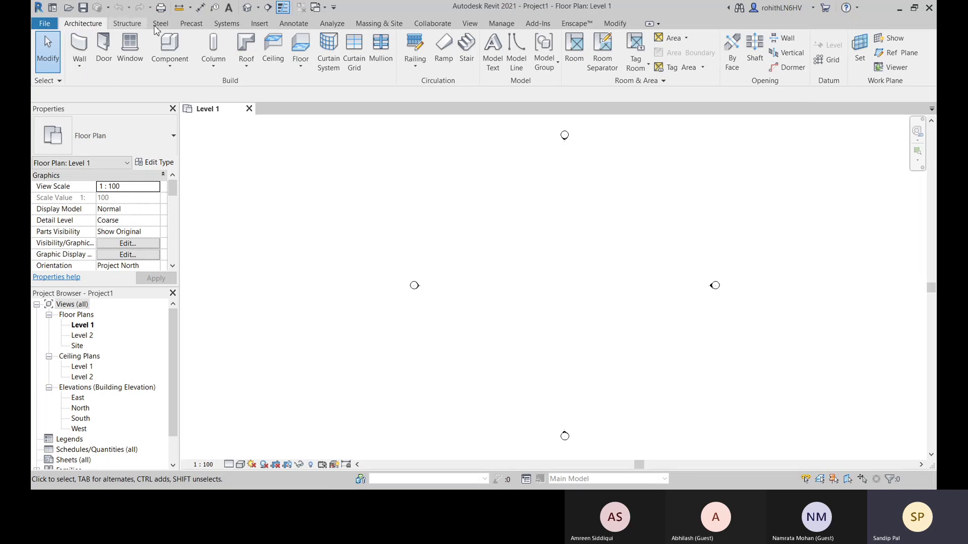
Step: Look over the file commands and recent documents, and return to the floor plan
{"action": "left_click", "coordinate": [44, 27]}
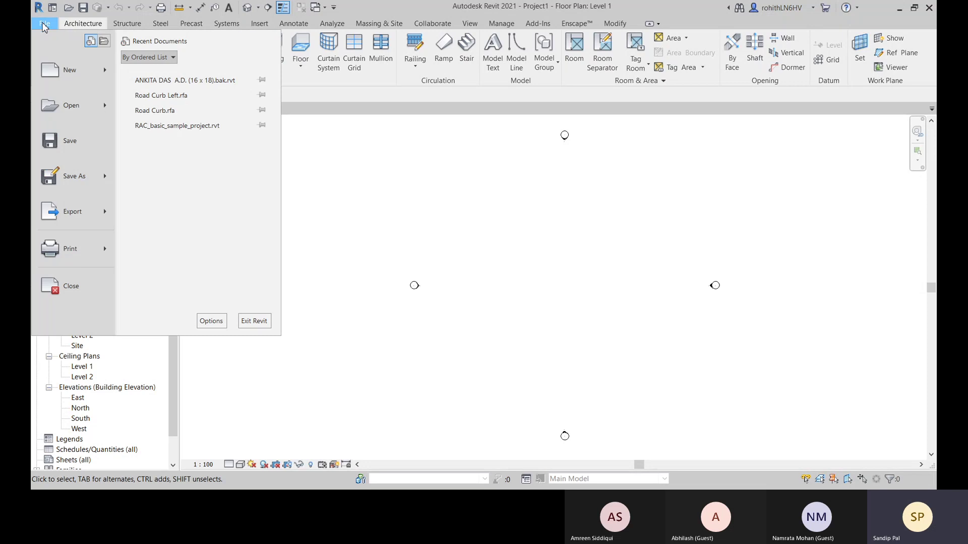
{"action": "left_click", "coordinate": [560, 104]}
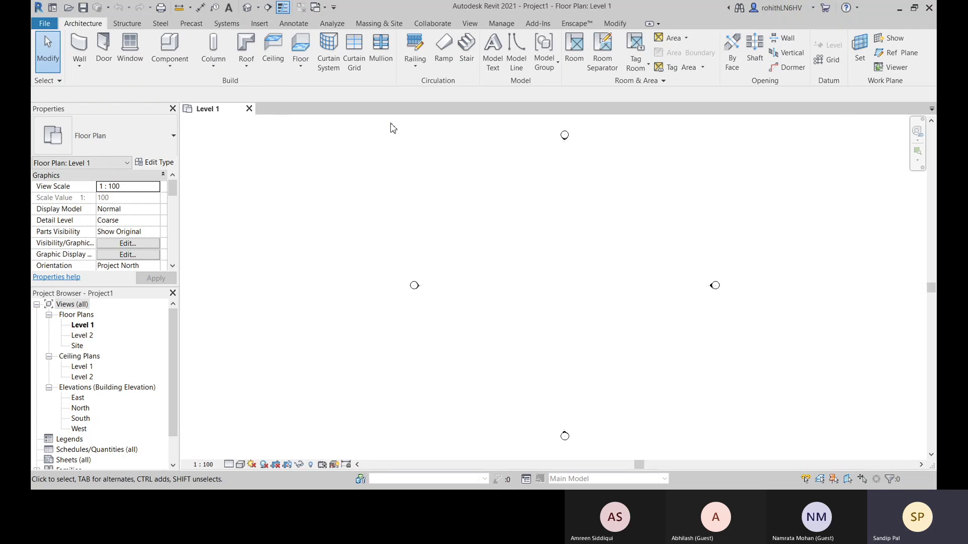
Step: Minimize the ribbon in stages to panel buttons, panel titles and tabs only, and temporarily show the Structure tools
{"action": "left_click", "coordinate": [650, 24]}
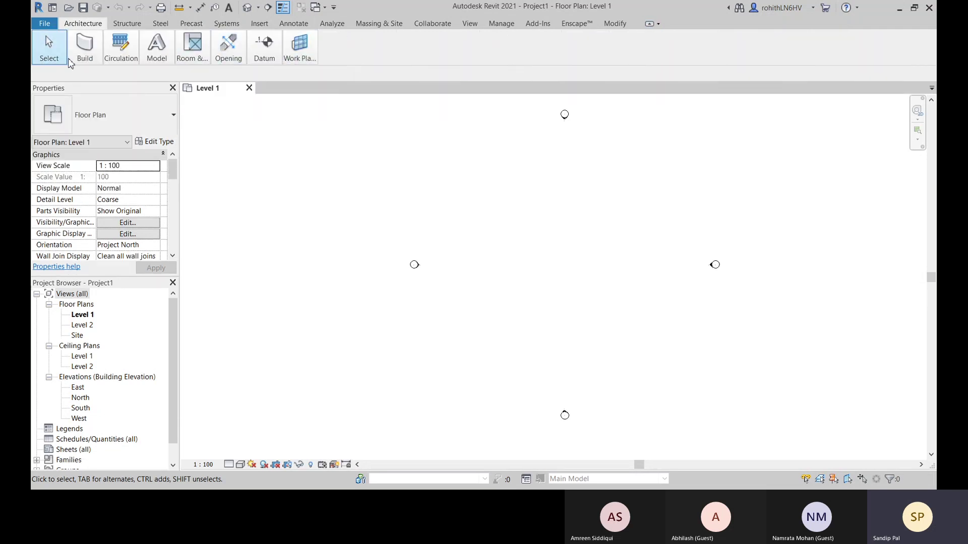
{"action": "left_click", "coordinate": [649, 24]}
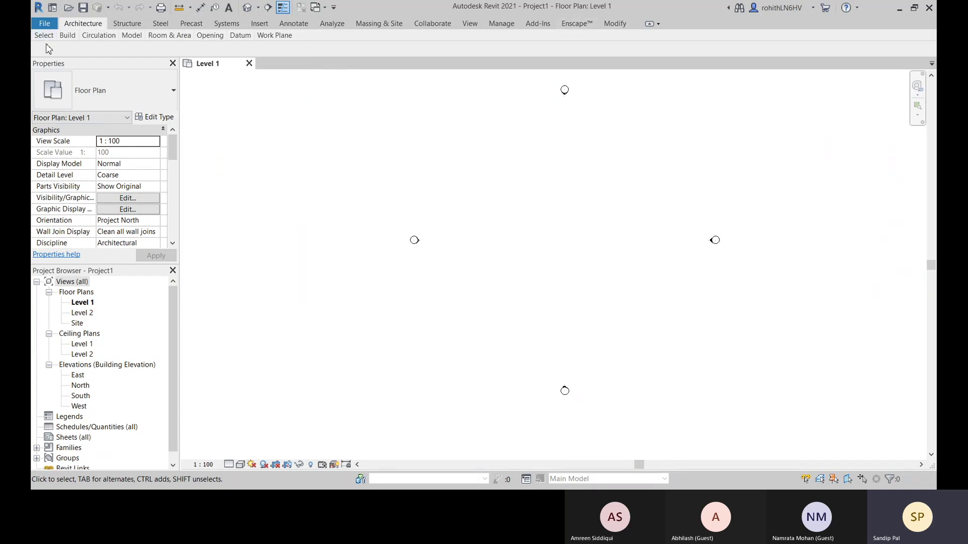
{"action": "left_click", "coordinate": [650, 24]}
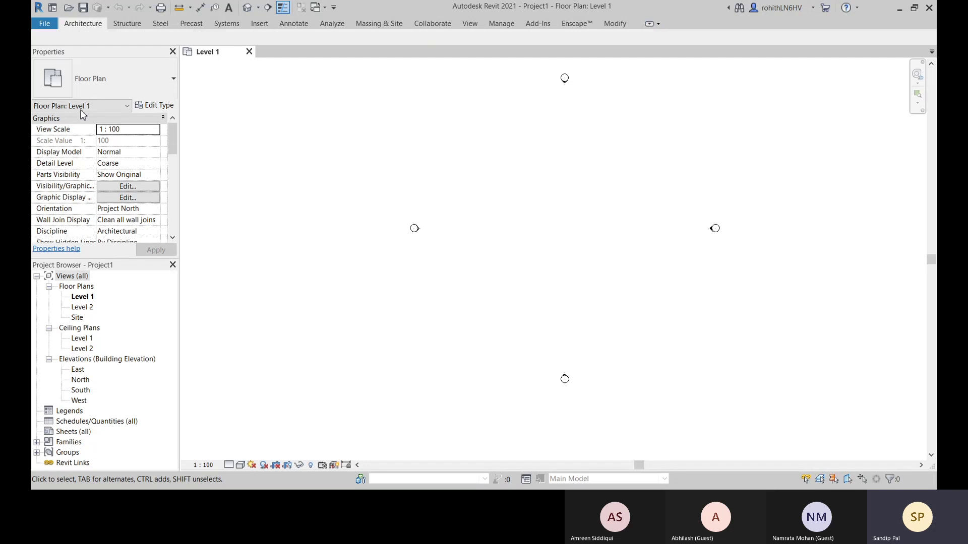
{"action": "left_click", "coordinate": [126, 23]}
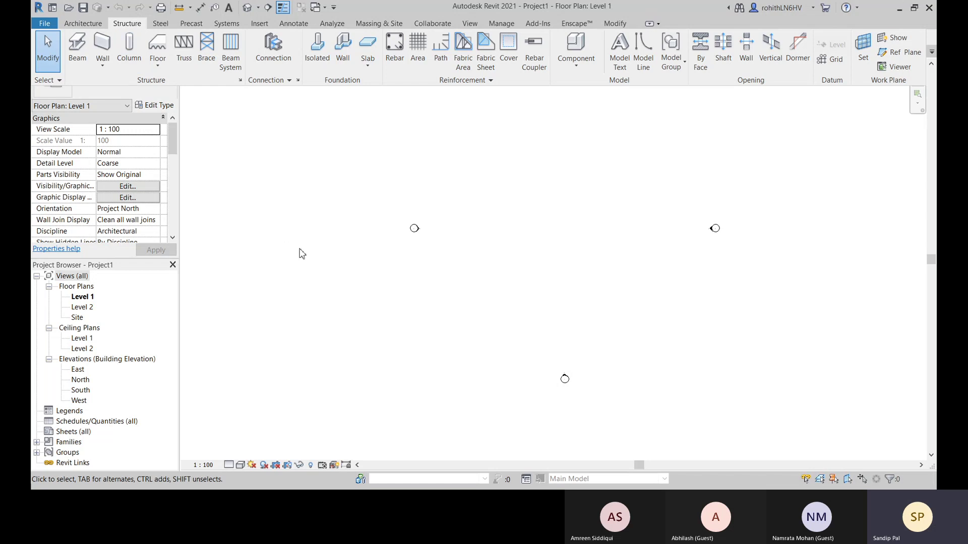
Step: Restore the full ribbon display with all tool panels shown
{"action": "left_click", "coordinate": [139, 25]}
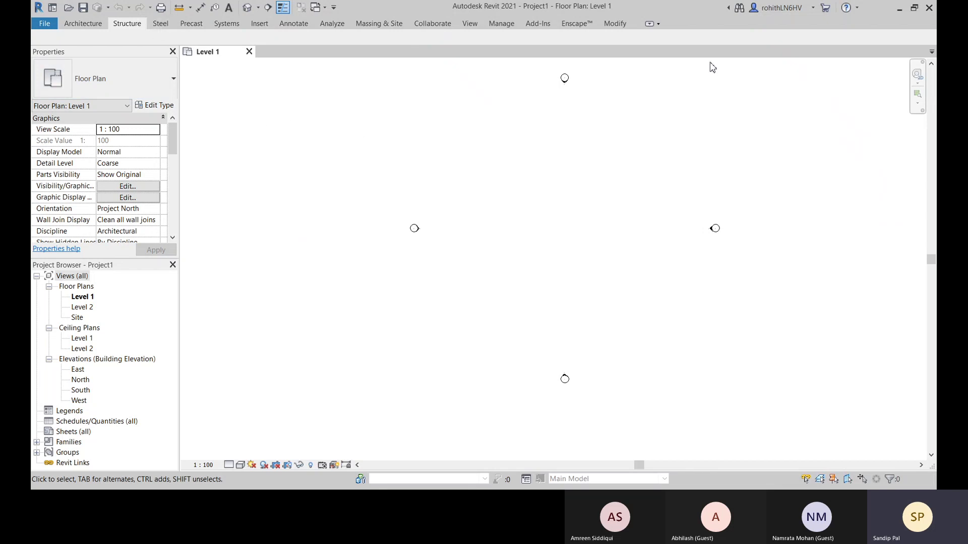
{"action": "left_click", "coordinate": [649, 24]}
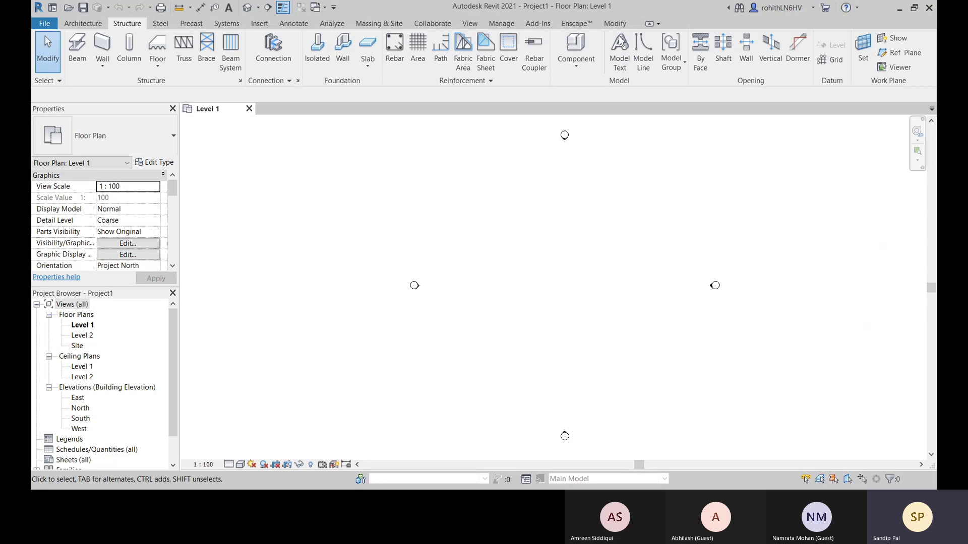
Step: Look over the Architecture, Annotate, Structure, Steel, Precast and Systems tools on the ribbon
{"action": "left_click", "coordinate": [84, 25]}
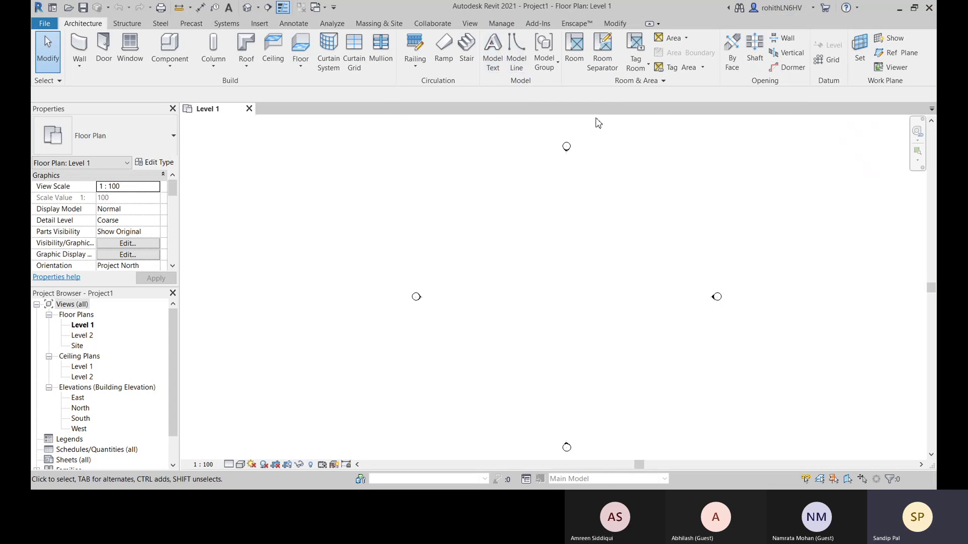
{"action": "left_click", "coordinate": [294, 24]}
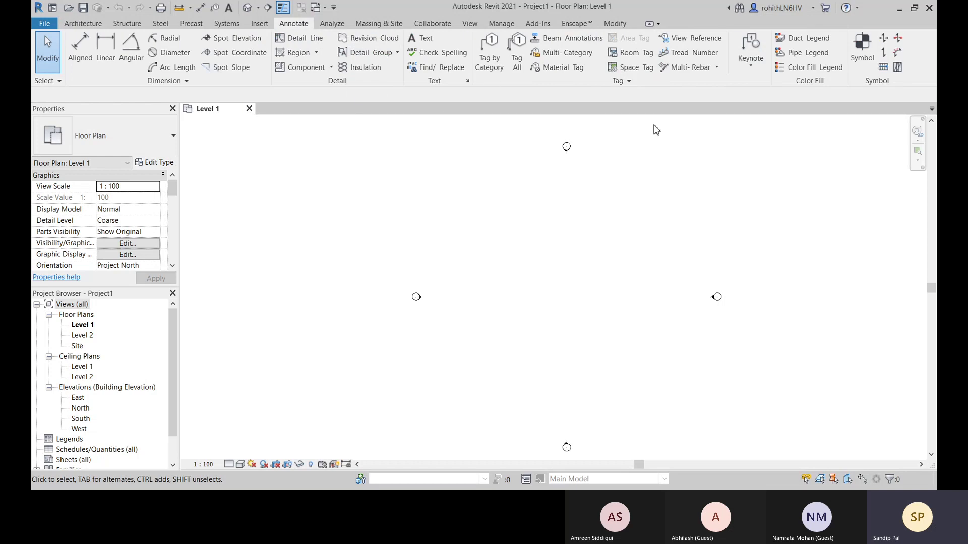
{"action": "left_click", "coordinate": [132, 25]}
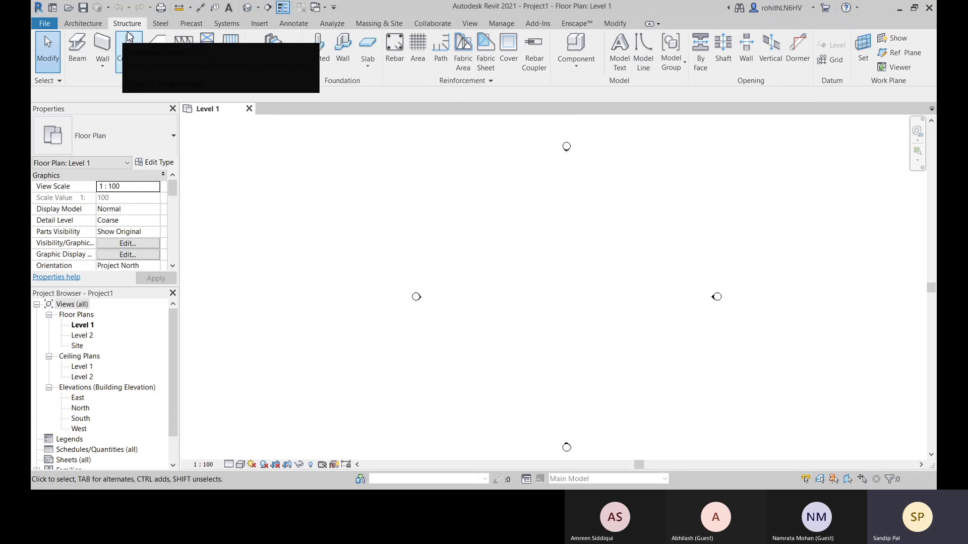
{"action": "left_click", "coordinate": [161, 24]}
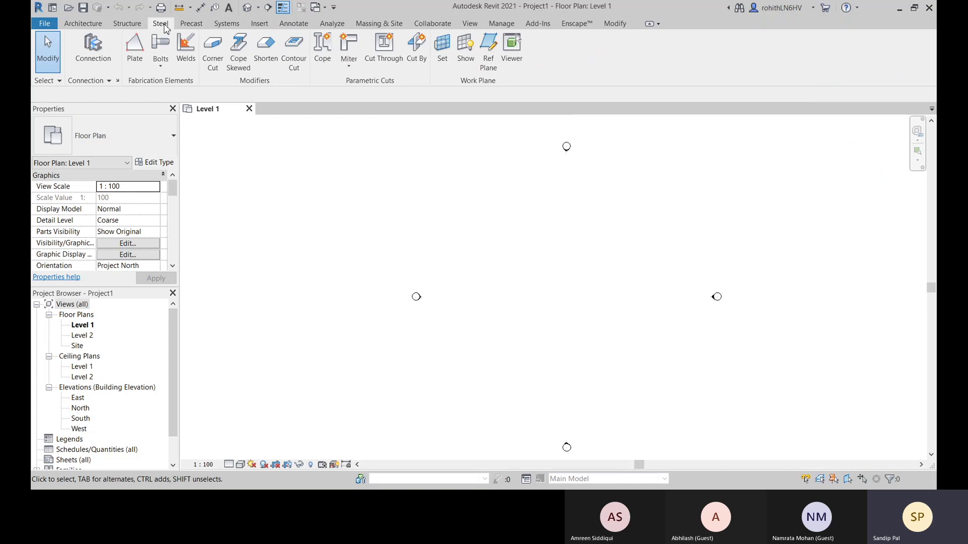
{"action": "left_click", "coordinate": [192, 24]}
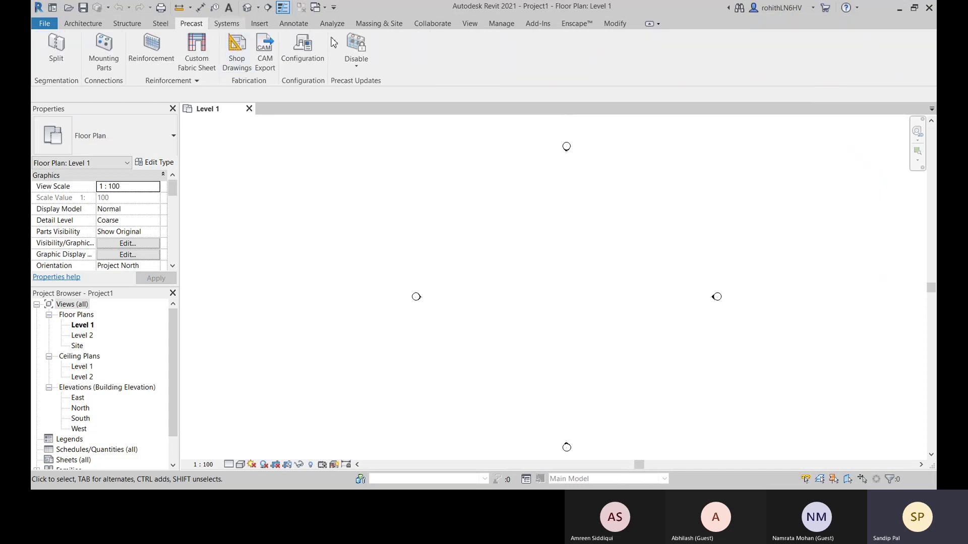
{"action": "left_click", "coordinate": [226, 23]}
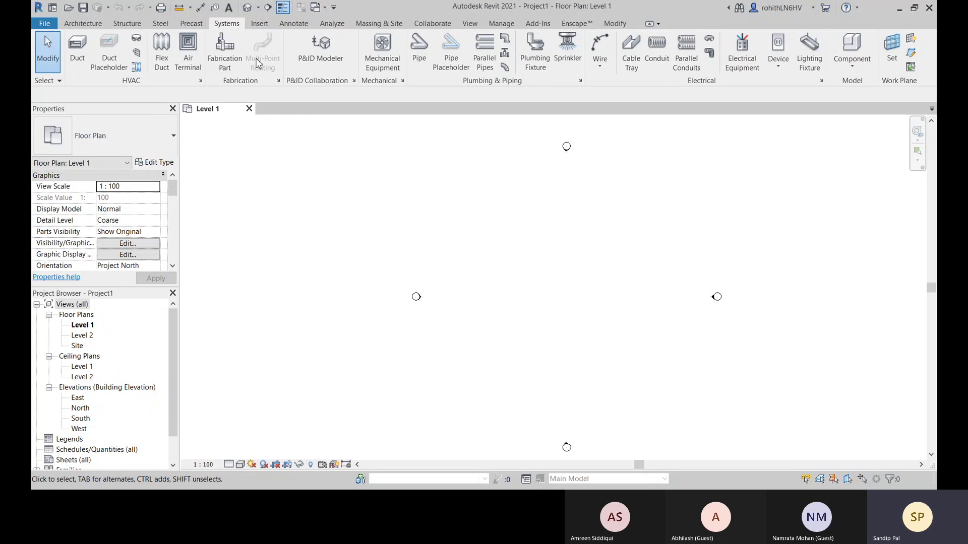
Step: Look over the Insert, Annotate, Massing & Site, View and Manage tools on the ribbon
{"action": "left_click", "coordinate": [259, 24]}
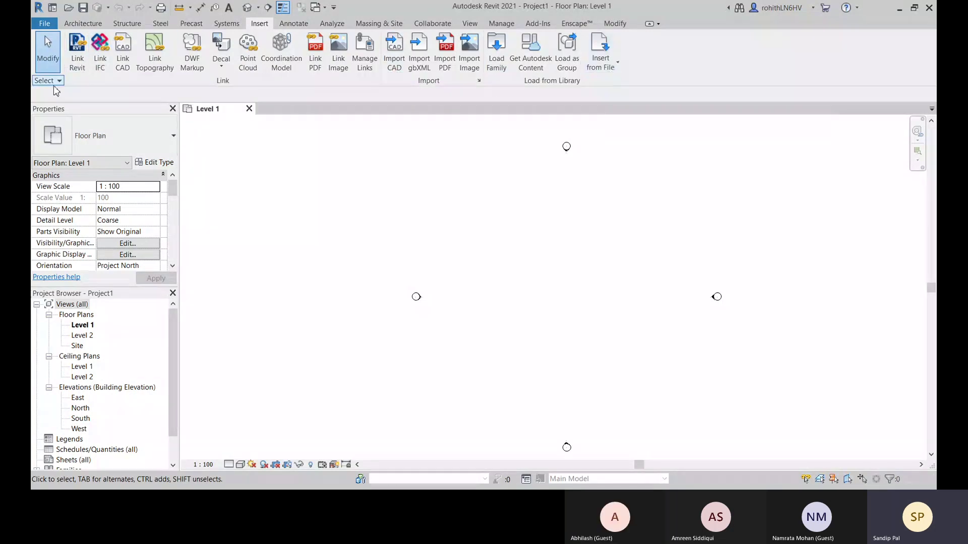
{"action": "left_click", "coordinate": [294, 24]}
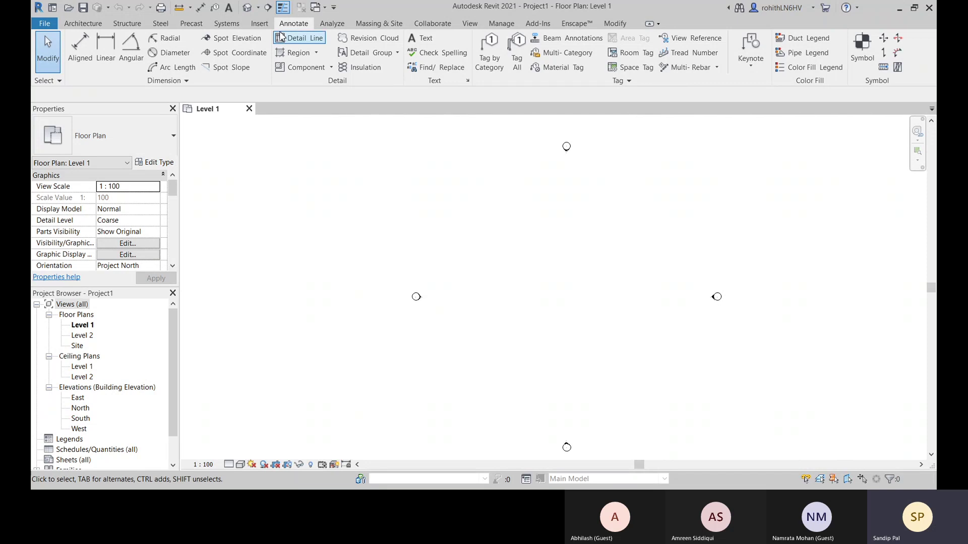
{"action": "left_click", "coordinate": [332, 24]}
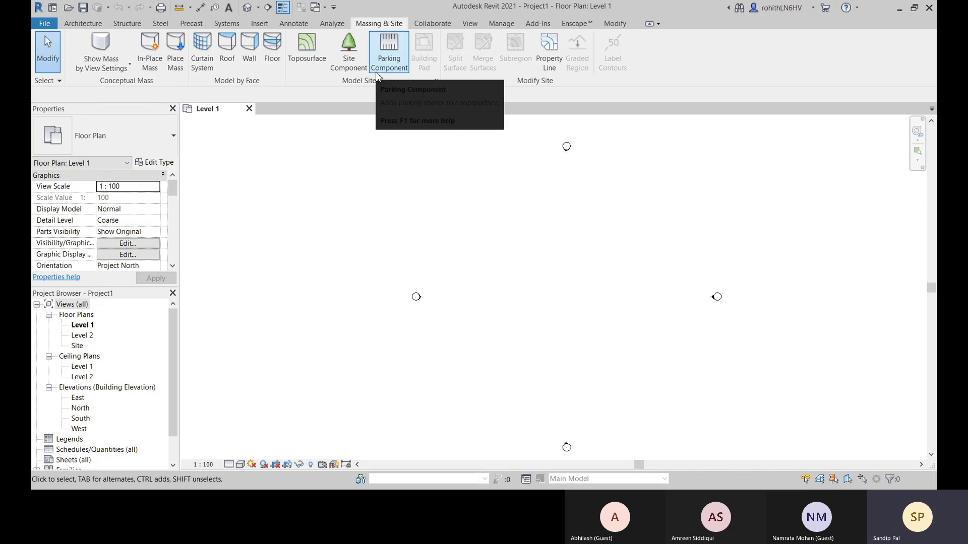
{"action": "left_click", "coordinate": [430, 24]}
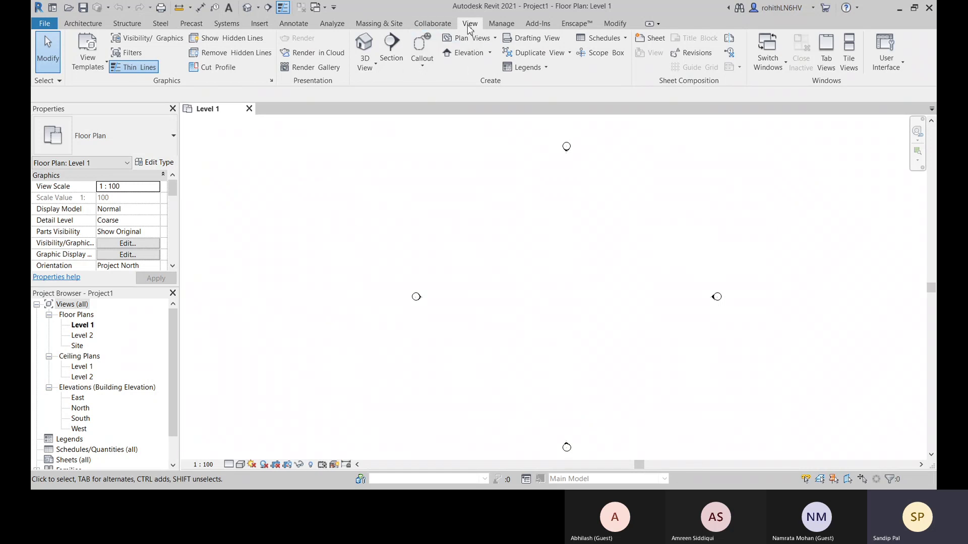
{"action": "left_click", "coordinate": [508, 25]}
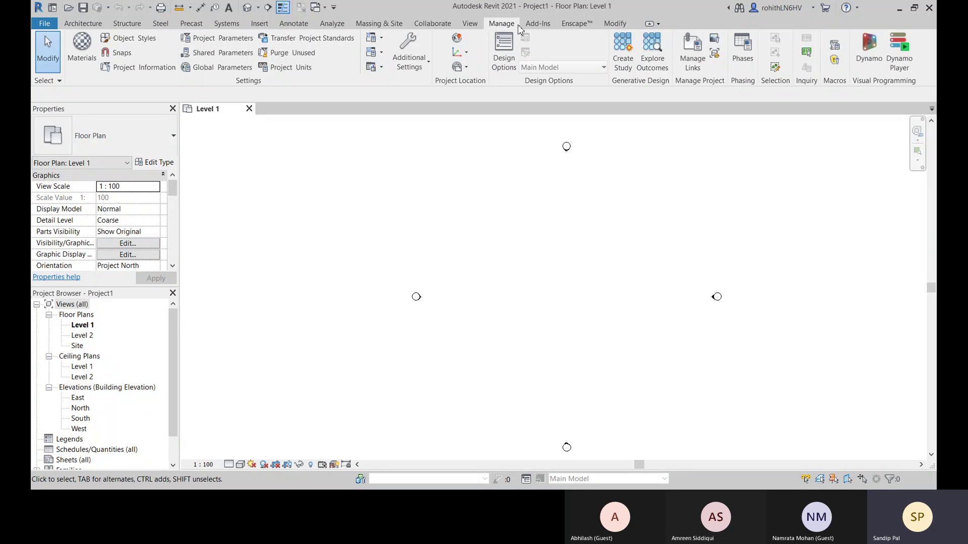
Step: Examine the add-ins with their external tools and the Enscape commands, and return to the Architecture tools
{"action": "left_click", "coordinate": [537, 24]}
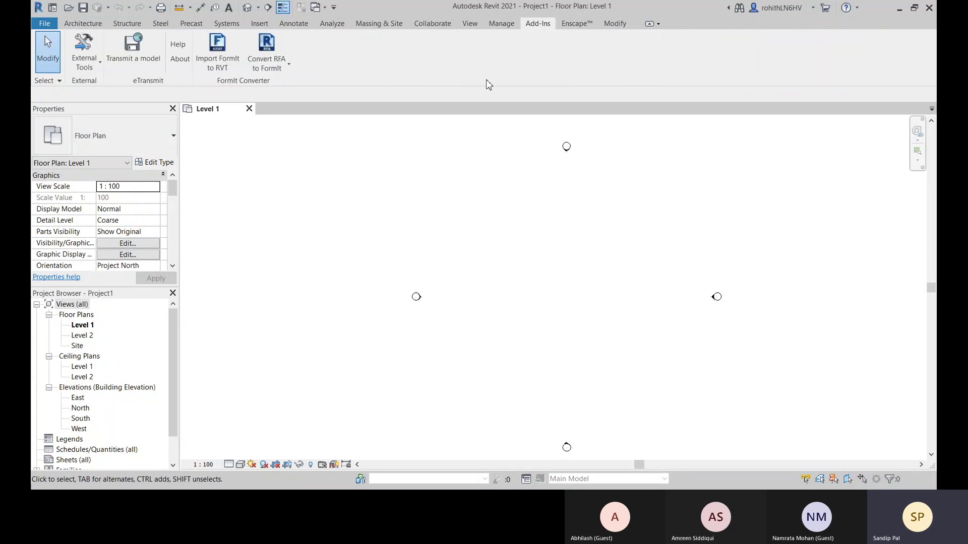
{"action": "left_click", "coordinate": [93, 72]}
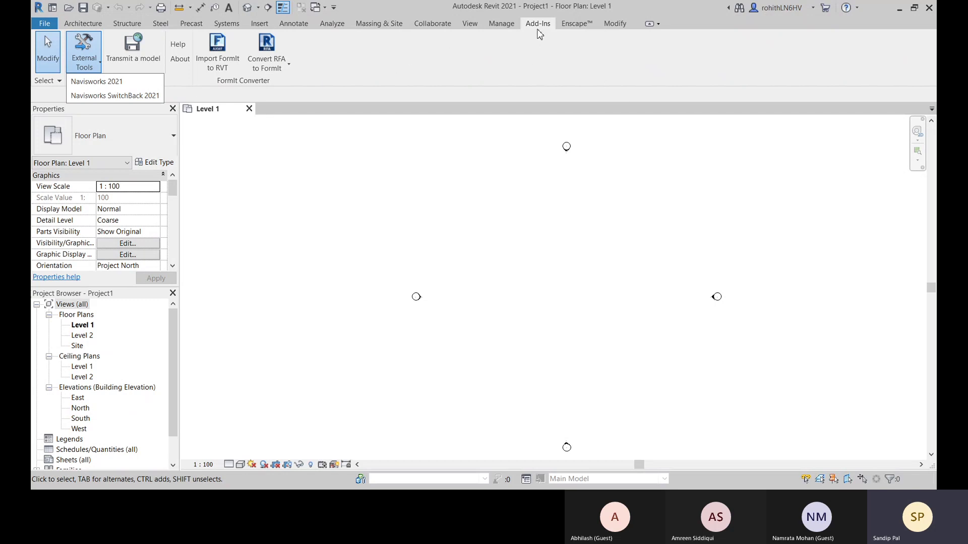
{"action": "left_click", "coordinate": [582, 25]}
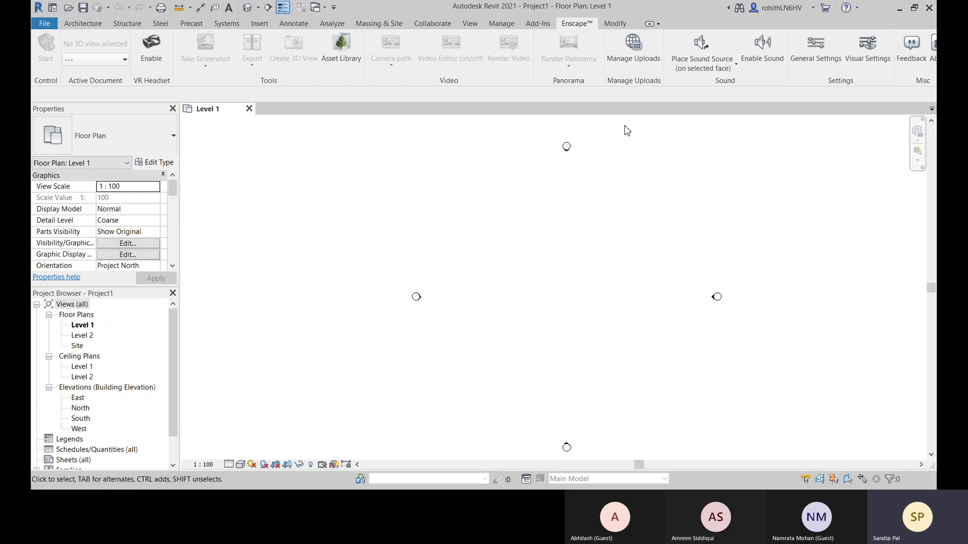
{"action": "left_click", "coordinate": [83, 24]}
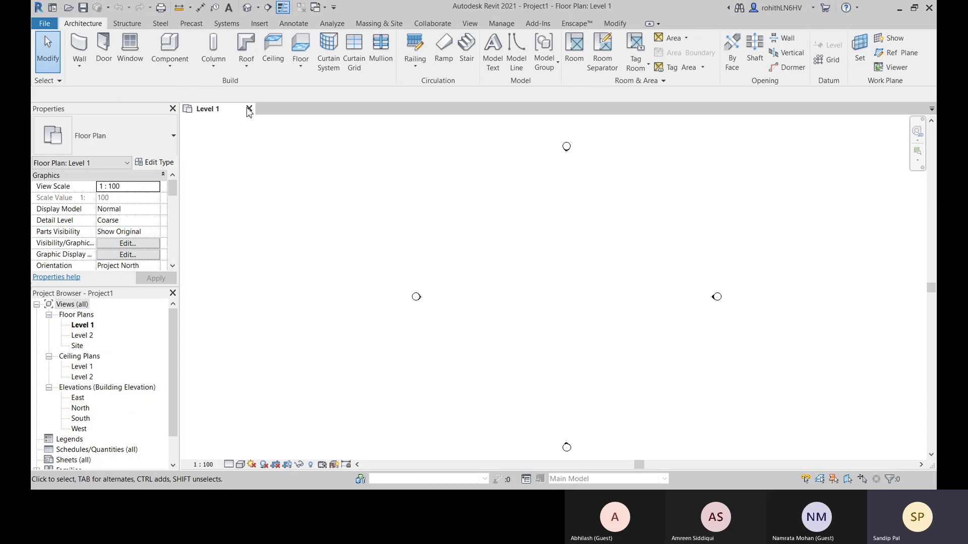
Step: Examine the four elevation markers on the Level 1 plan and the drawing area they enclose, selecting and deselecting the south marker
{"action": "middle_click_drag", "start_coordinate": [593, 270], "coordinate": [591, 279]}
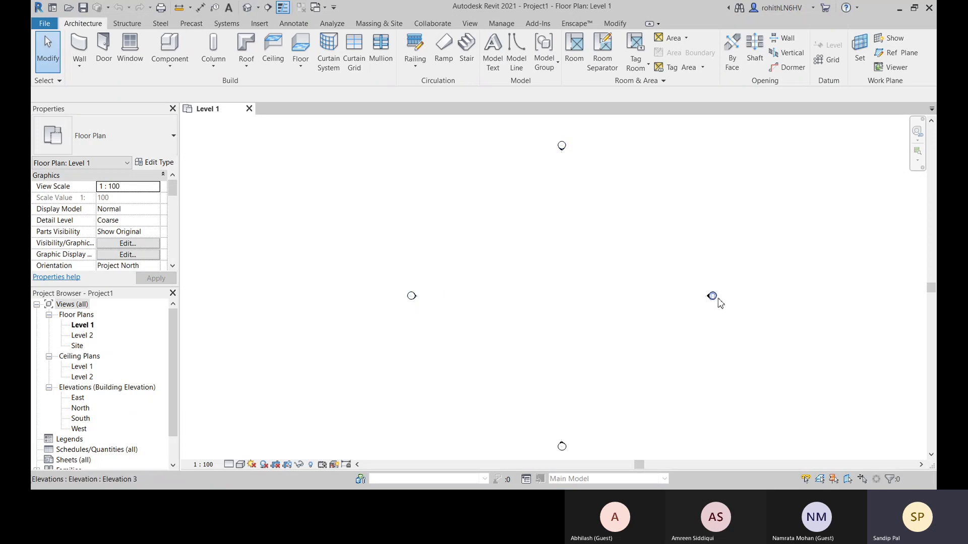
{"action": "scroll", "coordinate": [480, 346], "scroll_direction": "down", "scroll_amount": 1}
{"action": "middle_click_drag", "start_coordinate": [500, 358], "coordinate": [493, 329]}
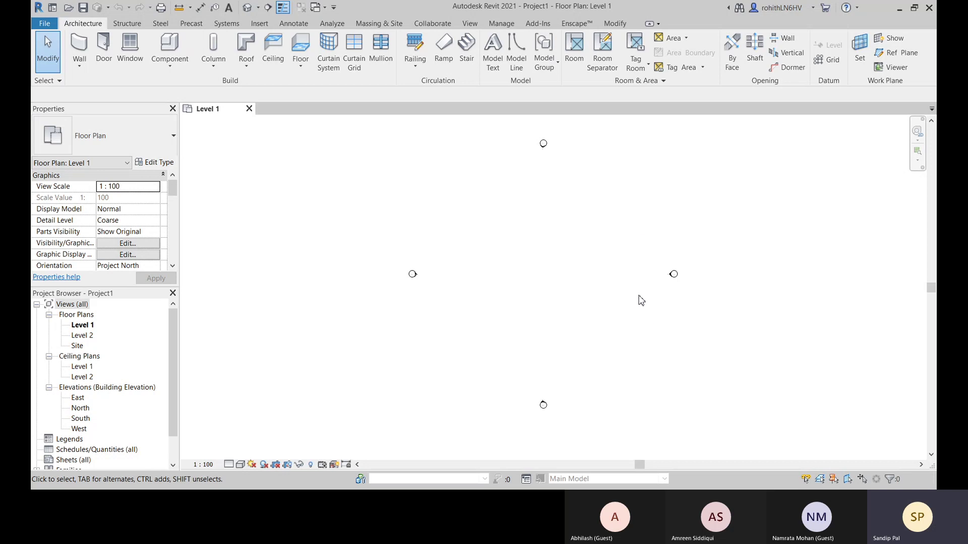
{"action": "left_click", "coordinate": [543, 404]}
{"action": "key", "text": "Escape"}
{"action": "middle_click_drag", "start_coordinate": [272, 222], "coordinate": [281, 229]}
{"action": "left_click_drag", "start_coordinate": [472, 202], "coordinate": [656, 372]}
Step: Place a west-facing Building Elevation marker just beside the north elevation marker on the Level 1 plan
{"action": "left_click", "coordinate": [471, 23]}
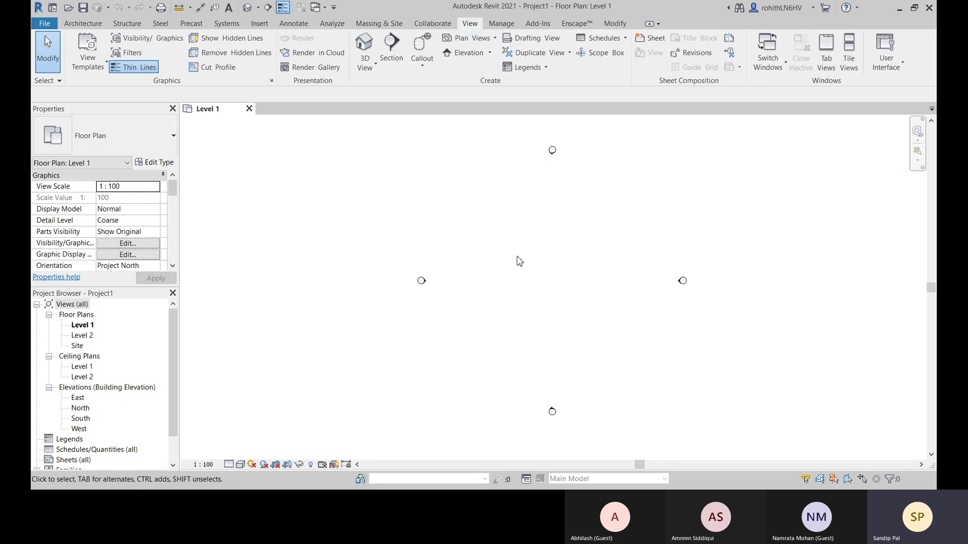
{"action": "left_click", "coordinate": [490, 53]}
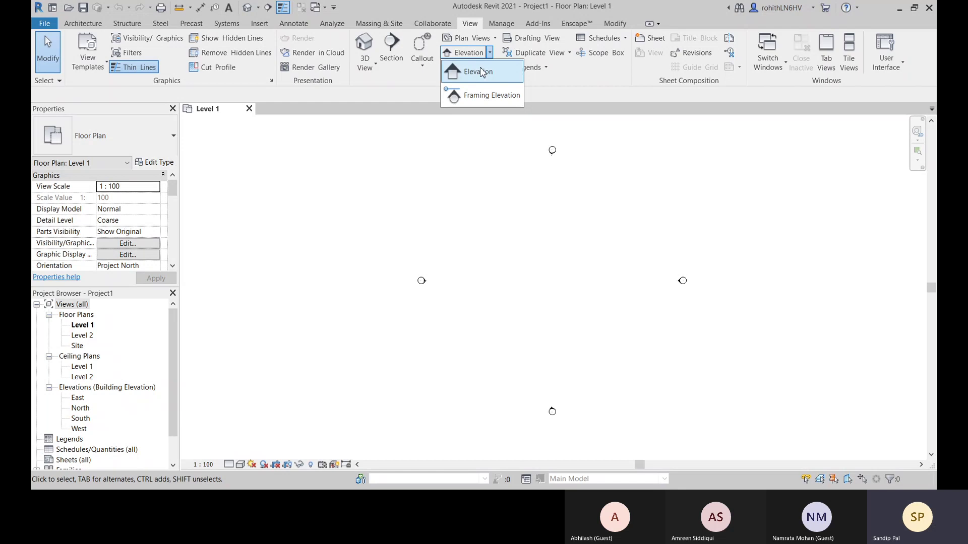
{"action": "left_click", "coordinate": [458, 72]}
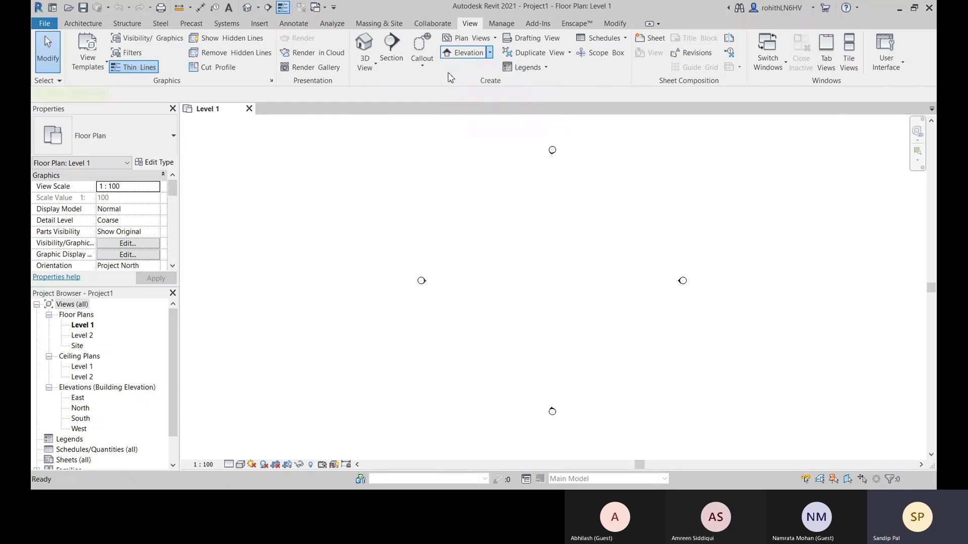
{"action": "scroll", "coordinate": [510, 211], "scroll_direction": "up", "scroll_amount": 3}
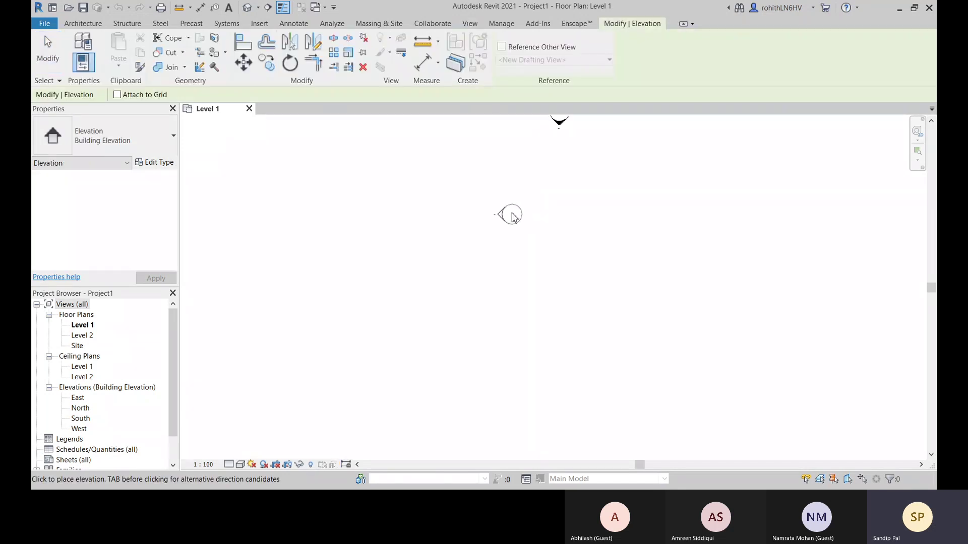
{"action": "scroll", "coordinate": [486, 234], "scroll_direction": "down", "scroll_amount": 4}
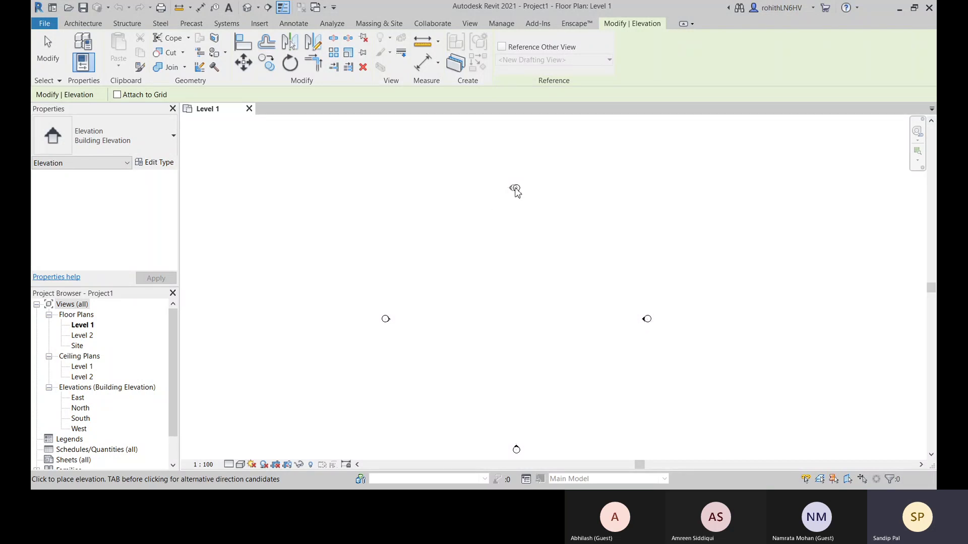
{"action": "middle_click_drag", "start_coordinate": [399, 333], "coordinate": [398, 267]}
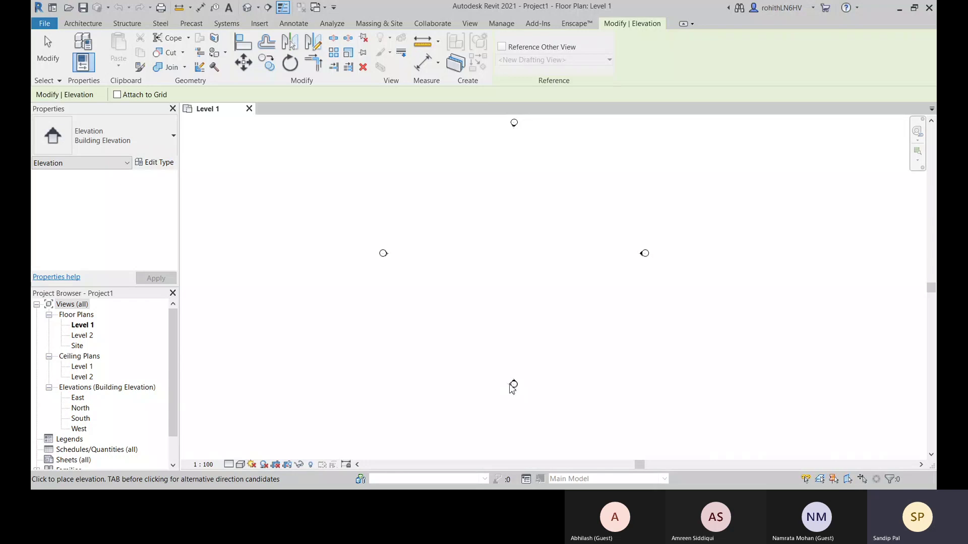
{"action": "middle_click_drag", "start_coordinate": [636, 280], "coordinate": [639, 305]}
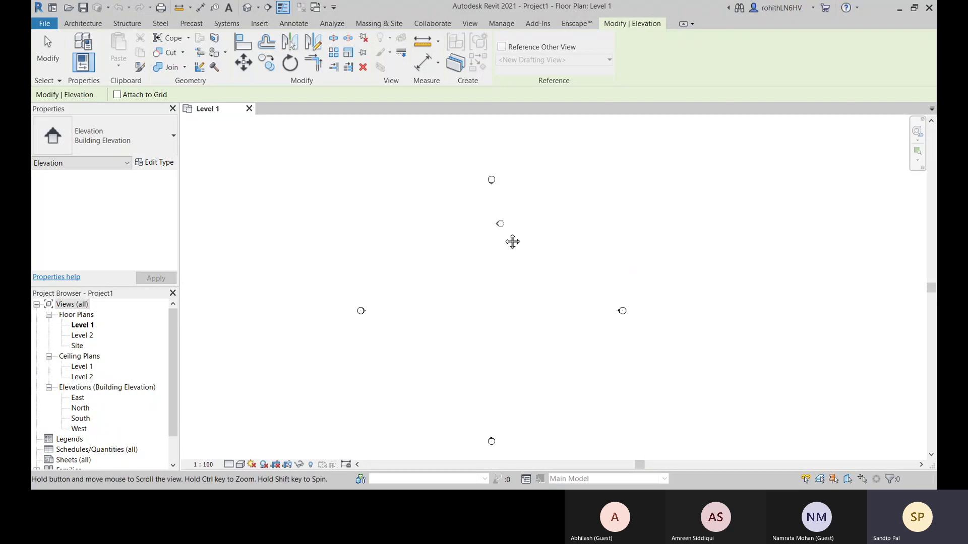
{"action": "scroll", "coordinate": [479, 203], "scroll_direction": "up", "scroll_amount": 2}
{"action": "scroll", "coordinate": [481, 200], "scroll_direction": "up", "scroll_amount": 2}
{"action": "left_click", "coordinate": [485, 185]}
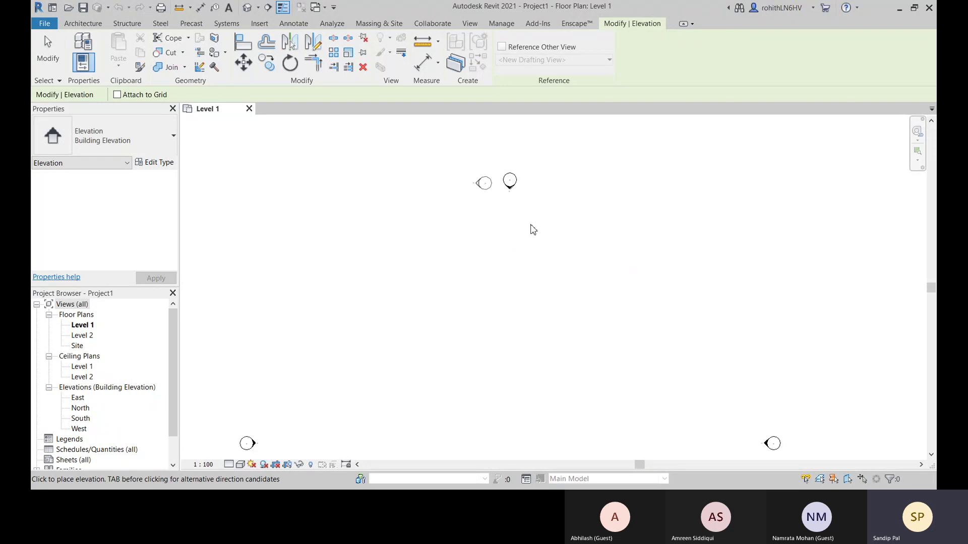
{"action": "key", "text": "Escape"}
{"action": "key", "text": "Escape"}
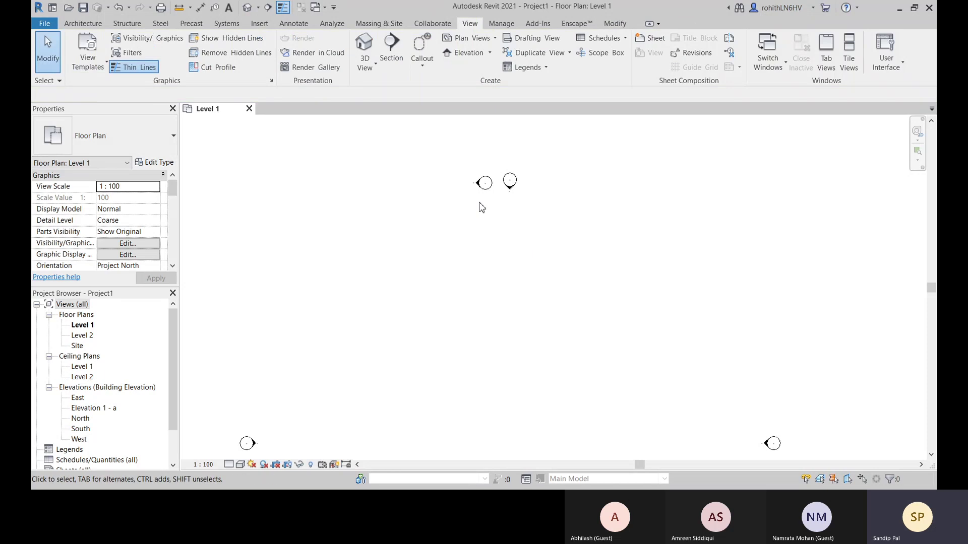
Step: Switch the new elevation marker's view direction from west to south, accepting the deletion of the west-facing view
{"action": "left_click", "coordinate": [497, 187]}
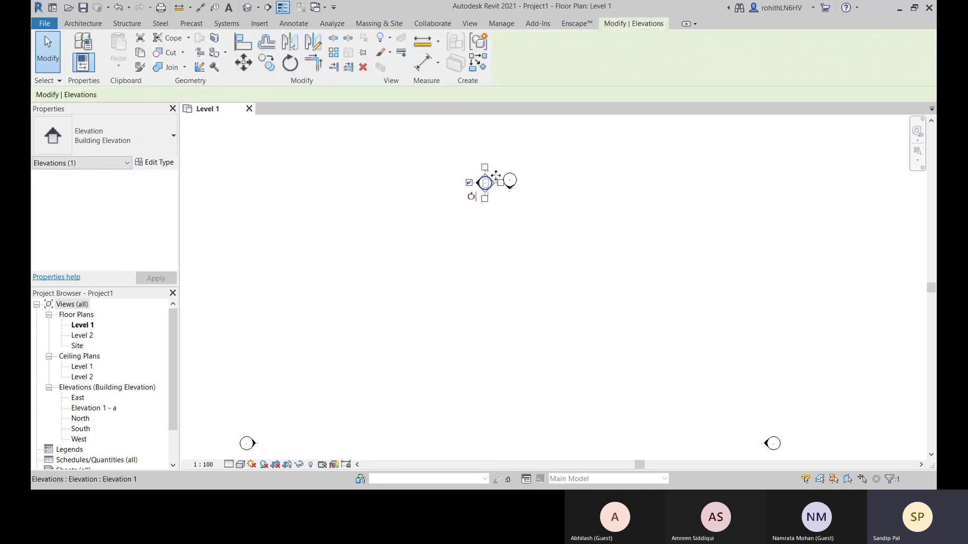
{"action": "scroll", "coordinate": [491, 167], "scroll_direction": "up", "scroll_amount": 4}
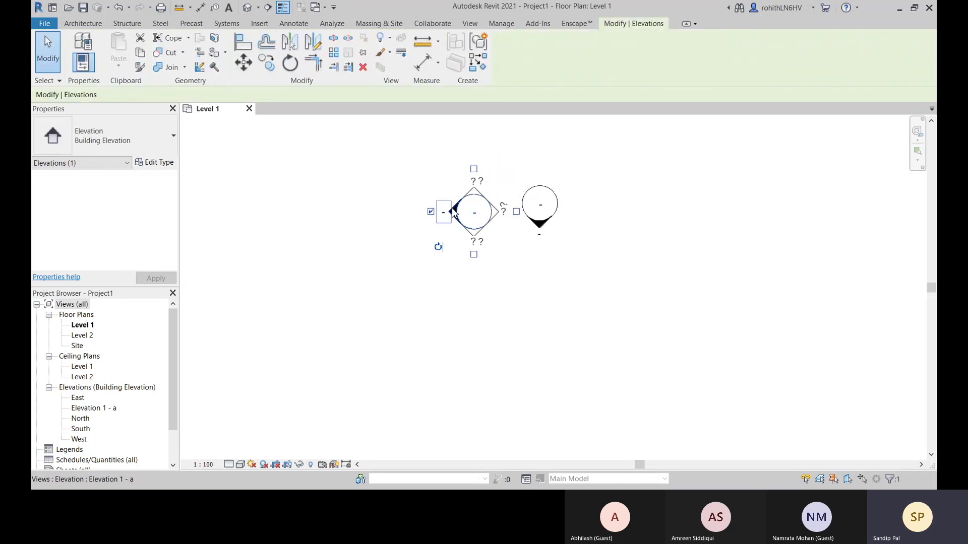
{"action": "scroll", "coordinate": [452, 216], "scroll_direction": "up", "scroll_amount": 2}
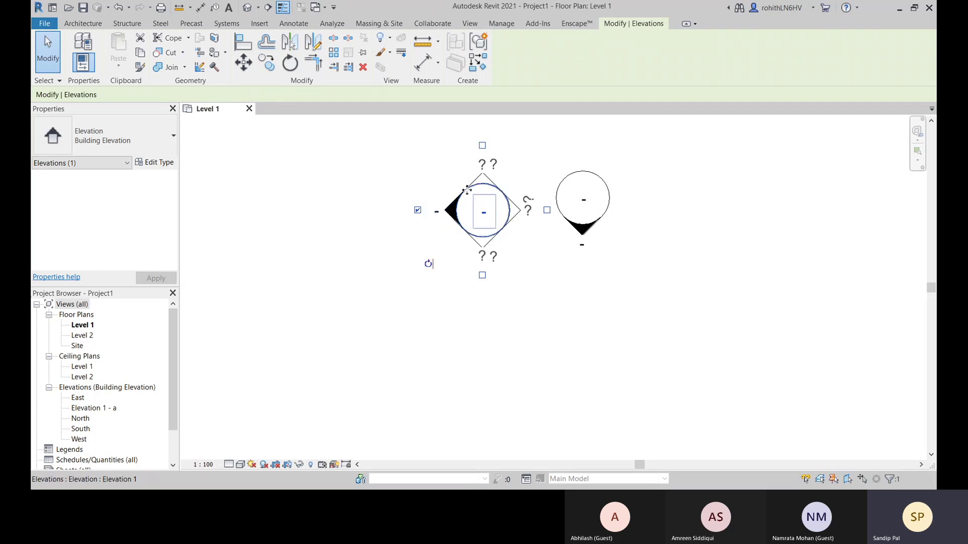
{"action": "left_click", "coordinate": [418, 210]}
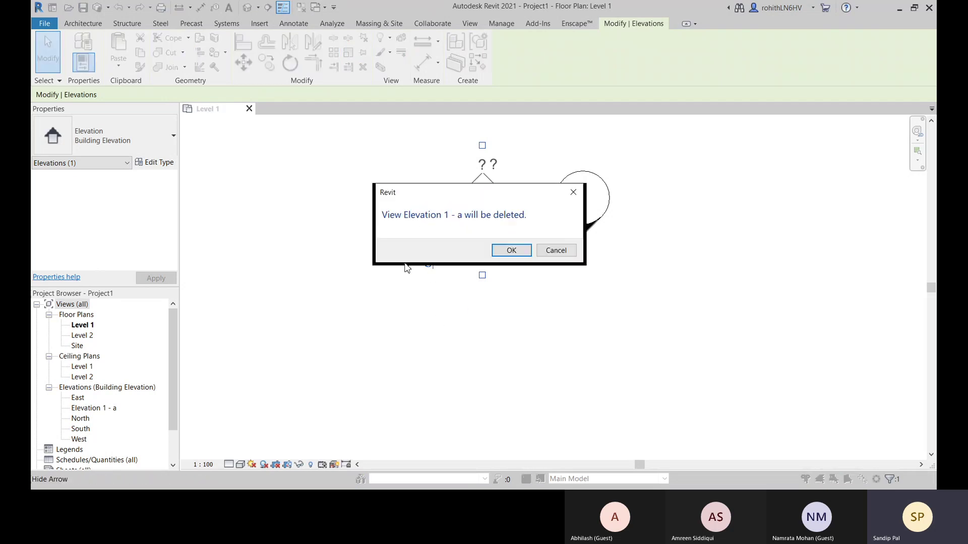
{"action": "left_click", "coordinate": [509, 252]}
{"action": "left_click", "coordinate": [480, 302]}
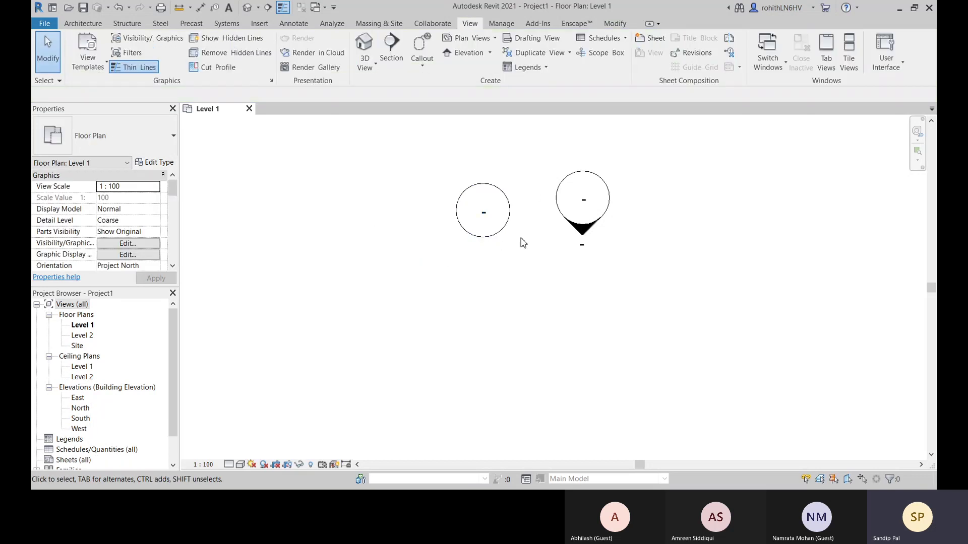
{"action": "left_click", "coordinate": [505, 229]}
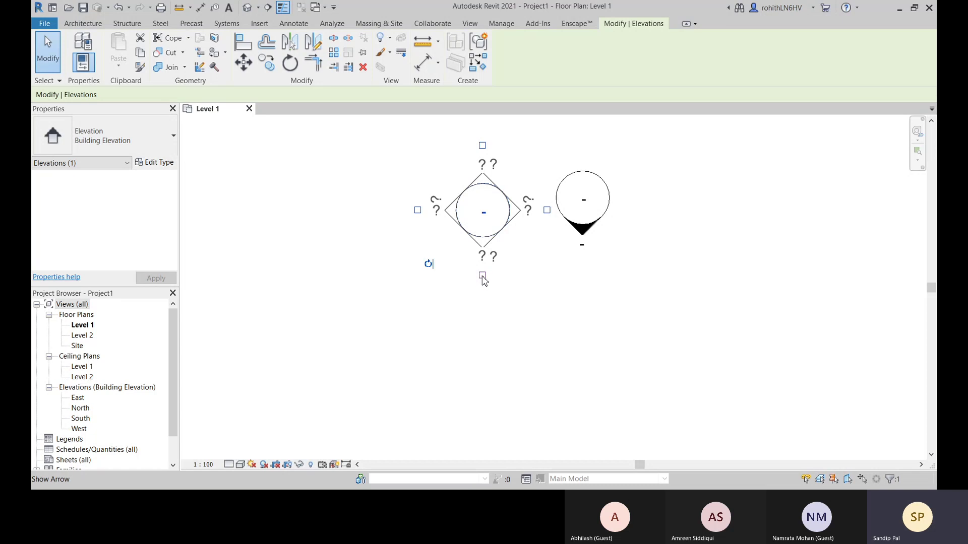
{"action": "left_click", "coordinate": [482, 276]}
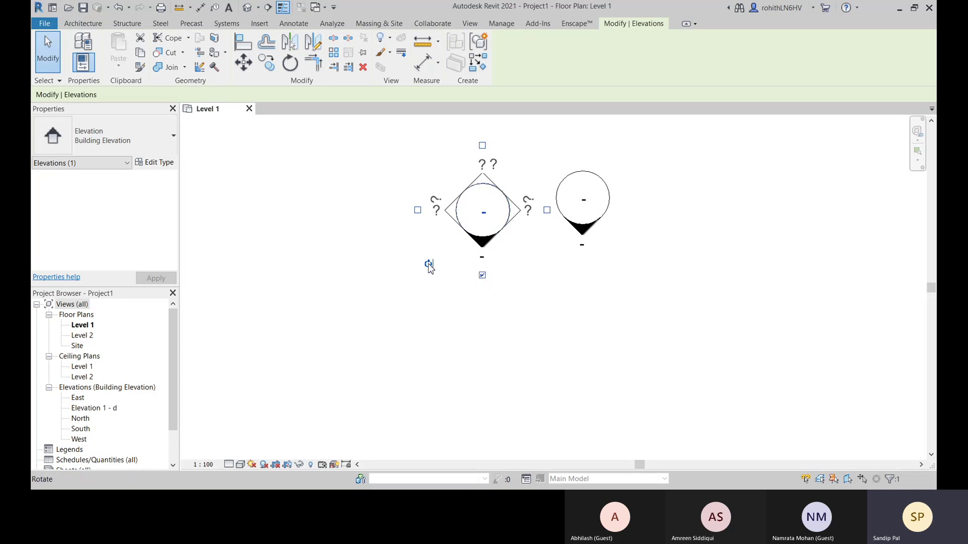
Step: Try to rotate the new elevation marker about its centre with its rotate control, and deselect it
{"action": "left_click", "coordinate": [429, 265]}
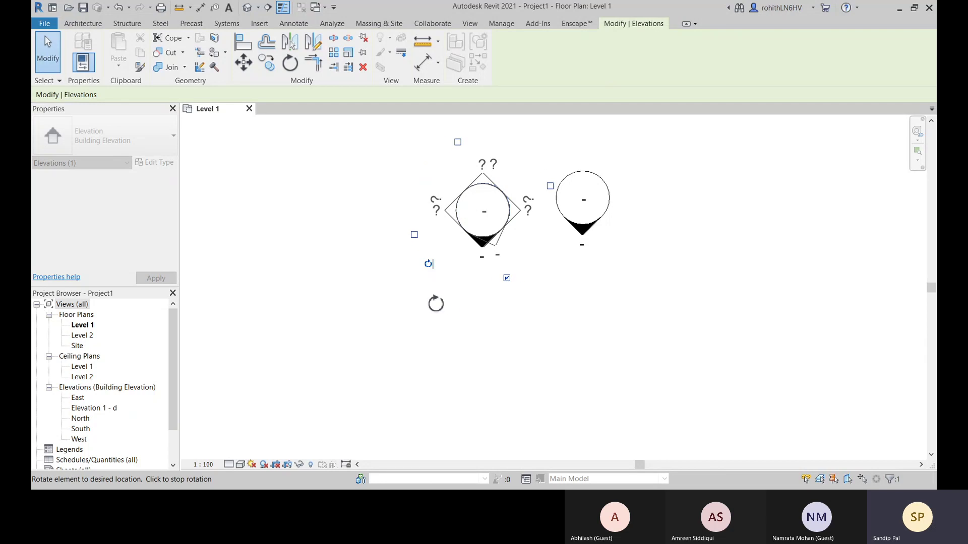
{"action": "left_click", "coordinate": [417, 302]}
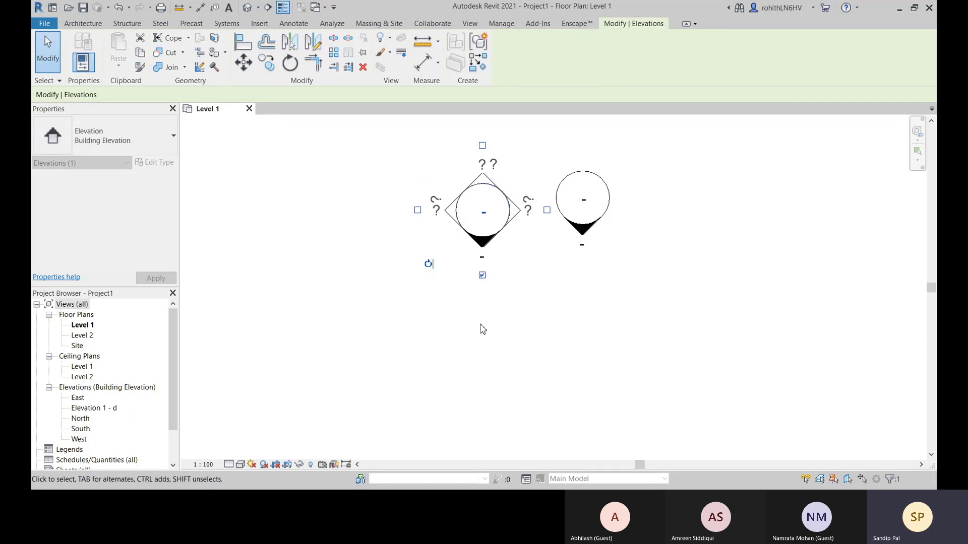
{"action": "left_click", "coordinate": [415, 312]}
Step: Delete the new marker's Elevation 1 - d view, accepting the view's removal, and the remaining marker circle beside the north elevation marker
{"action": "scroll", "coordinate": [472, 260], "scroll_direction": "down", "scroll_amount": 2}
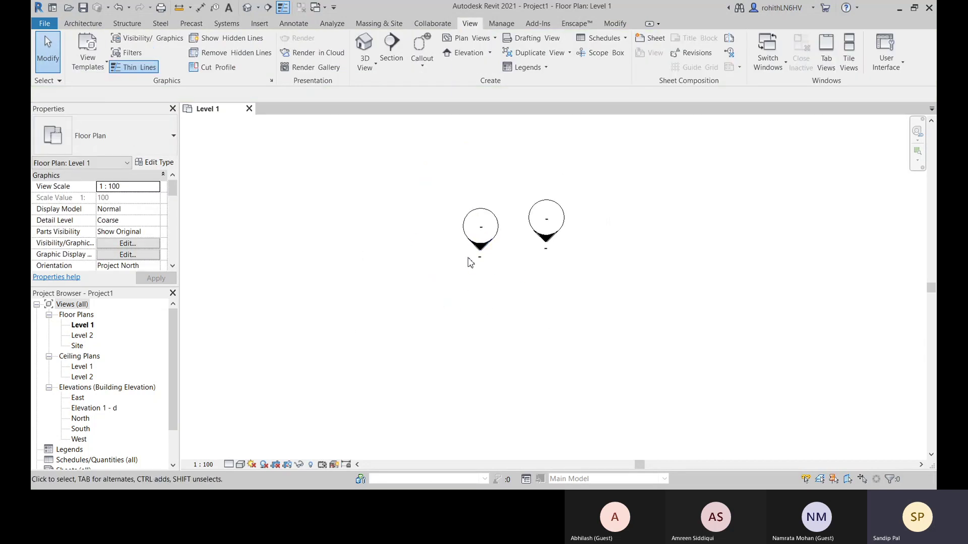
{"action": "scroll", "coordinate": [453, 224], "scroll_direction": "down", "scroll_amount": 4}
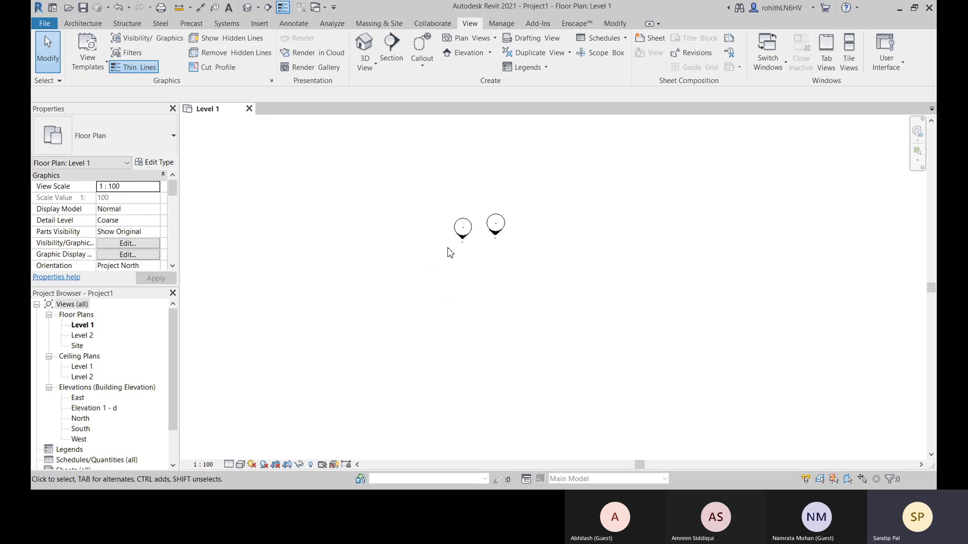
{"action": "left_click", "coordinate": [454, 239]}
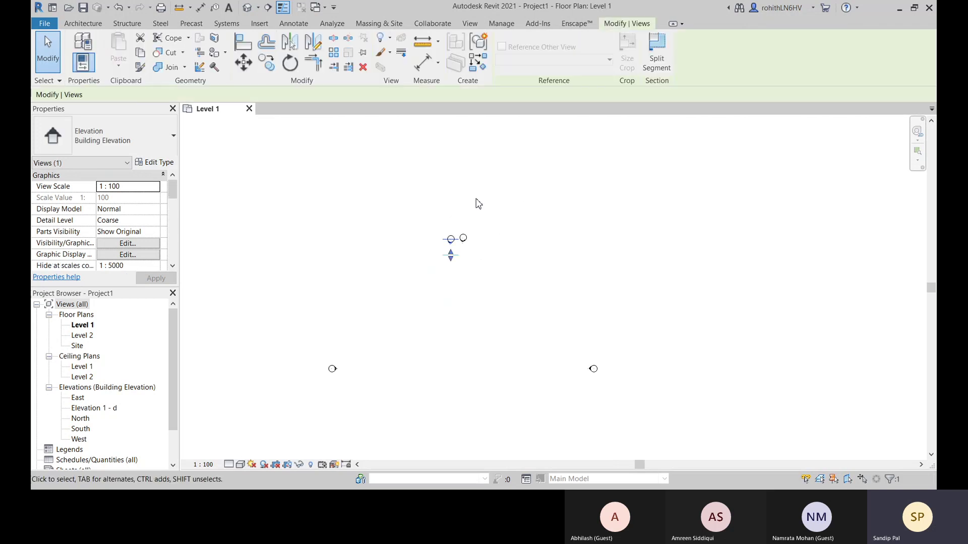
{"action": "key", "text": "Delete"}
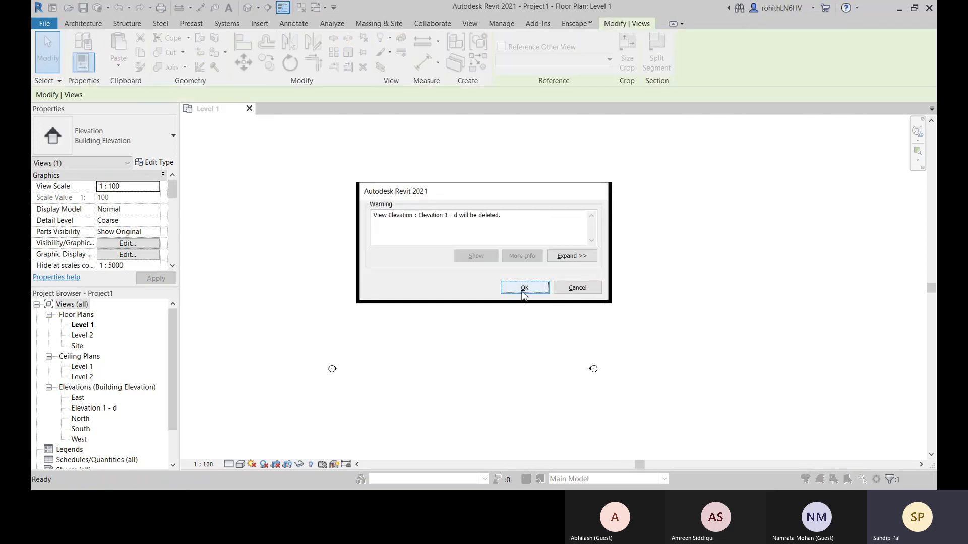
{"action": "left_click", "coordinate": [525, 293]}
{"action": "scroll", "coordinate": [450, 238], "scroll_direction": "up", "scroll_amount": 3}
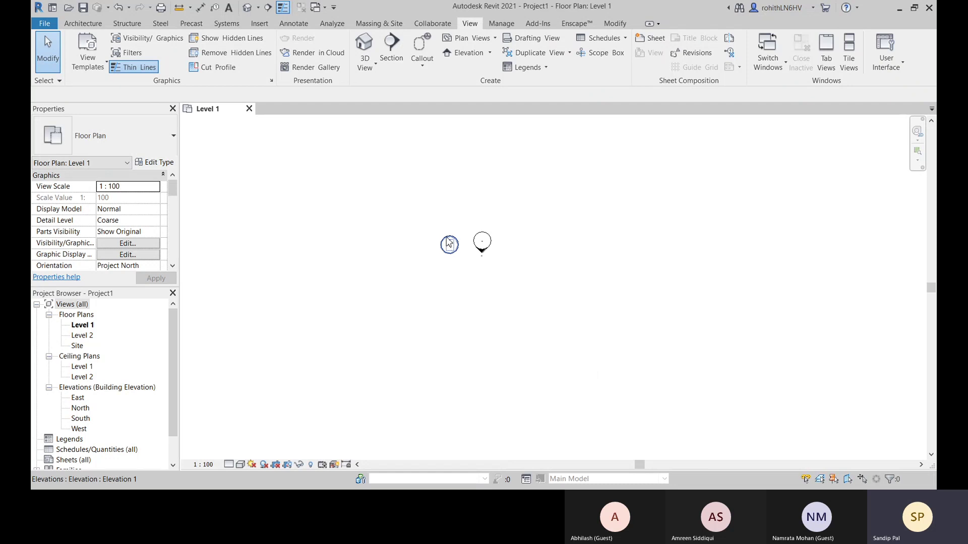
{"action": "left_click", "coordinate": [449, 242]}
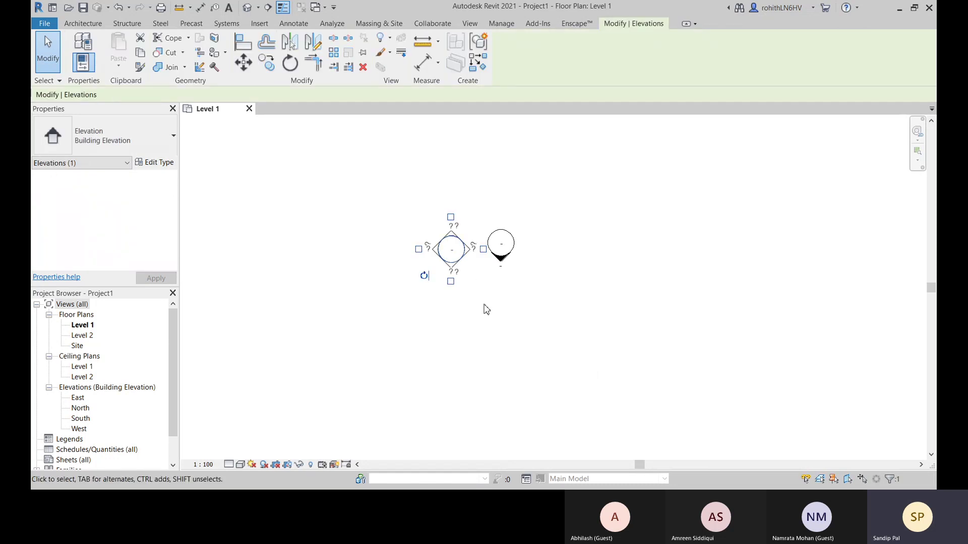
{"action": "key", "text": "Delete"}
{"action": "scroll", "coordinate": [601, 253], "scroll_direction": "down", "scroll_amount": 5}
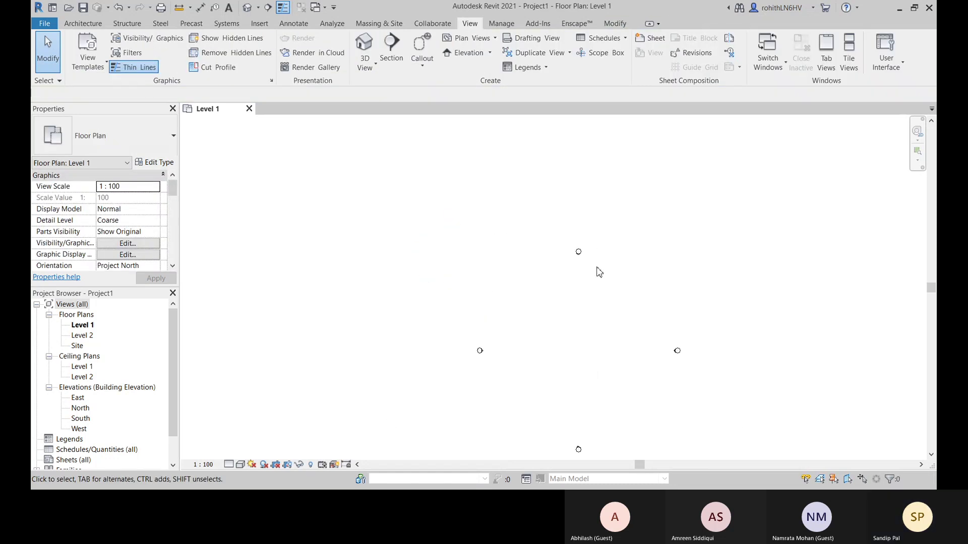
{"action": "scroll", "coordinate": [600, 275], "scroll_direction": "down", "scroll_amount": 2}
{"action": "middle_click_drag", "start_coordinate": [609, 330], "coordinate": [553, 296]}
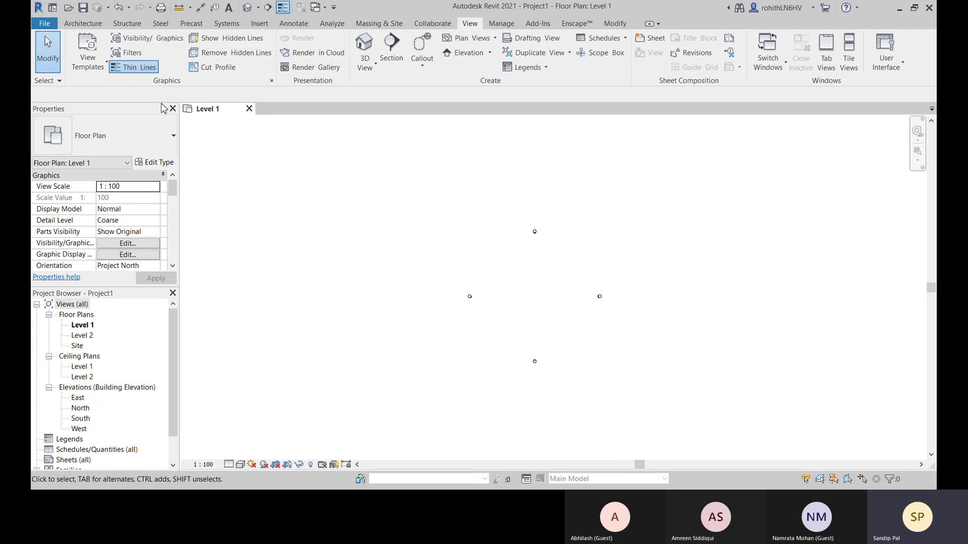
Step: Undo all commands back through the placement of the extra elevation in a single operation
{"action": "left_click", "coordinate": [129, 8]}
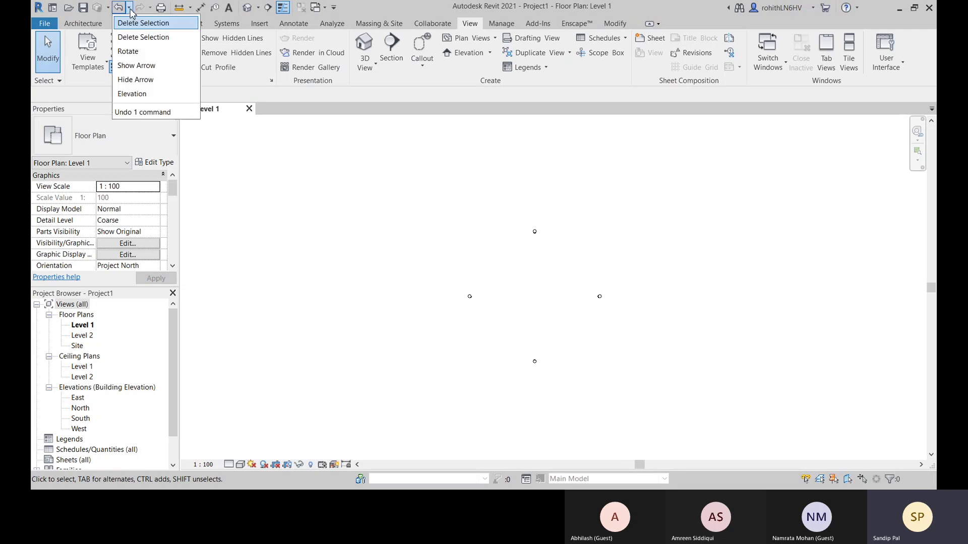
{"action": "left_click", "coordinate": [135, 96]}
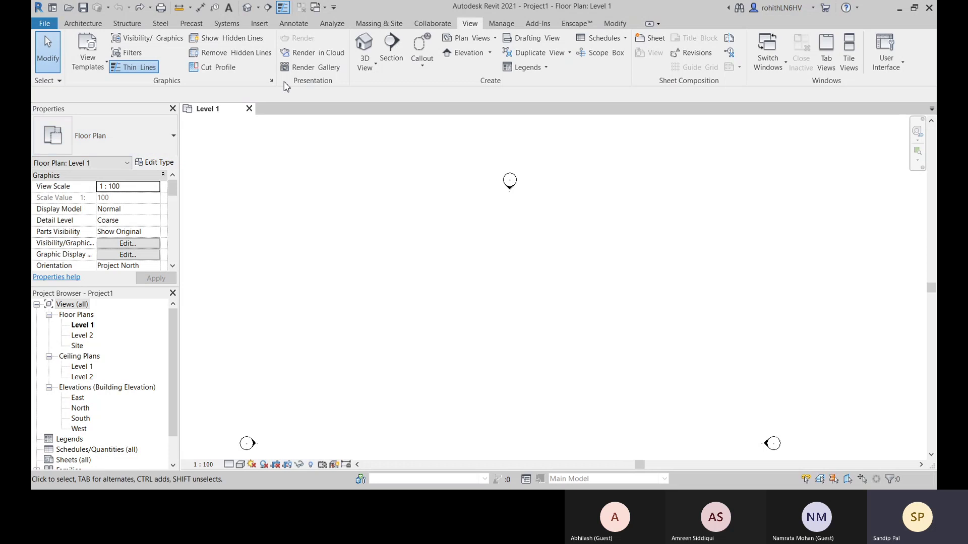
{"action": "scroll", "coordinate": [524, 262], "scroll_direction": "down", "scroll_amount": 4}
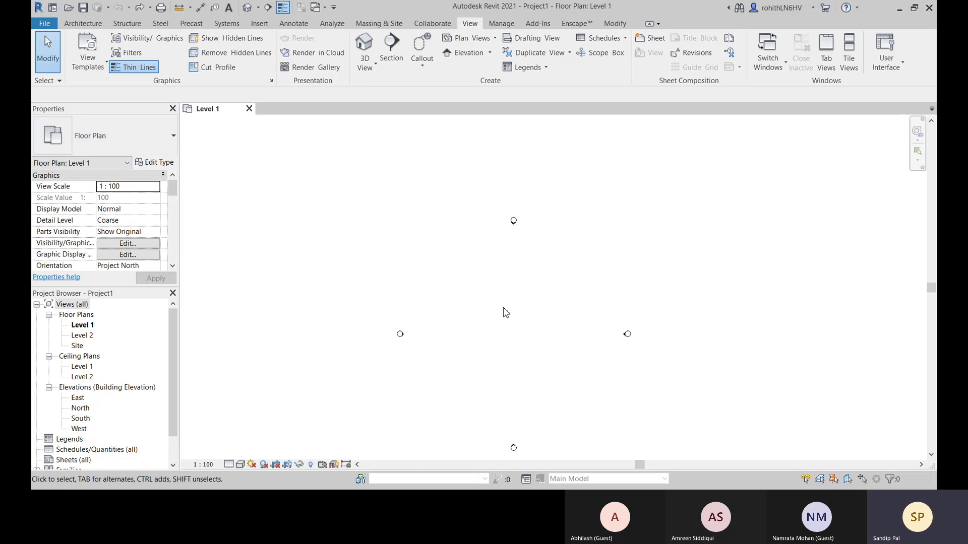
{"action": "middle_click_drag", "start_coordinate": [504, 313], "coordinate": [556, 279]}
Step: Collapse and re-expand the Floor Plans and Ceiling Plans groups in the Project Browser
{"action": "left_click", "coordinate": [48, 314]}
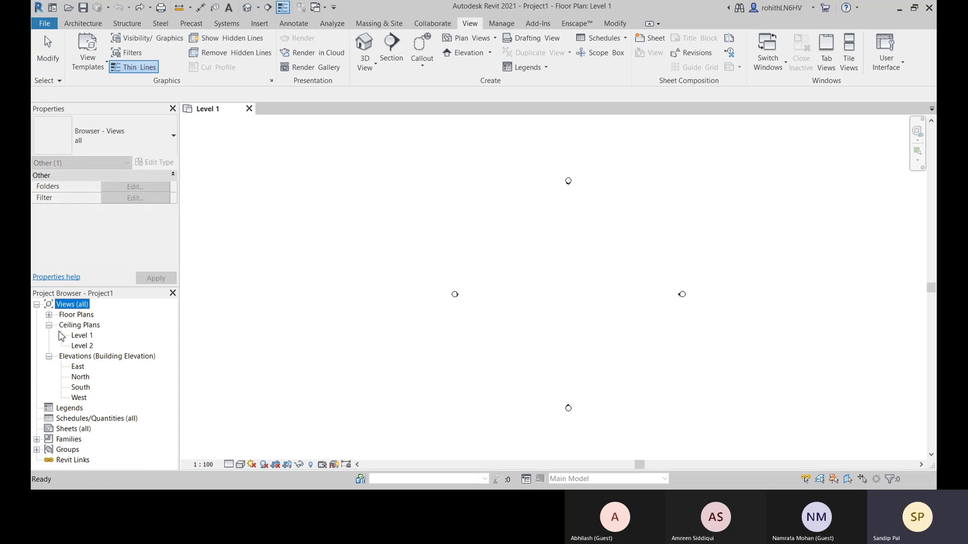
{"action": "left_click", "coordinate": [49, 326]}
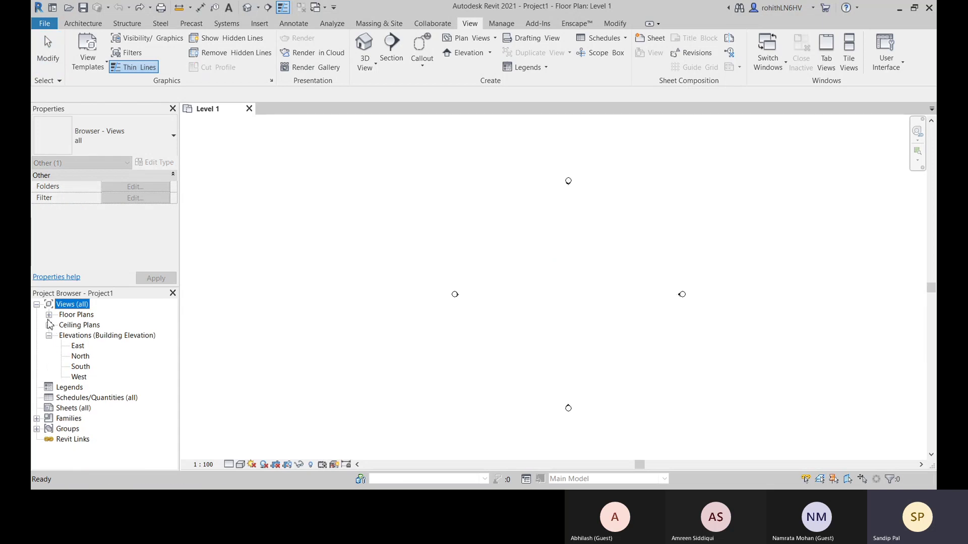
{"action": "left_click", "coordinate": [49, 314]}
{"action": "left_click", "coordinate": [49, 356]}
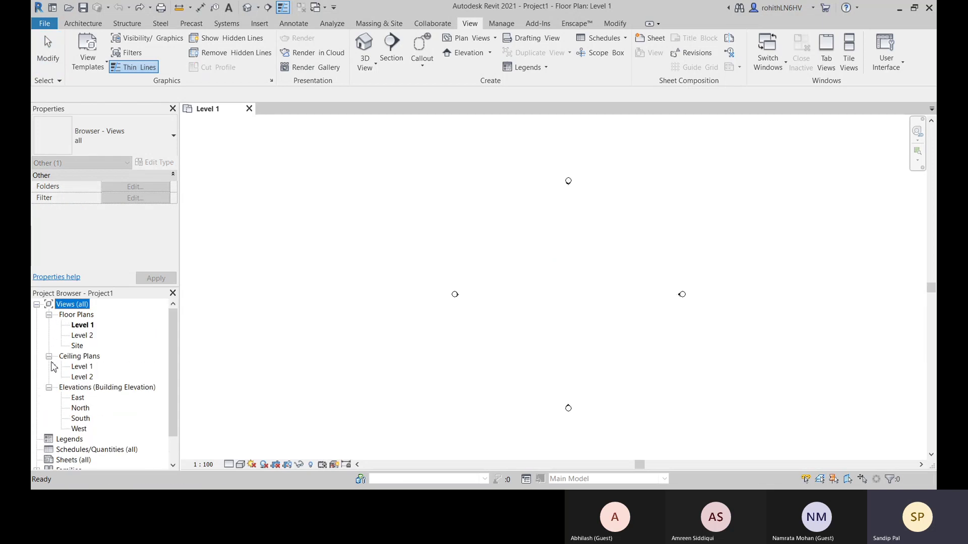
Step: Examine the view commands available for the Level 1 floor plan and close that view
{"action": "right_click", "coordinate": [84, 328]}
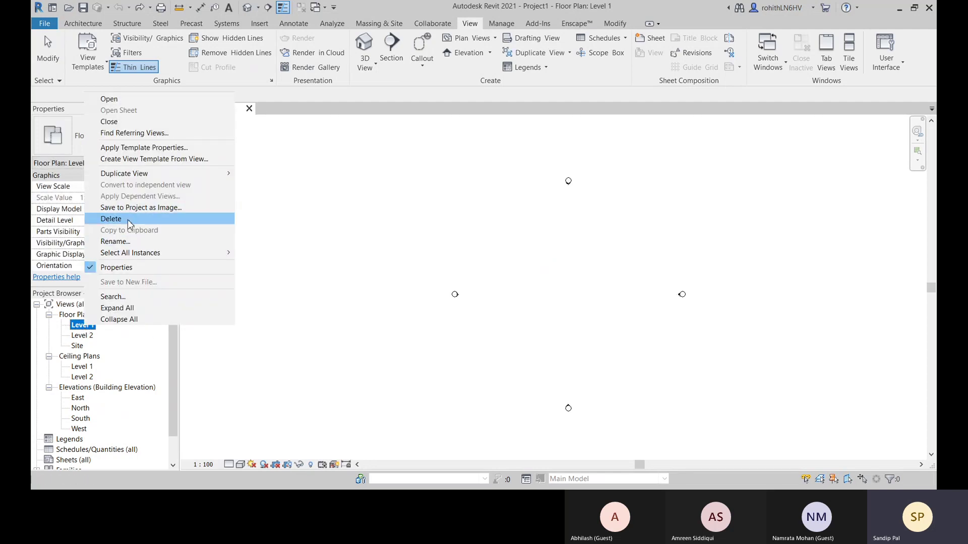
{"action": "mouse_move", "coordinate": [132, 177]}
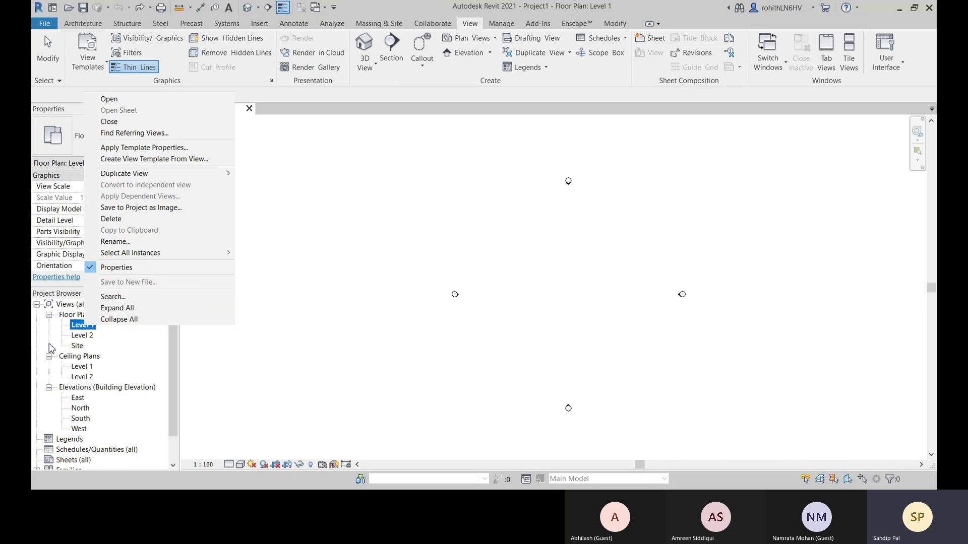
{"action": "left_click", "coordinate": [109, 122]}
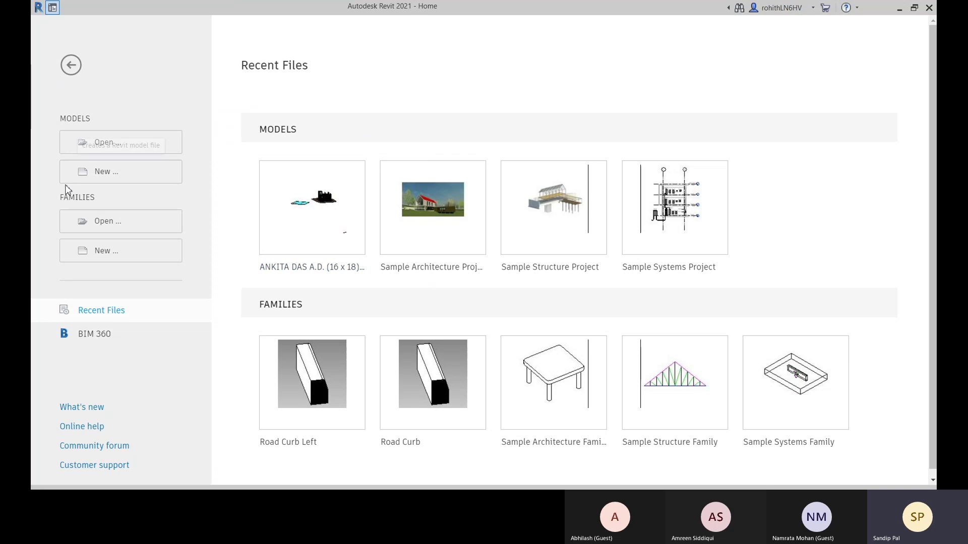
Step: Create a new project from the Metric-Architectural Template
{"action": "left_click", "coordinate": [101, 172]}
{"action": "left_click", "coordinate": [485, 201]}
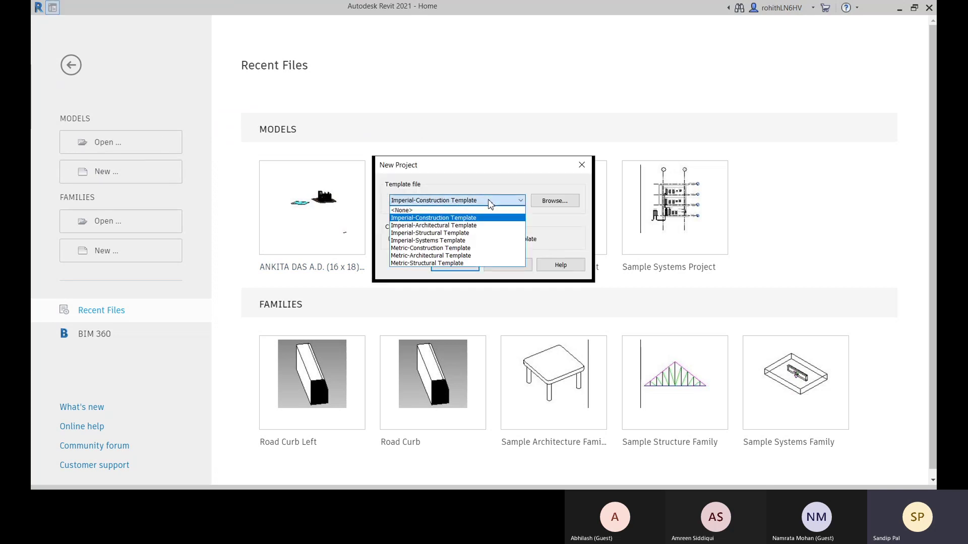
{"action": "left_click", "coordinate": [431, 259]}
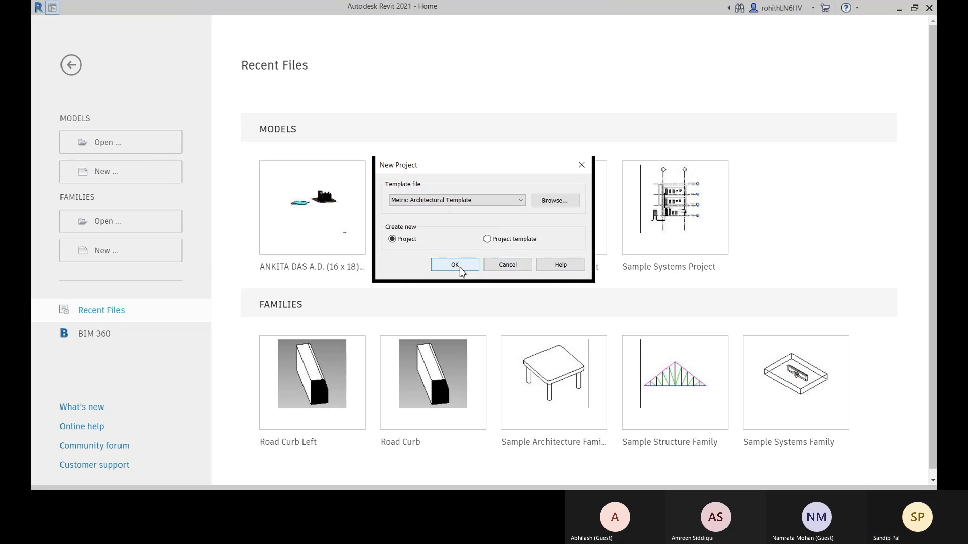
{"action": "left_click", "coordinate": [458, 266]}
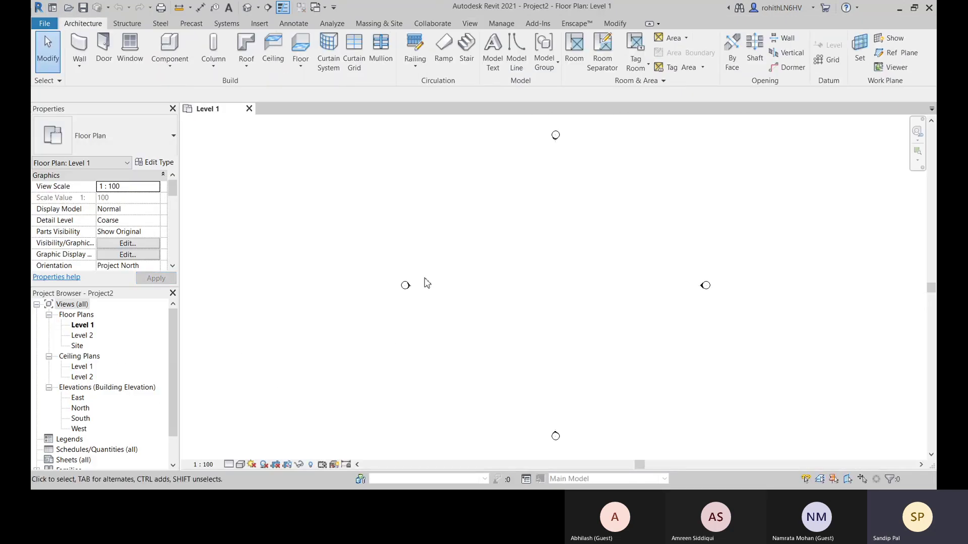
{"action": "middle_click_drag", "start_coordinate": [508, 249], "coordinate": [498, 257]}
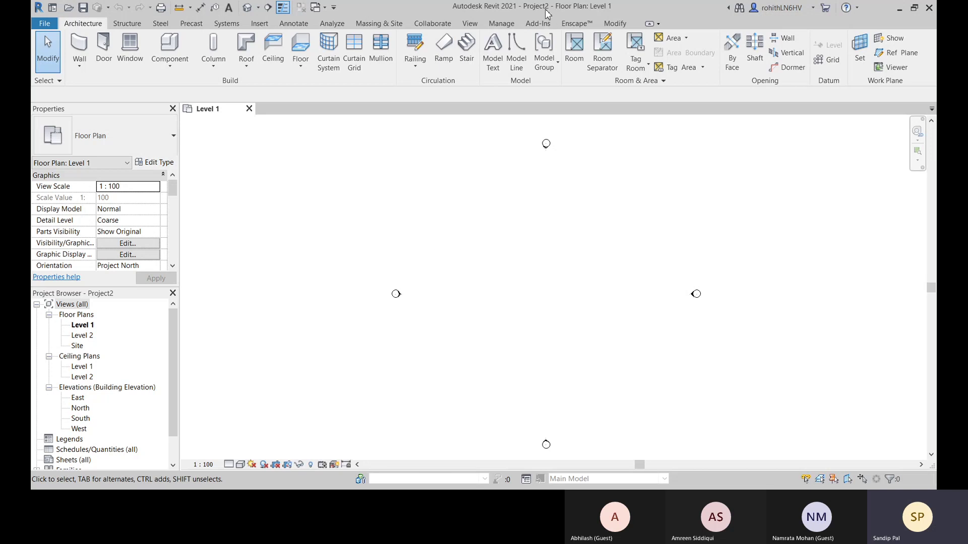
{"action": "middle_click_drag", "start_coordinate": [299, 226], "coordinate": [304, 225]}
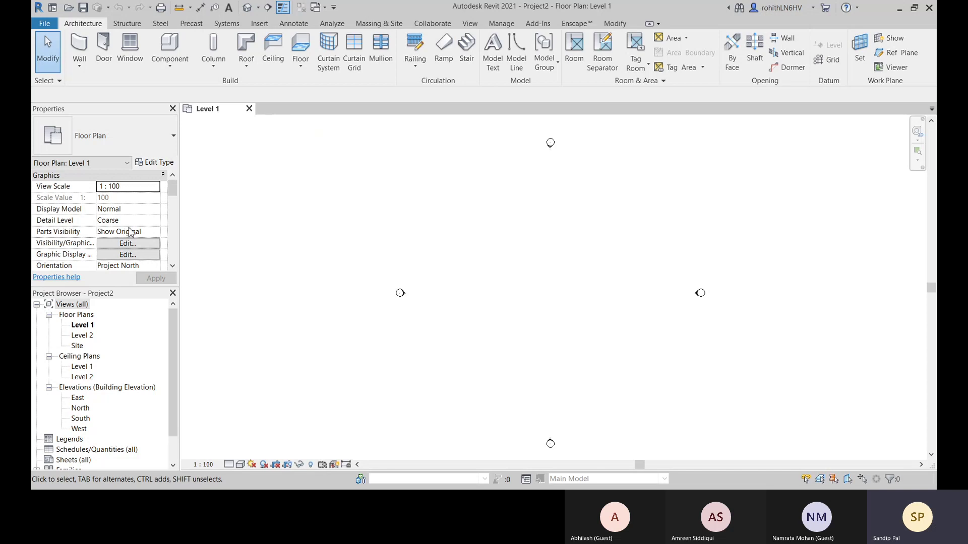
Step: Open the Level 2 floor plan, return to the Level 1 view, and make Level 2 active again
{"action": "left_click", "coordinate": [83, 336]}
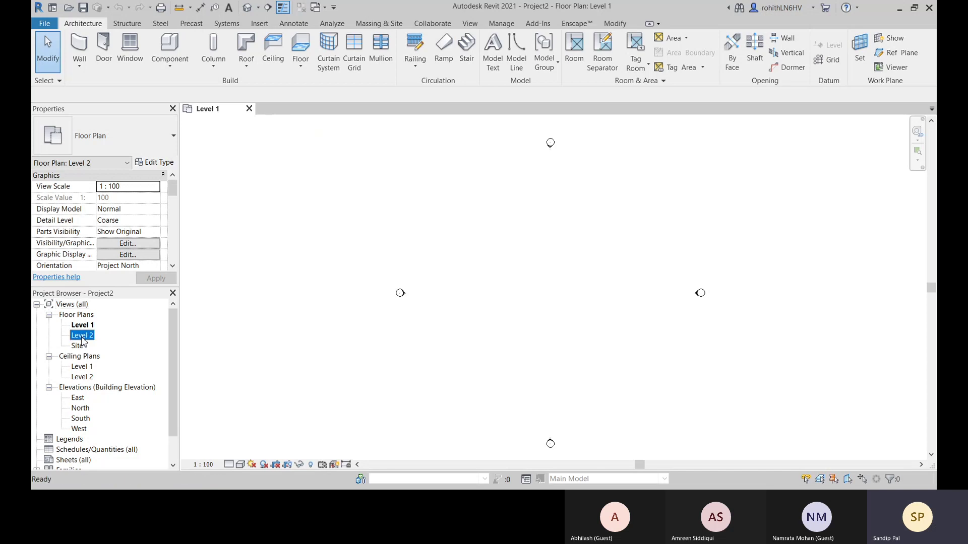
{"action": "double_click", "coordinate": [83, 336]}
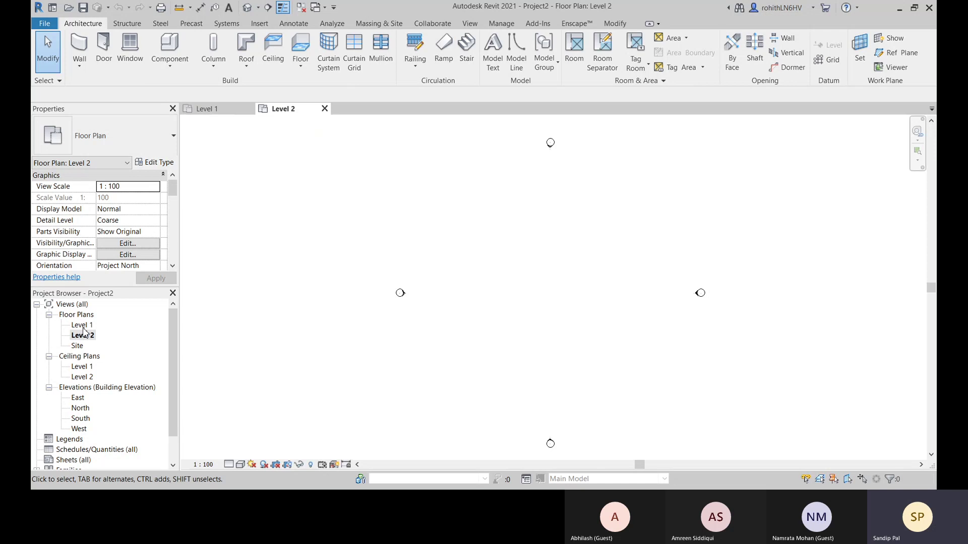
{"action": "left_click", "coordinate": [215, 112]}
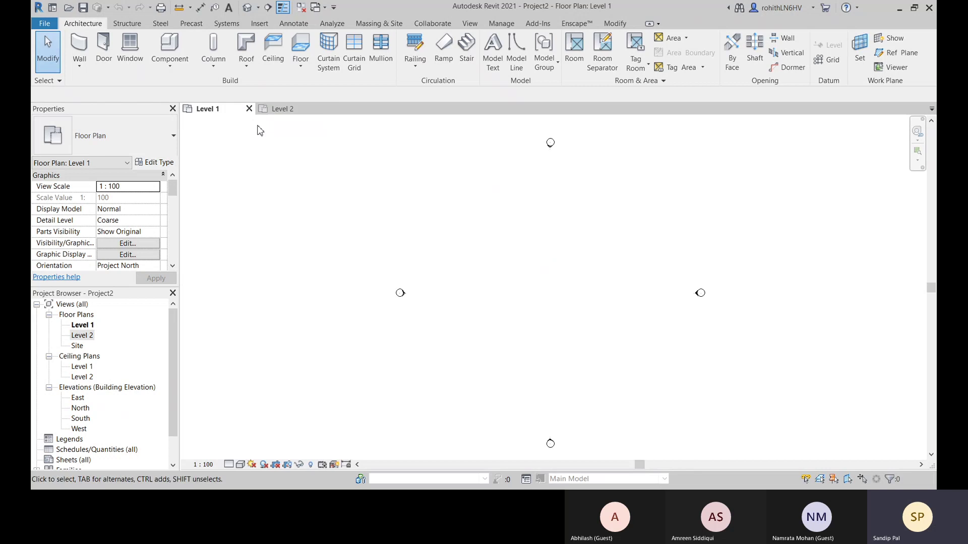
{"action": "left_click", "coordinate": [281, 110]}
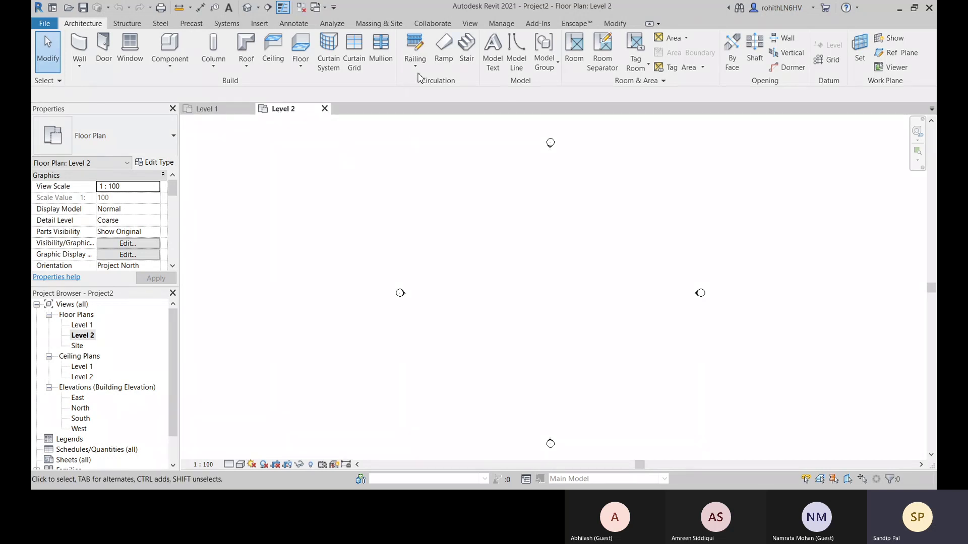
Step: Practise changing the active view between the Level 1 and Level 2 floor plans with Switch Windows and the open view tabs
{"action": "left_click", "coordinate": [470, 23]}
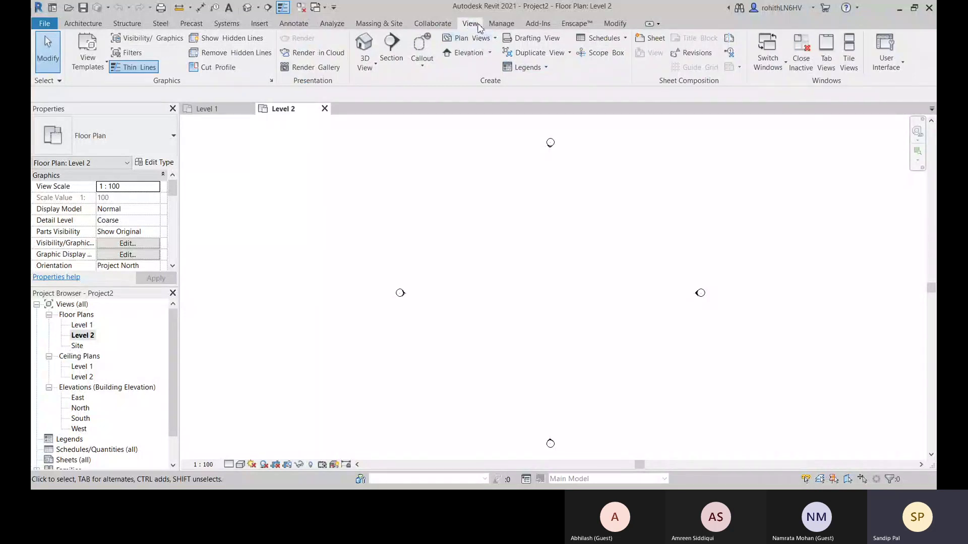
{"action": "left_click", "coordinate": [768, 54]}
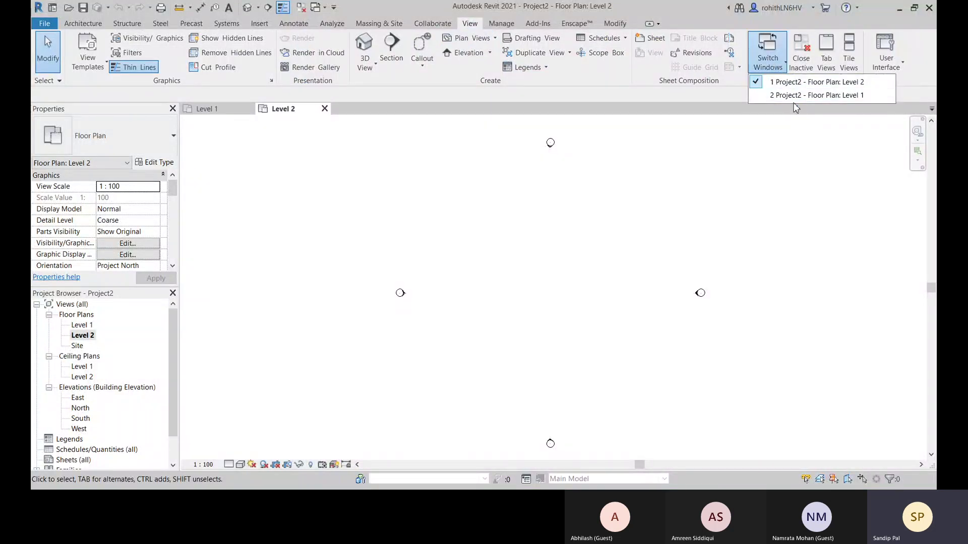
{"action": "left_click", "coordinate": [799, 95]}
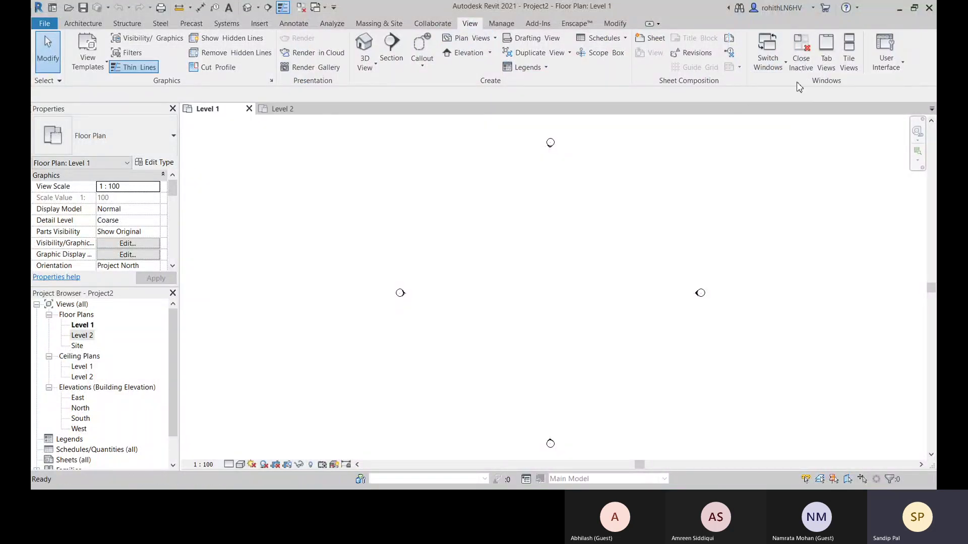
{"action": "left_click", "coordinate": [761, 65]}
{"action": "left_click", "coordinate": [773, 92]}
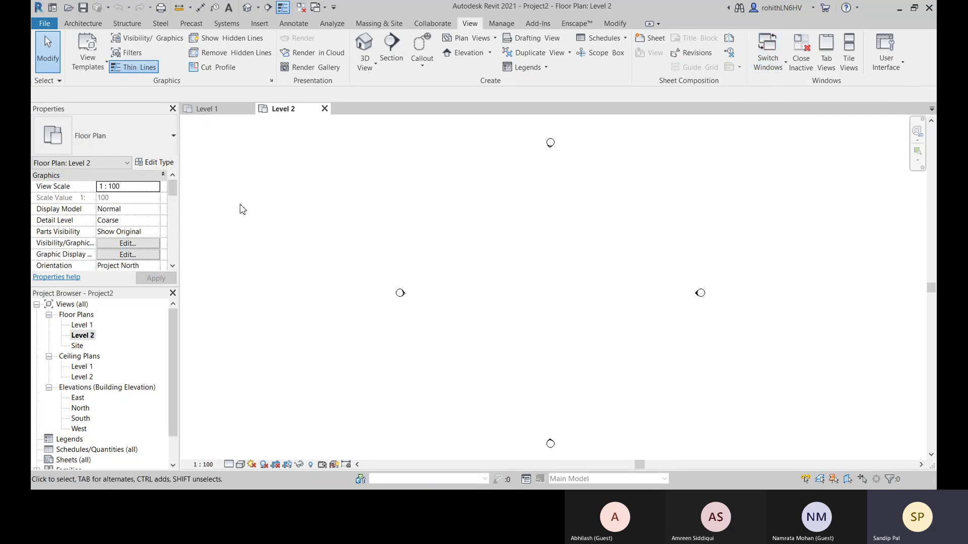
{"action": "left_click", "coordinate": [212, 114]}
{"action": "left_click", "coordinate": [290, 109]}
Step: Tile the Level 2 and Level 1 views side by side, restore them to tabbed views, and return to the Architecture tools
{"action": "left_click", "coordinate": [855, 60]}
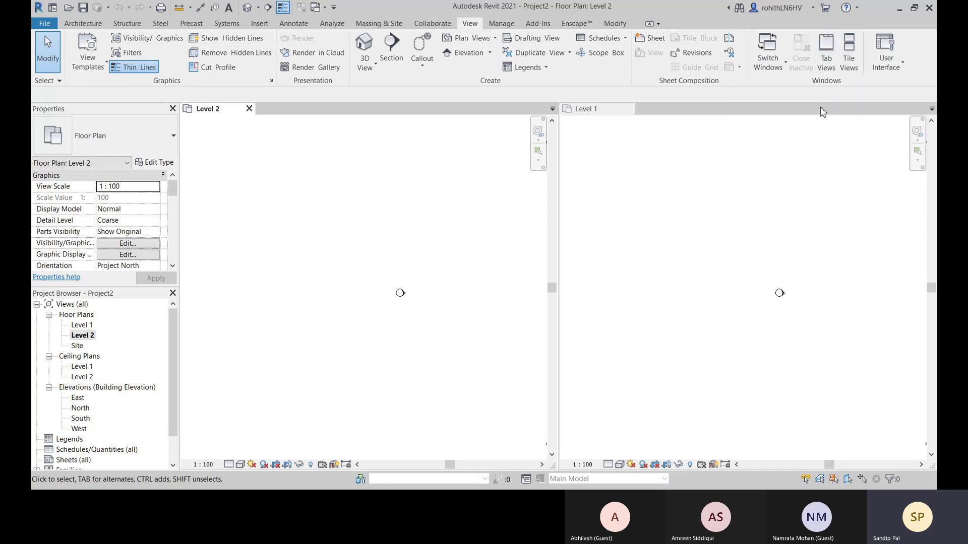
{"action": "left_click", "coordinate": [831, 64]}
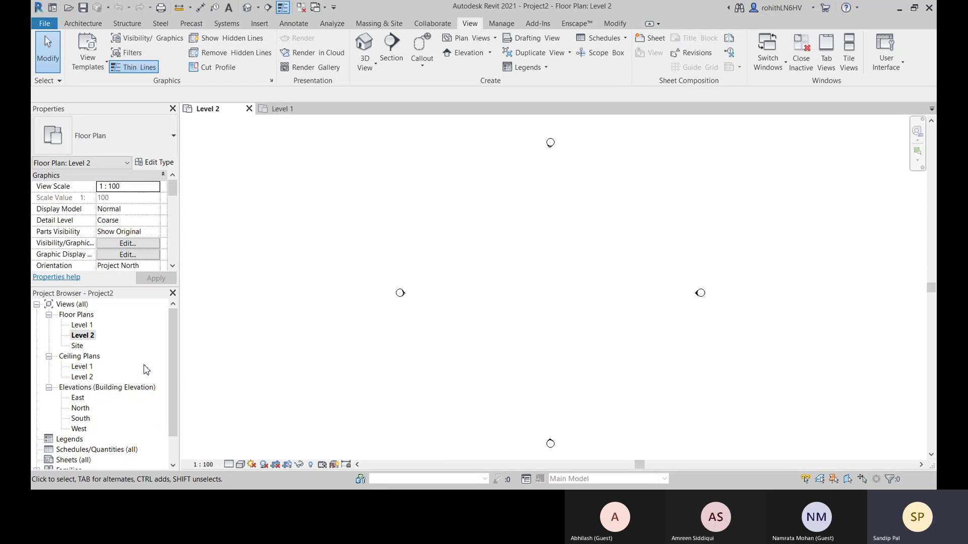
{"action": "middle_click_drag", "start_coordinate": [526, 319], "coordinate": [525, 319]}
{"action": "left_click", "coordinate": [86, 24]}
{"action": "middle_click_drag", "start_coordinate": [493, 301], "coordinate": [501, 307]}
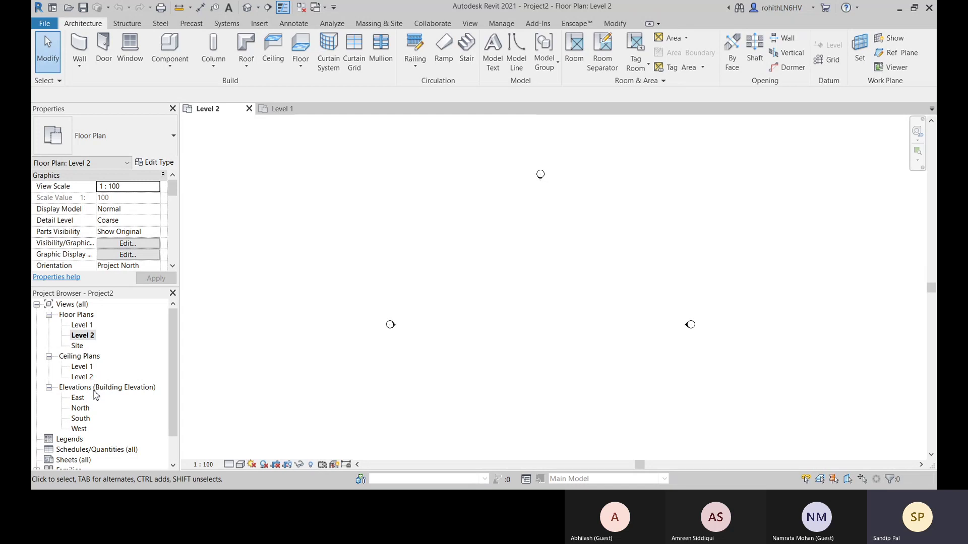
Step: Open the default 3D view and locate the new 3D Views category in the Project Browser
{"action": "scroll", "coordinate": [94, 394], "scroll_direction": "down", "scroll_amount": 3}
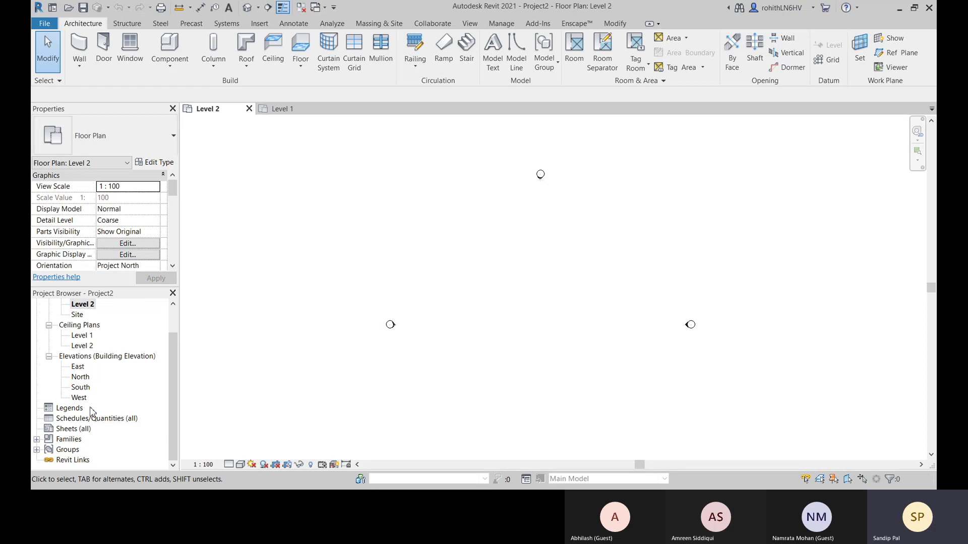
{"action": "left_click", "coordinate": [247, 7]}
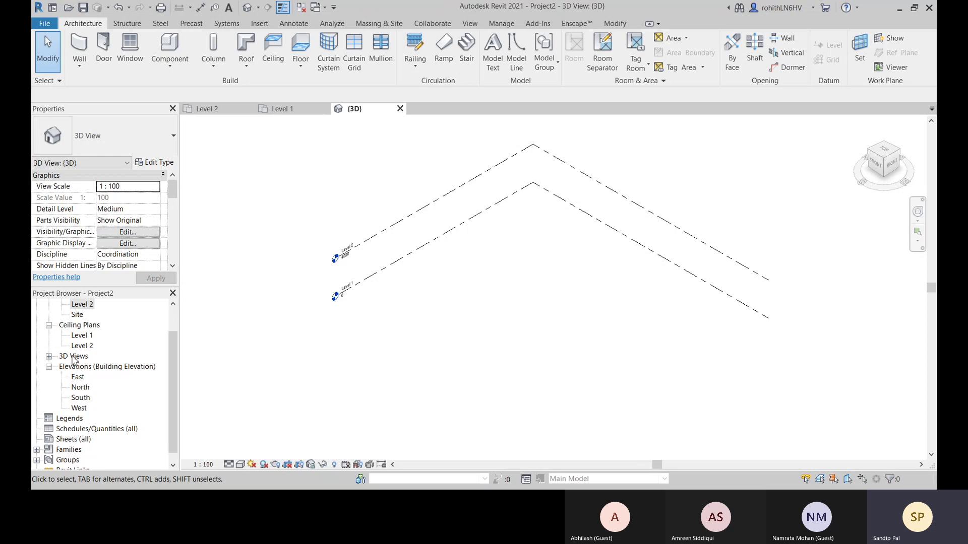
{"action": "left_click", "coordinate": [72, 357]}
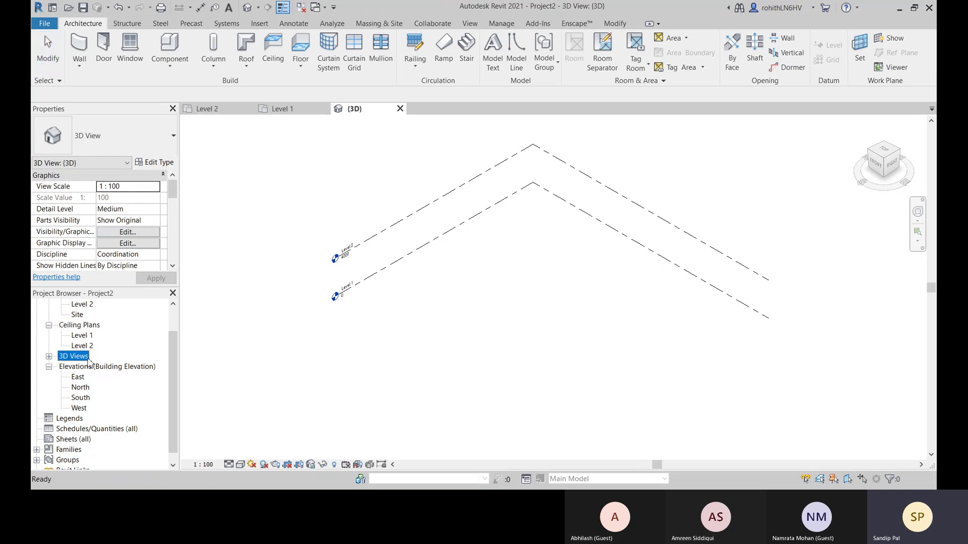
{"action": "left_click", "coordinate": [478, 313]}
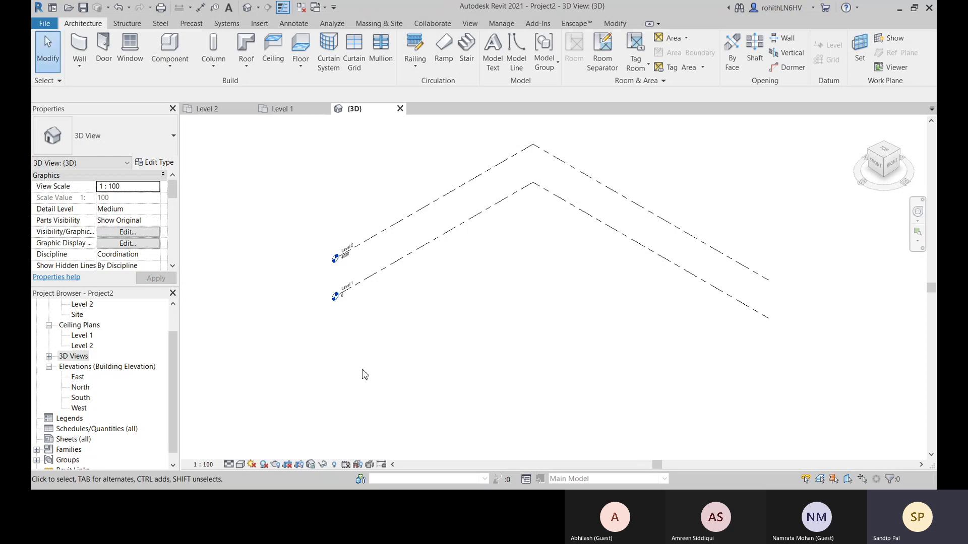
Step: Examine the Level 1 and Level 2 lines, level heads and elevation values in the 3D view from another angle
{"action": "middle_click_drag", "start_coordinate": [465, 324], "coordinate": [474, 330]}
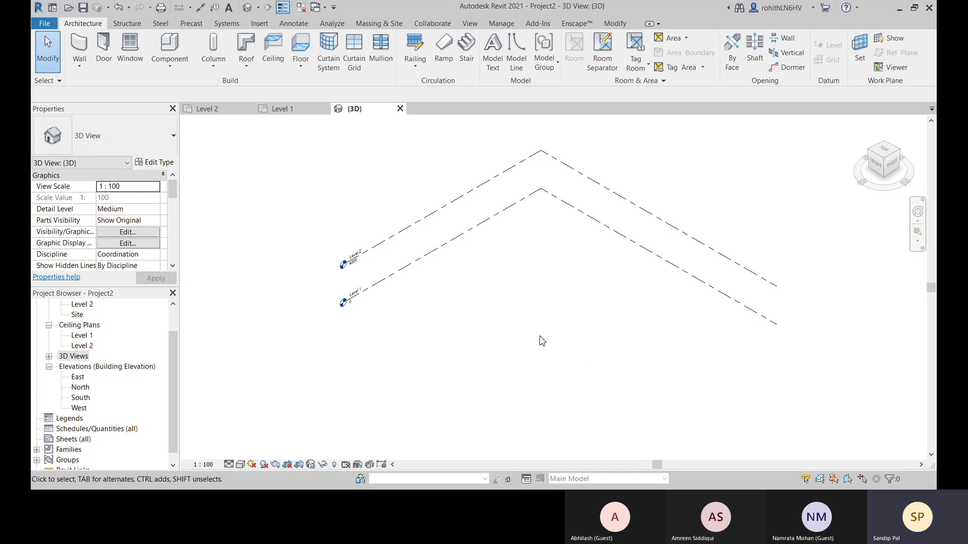
{"action": "middle_click_drag", "start_coordinate": [550, 332], "coordinate": [368, 262], "text": "shift"}
{"action": "scroll", "coordinate": [368, 269], "scroll_direction": "up", "scroll_amount": 5}
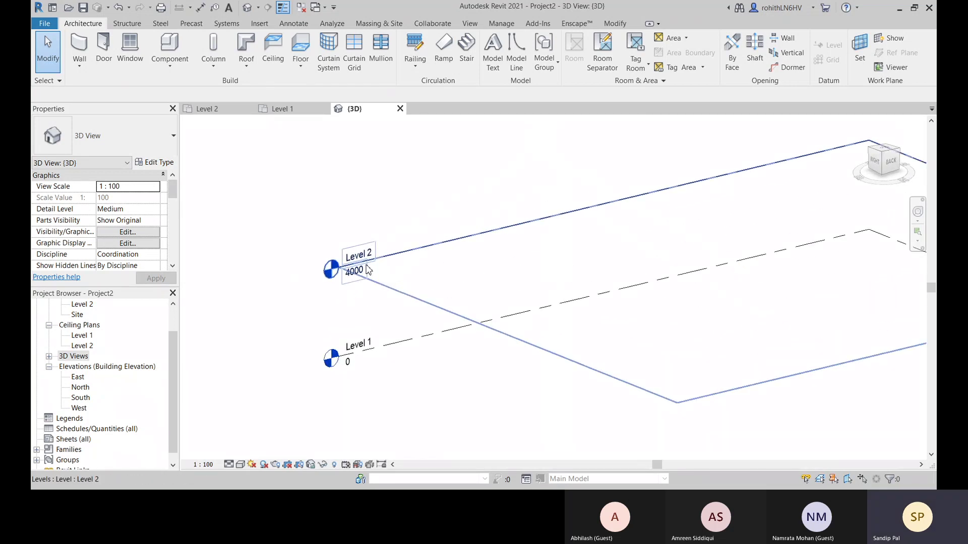
{"action": "scroll", "coordinate": [394, 342], "scroll_direction": "down", "scroll_amount": 4}
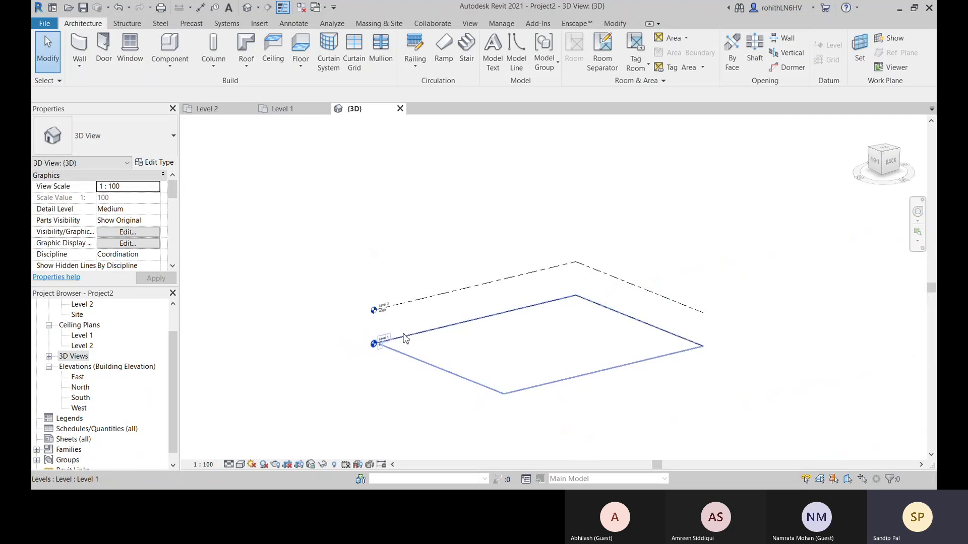
{"action": "scroll", "coordinate": [403, 337], "scroll_direction": "up", "scroll_amount": 4}
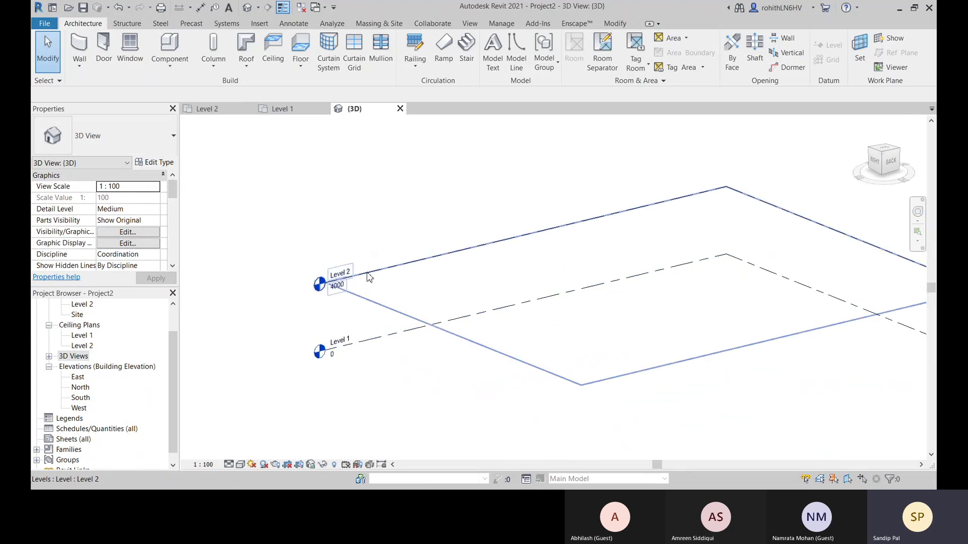
{"action": "scroll", "coordinate": [376, 313], "scroll_direction": "up", "scroll_amount": 3}
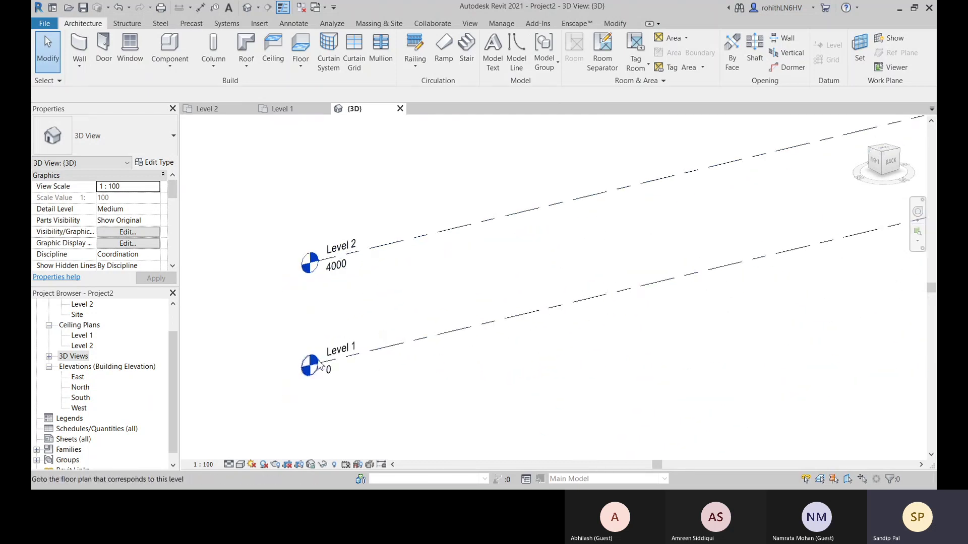
{"action": "scroll", "coordinate": [319, 365], "scroll_direction": "up", "scroll_amount": 2}
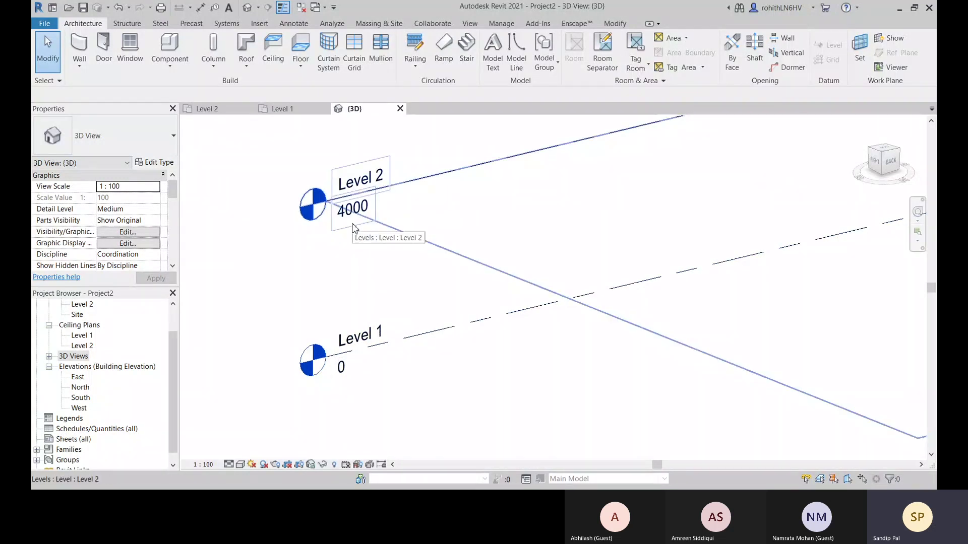
{"action": "scroll", "coordinate": [353, 227], "scroll_direction": "down", "scroll_amount": 1}
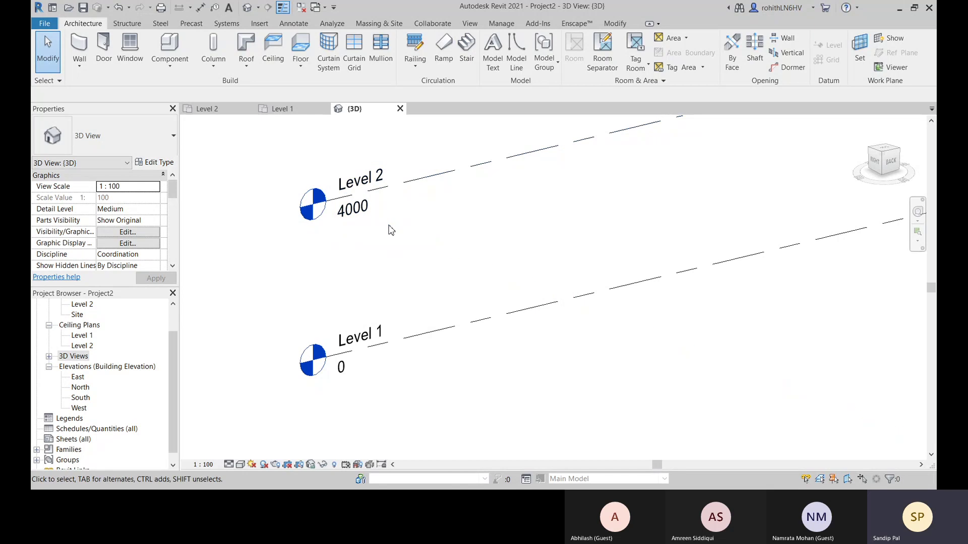
{"action": "scroll", "coordinate": [446, 260], "scroll_direction": "down", "scroll_amount": 3}
{"action": "middle_click_drag", "start_coordinate": [427, 256], "coordinate": [383, 287]}
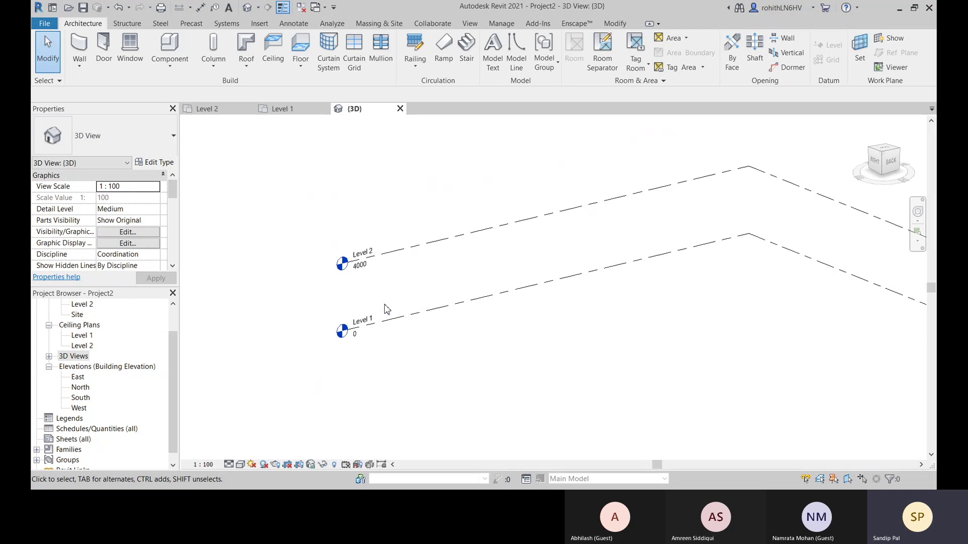
{"action": "middle_click_drag", "start_coordinate": [412, 274], "coordinate": [386, 263]}
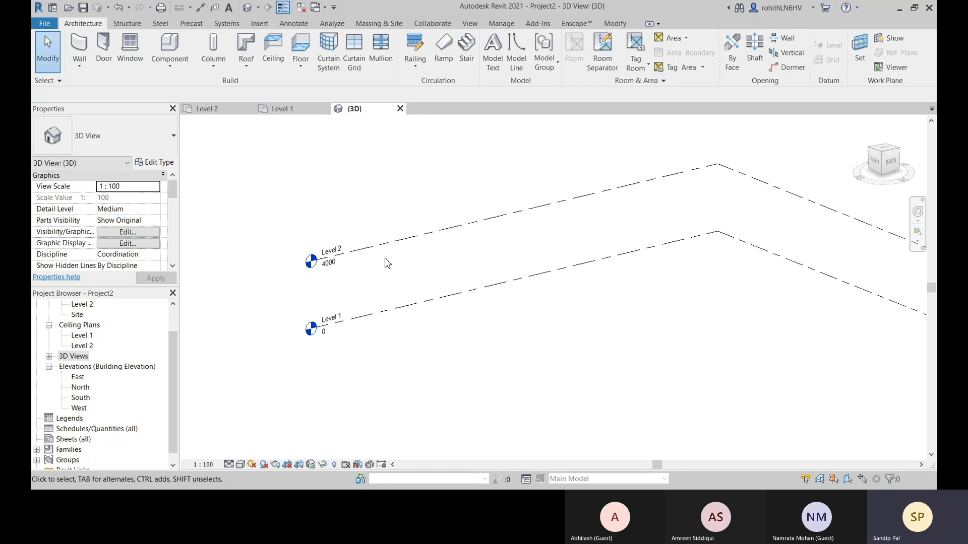
Step: Set the project's area units to square millimeters with rounding to 2 decimal places
{"action": "key", "text": "u"}
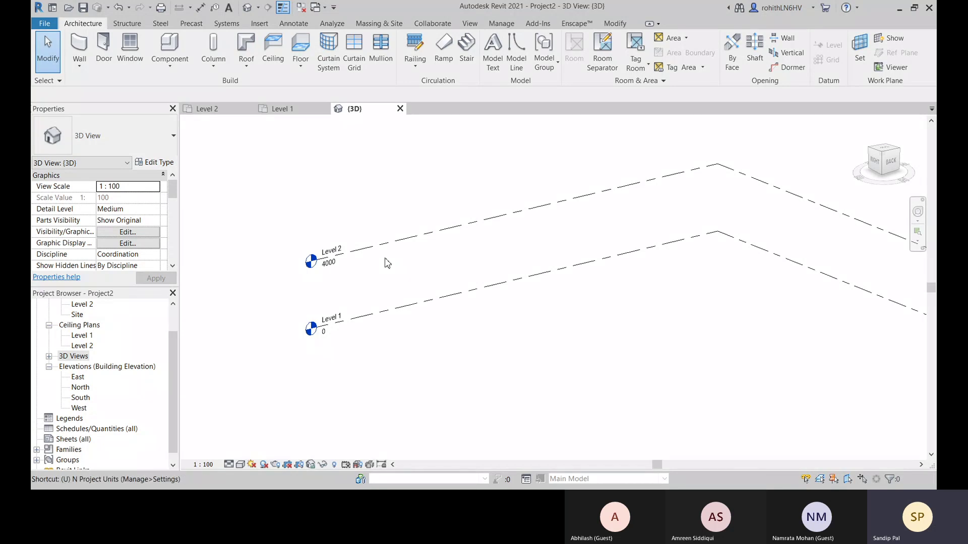
{"action": "key", "text": "n"}
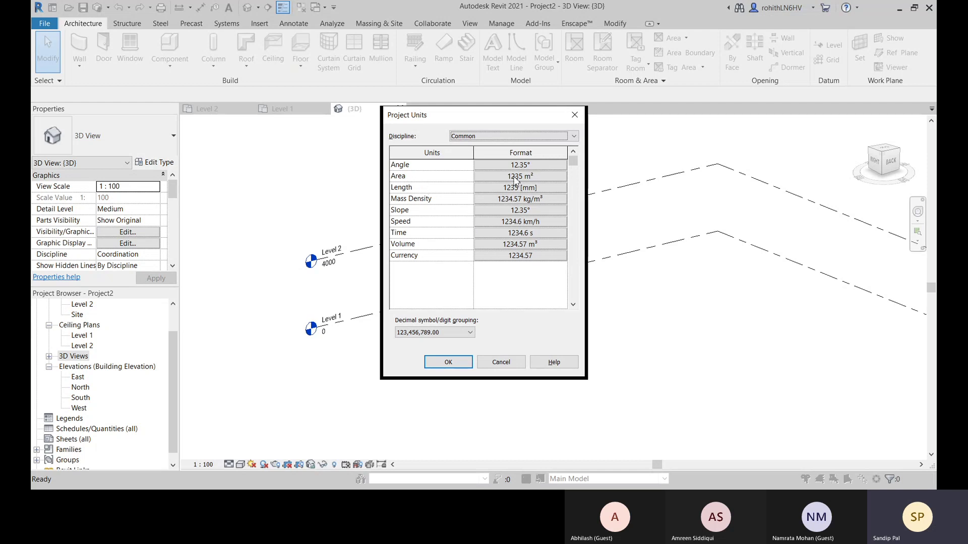
{"action": "left_click", "coordinate": [534, 176]}
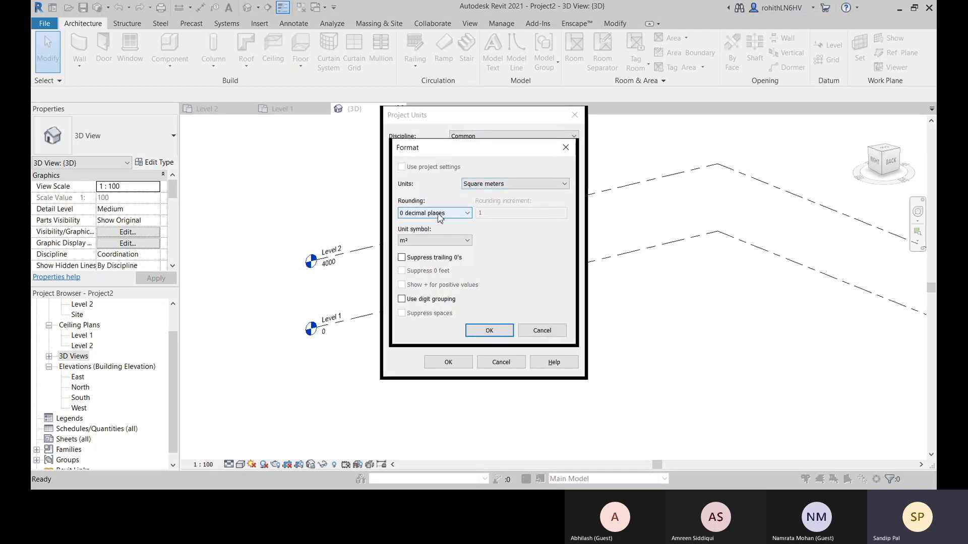
{"action": "left_click", "coordinate": [494, 185]}
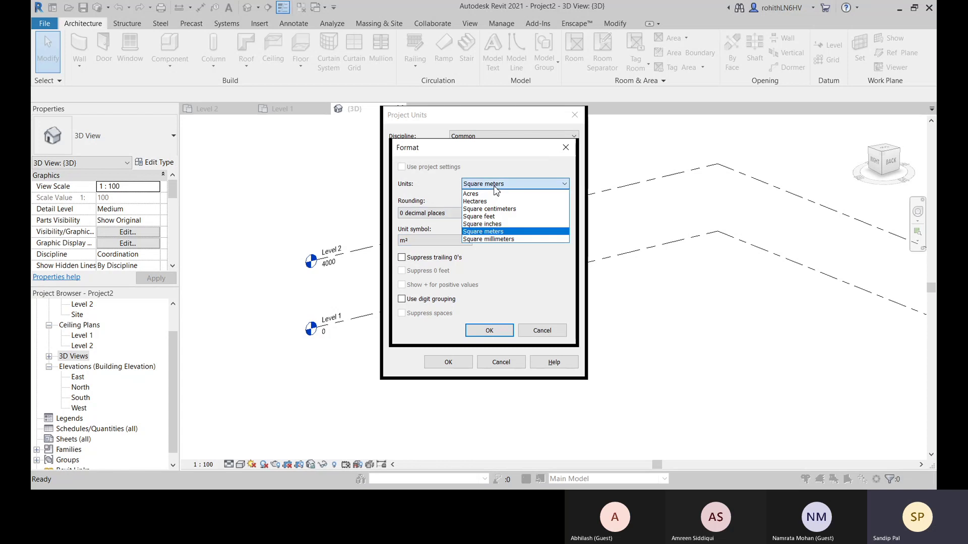
{"action": "left_click", "coordinate": [512, 239]}
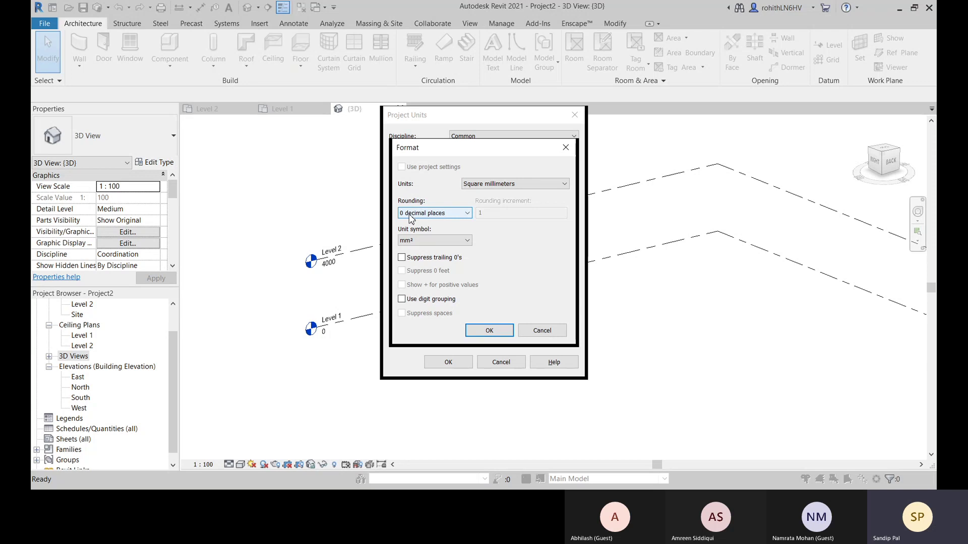
{"action": "left_click", "coordinate": [429, 214]}
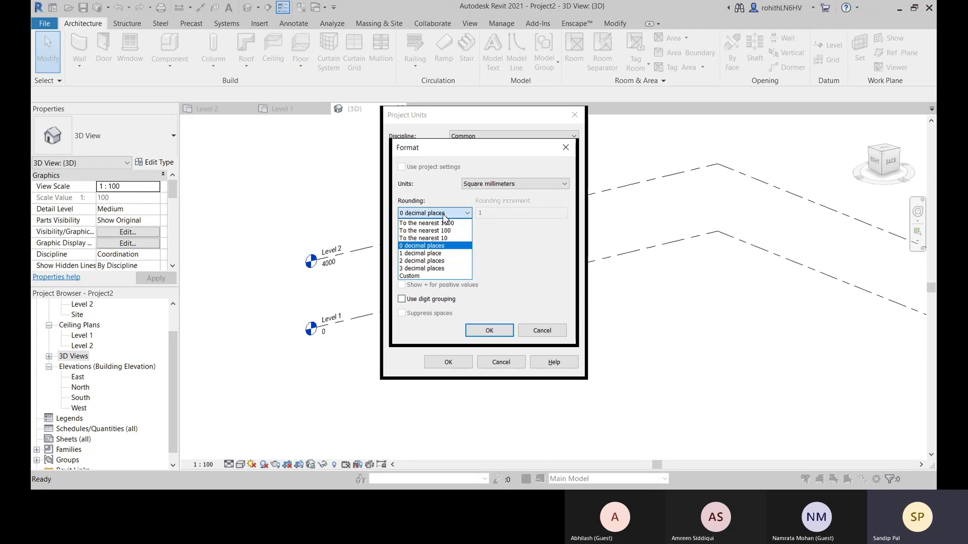
{"action": "left_click", "coordinate": [427, 262]}
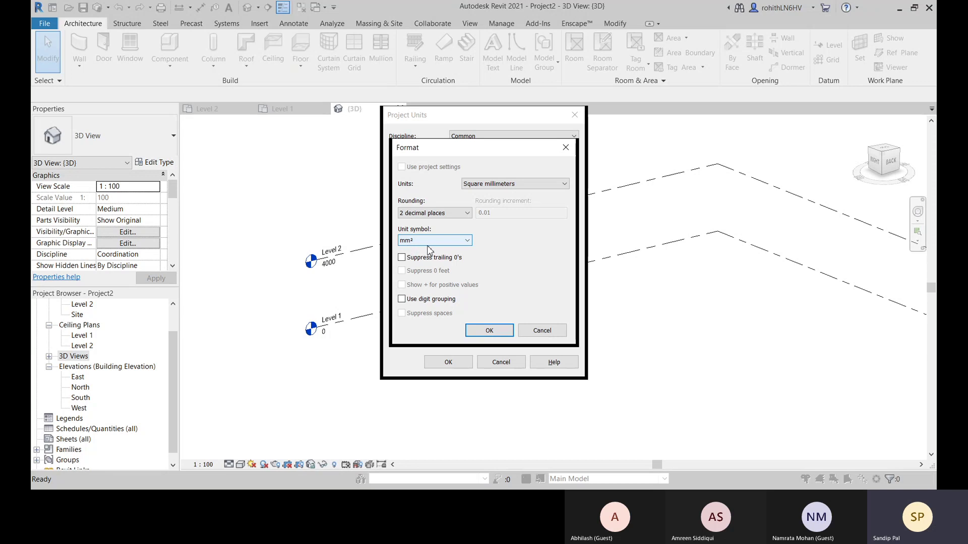
{"action": "left_click", "coordinate": [489, 332]}
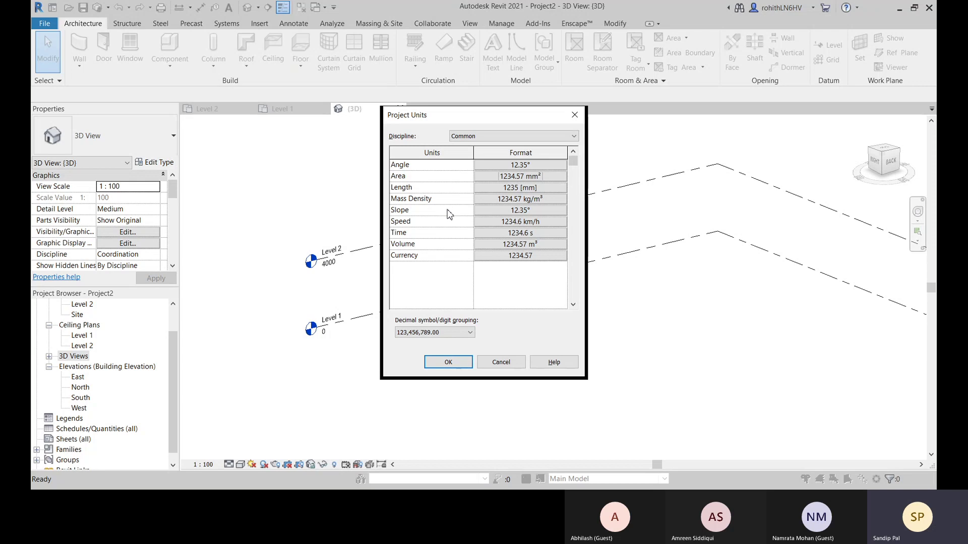
Step: Review the available slope units, cancel that format change, and accept the project units
{"action": "left_click", "coordinate": [512, 211]}
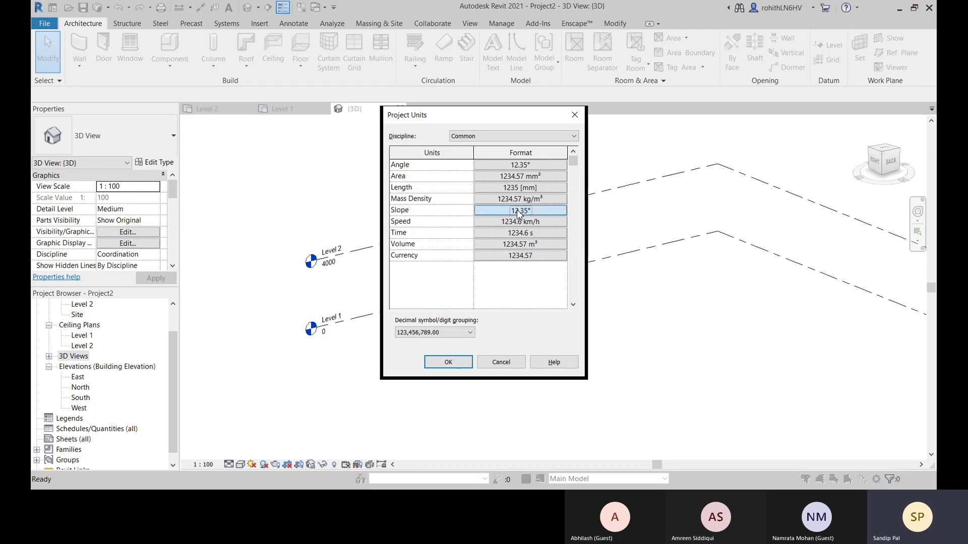
{"action": "left_click", "coordinate": [530, 185]}
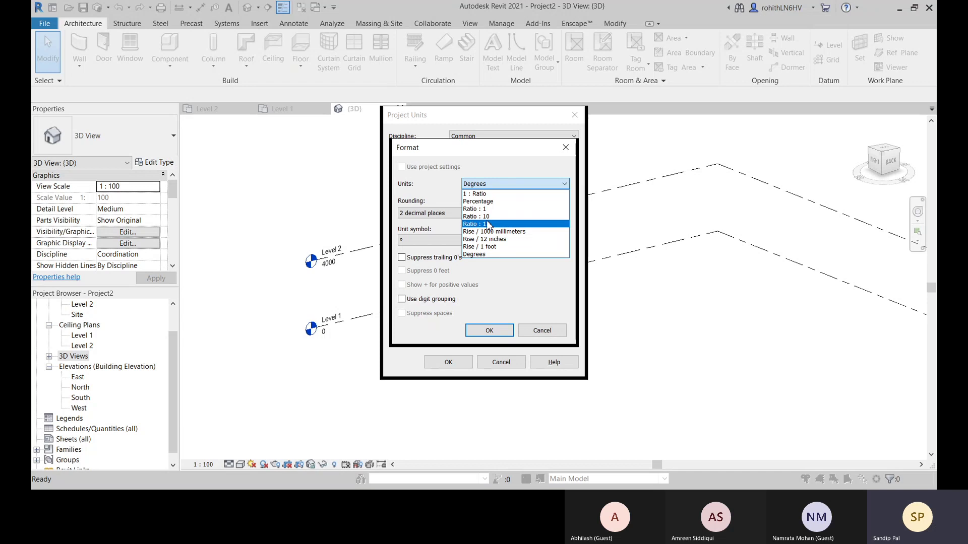
{"action": "left_click", "coordinate": [536, 337]}
{"action": "left_click", "coordinate": [548, 333]}
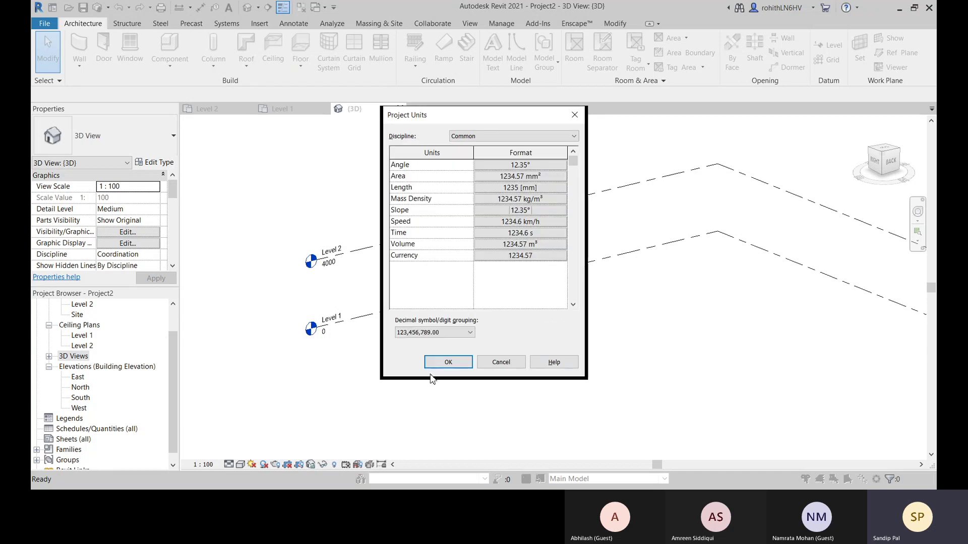
{"action": "left_click", "coordinate": [448, 363]}
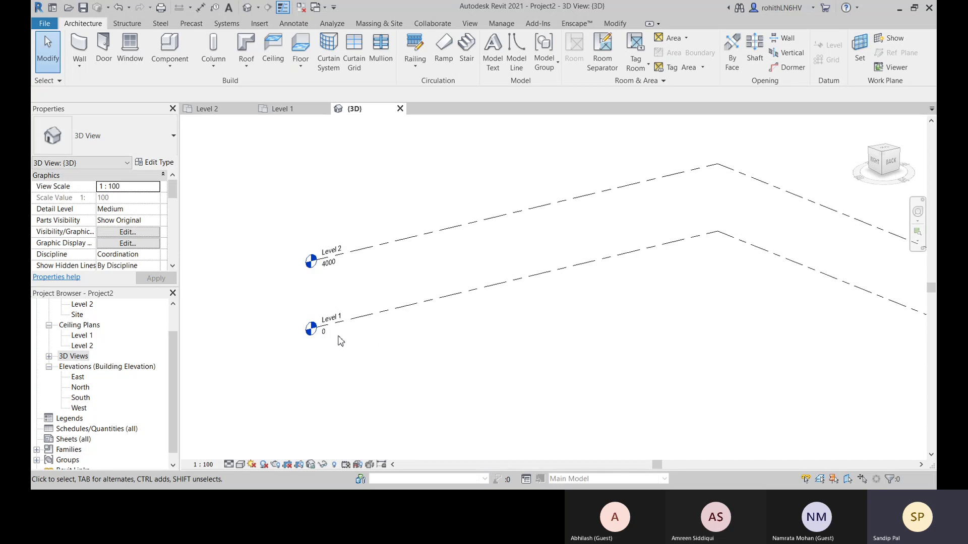
Step: Reopen the Project Units settings from the project management tools and close them without changes
{"action": "left_click", "coordinate": [509, 25]}
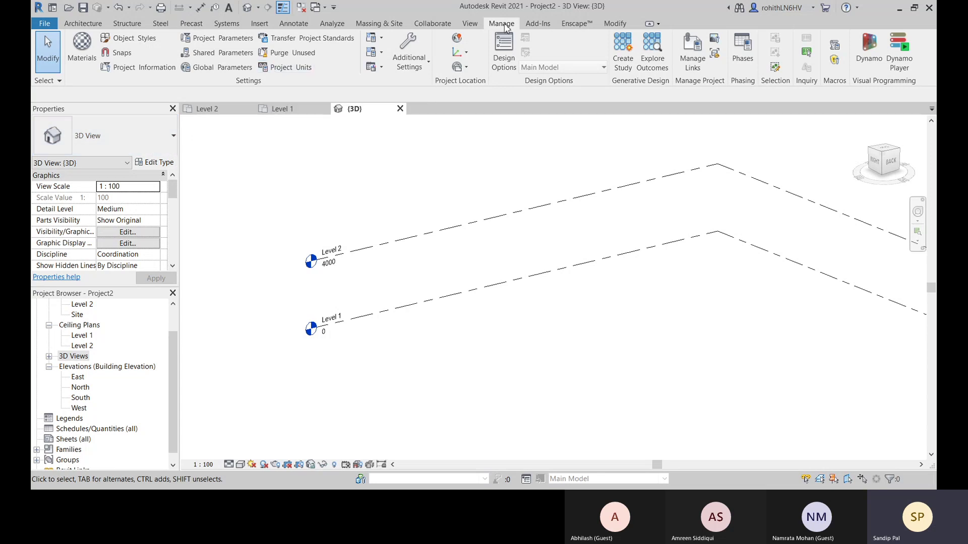
{"action": "left_click", "coordinate": [283, 71]}
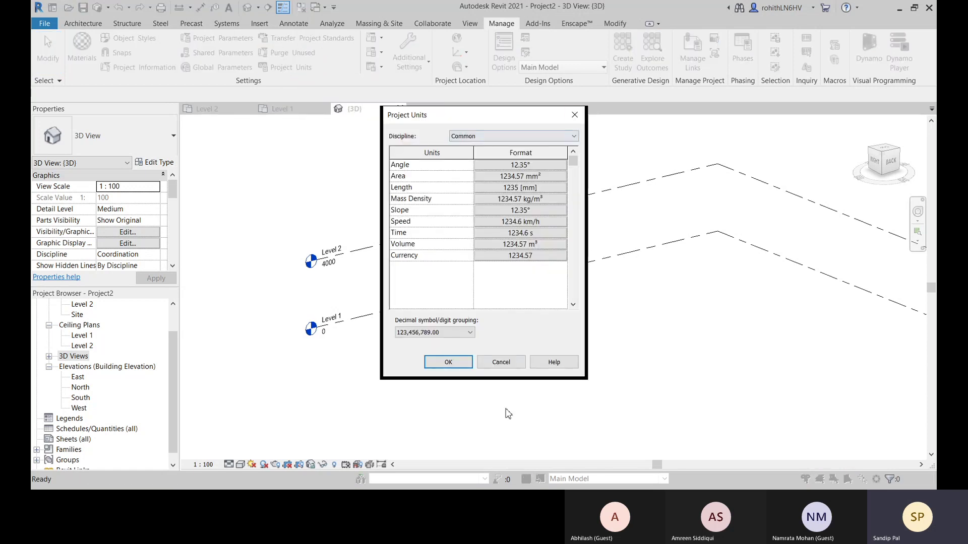
{"action": "left_click", "coordinate": [574, 115]}
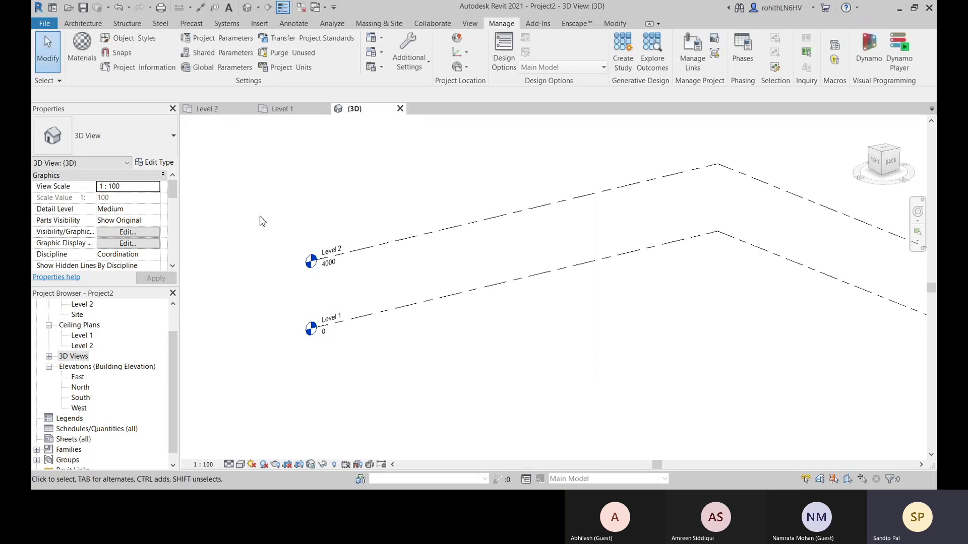
Step: Open the East elevation view and bring the Level 1 and Level 2 heads into view
{"action": "middle_click_drag", "start_coordinate": [320, 235], "coordinate": [323, 232]}
{"action": "scroll", "coordinate": [100, 371], "scroll_direction": "up", "scroll_amount": 1}
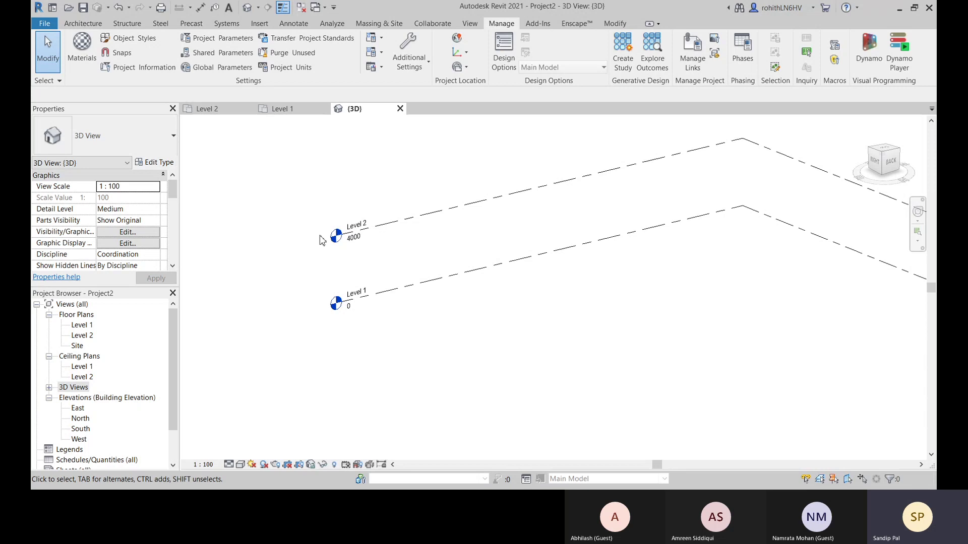
{"action": "middle_click_drag", "start_coordinate": [320, 239], "coordinate": [312, 265]}
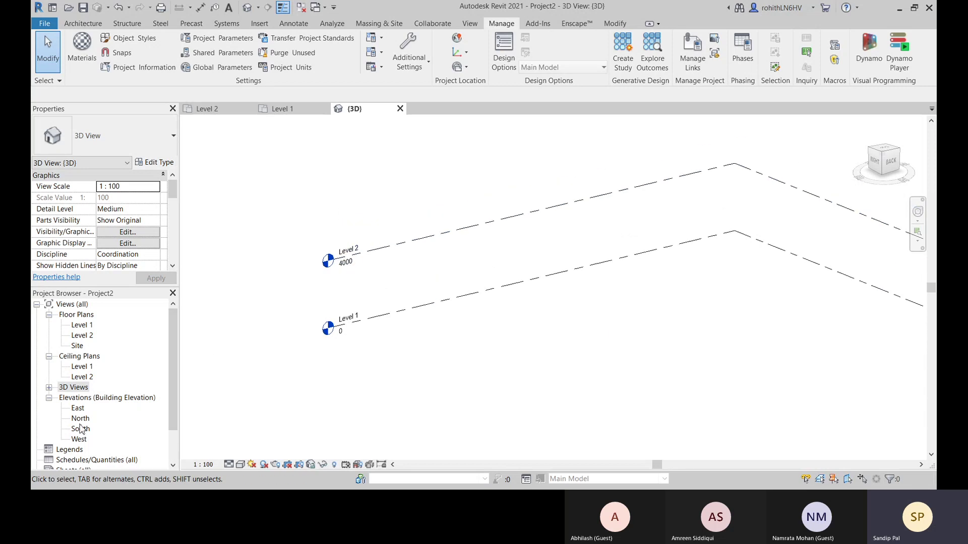
{"action": "double_click", "coordinate": [78, 408]}
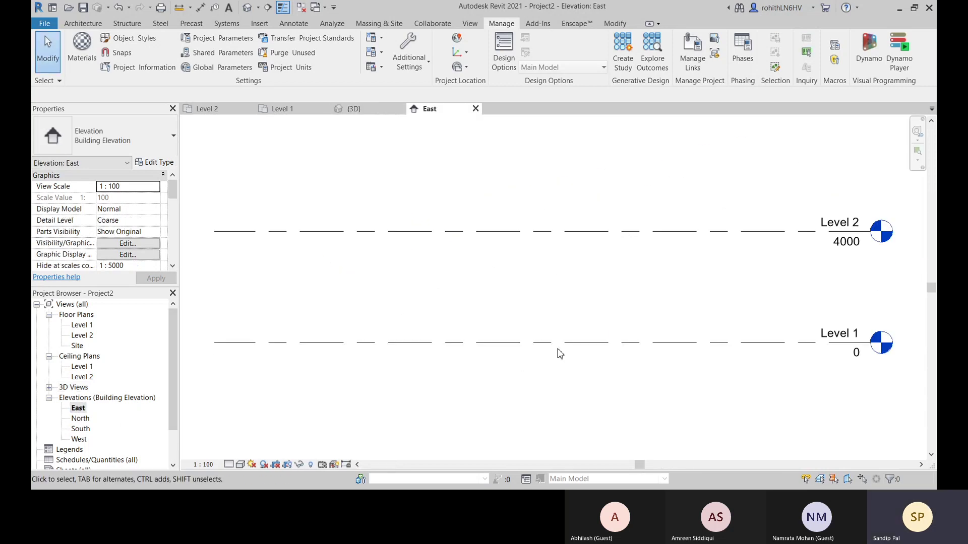
{"action": "scroll", "coordinate": [454, 290], "scroll_direction": "down", "scroll_amount": 2}
{"action": "scroll", "coordinate": [706, 277], "scroll_direction": "up", "scroll_amount": 3}
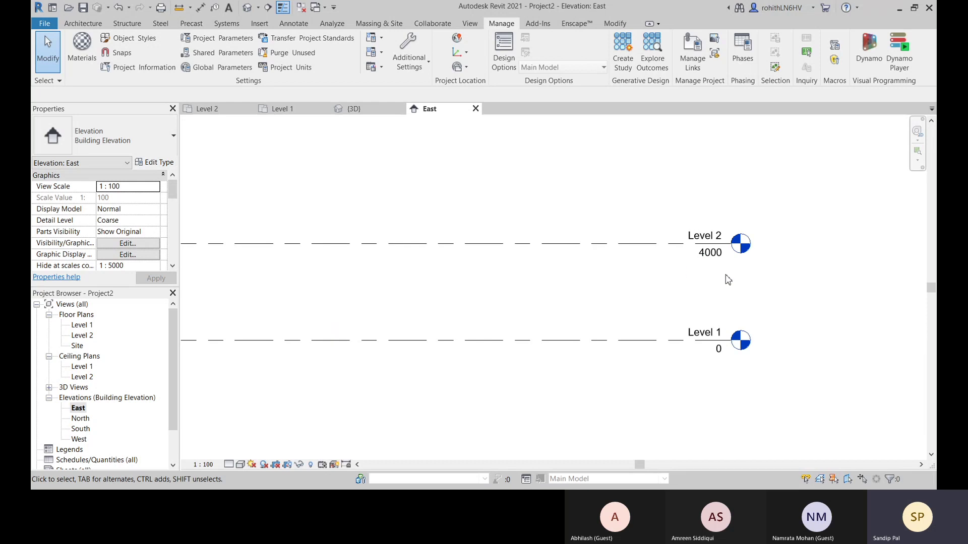
{"action": "middle_click_drag", "start_coordinate": [729, 280], "coordinate": [673, 294]}
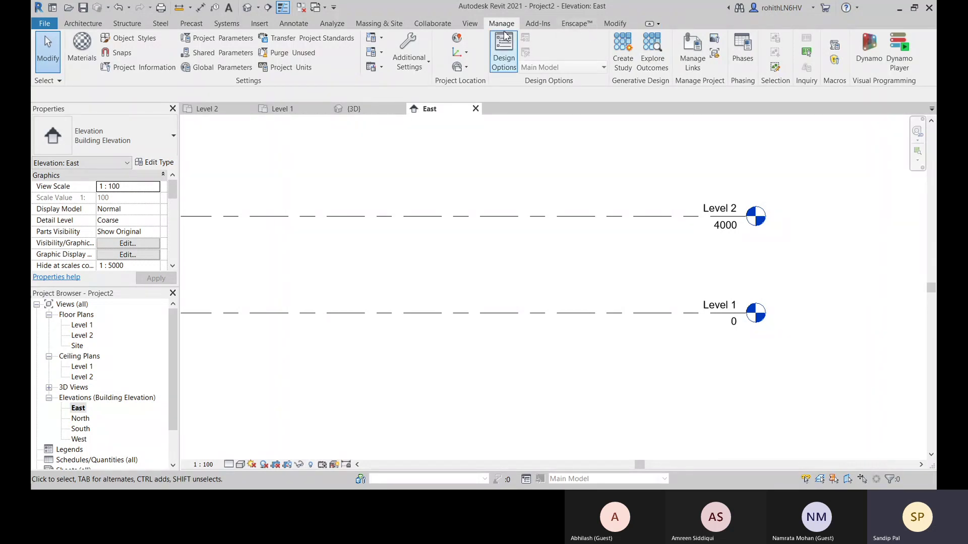
Step: Tile the open East, Level 2, 3D and Level 1 views
{"action": "left_click", "coordinate": [469, 23]}
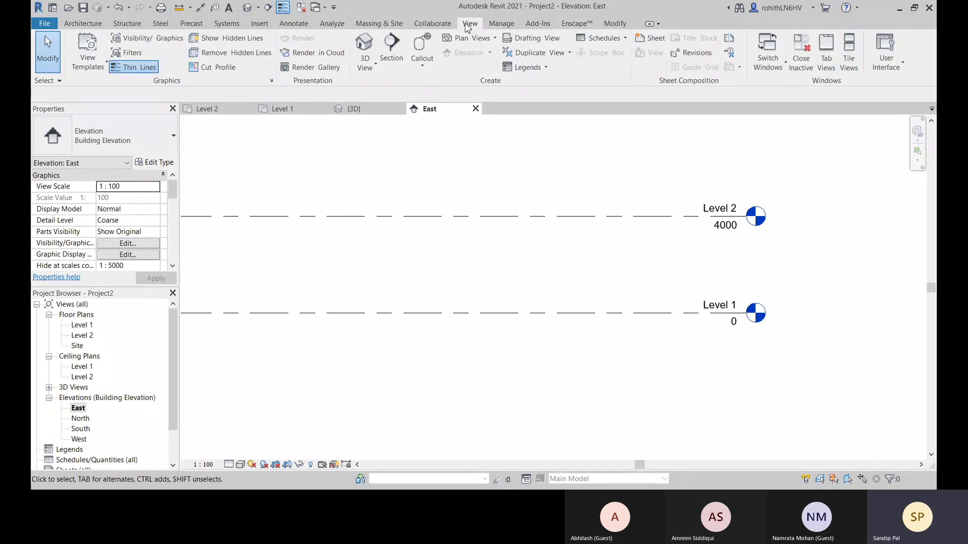
{"action": "left_click", "coordinate": [853, 64]}
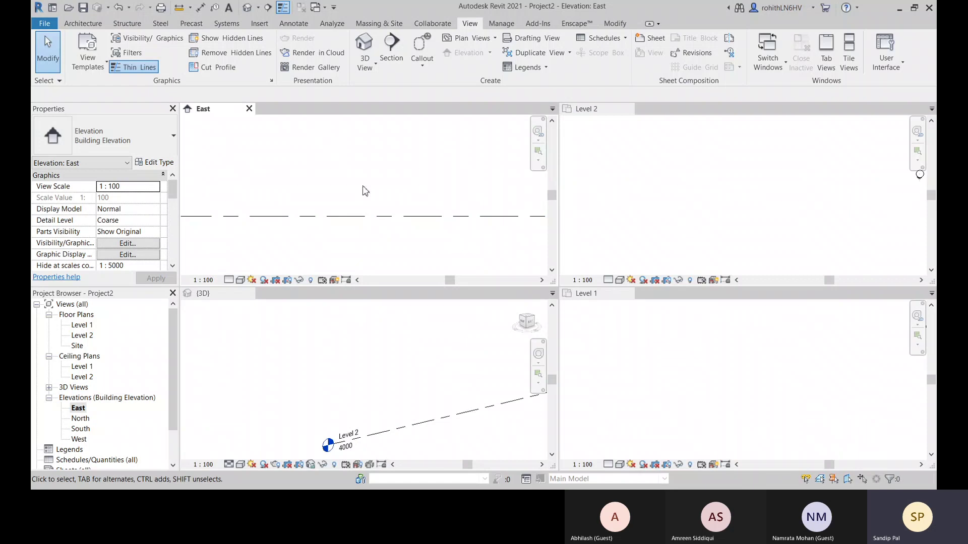
Step: Bring the full contents of the tiled East, Level 2, 3D and Level 1 views into sight in their tiles
{"action": "scroll", "coordinate": [398, 202], "scroll_direction": "down", "scroll_amount": 3}
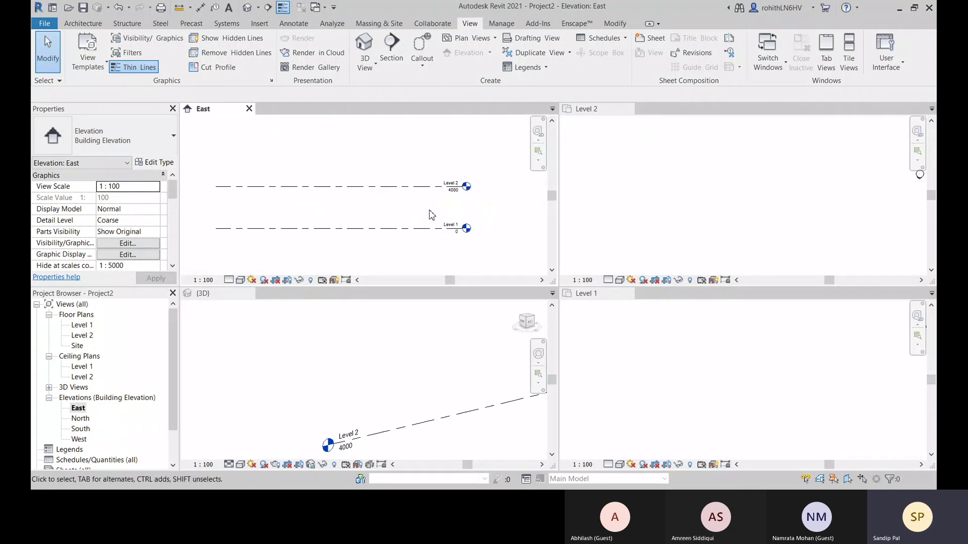
{"action": "left_click", "coordinate": [712, 200]}
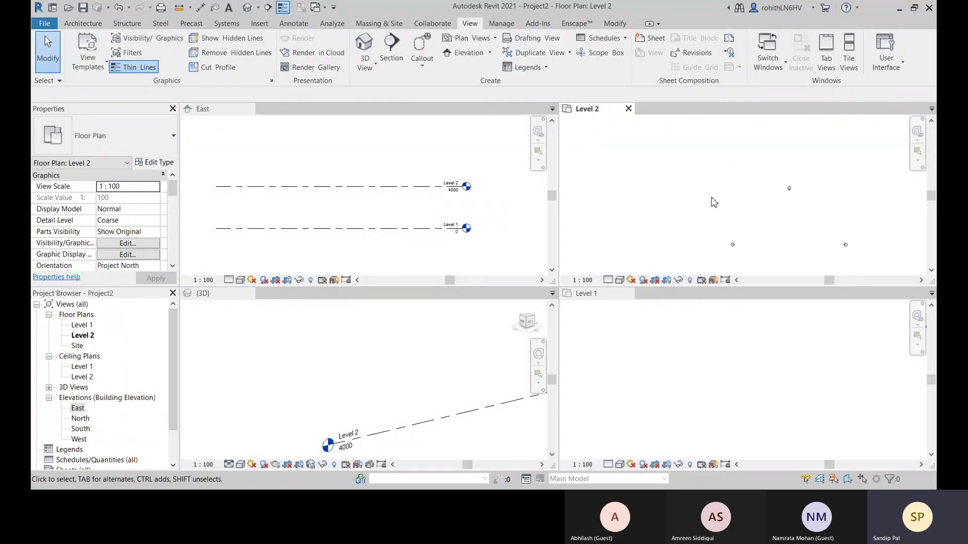
{"action": "middle_click_drag", "start_coordinate": [720, 206], "coordinate": [687, 161]}
{"action": "left_click", "coordinate": [415, 394]}
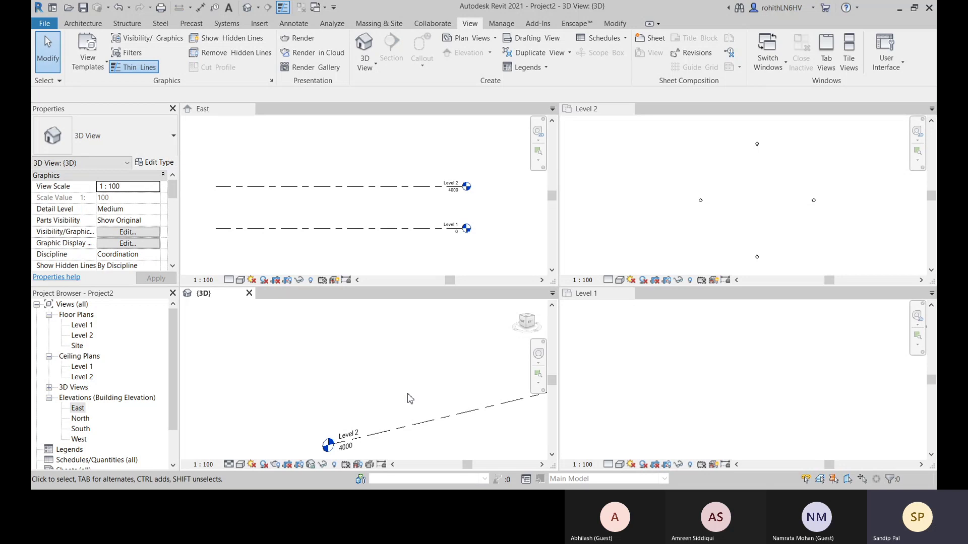
{"action": "scroll", "coordinate": [406, 400], "scroll_direction": "down", "scroll_amount": 2}
{"action": "middle_click_drag", "start_coordinate": [409, 399], "coordinate": [383, 398], "text": "shift"}
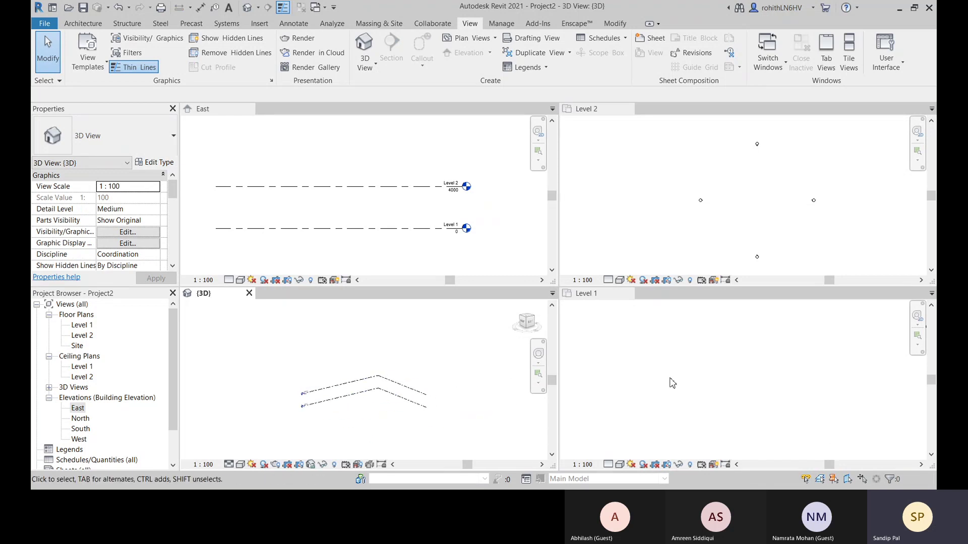
{"action": "left_click", "coordinate": [609, 328]}
{"action": "scroll", "coordinate": [692, 379], "scroll_direction": "down", "scroll_amount": 3}
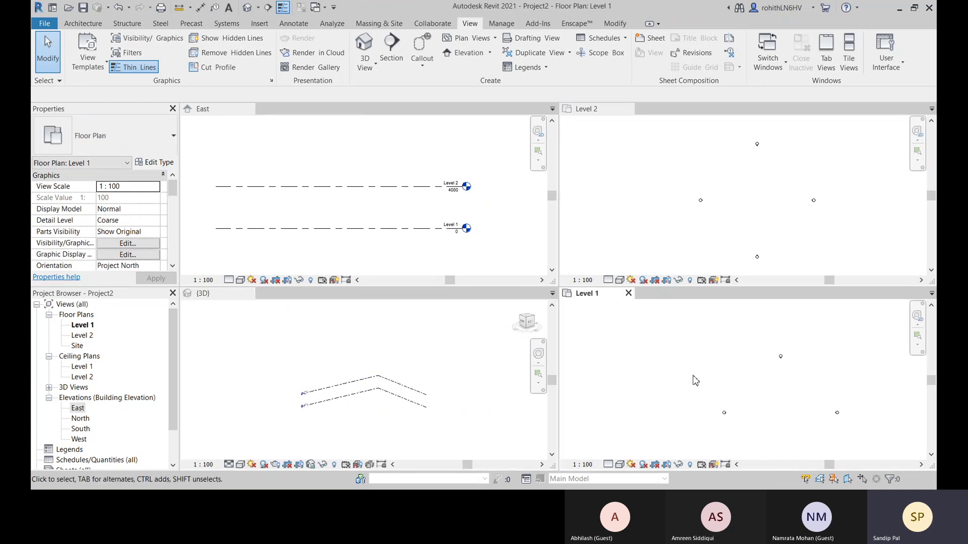
{"action": "middle_click_drag", "start_coordinate": [677, 387], "coordinate": [644, 363]}
Step: Draw a closed rectangle of Generic - 200mm walls, about 22 by 23 m, between the elevation markers on Level 1
{"action": "left_click", "coordinate": [83, 23]}
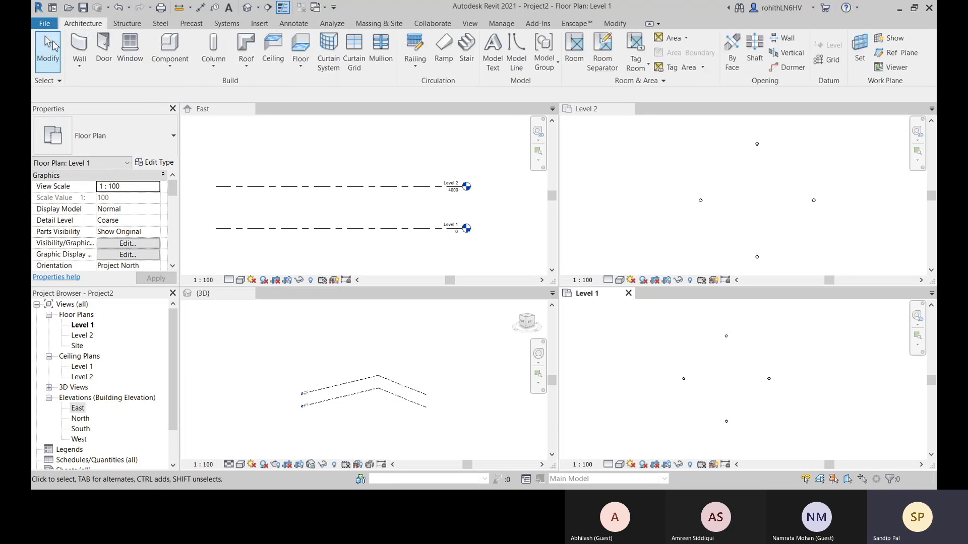
{"action": "left_click", "coordinate": [74, 52]}
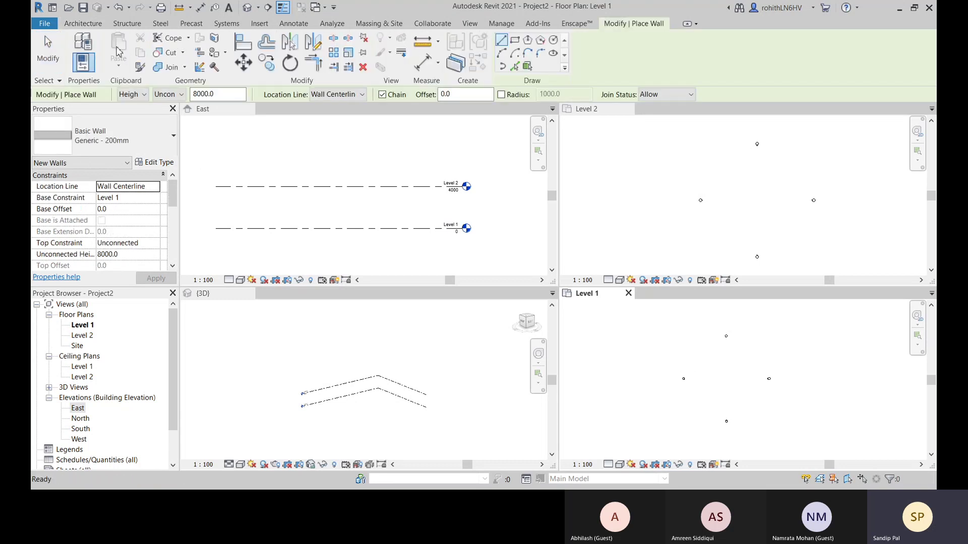
{"action": "left_click", "coordinate": [708, 364]}
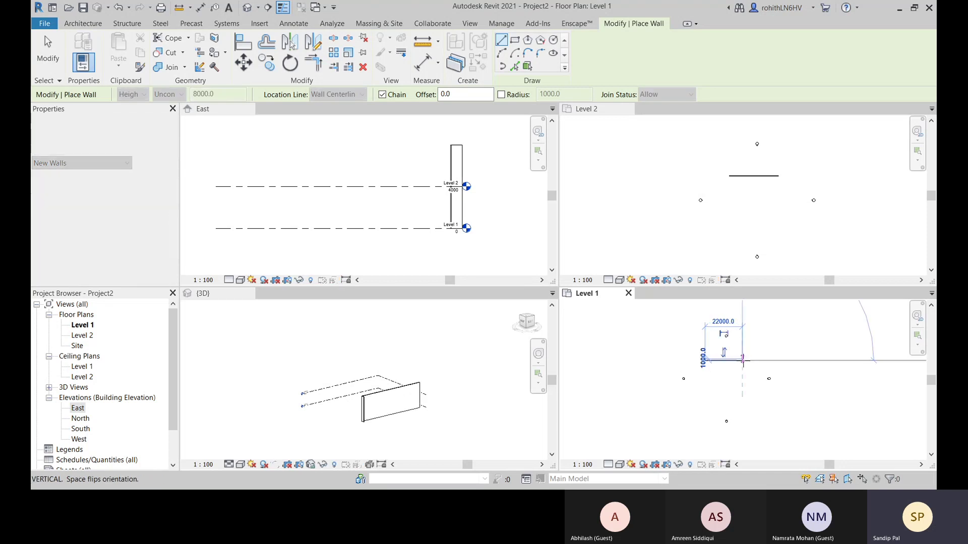
{"action": "left_click", "coordinate": [743, 360]}
{"action": "left_click", "coordinate": [743, 400]}
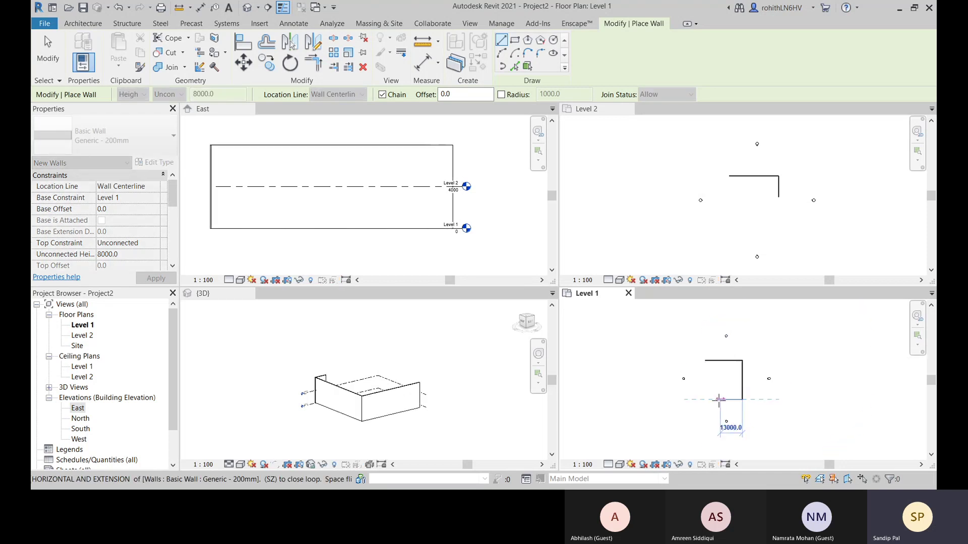
{"action": "left_click", "coordinate": [705, 361]}
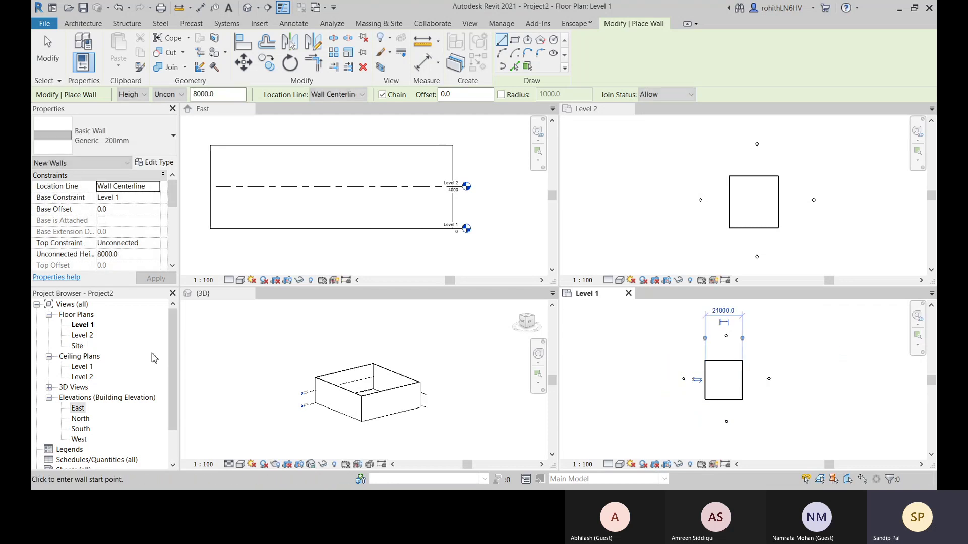
{"action": "right_click", "coordinate": [794, 333]}
{"action": "left_click", "coordinate": [804, 337]}
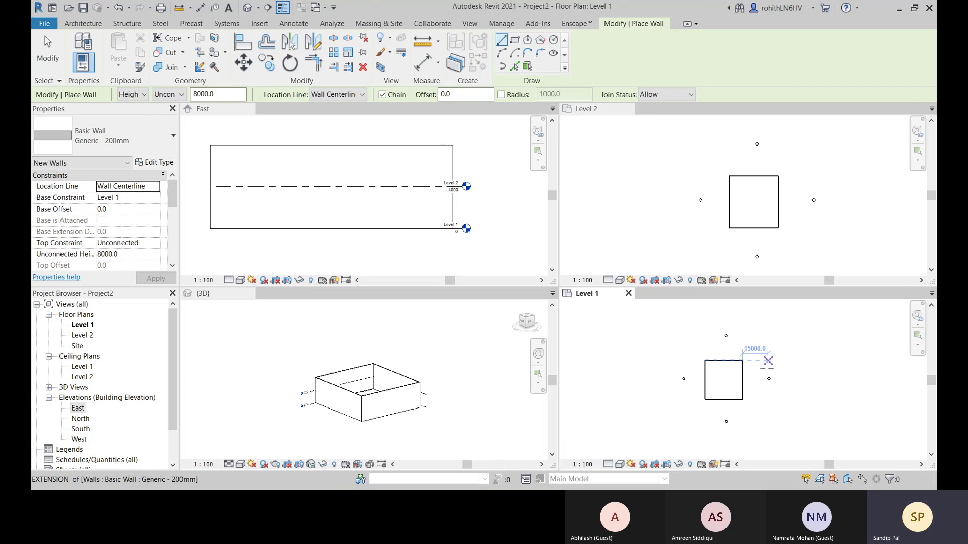
{"action": "right_click", "coordinate": [795, 342]}
{"action": "left_click", "coordinate": [809, 192]}
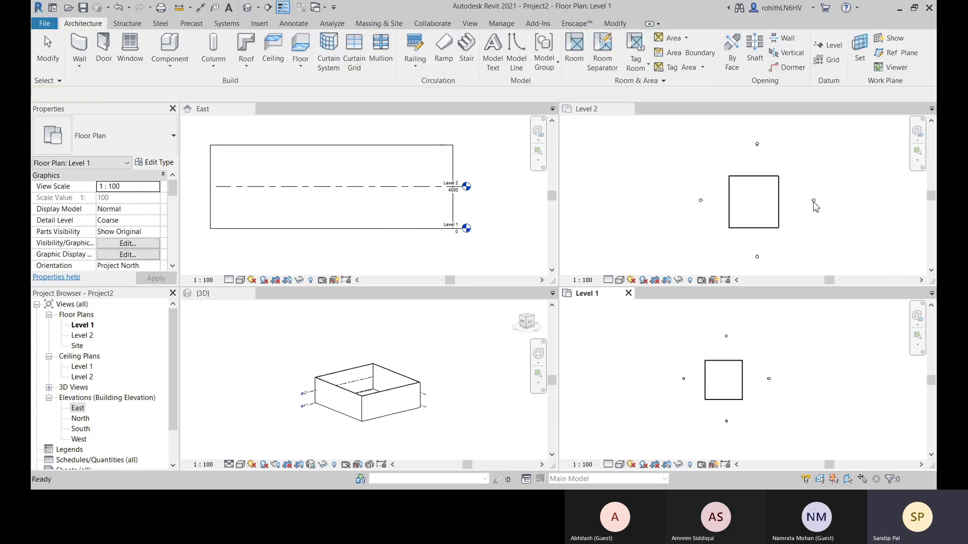
Step: Select the north and west walls in the Level 1 plan to compare their representation across the tiled views
{"action": "left_click", "coordinate": [722, 361]}
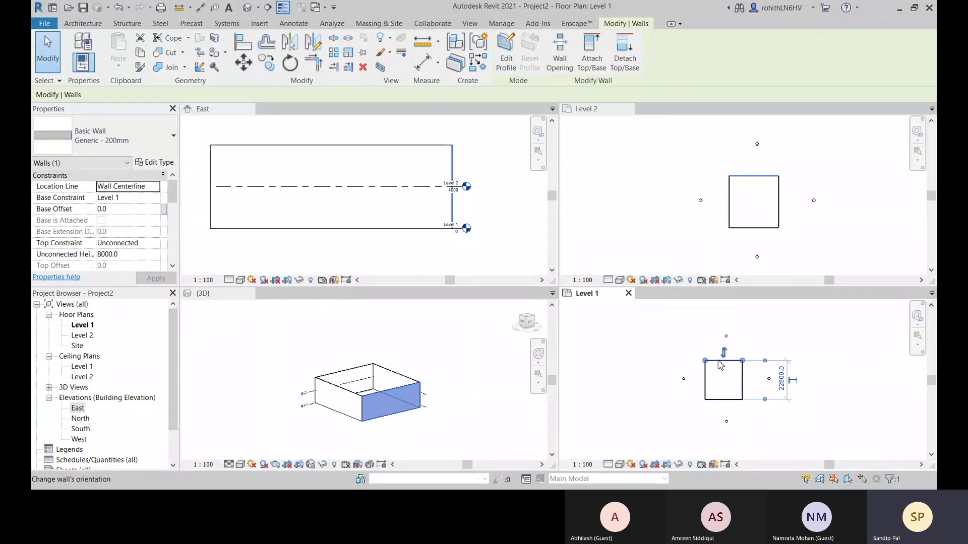
{"action": "left_click", "coordinate": [709, 384]}
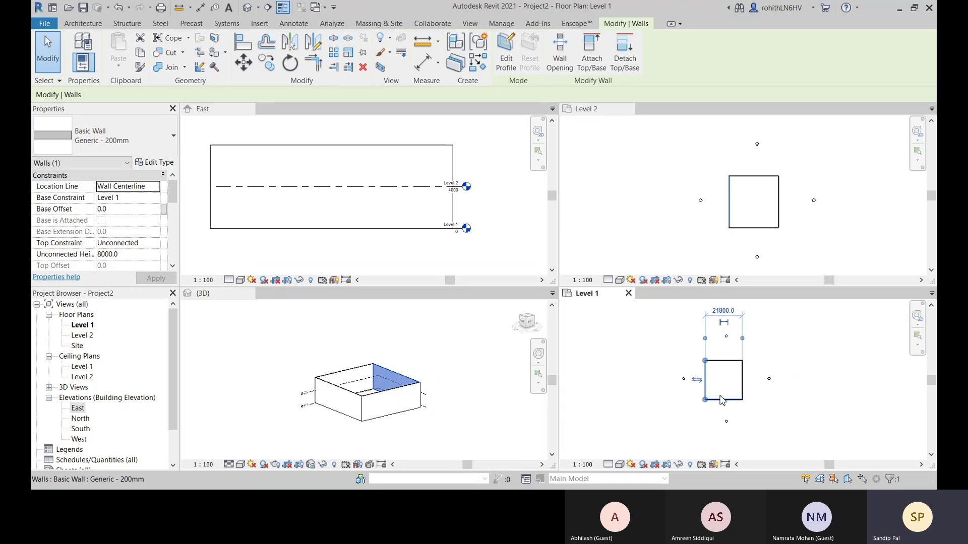
{"action": "left_click", "coordinate": [706, 389]}
Step: Set the east wall's top constraint to Up to level: Level 2
{"action": "left_click", "coordinate": [740, 394]}
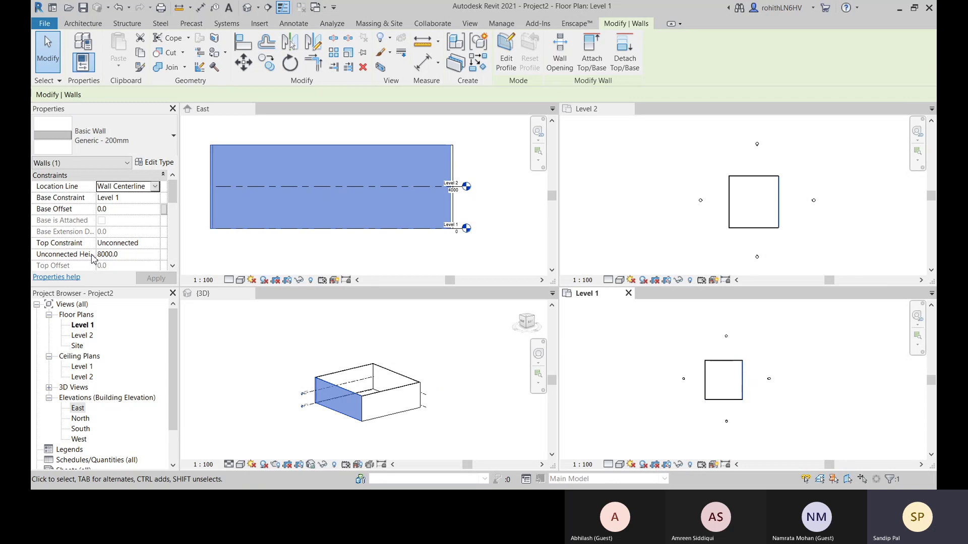
{"action": "left_click", "coordinate": [133, 254]}
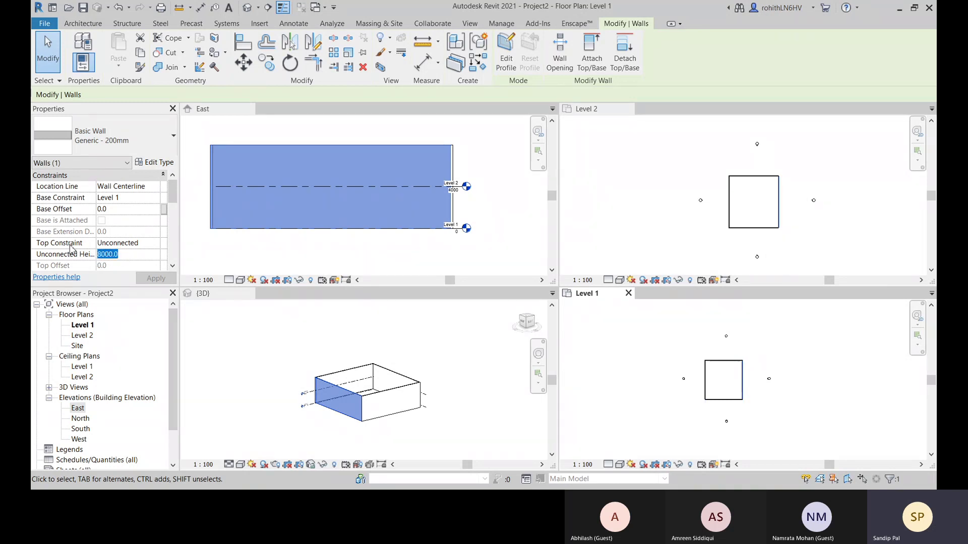
{"action": "key", "text": "End"}
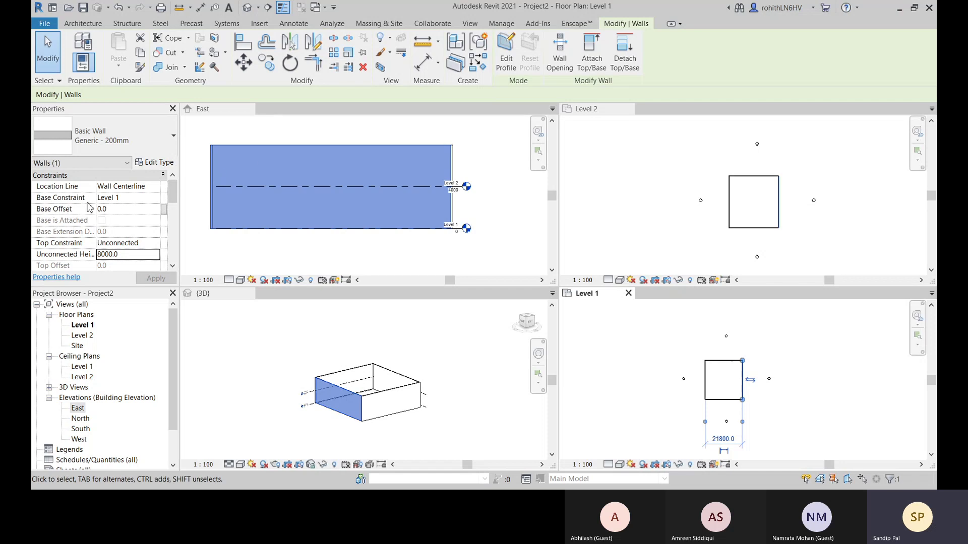
{"action": "left_click", "coordinate": [153, 244]}
{"action": "left_click", "coordinate": [155, 244]}
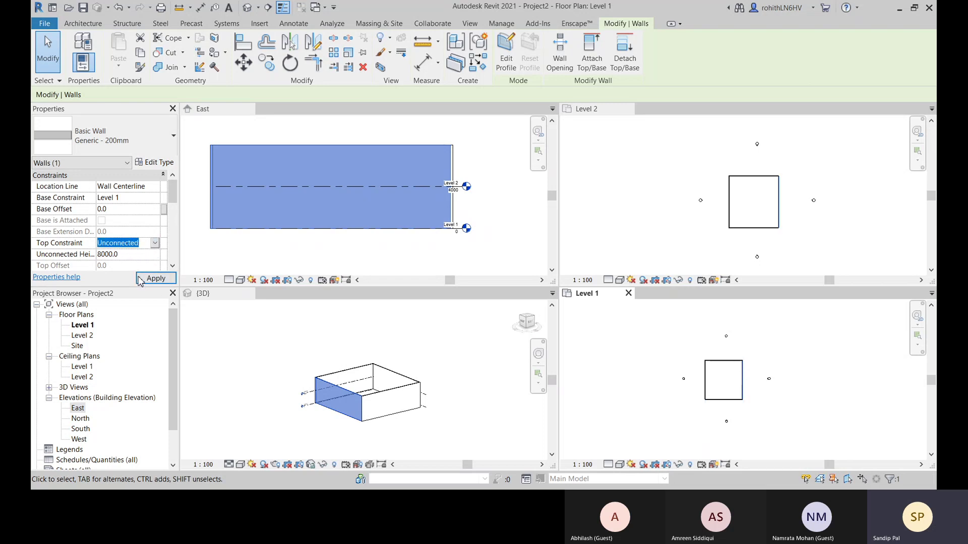
{"action": "left_click", "coordinate": [142, 277]}
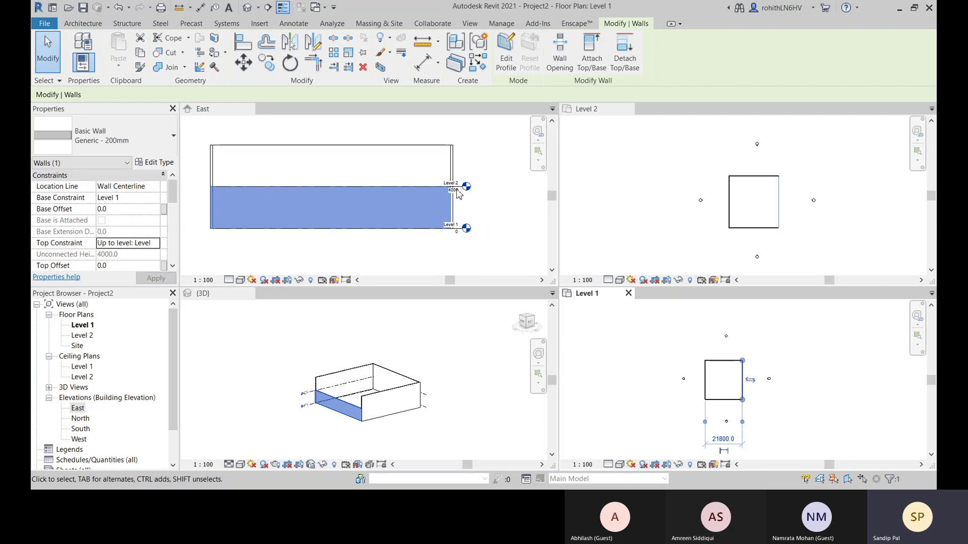
Step: Examine the east wall's height against the levels in the East and 3D views, and compare it with the adjoining south wall
{"action": "scroll", "coordinate": [459, 186], "scroll_direction": "up", "scroll_amount": 1}
{"action": "scroll", "coordinate": [333, 416], "scroll_direction": "up", "scroll_amount": 5}
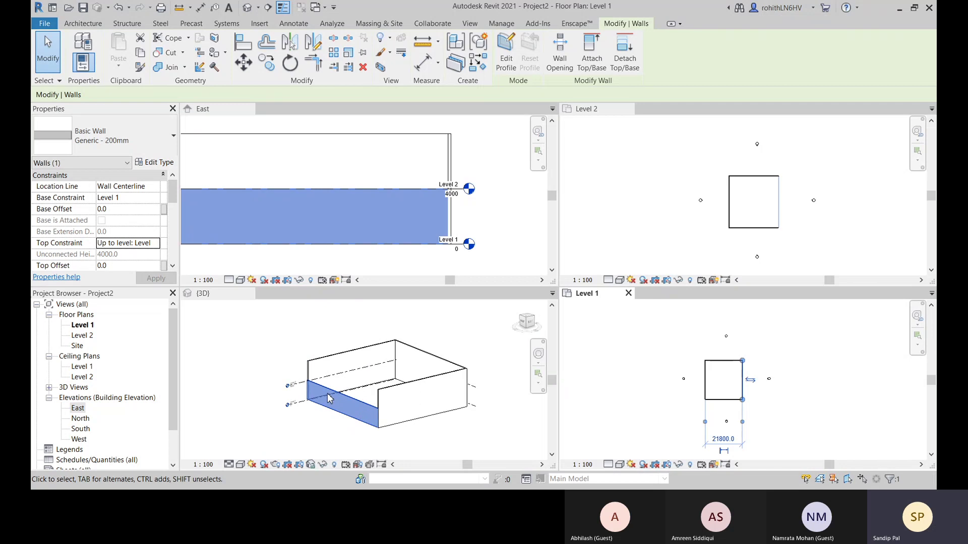
{"action": "scroll", "coordinate": [325, 378], "scroll_direction": "down", "scroll_amount": 6}
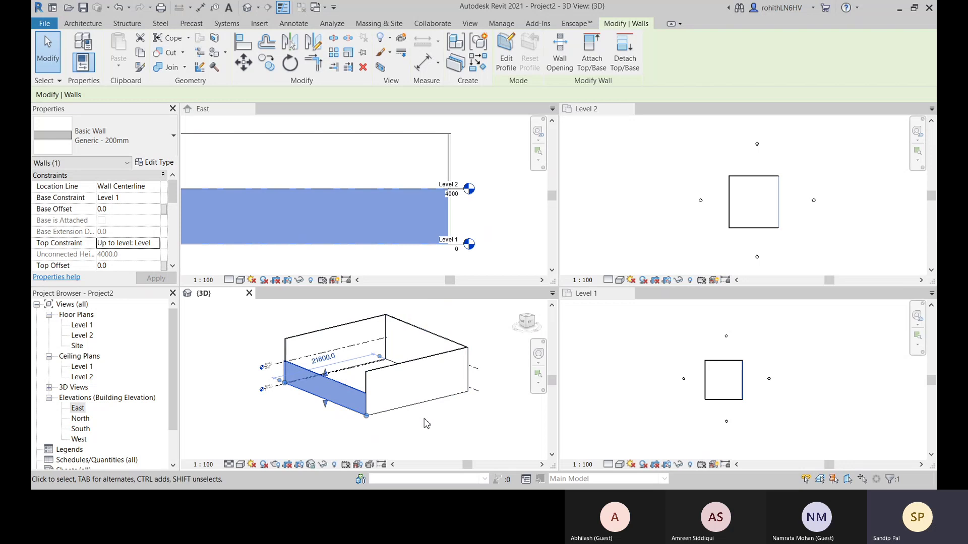
{"action": "left_click", "coordinate": [326, 431]}
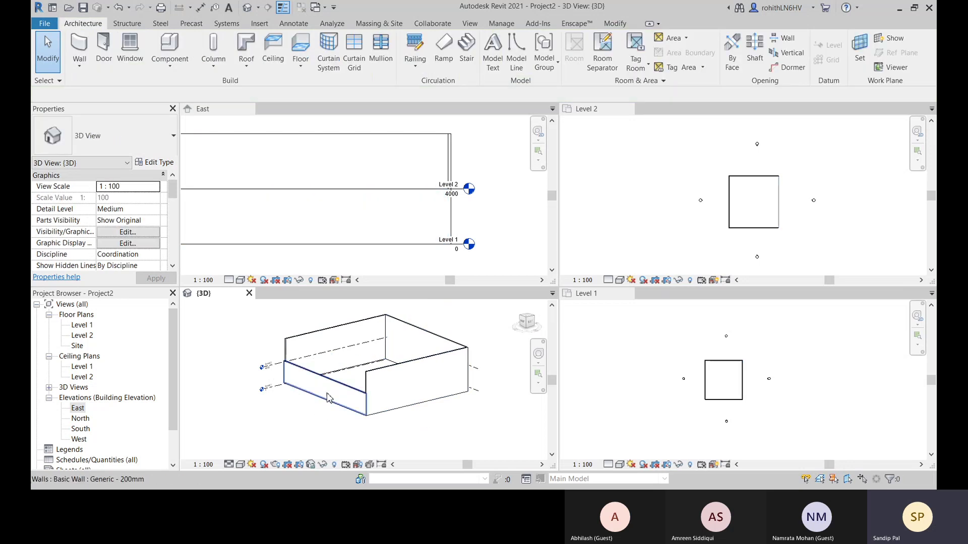
{"action": "left_click", "coordinate": [341, 393]}
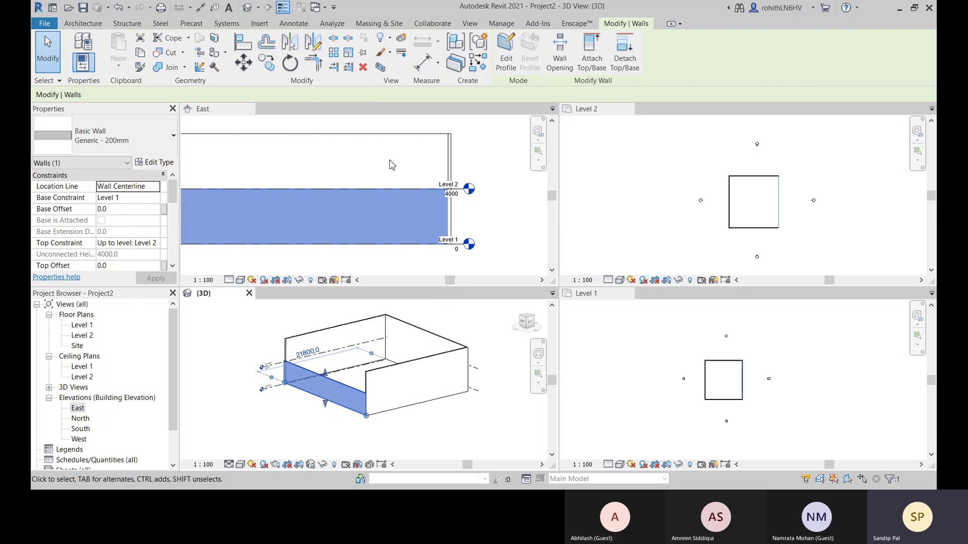
{"action": "scroll", "coordinate": [392, 165], "scroll_direction": "down", "scroll_amount": 2}
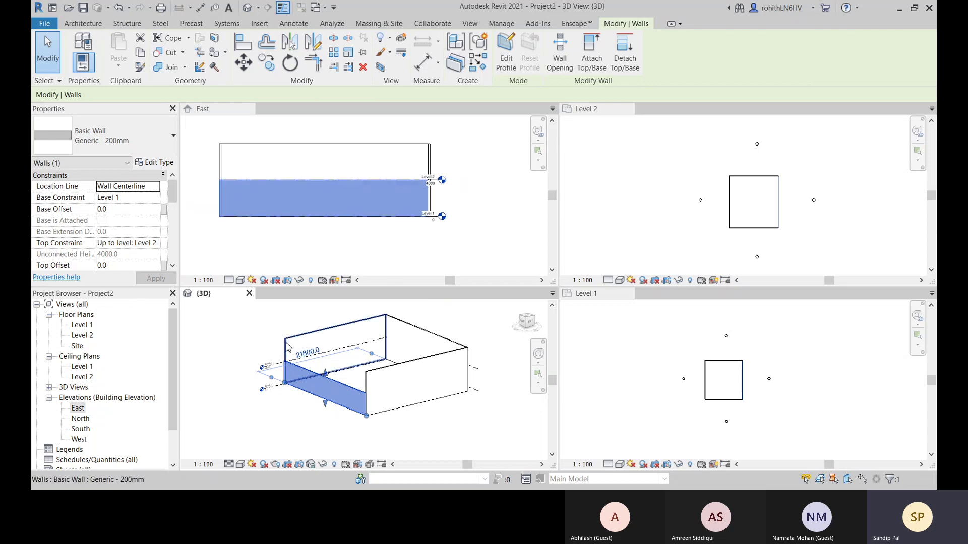
{"action": "middle_click_drag", "start_coordinate": [288, 347], "coordinate": [303, 350]}
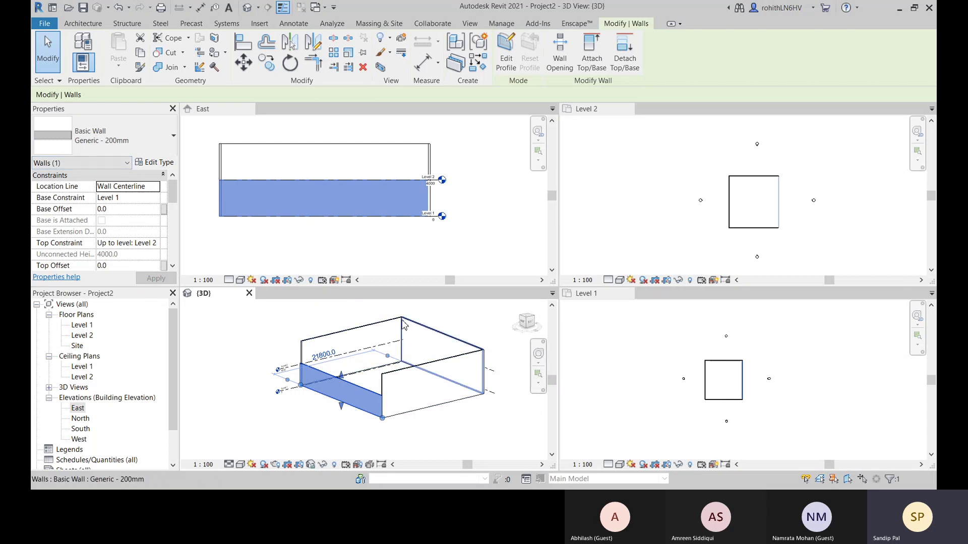
{"action": "left_click", "coordinate": [360, 353]}
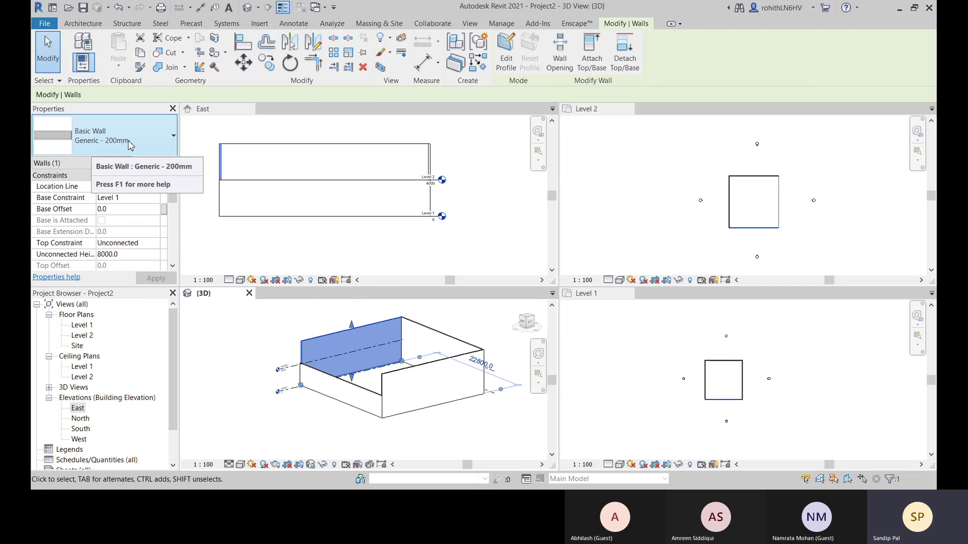
Step: Review the type properties of the west wall's Generic - 200mm type down to its identity data, and close them without changes
{"action": "left_click", "coordinate": [426, 335]}
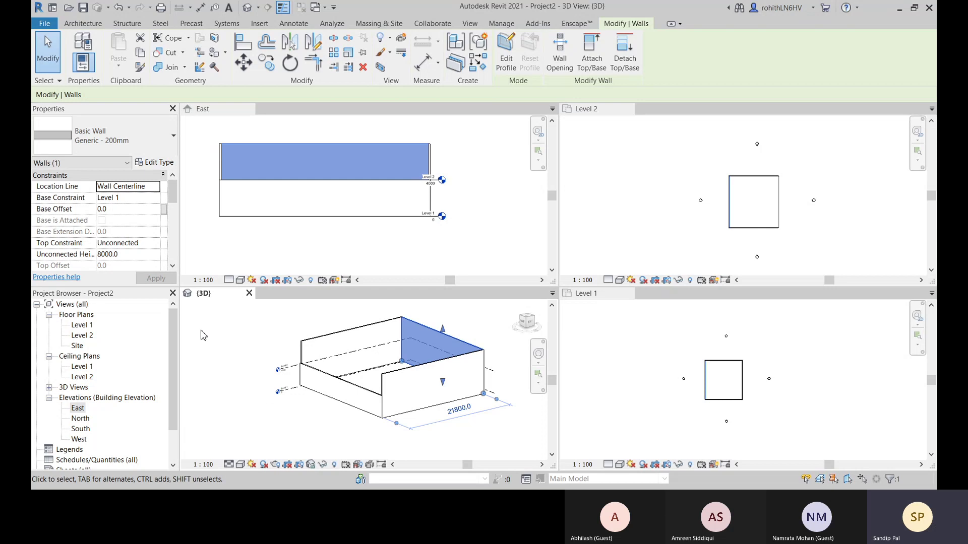
{"action": "left_click", "coordinate": [152, 163]}
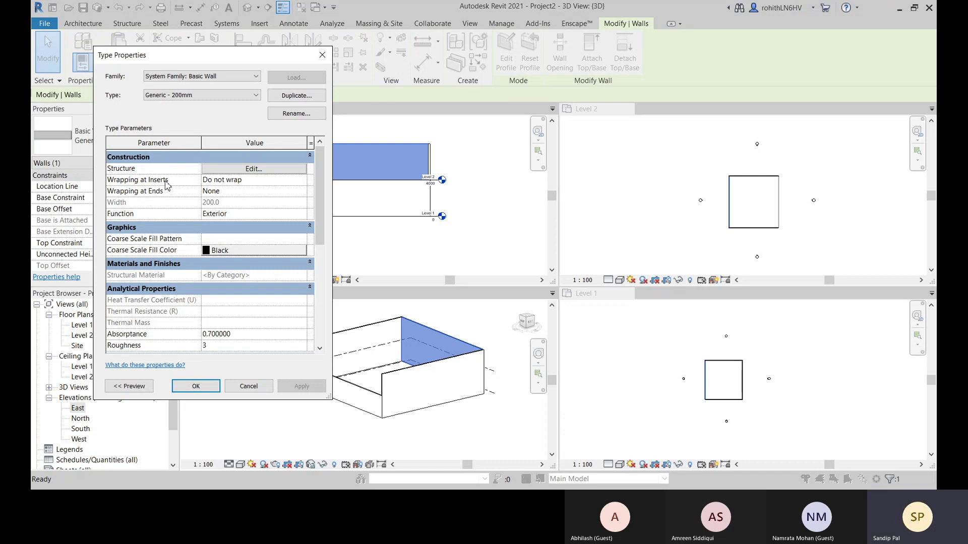
{"action": "scroll", "coordinate": [169, 181], "scroll_direction": "down", "scroll_amount": 3}
{"action": "scroll", "coordinate": [172, 216], "scroll_direction": "down", "scroll_amount": 3}
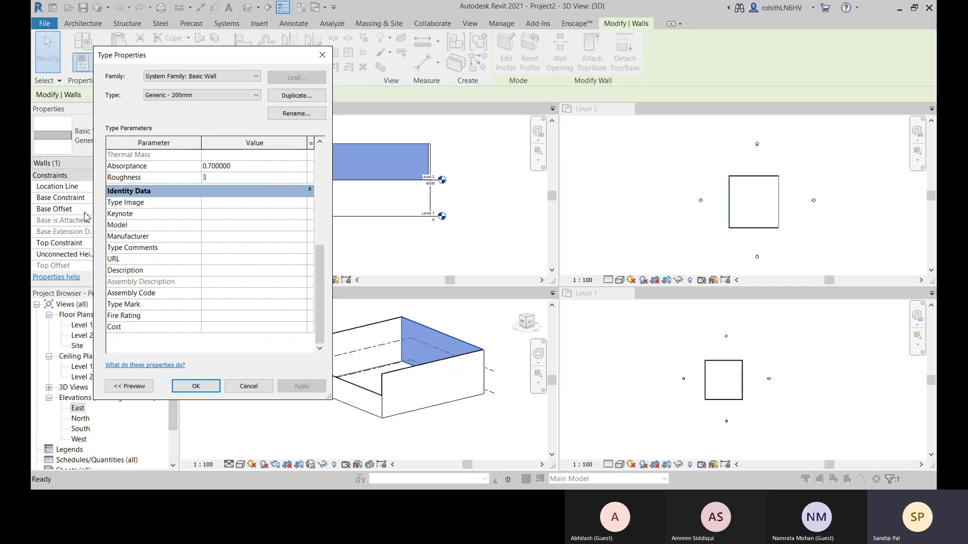
{"action": "left_click", "coordinate": [195, 387]}
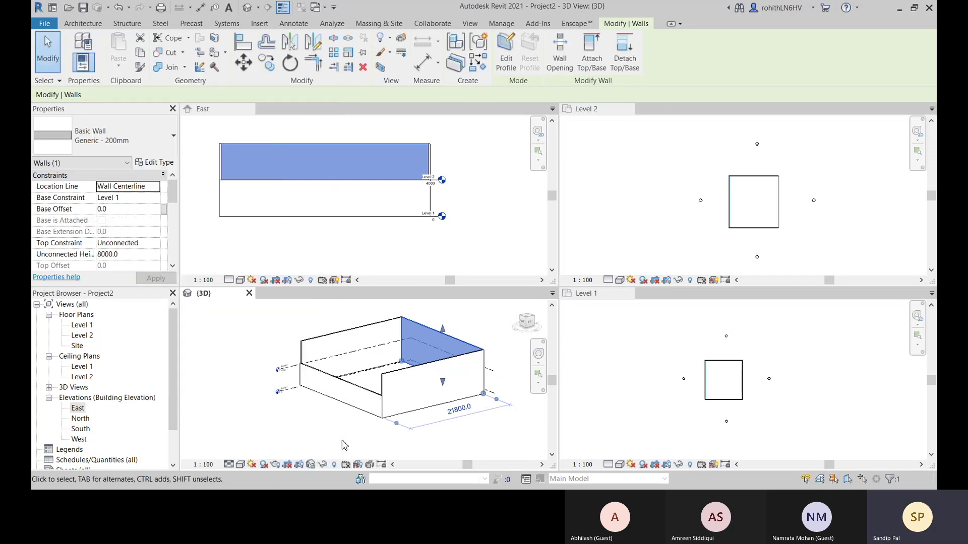
{"action": "left_click", "coordinate": [458, 426]}
Step: Switch from tiled to tabbed views with East active, and centre the elevation in the drawing area
{"action": "scroll", "coordinate": [393, 431], "scroll_direction": "down", "scroll_amount": 3}
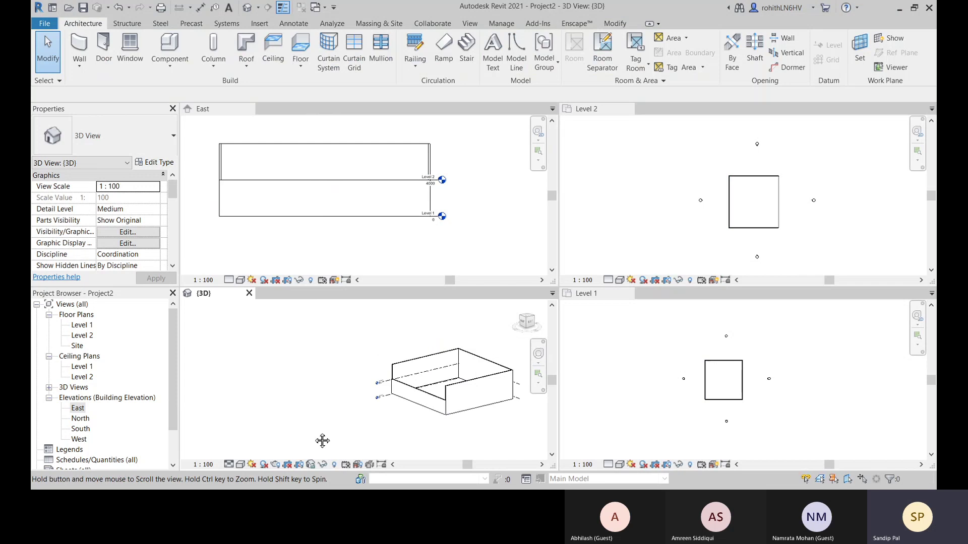
{"action": "left_click", "coordinate": [279, 201]}
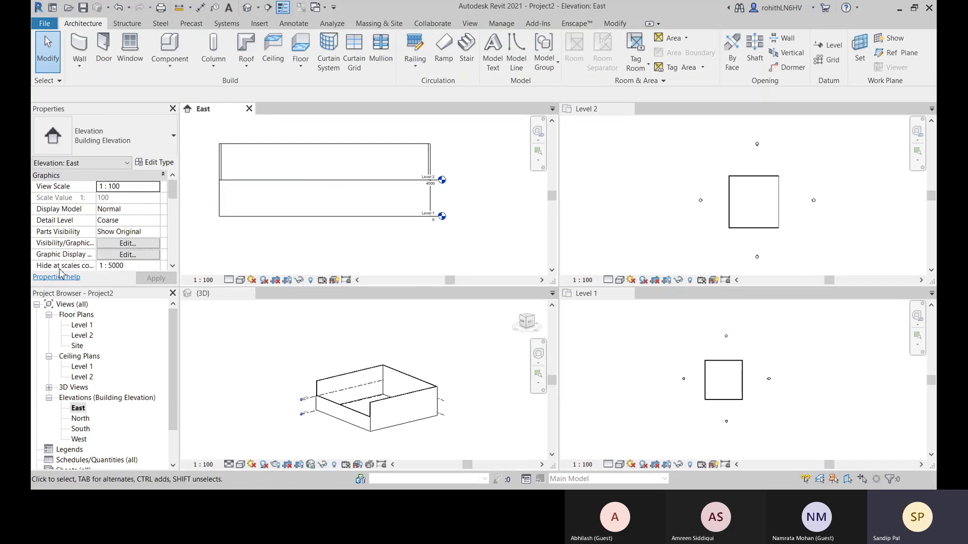
{"action": "middle_click_drag", "start_coordinate": [333, 245], "coordinate": [346, 243]}
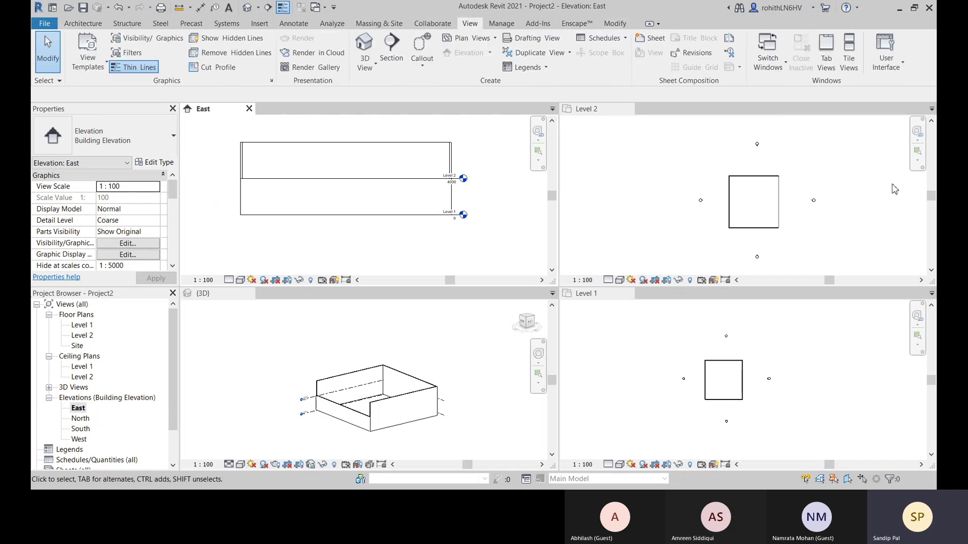
{"action": "left_click", "coordinate": [827, 59]}
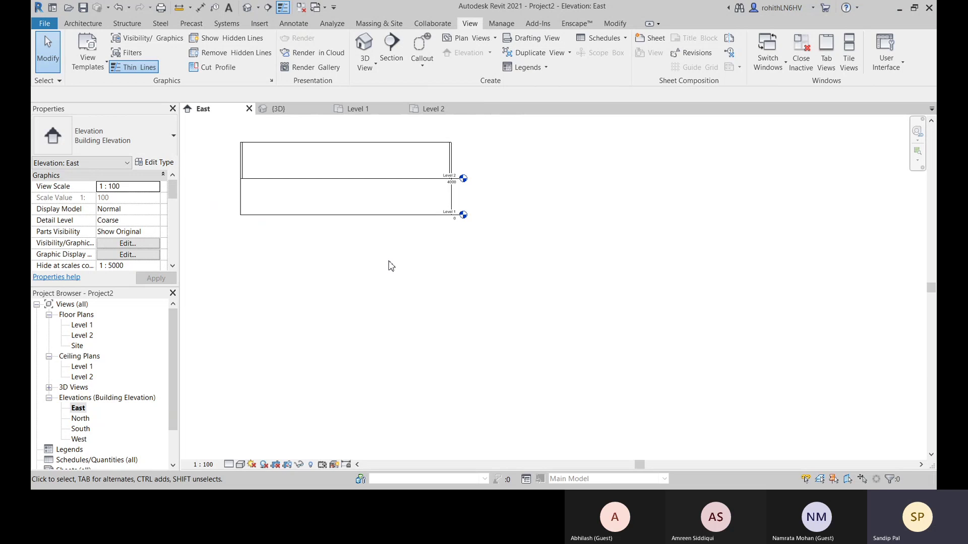
{"action": "middle_click_drag", "start_coordinate": [389, 266], "coordinate": [505, 372]}
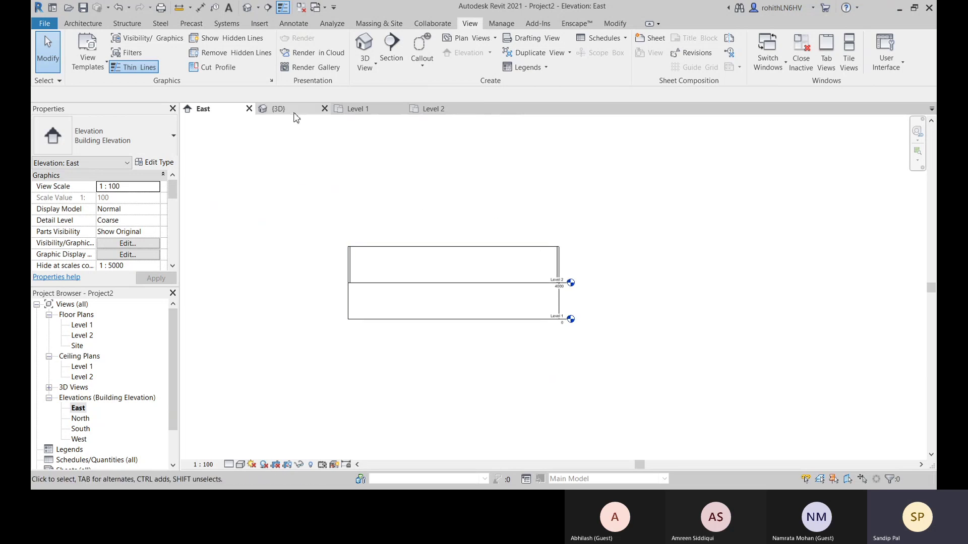
Step: Reorder the open view tabs so that the Level 1 plan comes first, directly ahead of the East elevation
{"action": "left_click", "coordinate": [364, 111]}
{"action": "left_click_drag", "start_coordinate": [366, 112], "coordinate": [220, 108]}
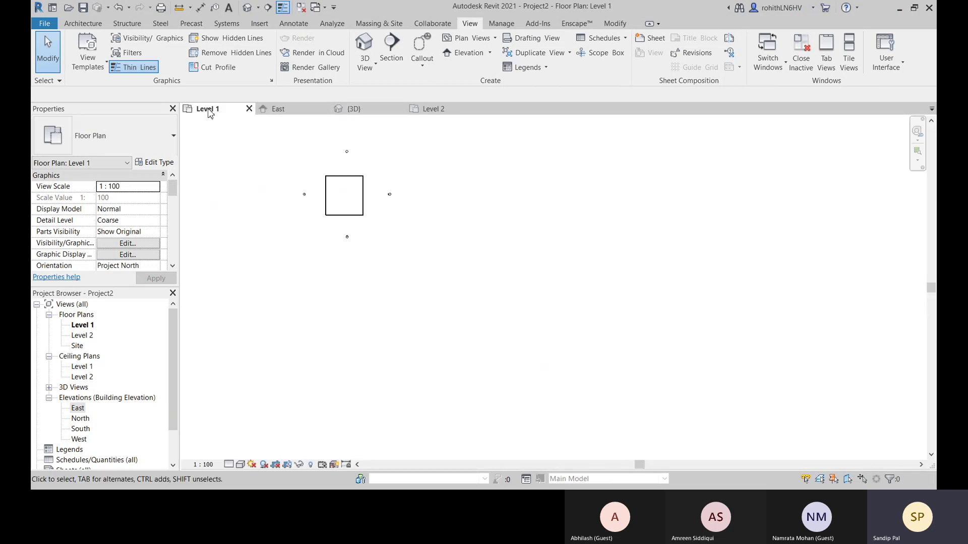
{"action": "left_click", "coordinate": [279, 110]}
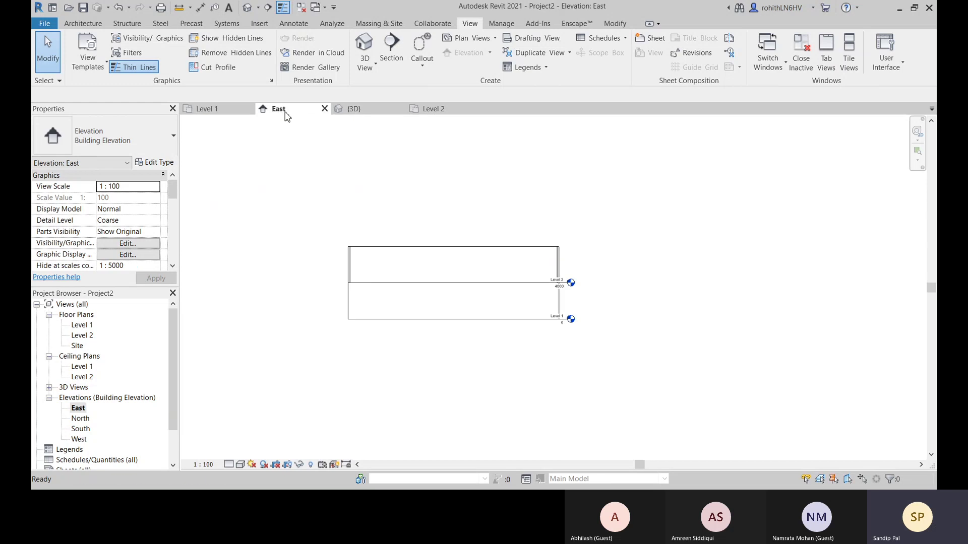
{"action": "left_click_drag", "start_coordinate": [285, 115], "coordinate": [206, 109]}
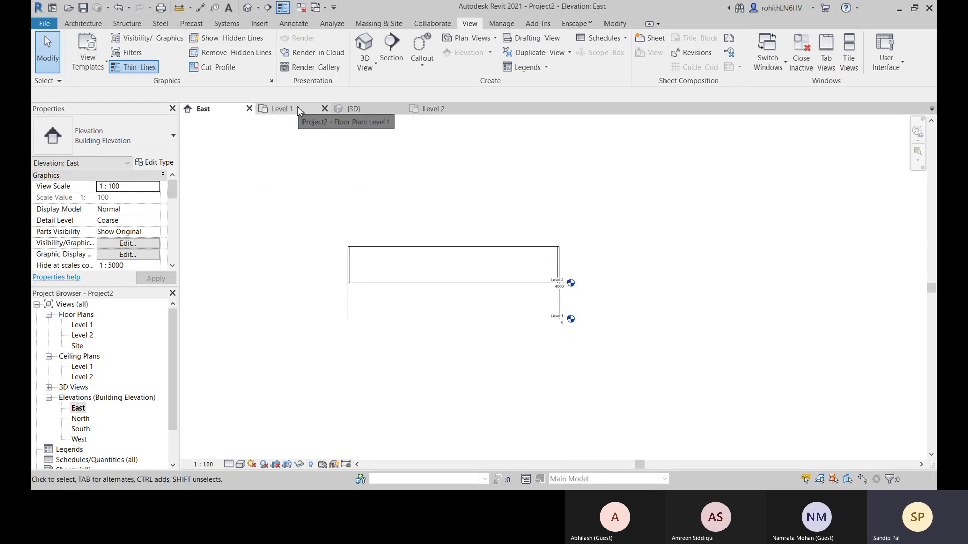
{"action": "left_click_drag", "start_coordinate": [297, 110], "coordinate": [197, 117]}
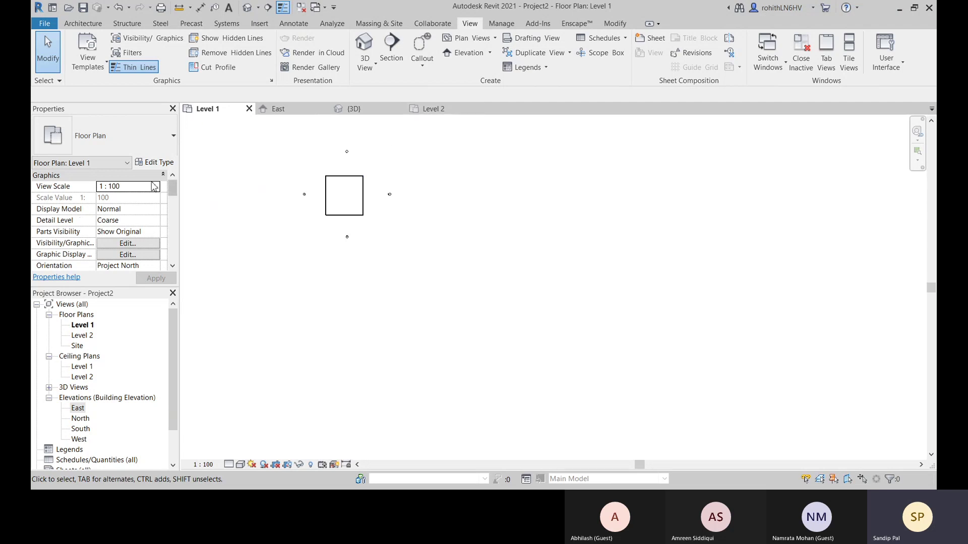
Step: Select the elevation markers around the walls in the Level 1 plan and compare the east marker with the East elevation
{"action": "middle_click_drag", "start_coordinate": [347, 195], "coordinate": [527, 316]}
{"action": "scroll", "coordinate": [521, 319], "scroll_direction": "up", "scroll_amount": 3}
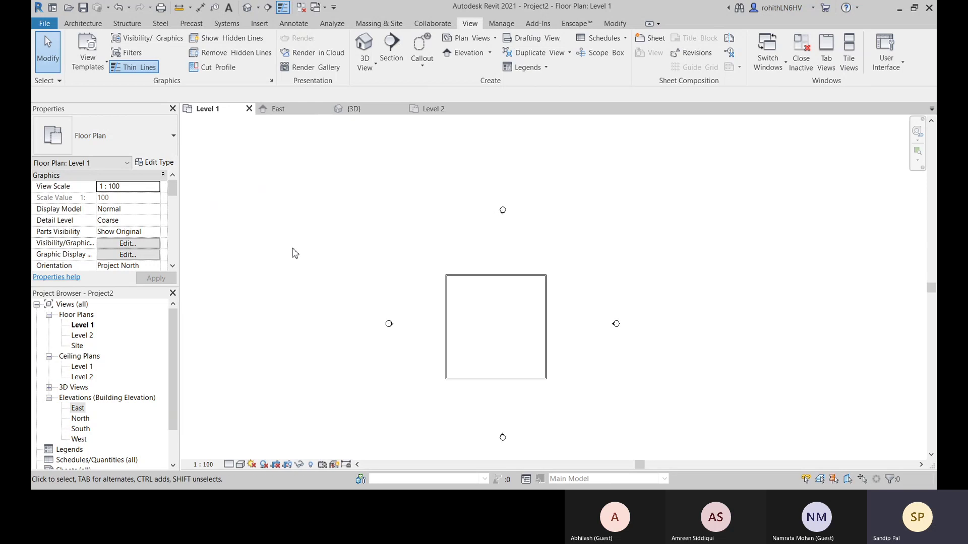
{"action": "middle_click_drag", "start_coordinate": [470, 354], "coordinate": [479, 337]}
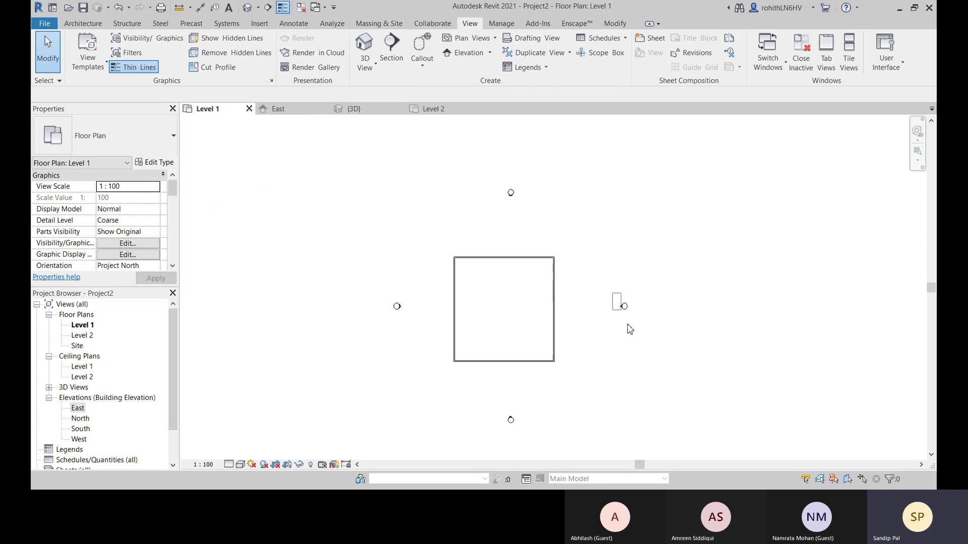
{"action": "left_click_drag", "start_coordinate": [612, 295], "coordinate": [654, 348]}
{"action": "left_click_drag", "start_coordinate": [499, 407], "coordinate": [541, 447]}
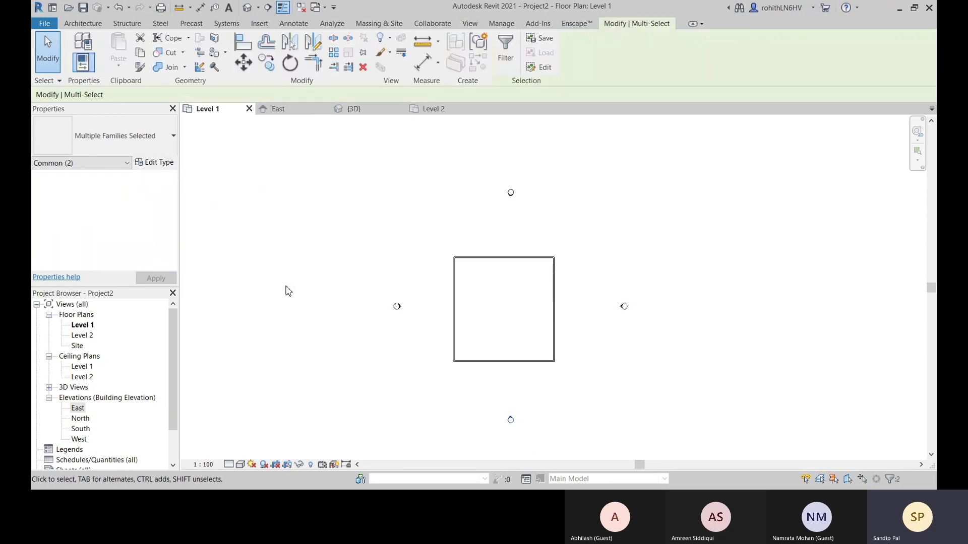
{"action": "left_click_drag", "start_coordinate": [361, 287], "coordinate": [426, 348]}
{"action": "left_click", "coordinate": [275, 108]}
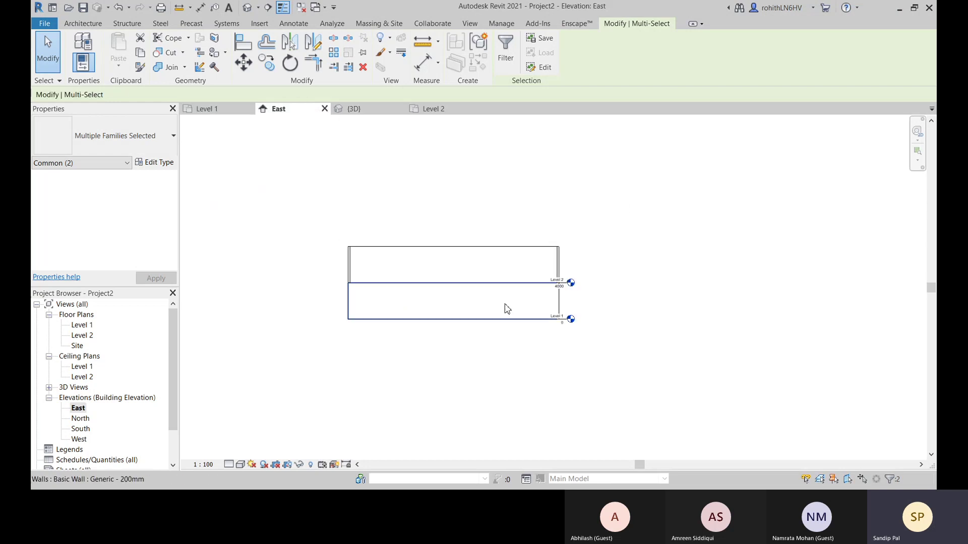
{"action": "left_click", "coordinate": [223, 108]}
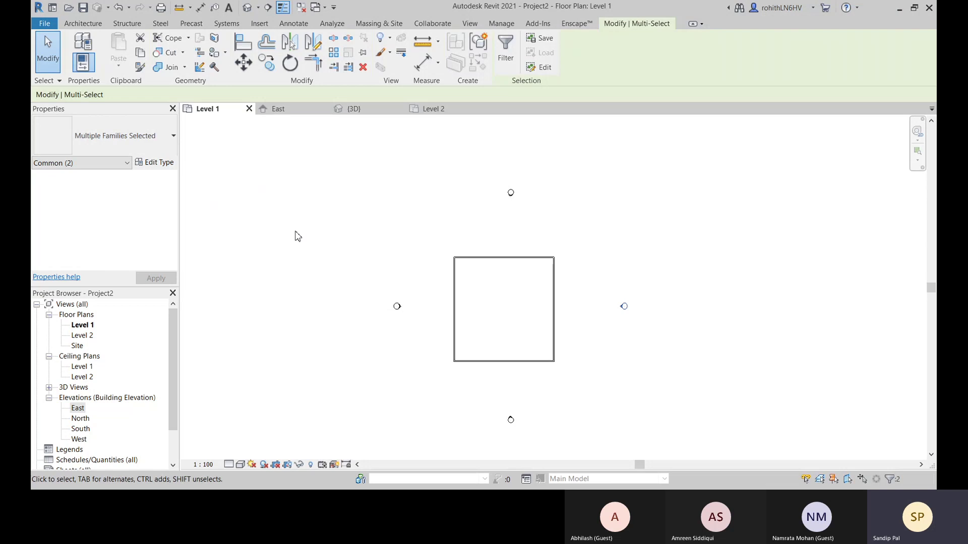
{"action": "left_click", "coordinate": [278, 109]}
Step: Examine the walls and levels in the 3D view from the right-back corner, the straight Front view and the front-right corner
{"action": "left_click", "coordinate": [356, 110]}
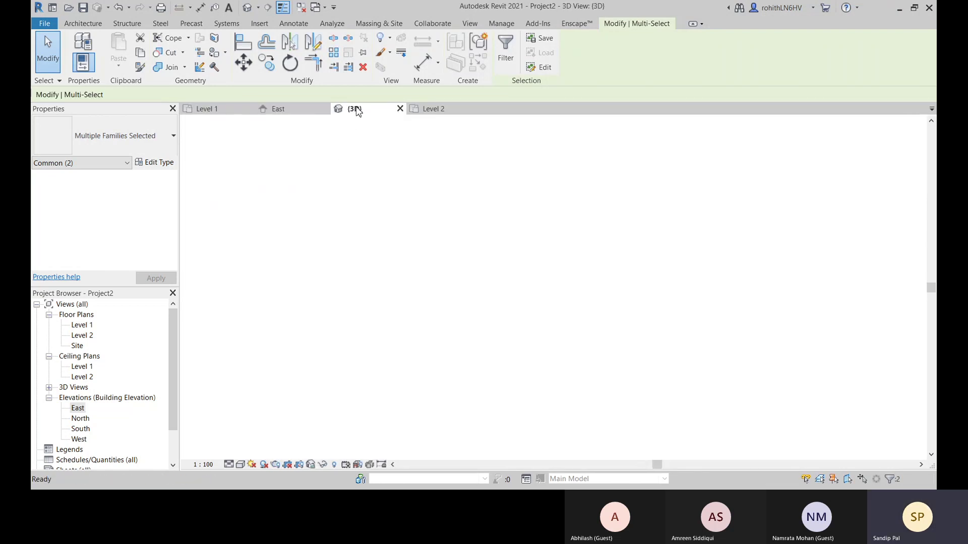
{"action": "middle_click_drag", "start_coordinate": [463, 288], "coordinate": [594, 404]}
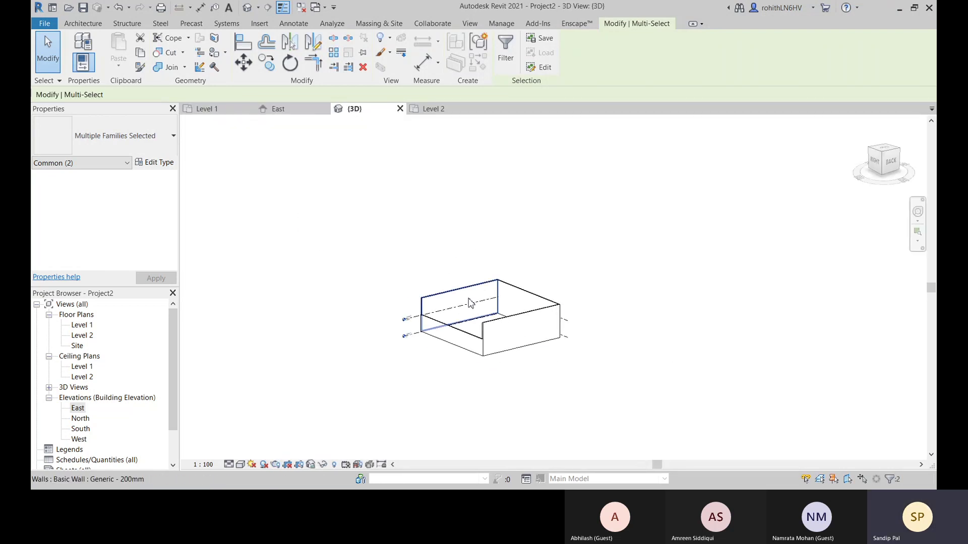
{"action": "scroll", "coordinate": [486, 309], "scroll_direction": "up", "scroll_amount": 5}
{"action": "middle_click_drag", "start_coordinate": [564, 331], "coordinate": [376, 341]}
{"action": "scroll", "coordinate": [376, 341], "scroll_direction": "up", "scroll_amount": 2}
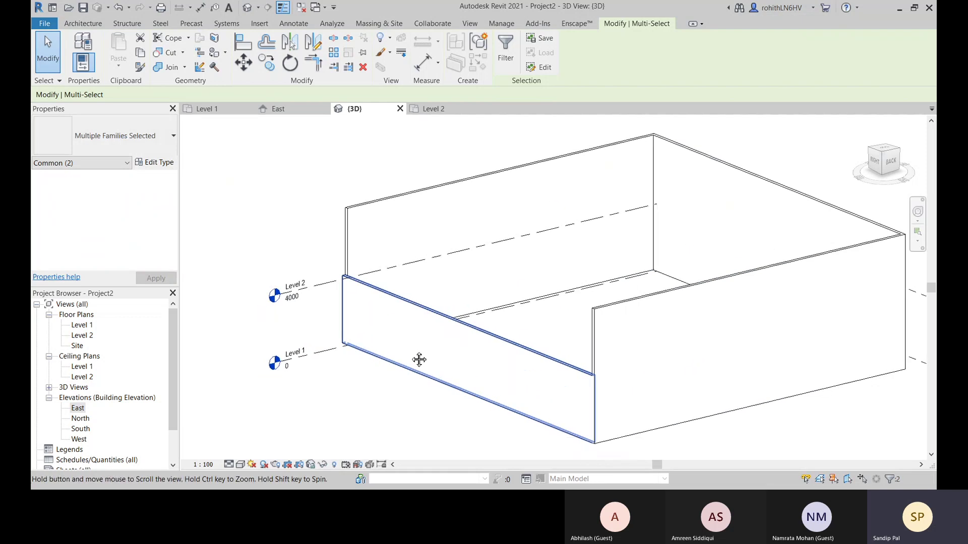
{"action": "middle_click_drag", "start_coordinate": [743, 316], "coordinate": [682, 336]}
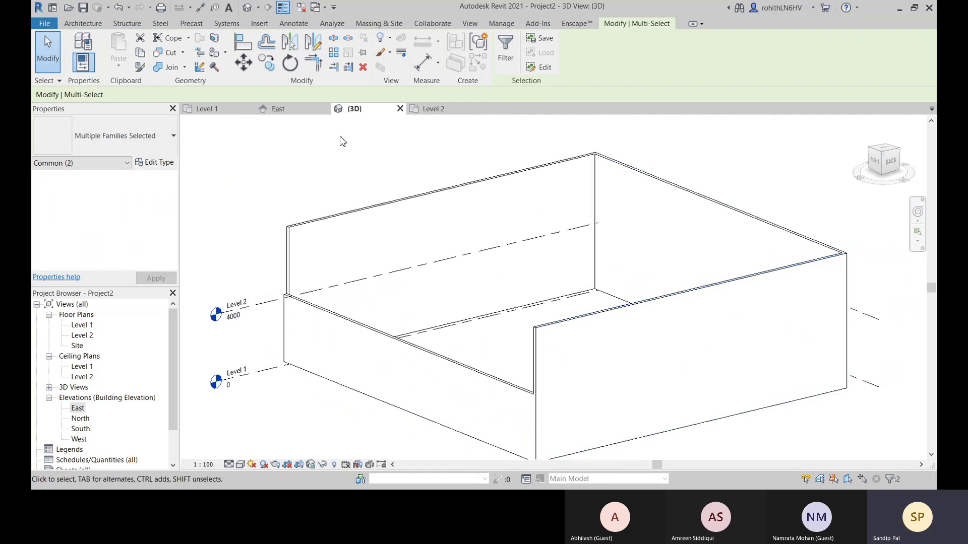
{"action": "middle_click_drag", "start_coordinate": [893, 195], "coordinate": [875, 220]}
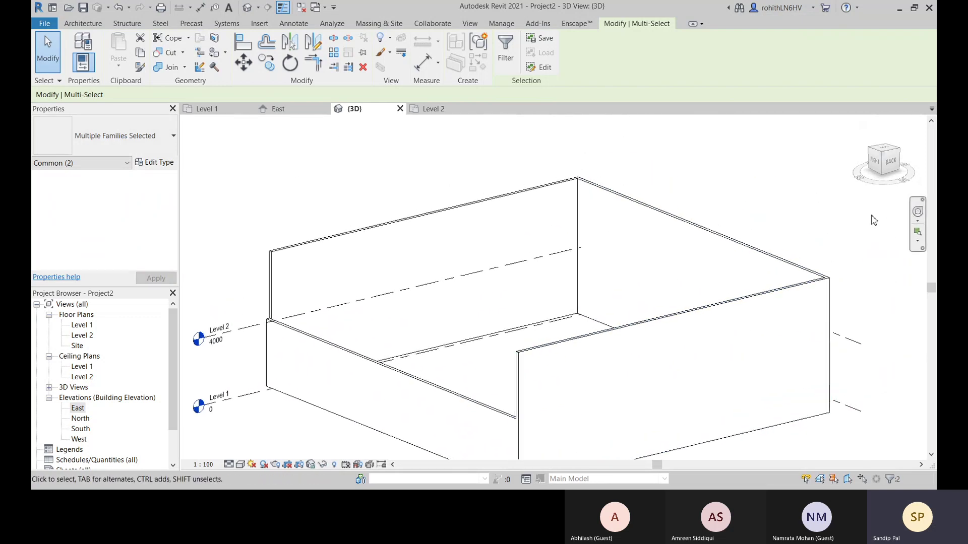
{"action": "left_click_drag", "start_coordinate": [903, 163], "coordinate": [479, 216]}
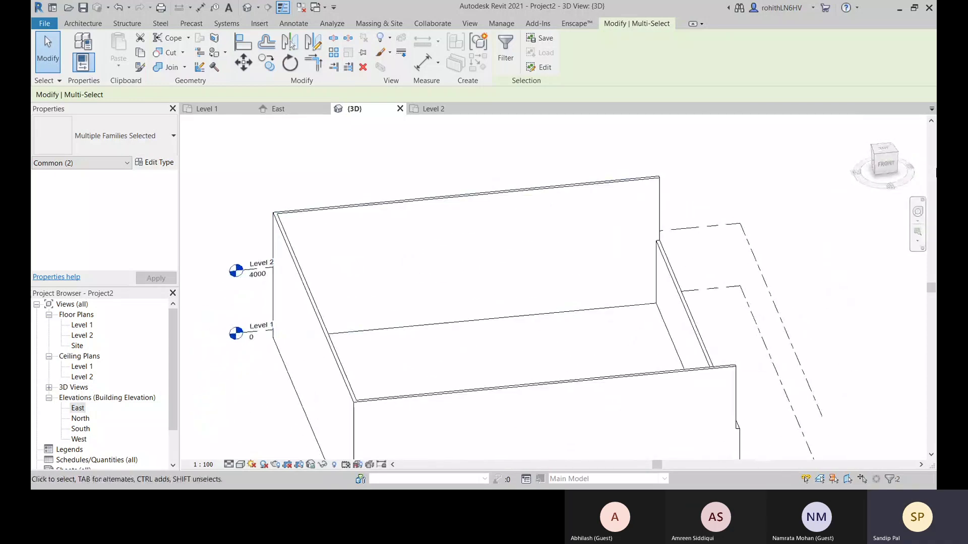
{"action": "left_click", "coordinate": [885, 164]}
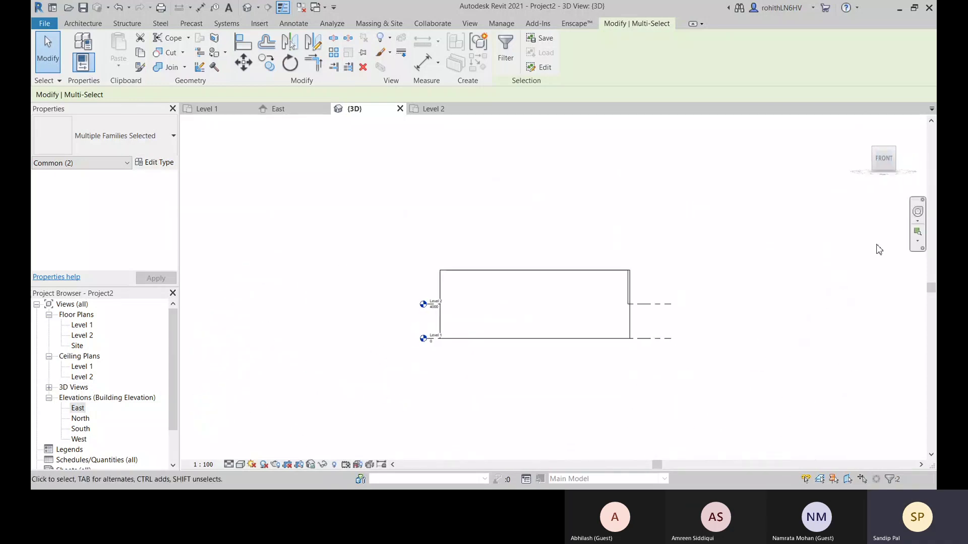
{"action": "middle_click_drag", "start_coordinate": [710, 337], "coordinate": [637, 404], "text": "shift"}
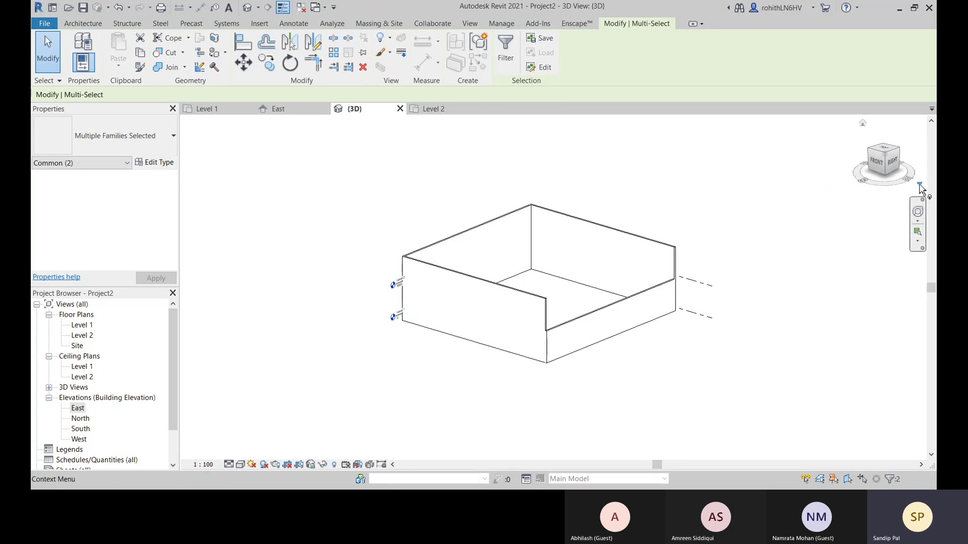
Step: Set the ViewCube's front to the East elevation view
{"action": "left_click", "coordinate": [919, 187]}
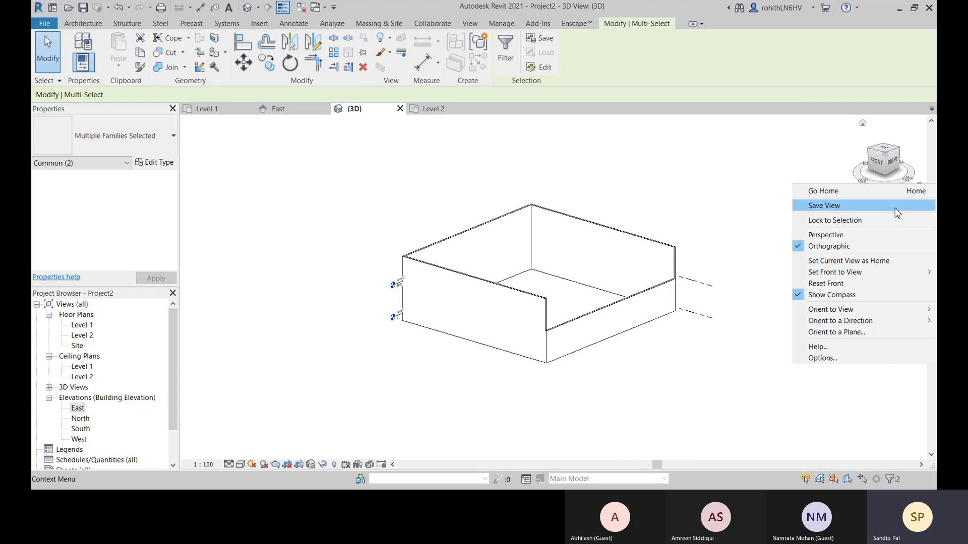
{"action": "mouse_move", "coordinate": [830, 275]}
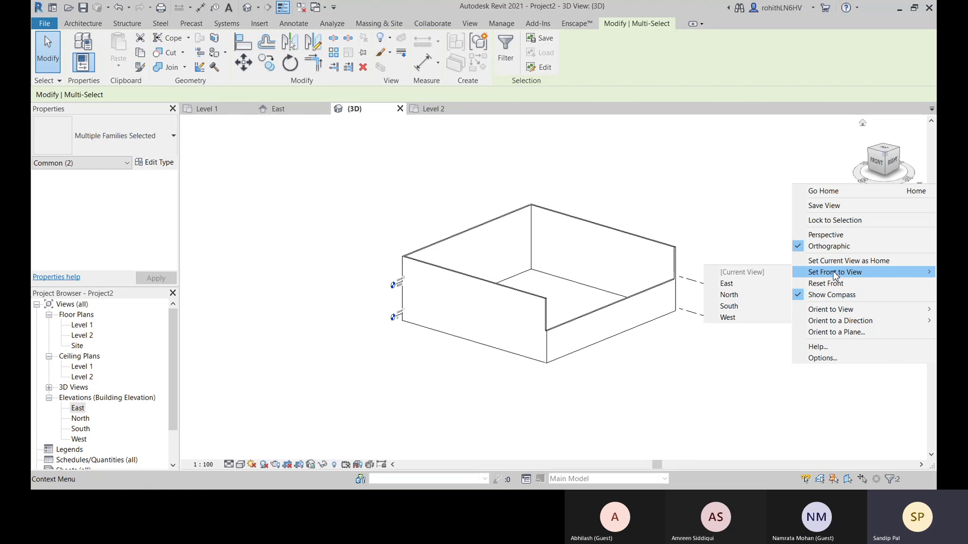
{"action": "left_click", "coordinate": [728, 286]}
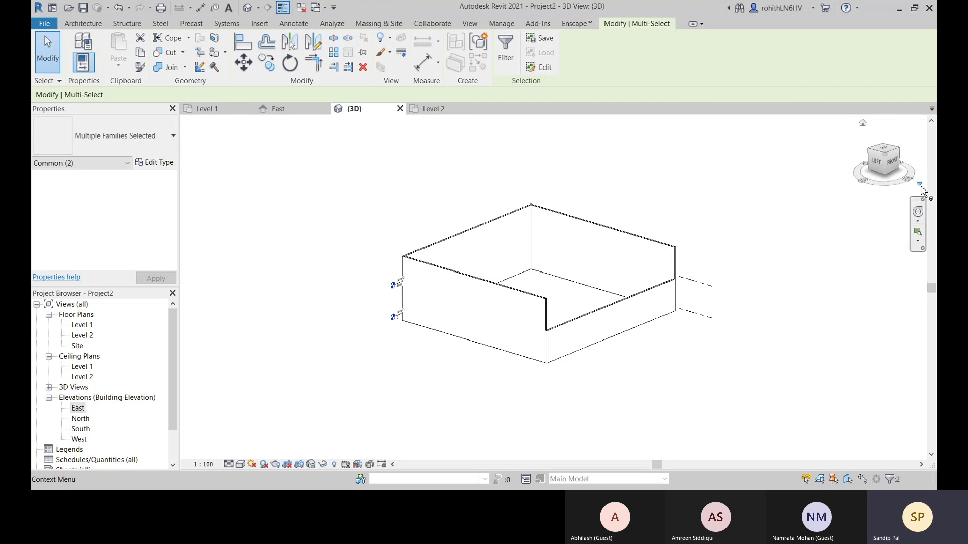
{"action": "left_click", "coordinate": [919, 186]}
{"action": "left_click", "coordinate": [779, 294]}
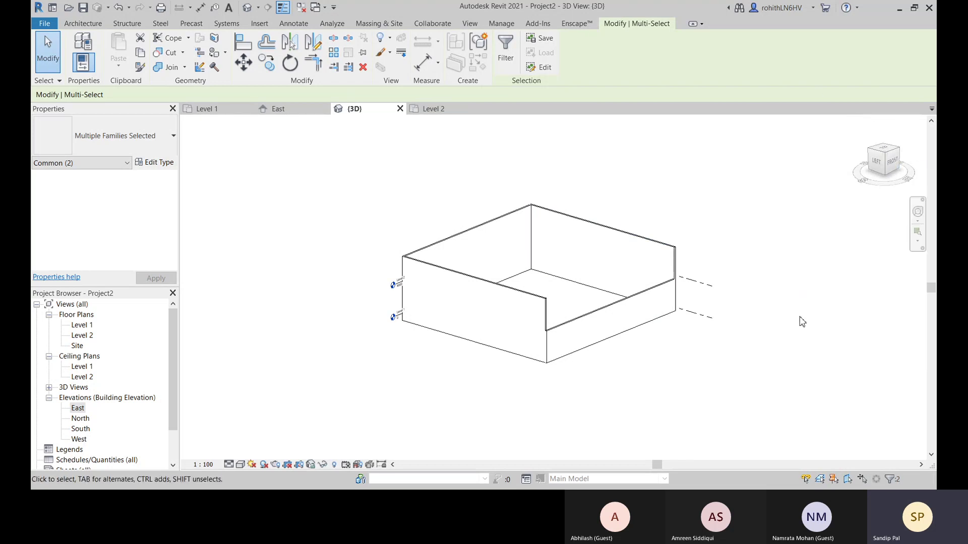
Step: Frame the walls from above the left-front corner and set this current view as the 3D home view
{"action": "middle_click_drag", "start_coordinate": [802, 321], "coordinate": [765, 367], "text": "shift"}
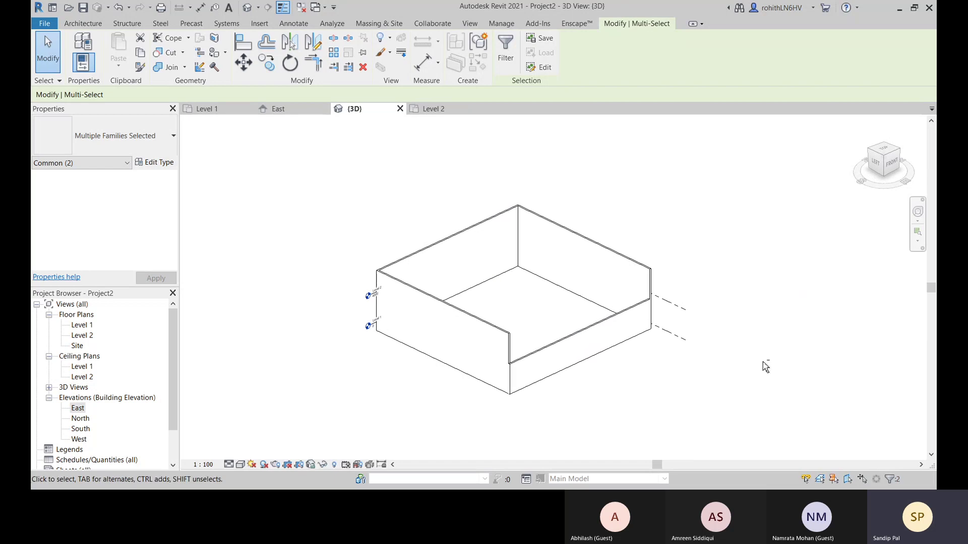
{"action": "scroll", "coordinate": [633, 385], "scroll_direction": "up", "scroll_amount": 5}
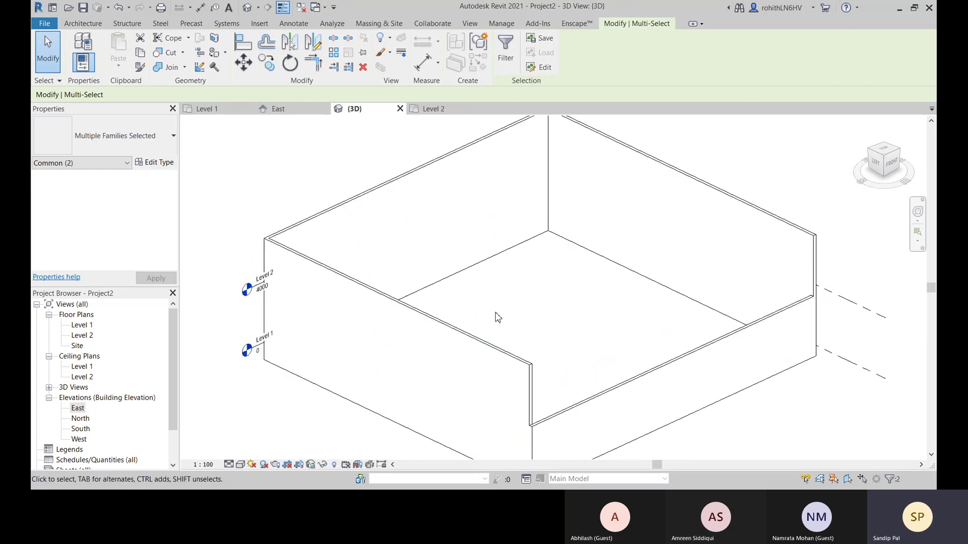
{"action": "scroll", "coordinate": [557, 314], "scroll_direction": "down", "scroll_amount": 1}
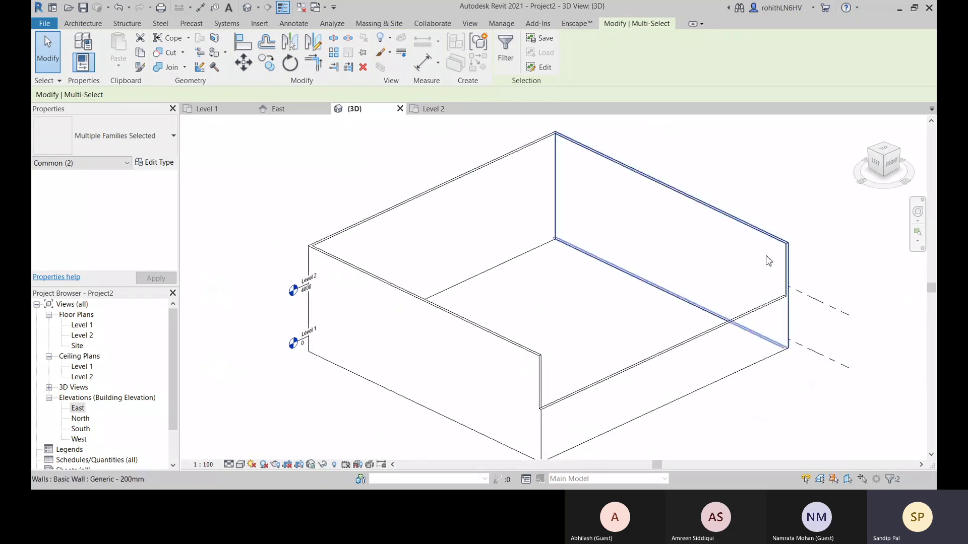
{"action": "middle_click_drag", "start_coordinate": [765, 259], "coordinate": [705, 278]}
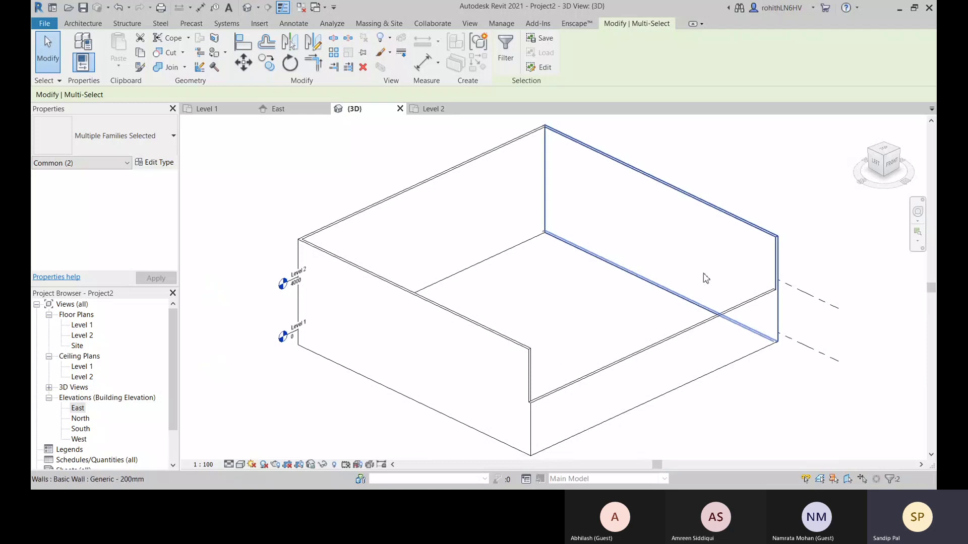
{"action": "middle_click_drag", "start_coordinate": [724, 180], "coordinate": [730, 168]}
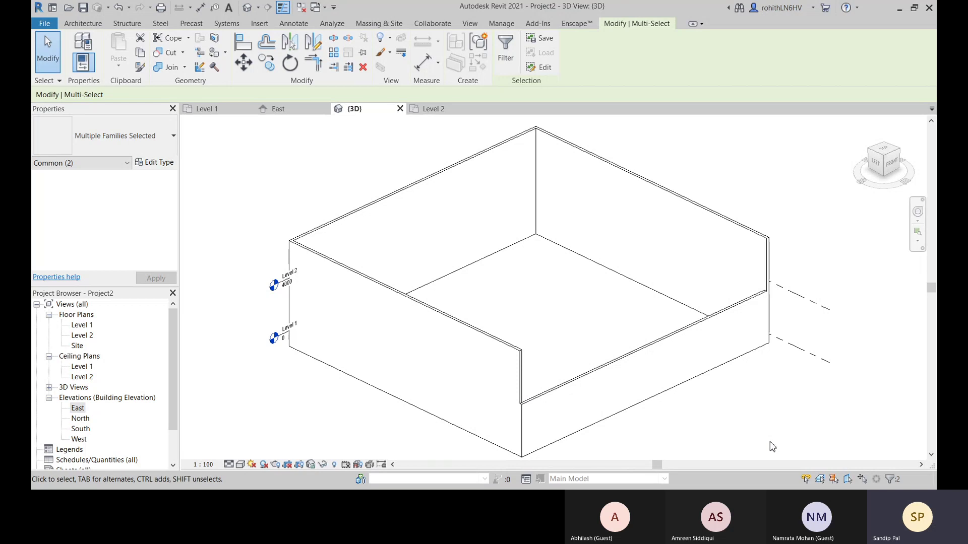
{"action": "left_click", "coordinate": [919, 185]}
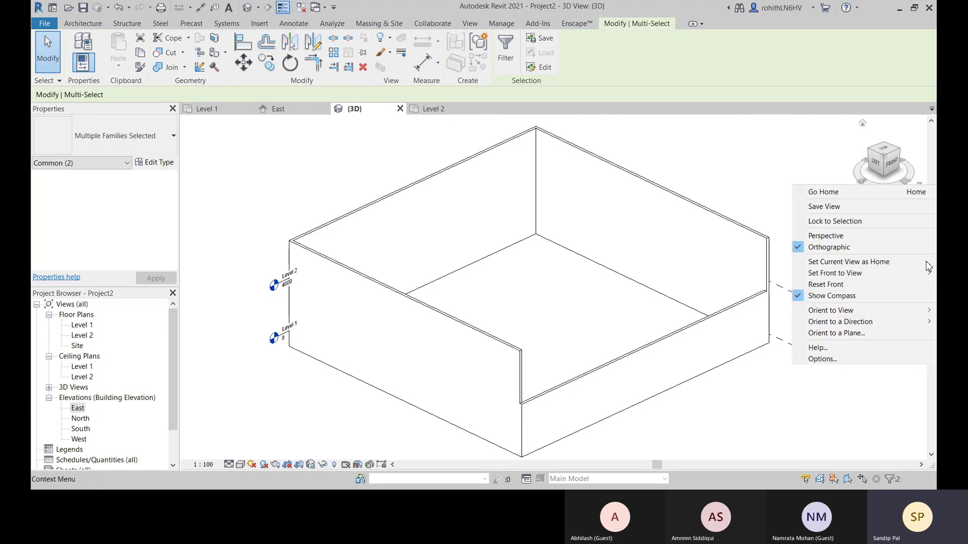
{"action": "left_click", "coordinate": [817, 262]}
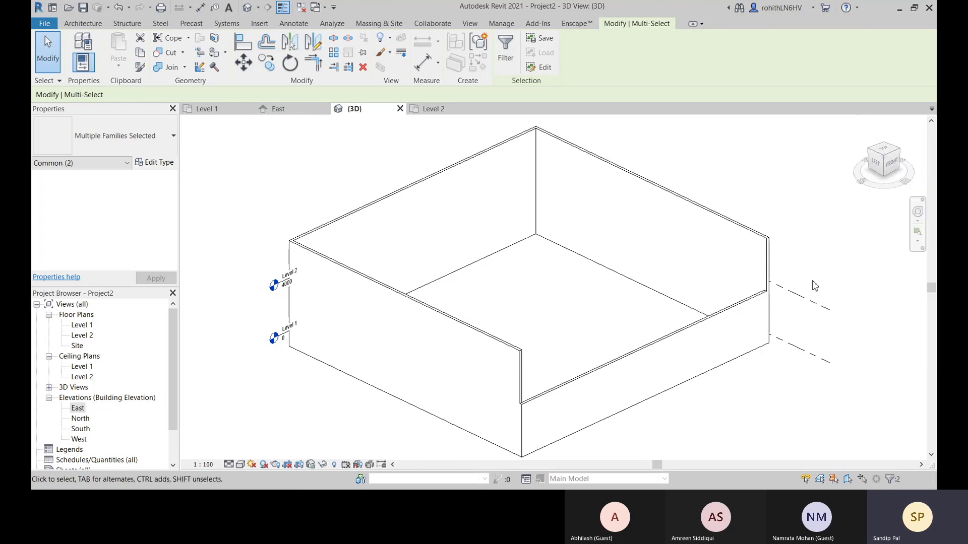
Step: Turn the 3D model away from its saved orientation and return to the home view
{"action": "scroll", "coordinate": [761, 323], "scroll_direction": "down", "scroll_amount": 5}
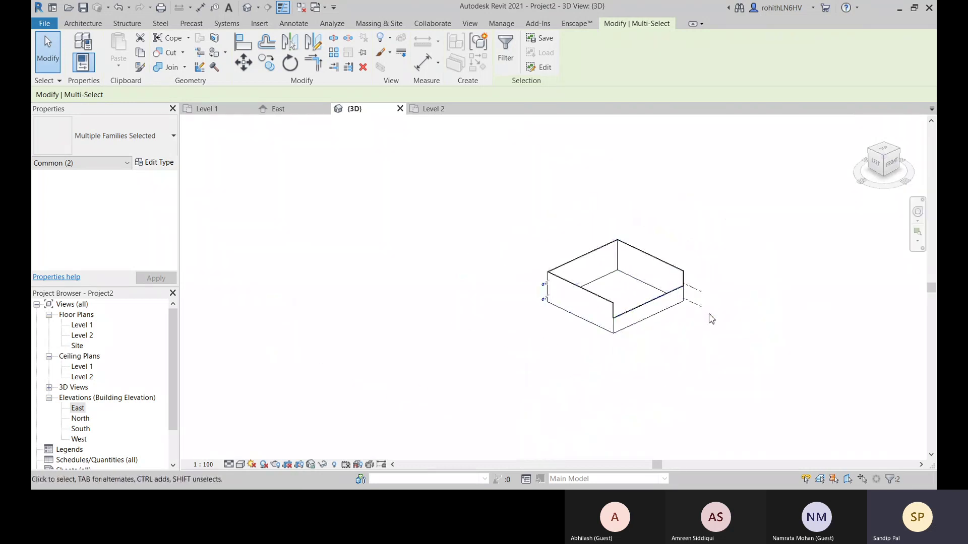
{"action": "middle_click_drag", "start_coordinate": [709, 317], "coordinate": [657, 311], "text": "shift"}
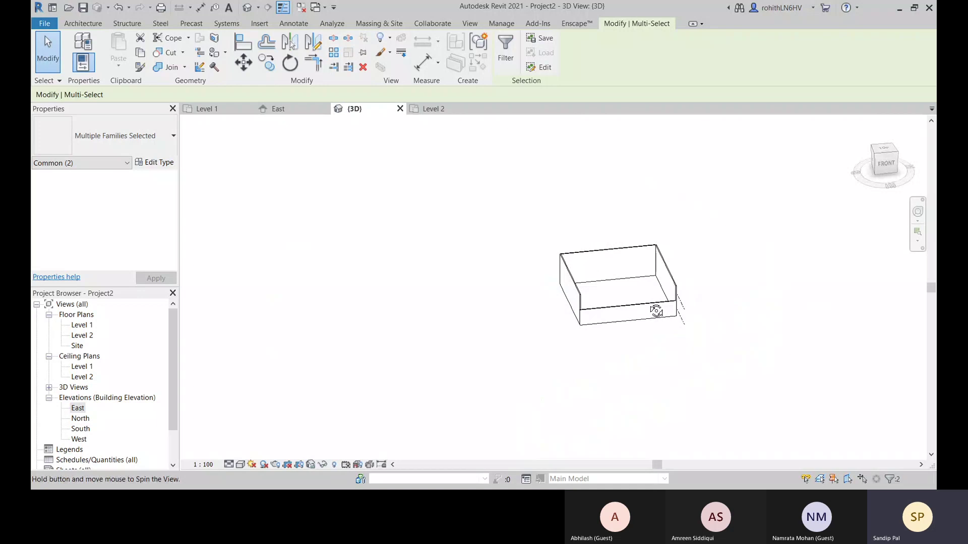
{"action": "left_click", "coordinate": [863, 124]}
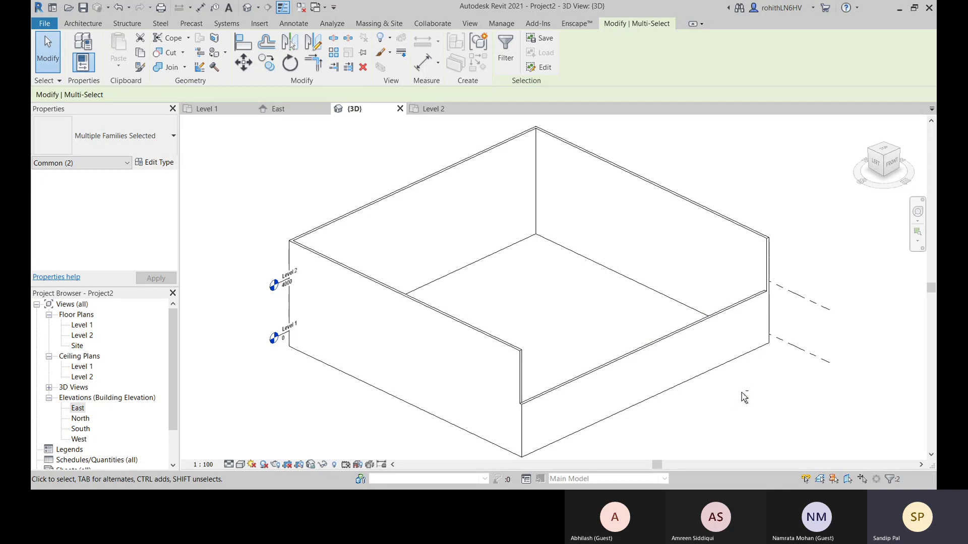
{"action": "middle_click_drag", "start_coordinate": [746, 389], "coordinate": [758, 371], "text": "shift"}
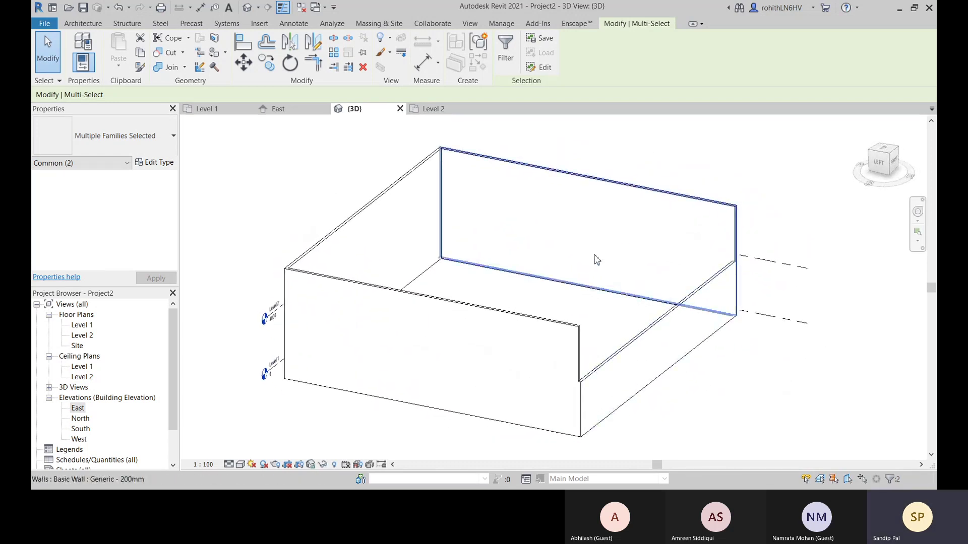
{"action": "middle_click_drag", "start_coordinate": [706, 173], "coordinate": [703, 215]}
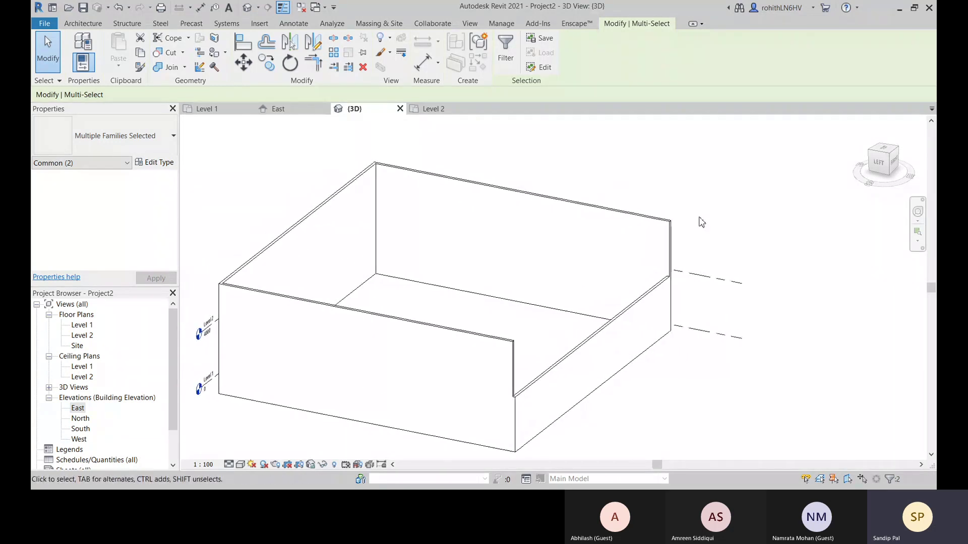
{"action": "scroll", "coordinate": [632, 262], "scroll_direction": "down", "scroll_amount": 3}
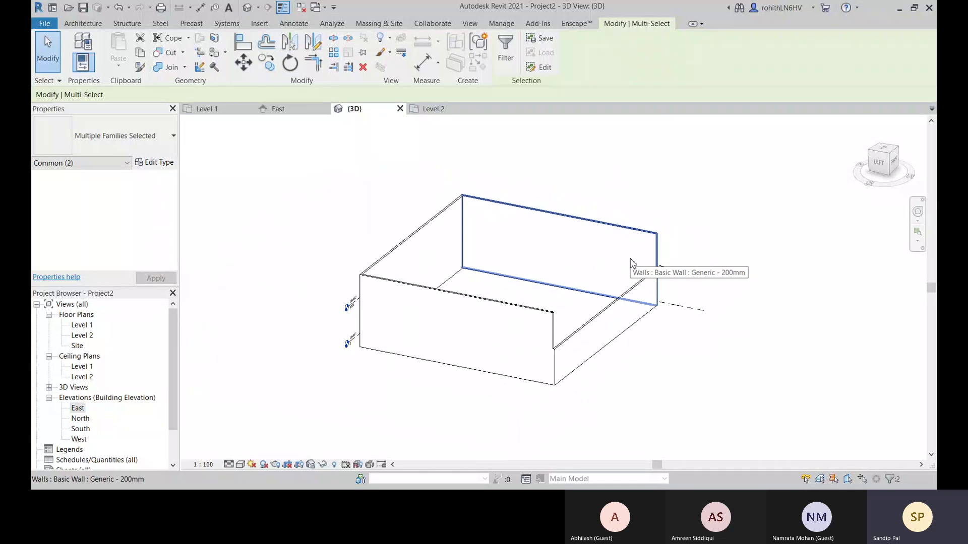
{"action": "scroll", "coordinate": [632, 265], "scroll_direction": "up", "scroll_amount": 1}
{"action": "scroll", "coordinate": [633, 266], "scroll_direction": "down", "scroll_amount": 1}
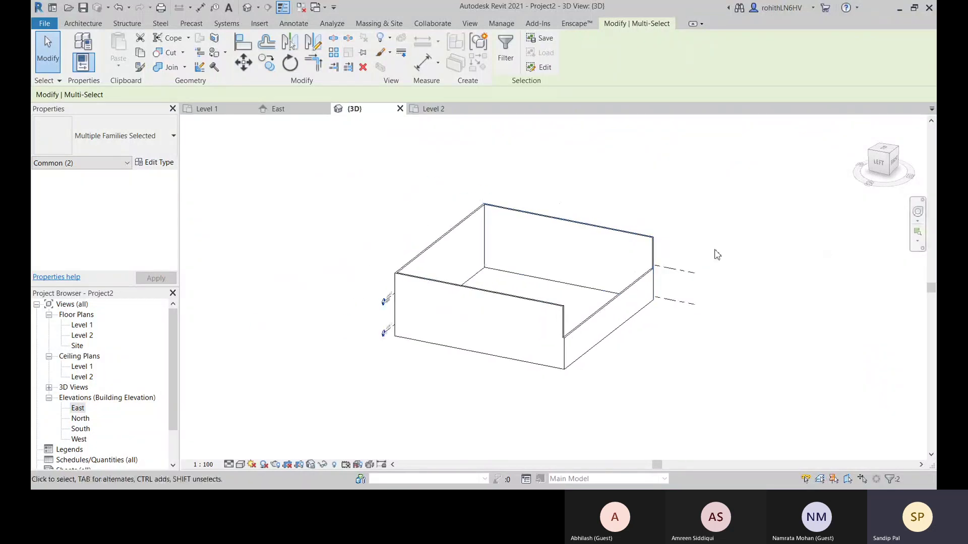
Step: Zoom the 3D view in to a region around the Level 1 and Level 2 markers beside the left wall corner
{"action": "right_click", "coordinate": [642, 180]}
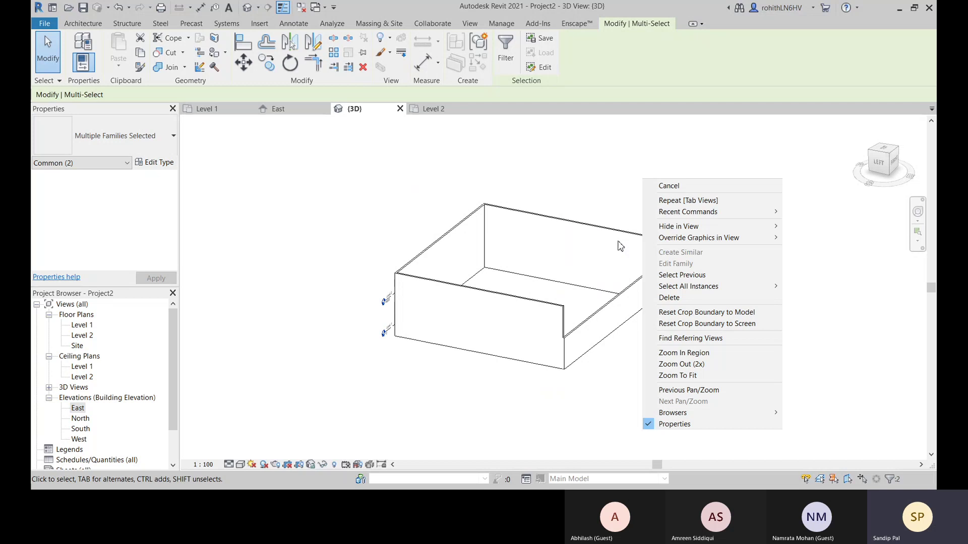
{"action": "left_click", "coordinate": [682, 352]}
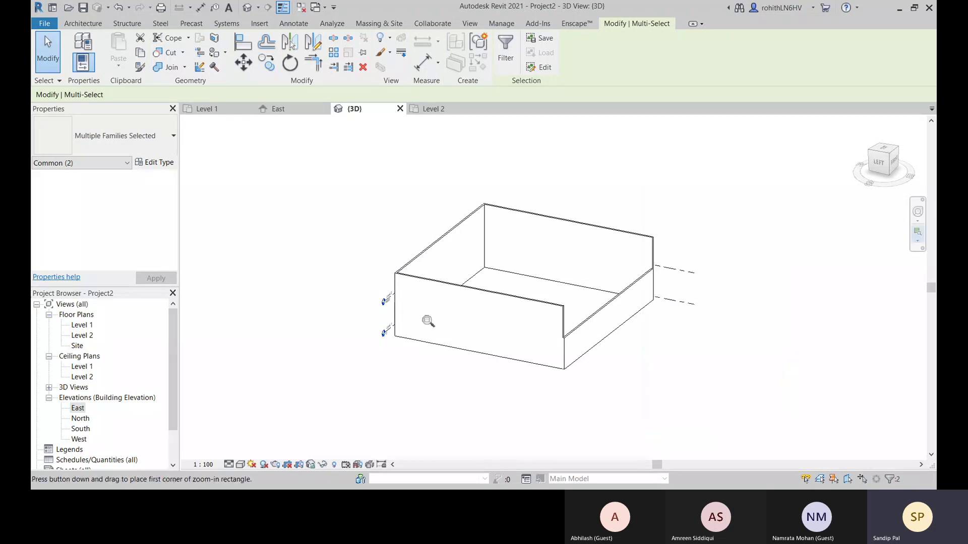
{"action": "left_click_drag", "start_coordinate": [352, 258], "coordinate": [457, 337]}
{"action": "left_click_drag", "start_coordinate": [452, 364], "coordinate": [451, 364]}
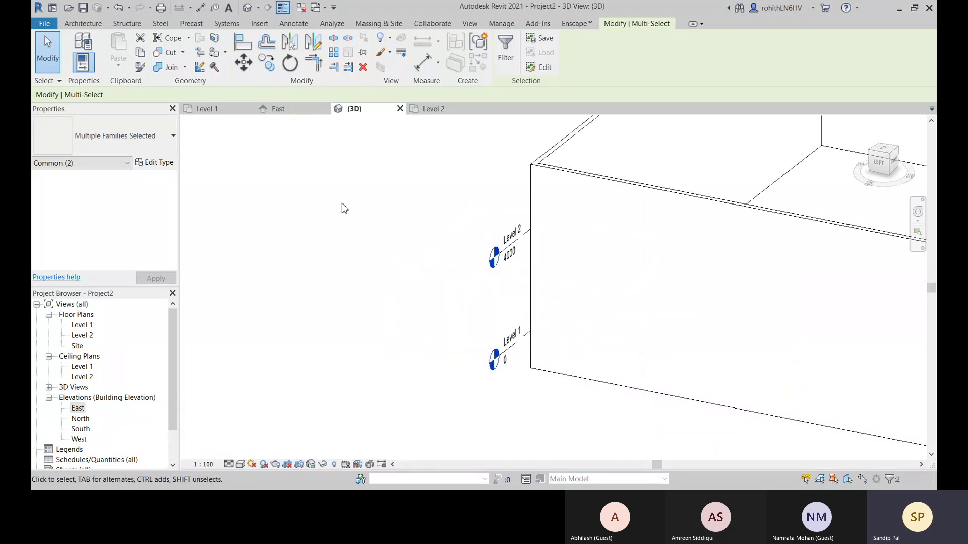
Step: Fit the whole model in the 3D view and zoom out by a factor of two
{"action": "right_click", "coordinate": [340, 223]}
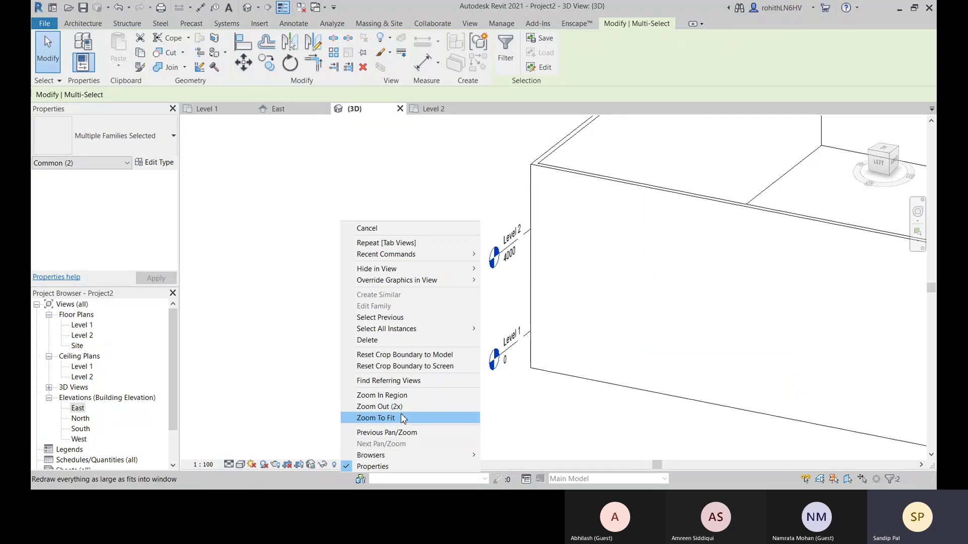
{"action": "left_click", "coordinate": [375, 418]}
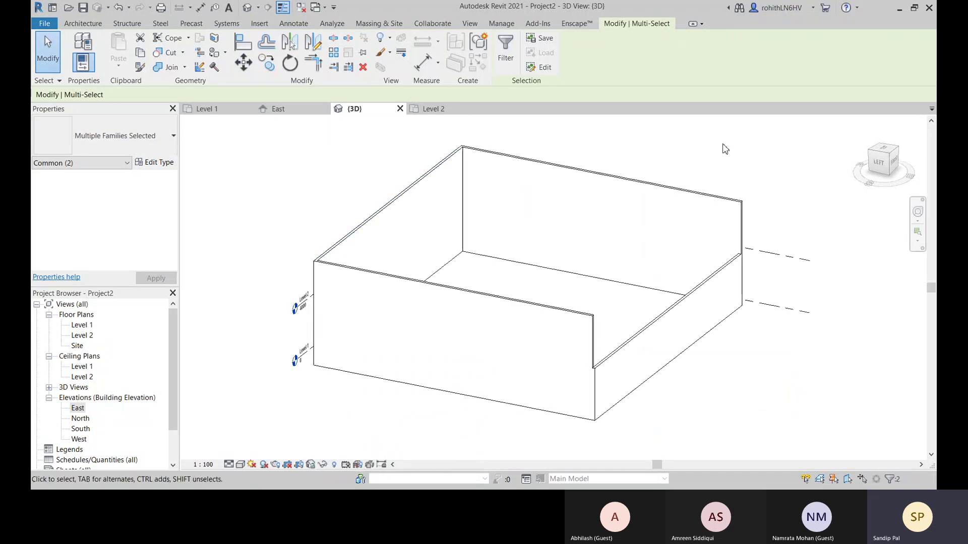
{"action": "right_click", "coordinate": [684, 158]}
{"action": "left_click", "coordinate": [731, 337]}
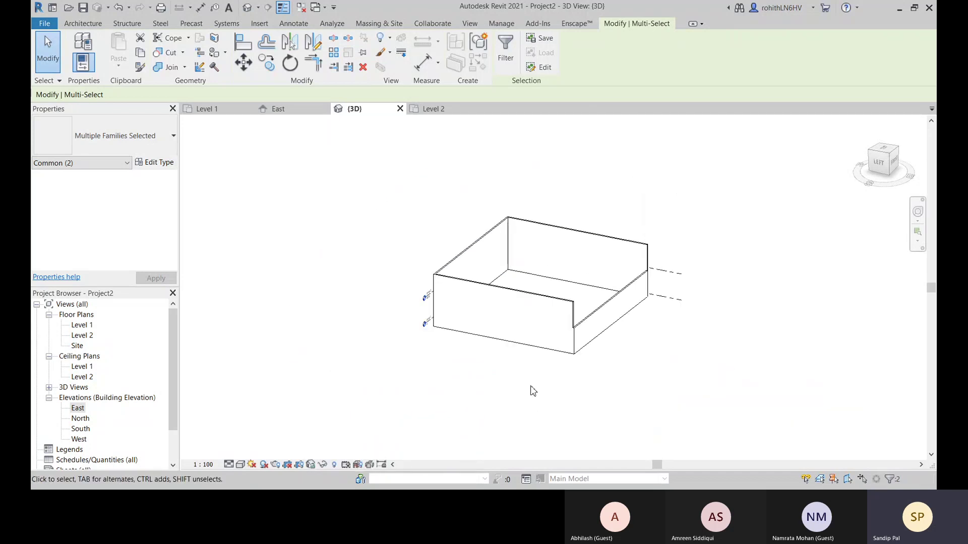
{"action": "right_click", "coordinate": [632, 185]}
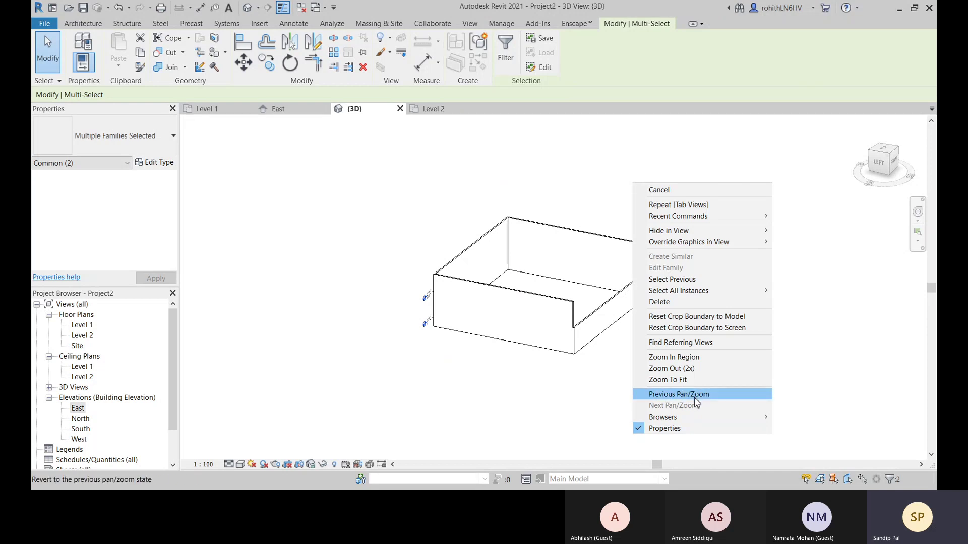
{"action": "left_click", "coordinate": [810, 250]}
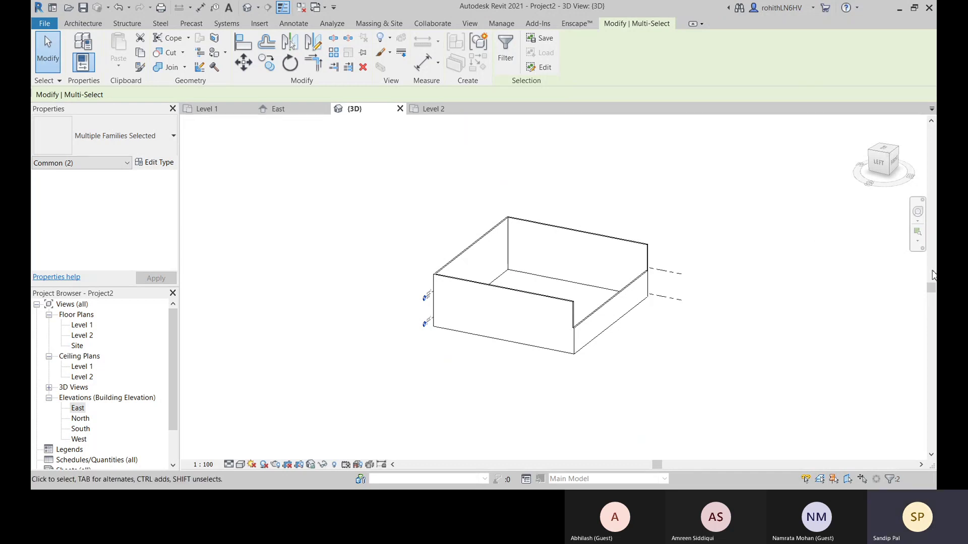
Step: Show the Full Navigation Wheel and use it to zoom and orbit around the walls
{"action": "left_click", "coordinate": [918, 221]}
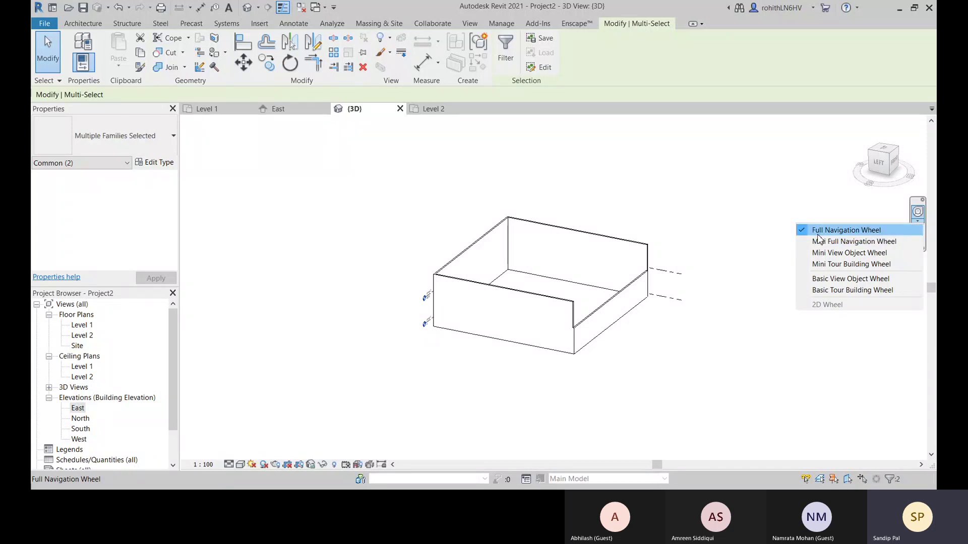
{"action": "left_click", "coordinate": [919, 213]}
{"action": "left_click", "coordinate": [918, 213]}
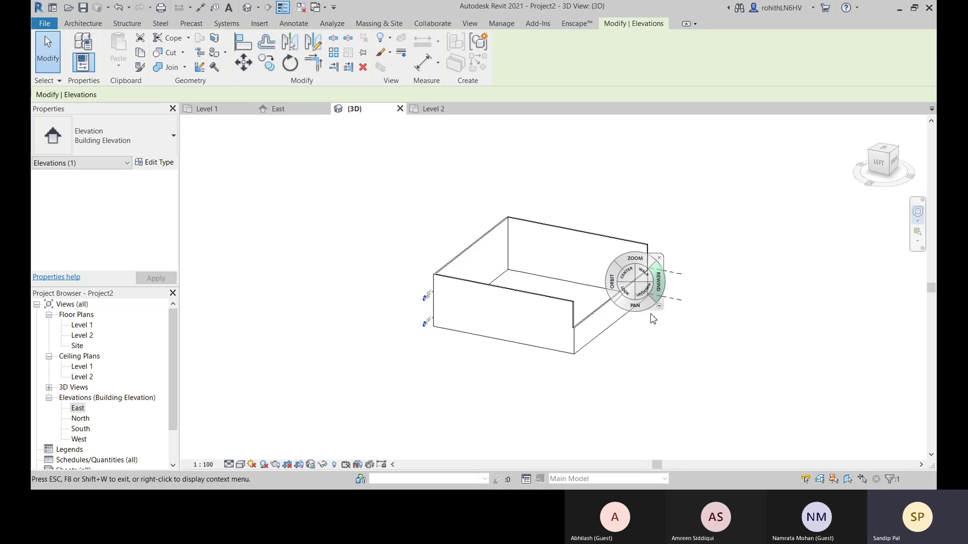
{"action": "left_click_drag", "start_coordinate": [523, 319], "coordinate": [534, 326]}
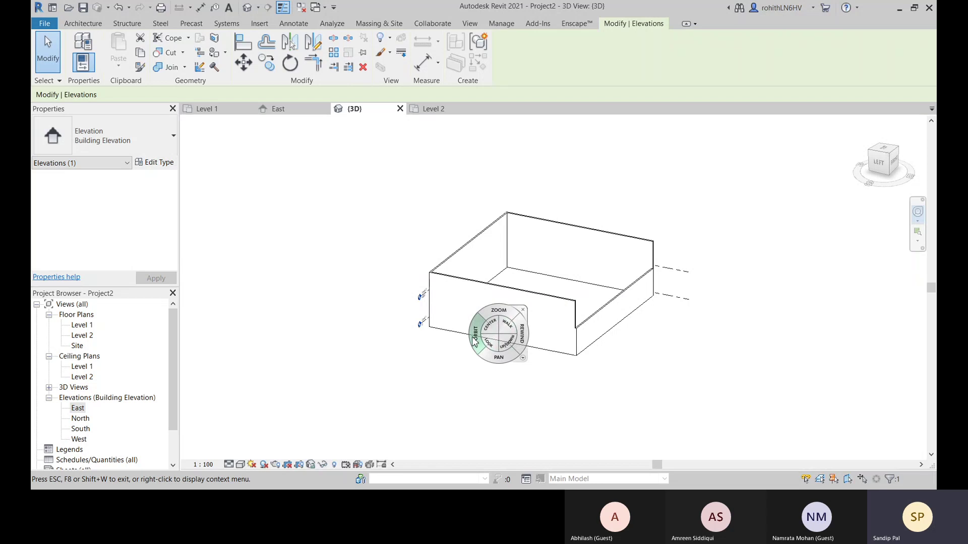
{"action": "left_click_drag", "start_coordinate": [475, 338], "coordinate": [386, 376]}
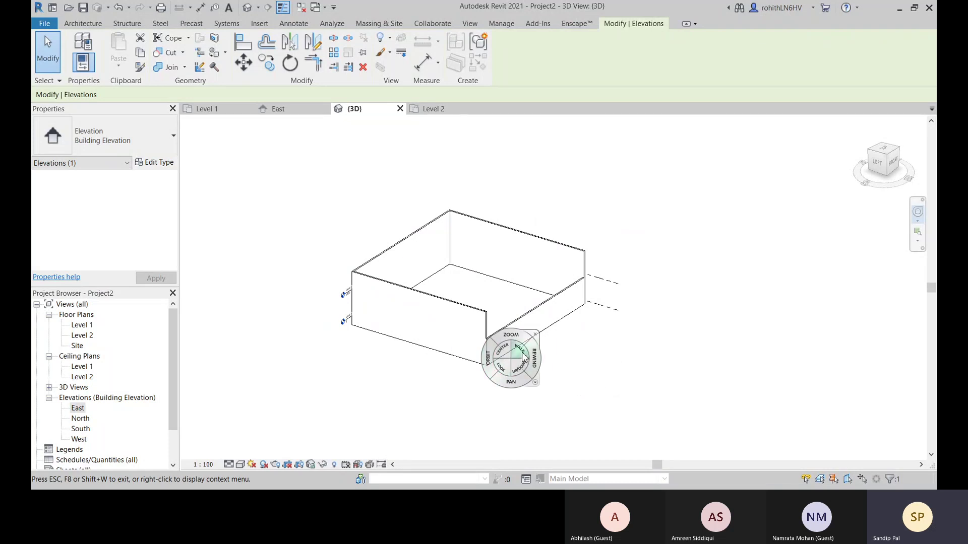
Step: Rewind or pan the walls with the navigation wheel, zoom in on the front corner and try the Walk tool
{"action": "left_click", "coordinate": [544, 416]}
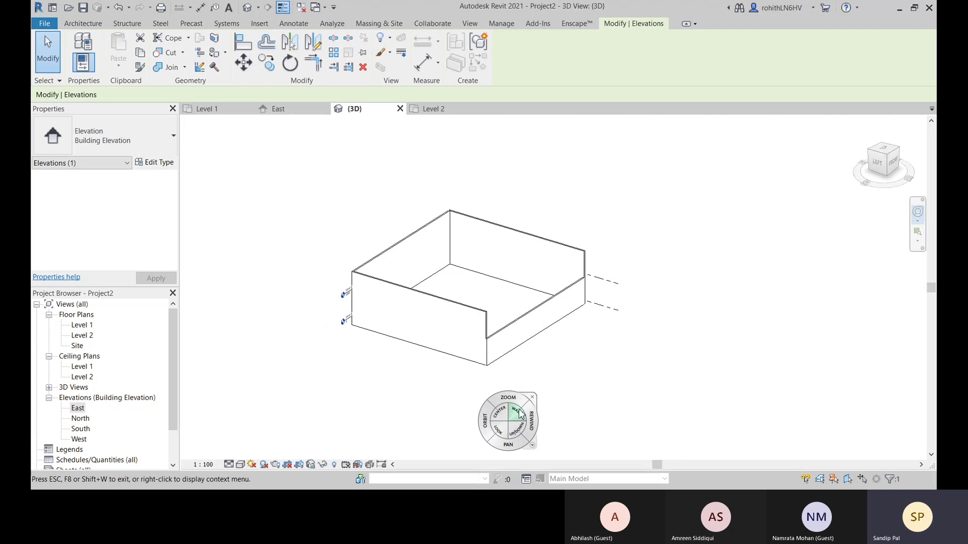
{"action": "left_click", "coordinate": [519, 413]}
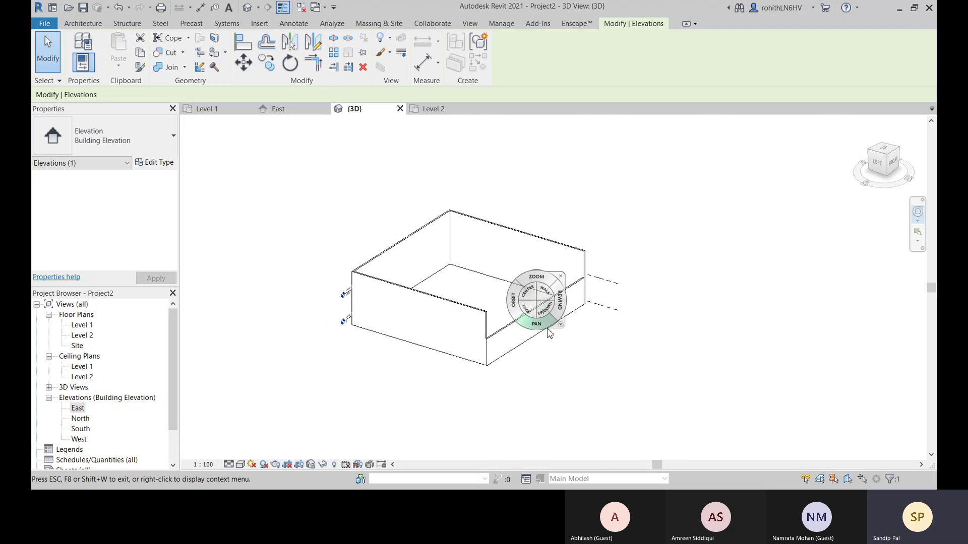
{"action": "left_click_drag", "start_coordinate": [560, 302], "coordinate": [497, 347]}
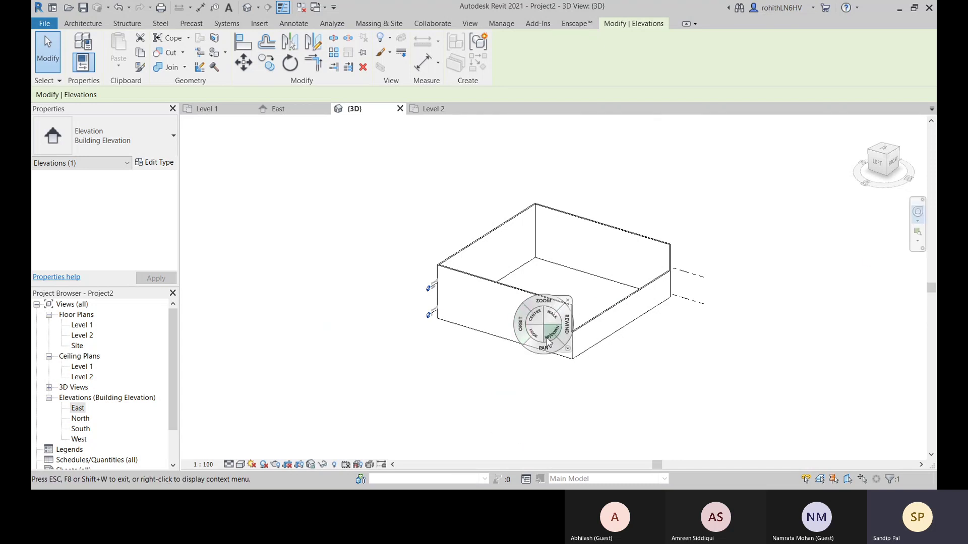
{"action": "scroll", "coordinate": [557, 323], "scroll_direction": "up", "scroll_amount": 1}
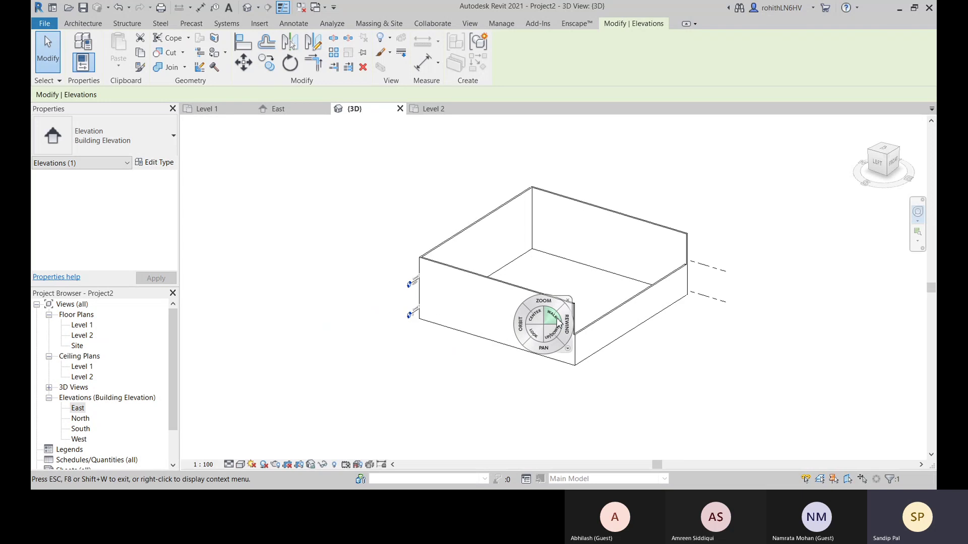
{"action": "scroll", "coordinate": [553, 320], "scroll_direction": "up", "scroll_amount": 4}
{"action": "left_click", "coordinate": [554, 321]}
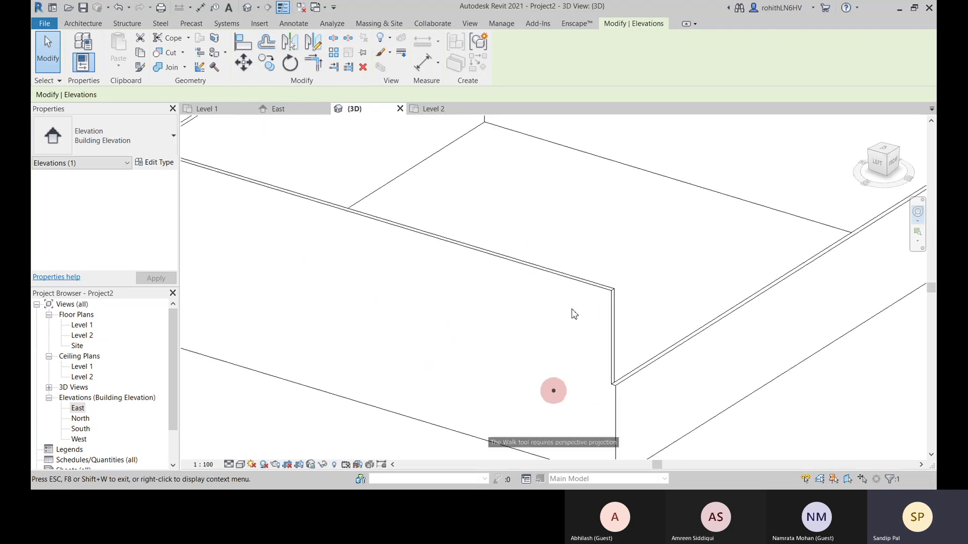
Step: Switch the 3D view from orthographic to perspective projection
{"action": "left_click", "coordinate": [919, 185]}
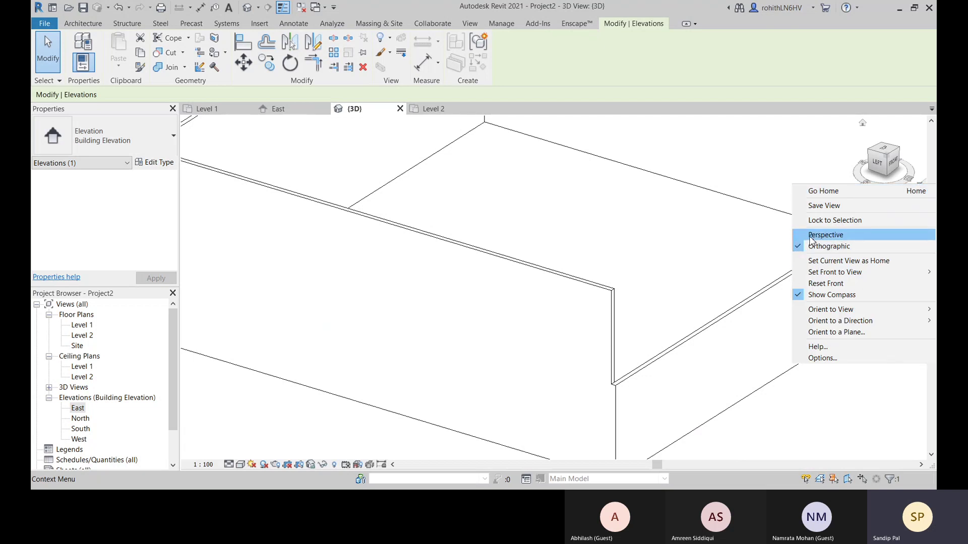
{"action": "right_click", "coordinate": [589, 243]}
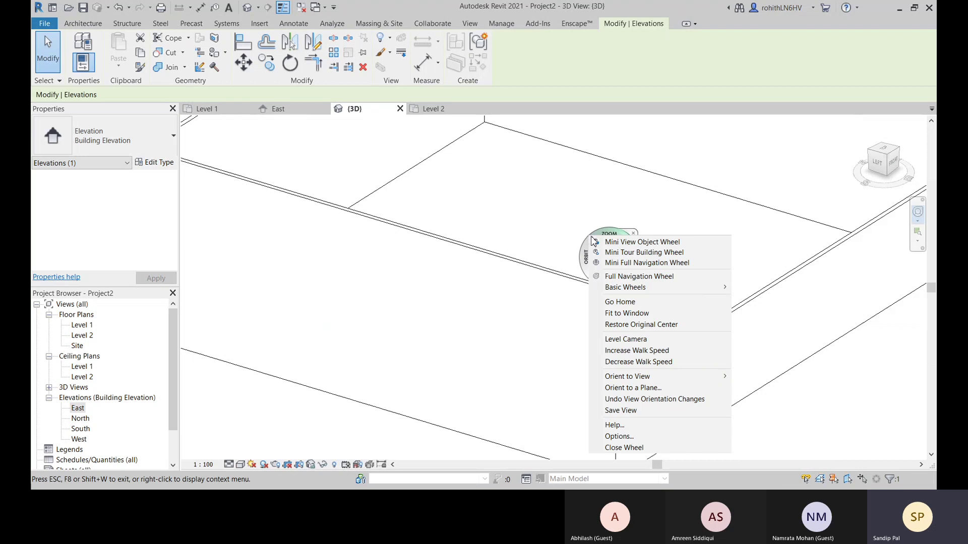
{"action": "left_click", "coordinate": [740, 222]}
{"action": "left_click", "coordinate": [899, 188]}
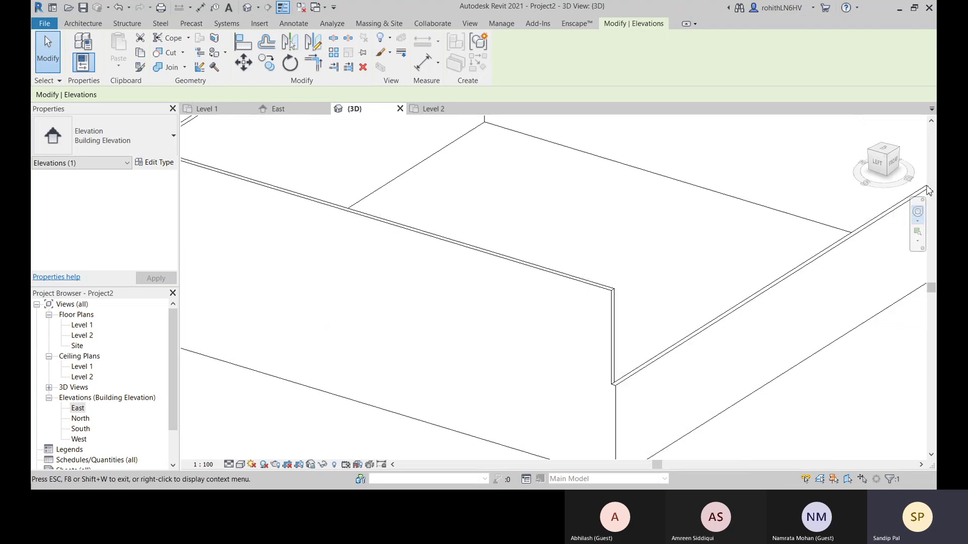
{"action": "left_click", "coordinate": [919, 190]}
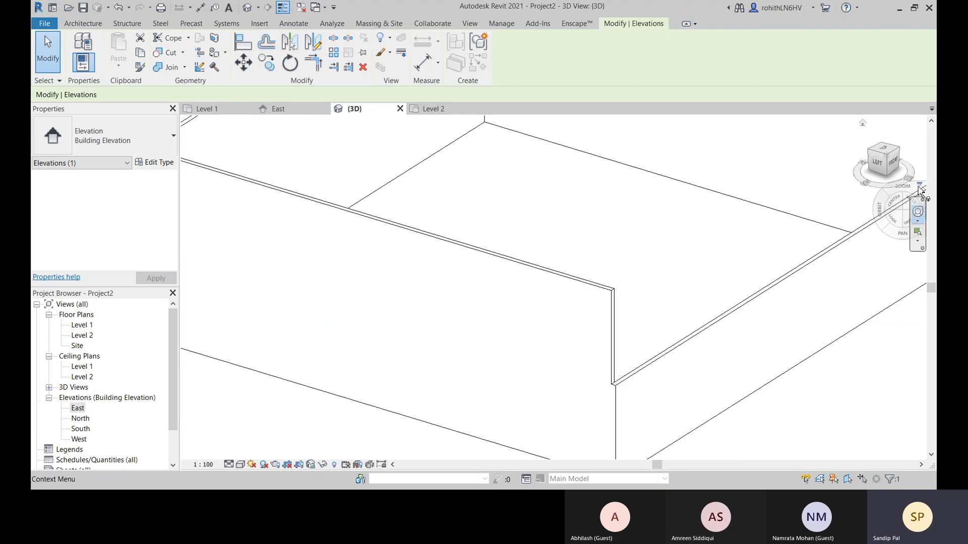
{"action": "left_click", "coordinate": [920, 187]}
{"action": "left_click", "coordinate": [827, 234]}
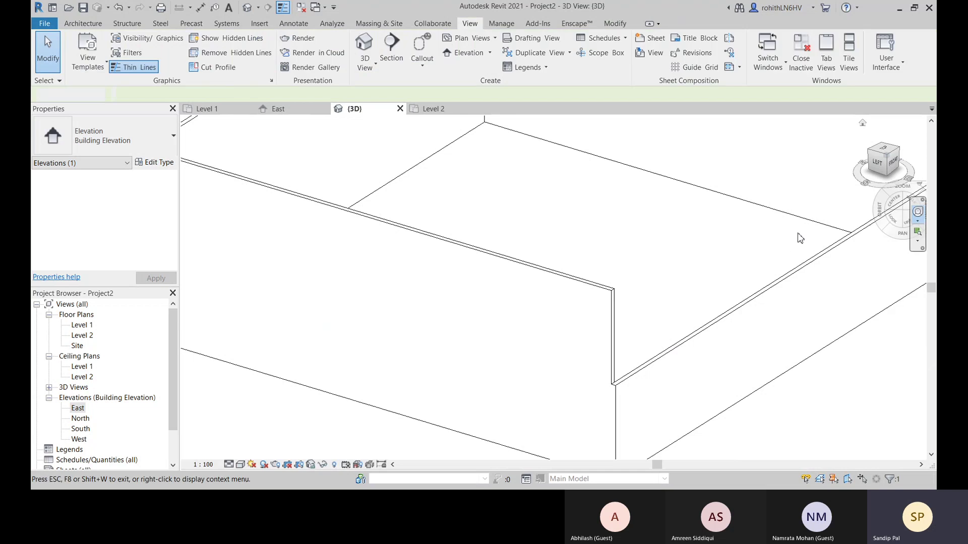
Step: Move through the perspective view with the Full Navigation Wheel to look at the walls from inside the enclosure
{"action": "scroll", "coordinate": [613, 295], "scroll_direction": "down", "scroll_amount": 1}
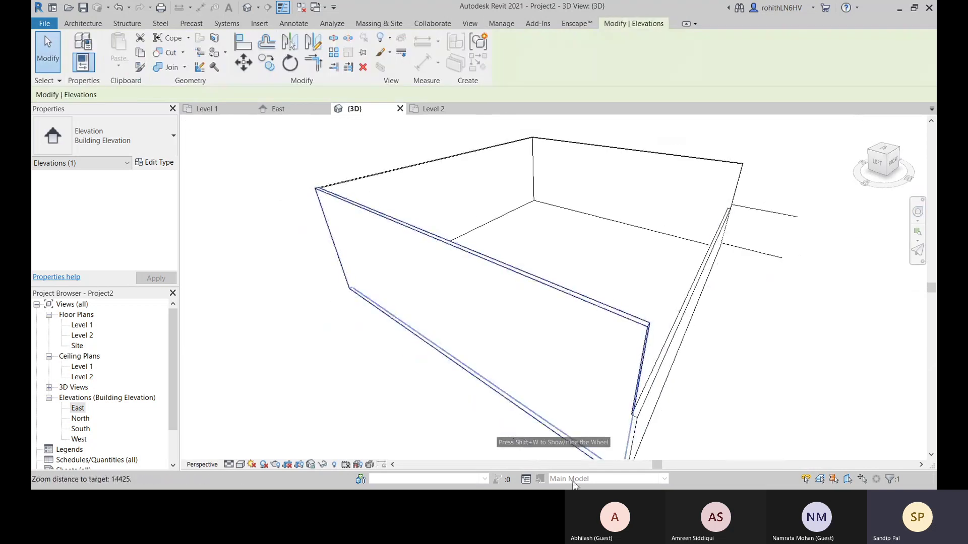
{"action": "left_click", "coordinate": [918, 211]}
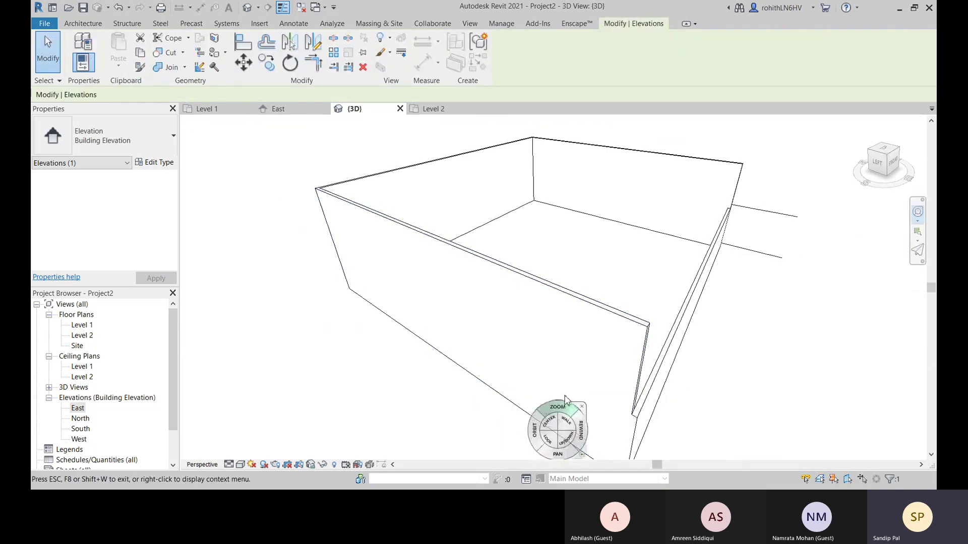
{"action": "mouse_move", "coordinate": [578, 367]}
{"action": "left_mouse_down"}
{"action": "mouse_move", "coordinate": [539, 313]}
{"action": "mouse_move", "coordinate": [364, 348]}
{"action": "mouse_move", "coordinate": [216, 434]}
{"action": "mouse_move", "coordinate": [232, 430]}
{"action": "mouse_move", "coordinate": [186, 123]}
{"action": "mouse_move", "coordinate": [386, 383]}
{"action": "mouse_move", "coordinate": [430, 318]}
{"action": "mouse_move", "coordinate": [205, 352]}
{"action": "mouse_move", "coordinate": [375, 319]}
{"action": "mouse_move", "coordinate": [470, 339]}
{"action": "mouse_move", "coordinate": [497, 328]}
{"action": "mouse_move", "coordinate": [529, 335]}
{"action": "left_mouse_up"}
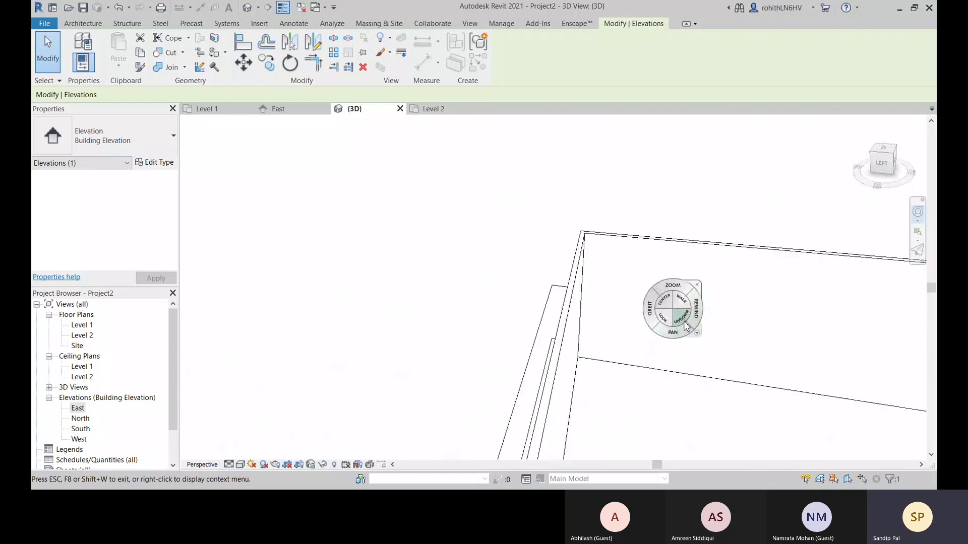
{"action": "mouse_move", "coordinate": [680, 323]}
{"action": "left_mouse_down"}
{"action": "mouse_move", "coordinate": [677, 405]}
{"action": "mouse_move", "coordinate": [676, 135]}
{"action": "mouse_move", "coordinate": [758, 315]}
{"action": "mouse_move", "coordinate": [784, 298]}
{"action": "mouse_move", "coordinate": [726, 330]}
{"action": "left_mouse_up"}
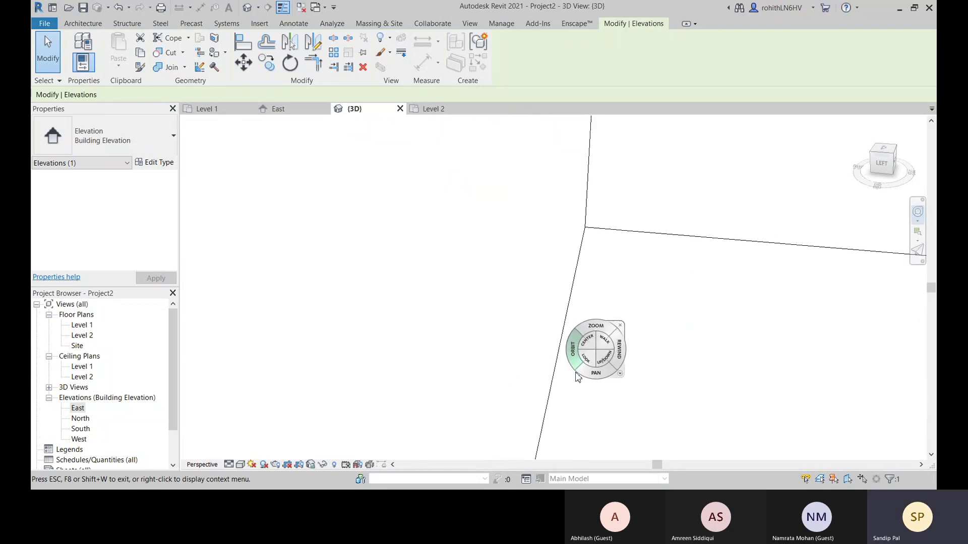
{"action": "left_click_drag", "start_coordinate": [591, 352], "coordinate": [681, 361]}
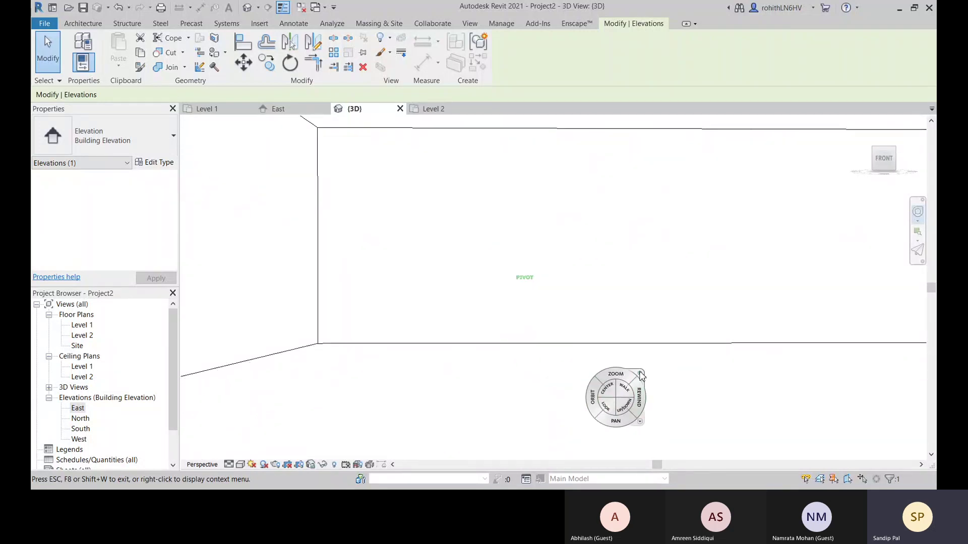
Step: Close the navigation wheel, switch the 3D view from perspective to orthographic and return it to the home view
{"action": "left_click", "coordinate": [640, 374]}
{"action": "left_click", "coordinate": [919, 184]}
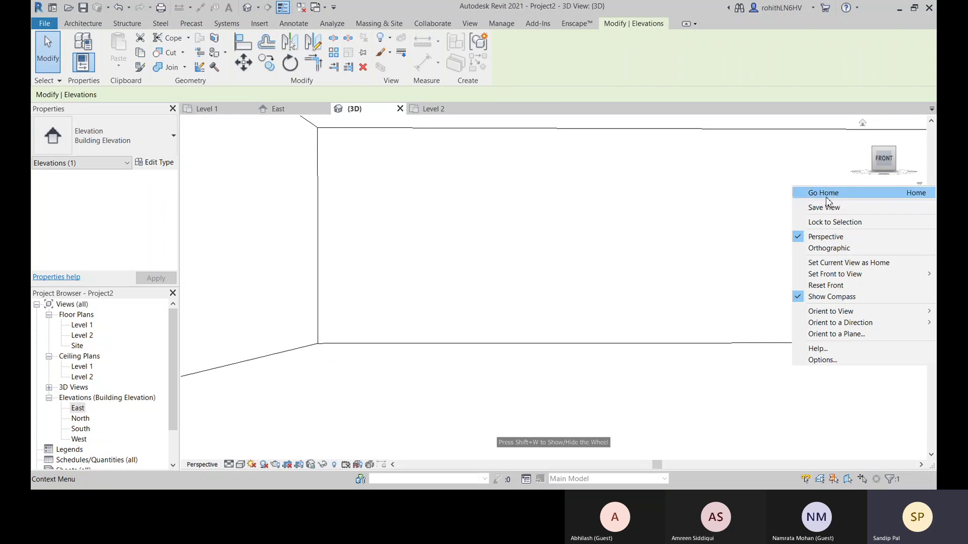
{"action": "left_click", "coordinate": [829, 248]}
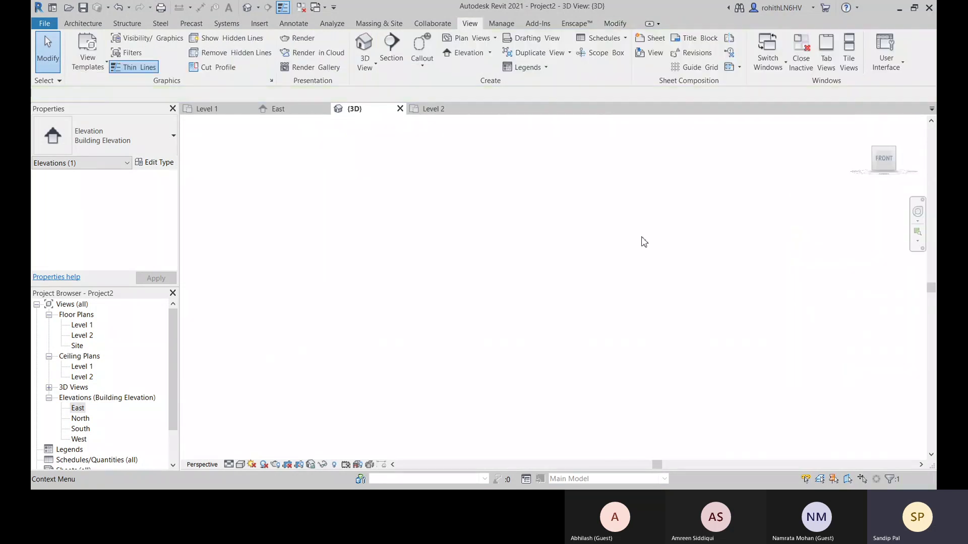
{"action": "left_click", "coordinate": [863, 123]}
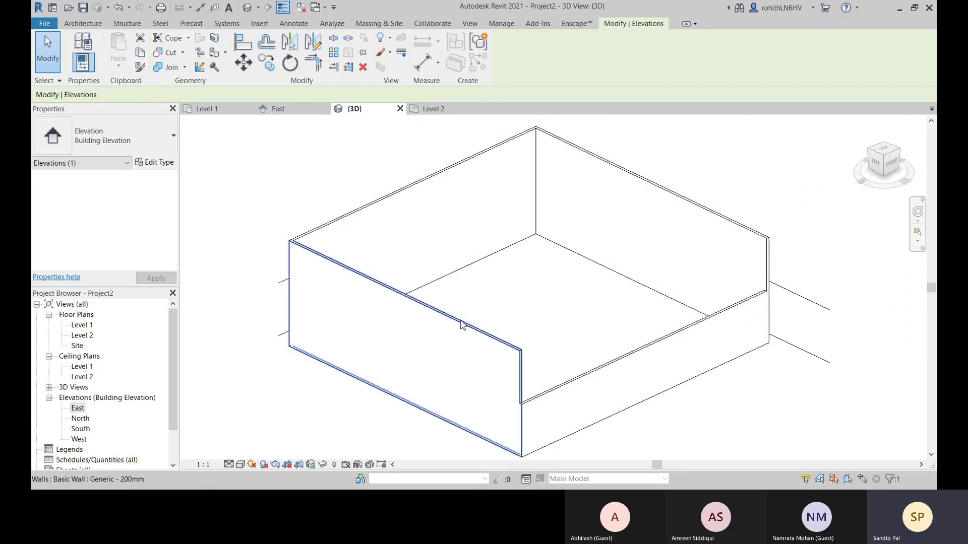
{"action": "middle_click_drag", "start_coordinate": [460, 321], "coordinate": [472, 333]}
{"action": "middle_click_drag", "start_coordinate": [277, 276], "coordinate": [281, 264]}
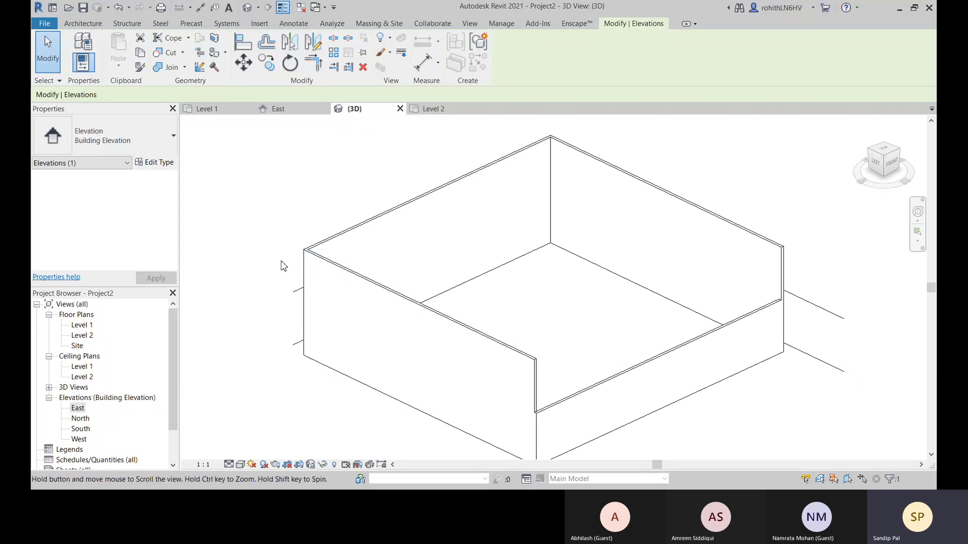
Step: Open the program options and set the save reminder interval to 30 minutes in the general settings
{"action": "left_click", "coordinate": [44, 24]}
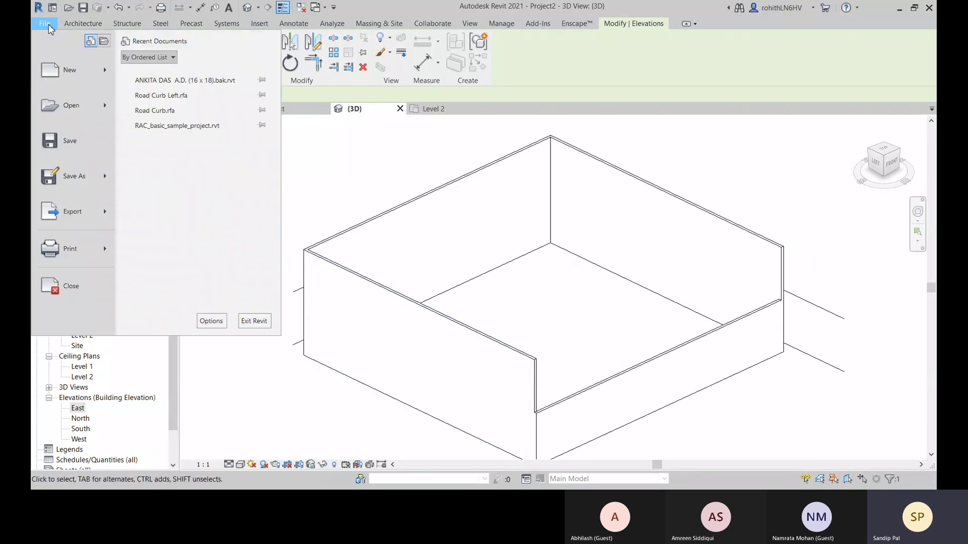
{"action": "left_click", "coordinate": [211, 321]}
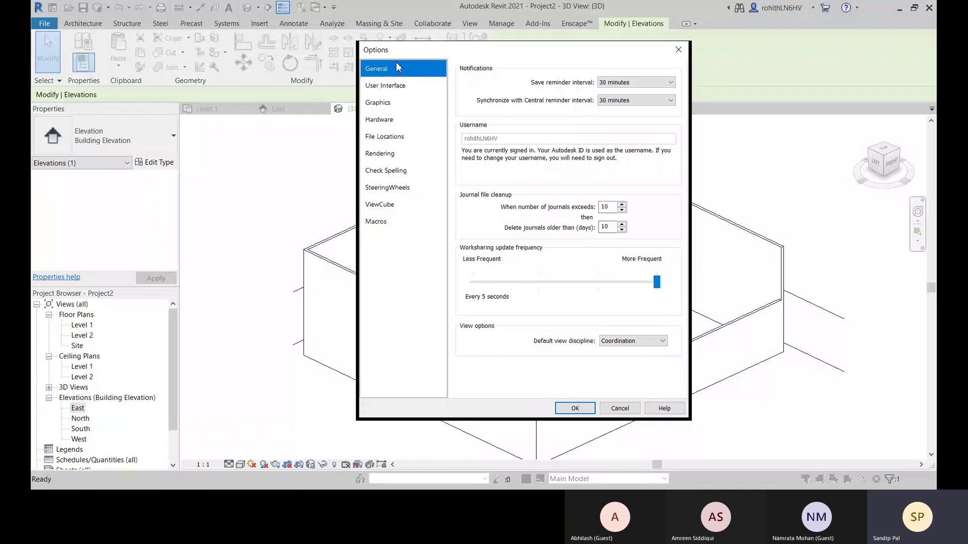
{"action": "left_click_drag", "start_coordinate": [497, 54], "coordinate": [472, 59]}
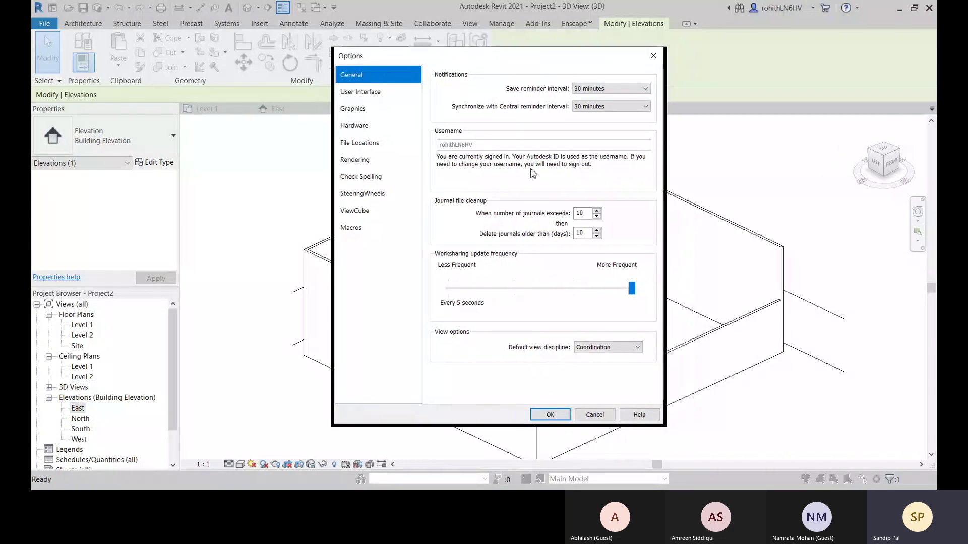
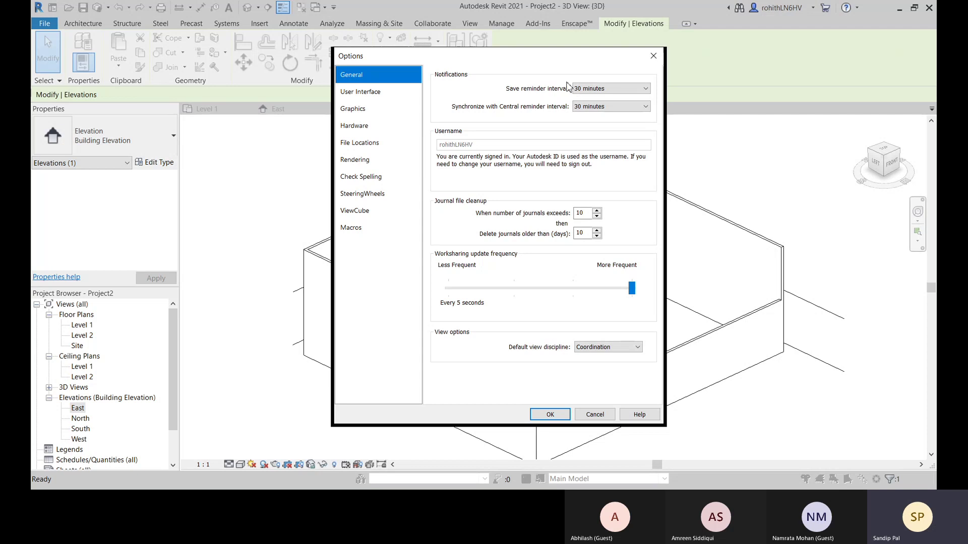
{"action": "left_click_drag", "start_coordinate": [559, 59], "coordinate": [540, 59]}
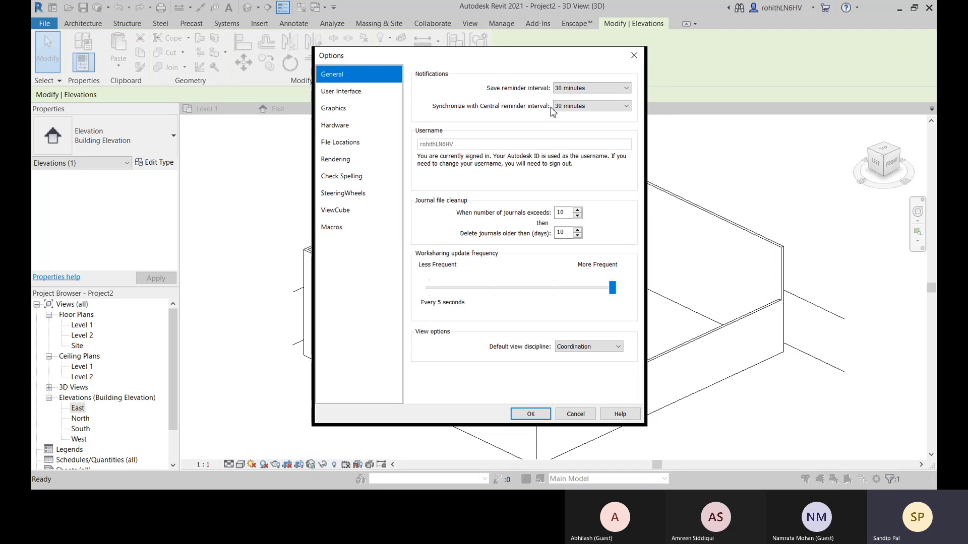
{"action": "left_click", "coordinate": [569, 90]}
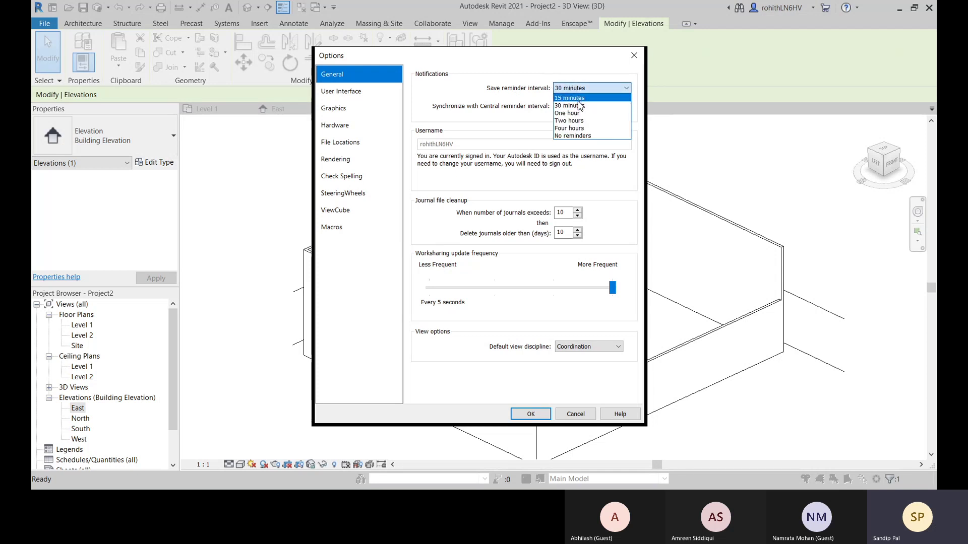
{"action": "left_click", "coordinate": [581, 106]}
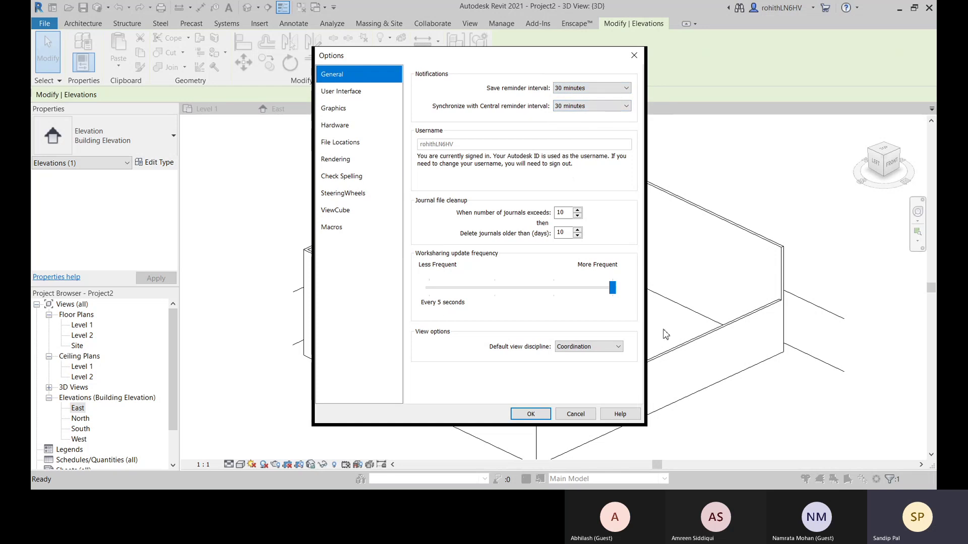
Step: Review the list of tools and analyses in the User Interface options
{"action": "left_click", "coordinate": [341, 91]}
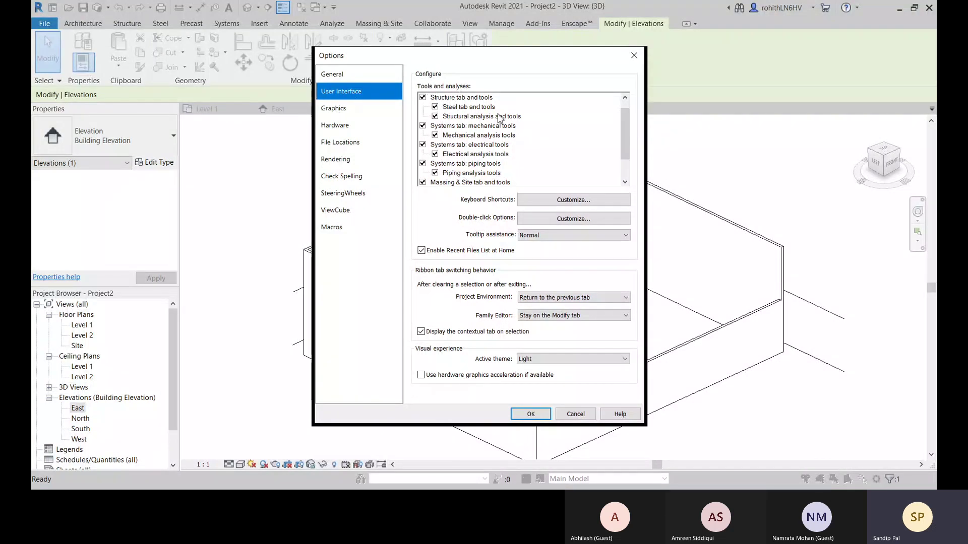
{"action": "scroll", "coordinate": [459, 130], "scroll_direction": "down", "scroll_amount": 3}
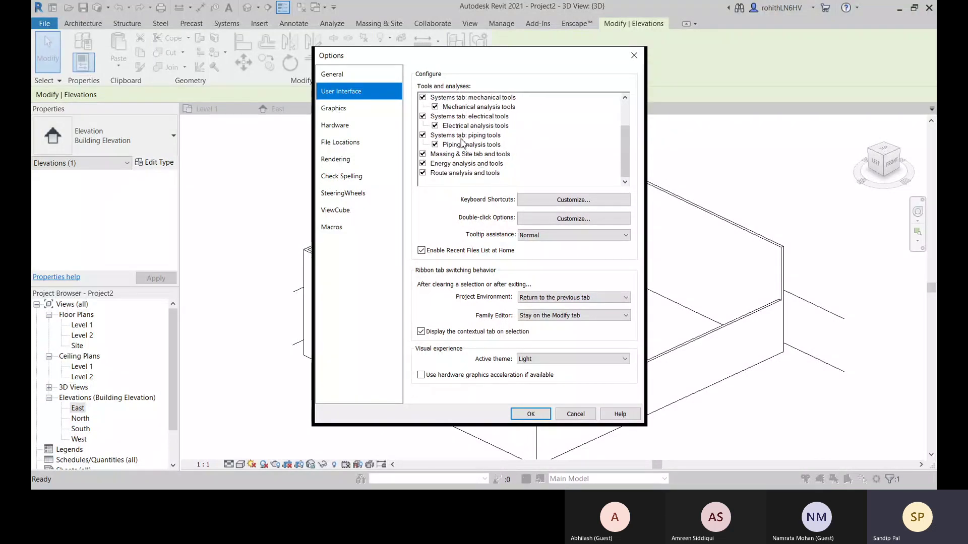
{"action": "scroll", "coordinate": [461, 118], "scroll_direction": "up", "scroll_amount": 3}
{"action": "scroll", "coordinate": [461, 115], "scroll_direction": "up", "scroll_amount": 1}
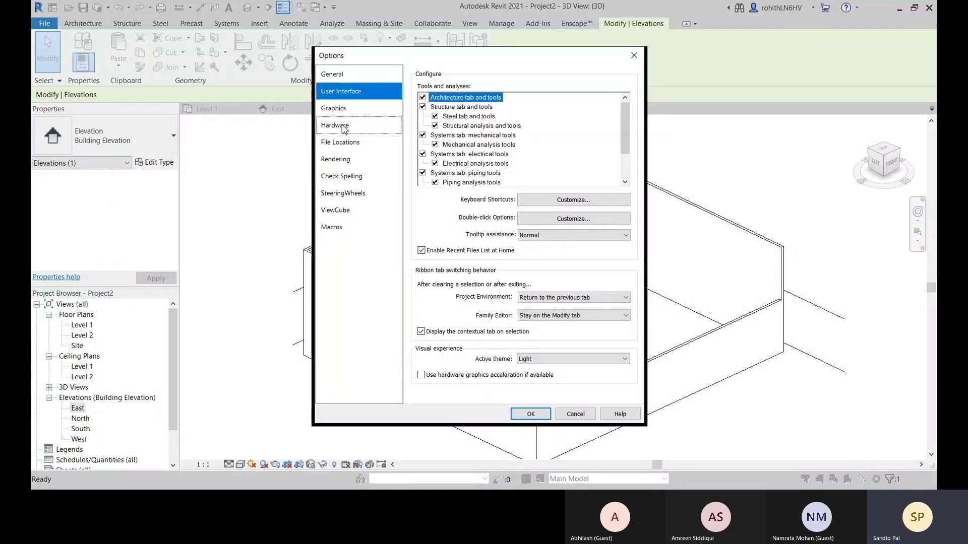
Step: Set the view background color to black in the Graphics options and apply the change
{"action": "left_click", "coordinate": [333, 108]}
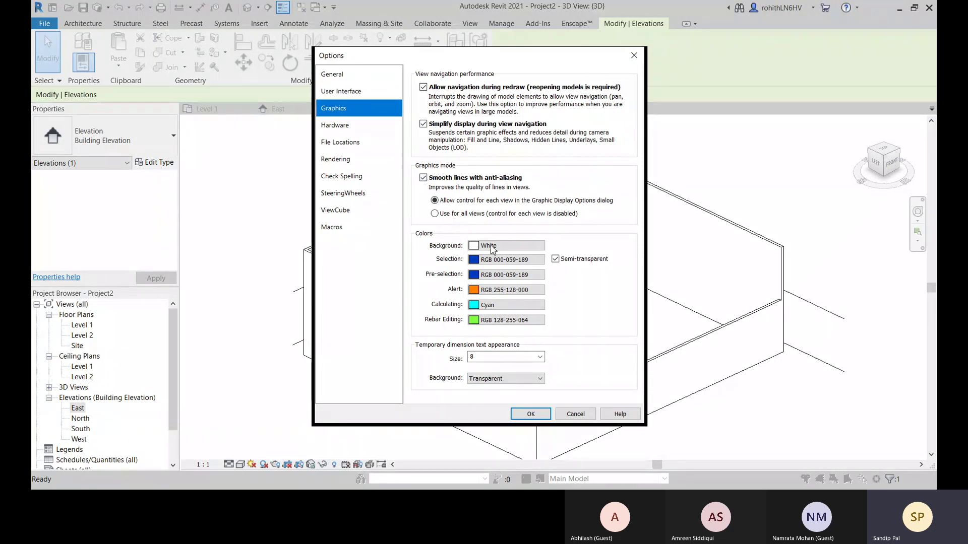
{"action": "left_click", "coordinate": [474, 247]}
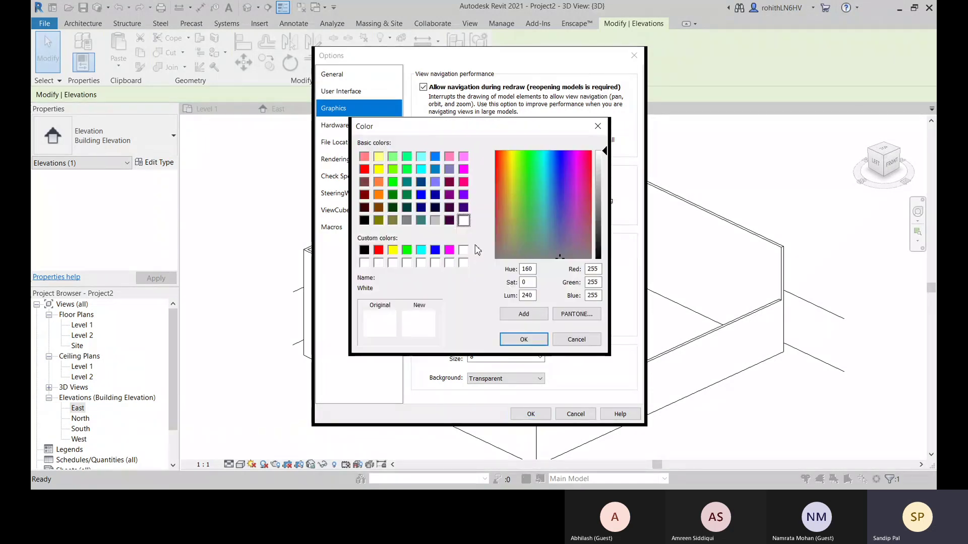
{"action": "left_click", "coordinate": [364, 250]}
{"action": "left_click", "coordinate": [524, 339]}
{"action": "left_click", "coordinate": [531, 413]}
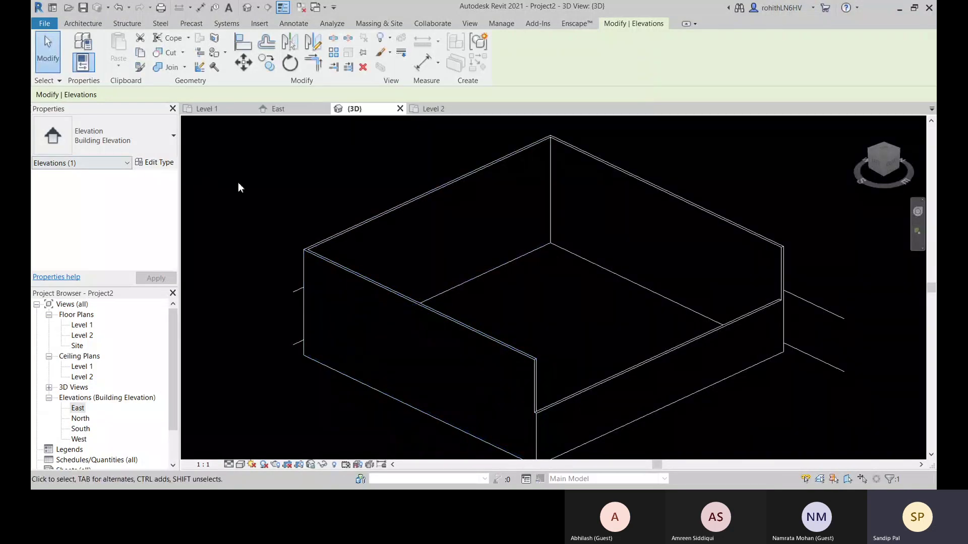
{"action": "right_click", "coordinate": [243, 163]}
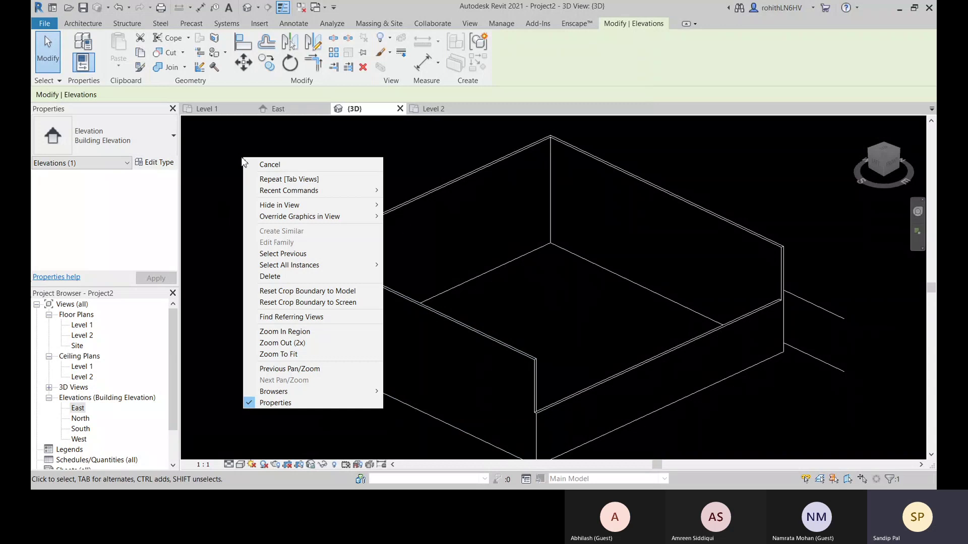
{"action": "left_click", "coordinate": [233, 160]}
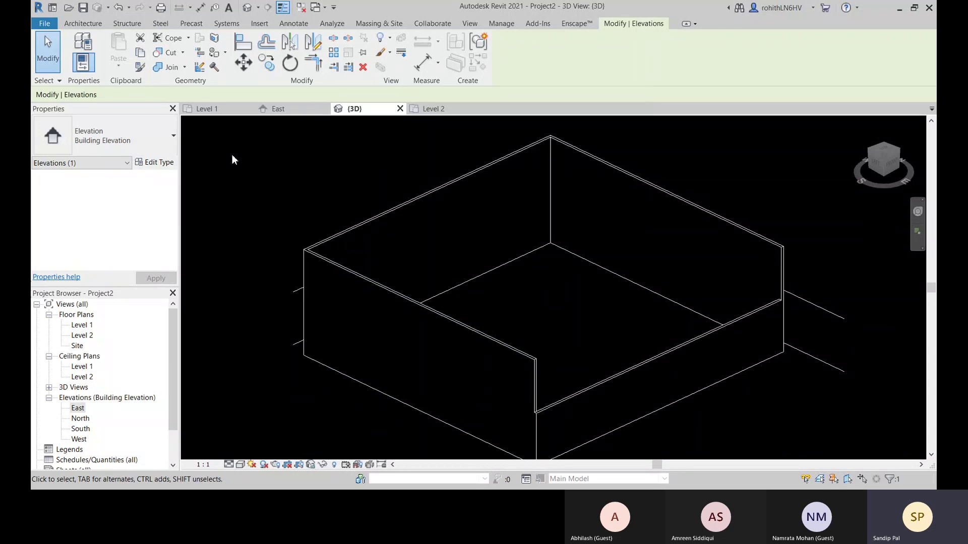
{"action": "left_click", "coordinate": [44, 24]}
{"action": "left_click", "coordinate": [219, 323]}
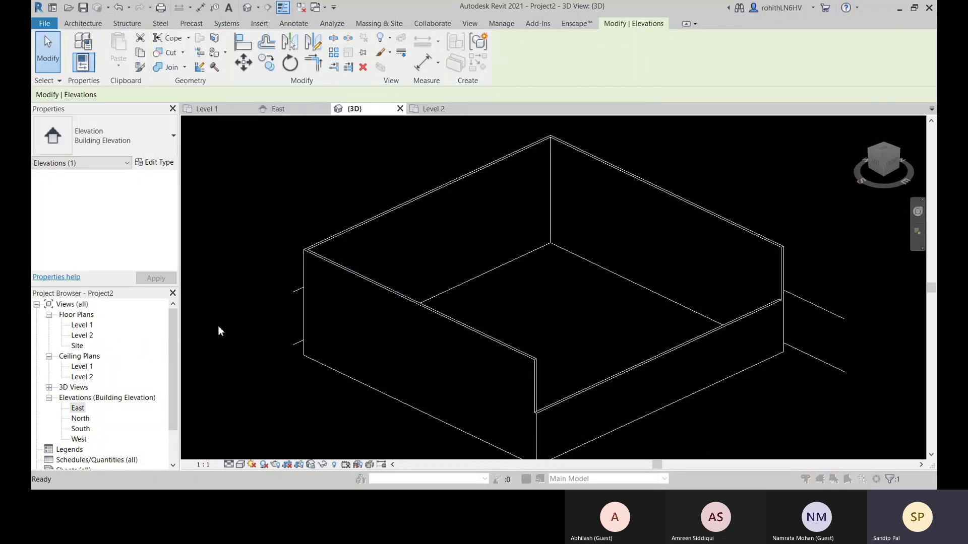
{"action": "left_click", "coordinate": [351, 114]}
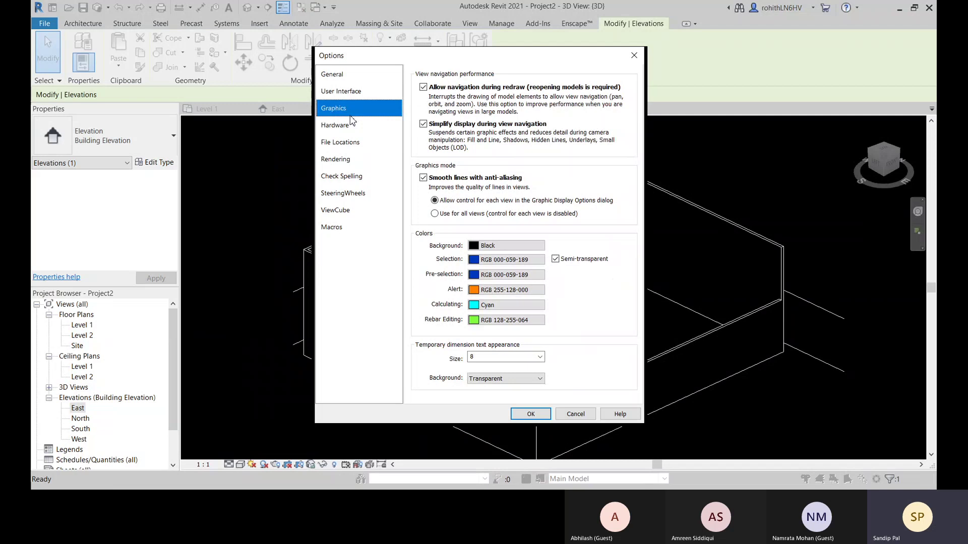
{"action": "left_click", "coordinate": [488, 246]}
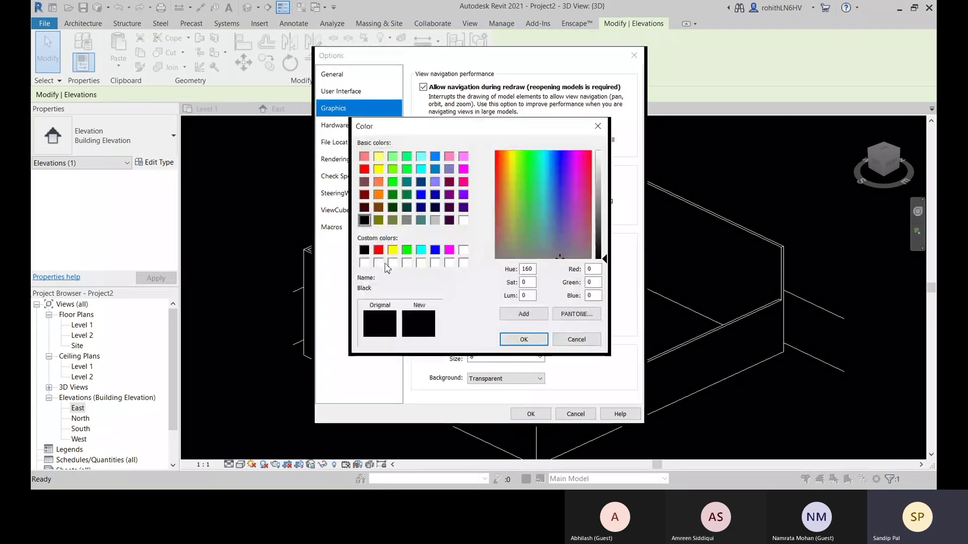
{"action": "left_click", "coordinate": [364, 263]}
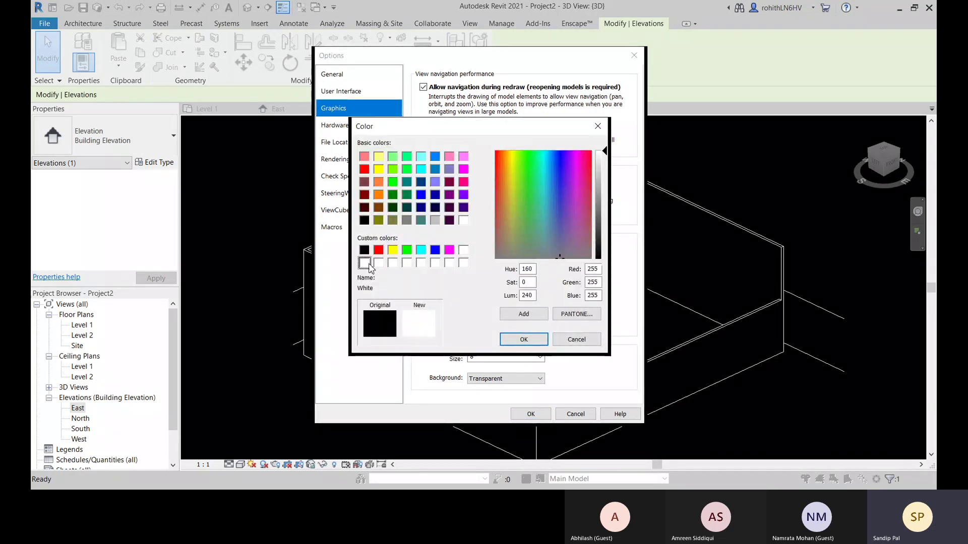
{"action": "left_click", "coordinate": [523, 339]}
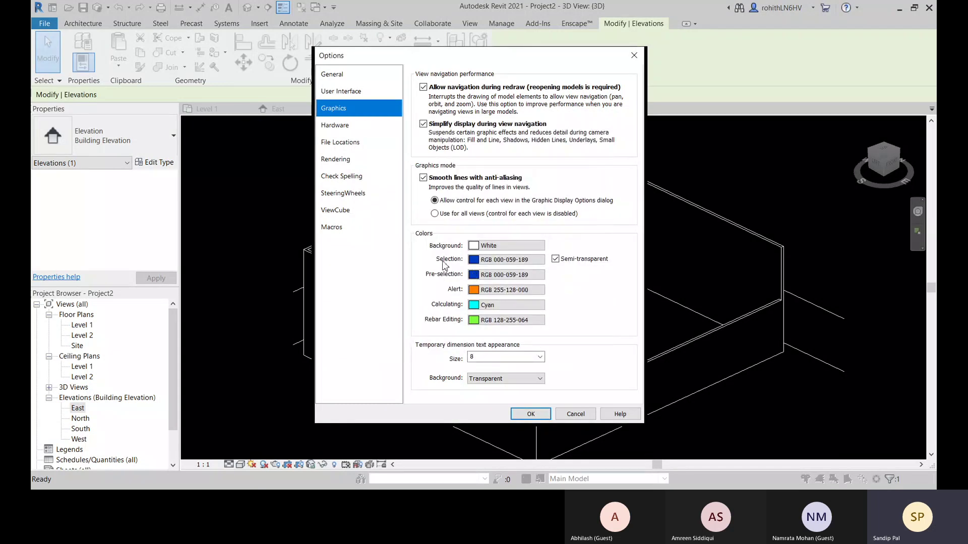
{"action": "left_click", "coordinate": [476, 261]}
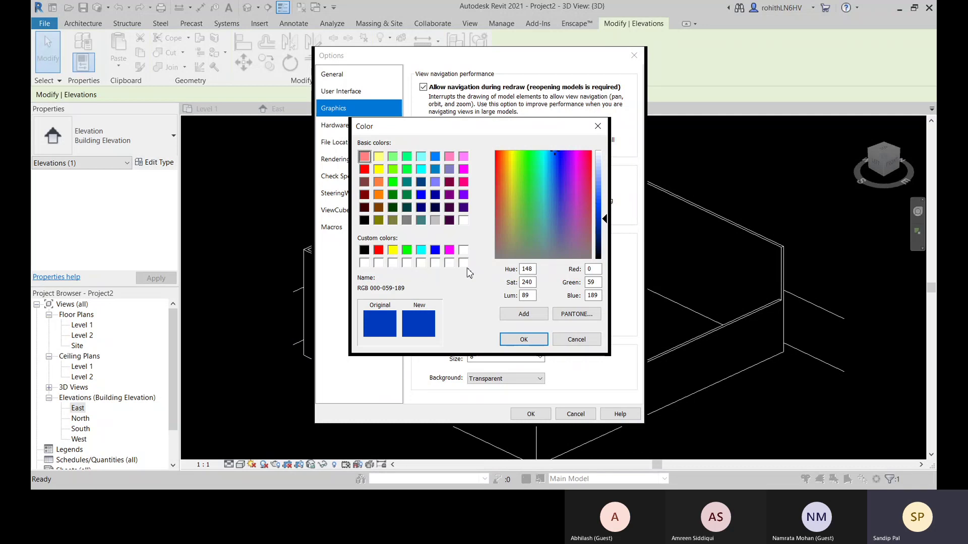
{"action": "left_click", "coordinate": [529, 342]}
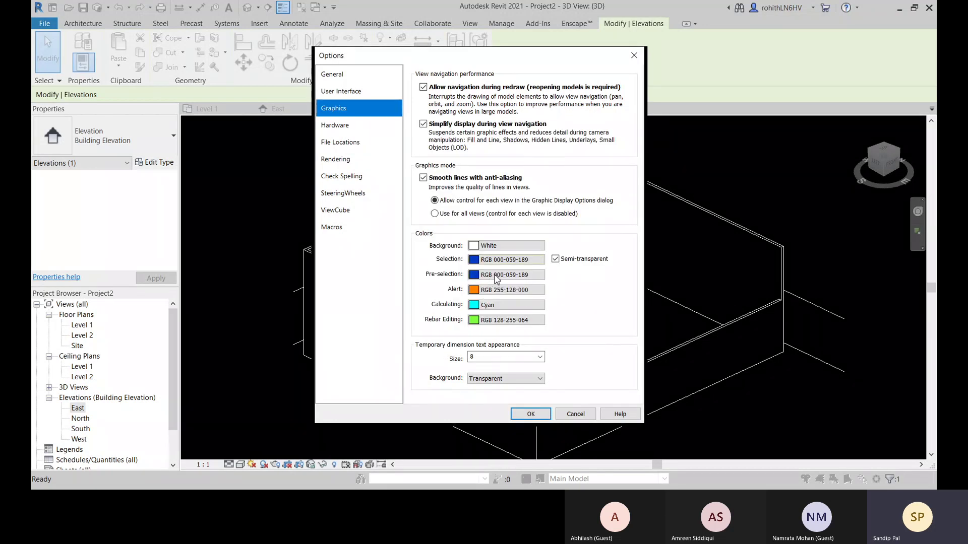
{"action": "left_click", "coordinate": [565, 409]}
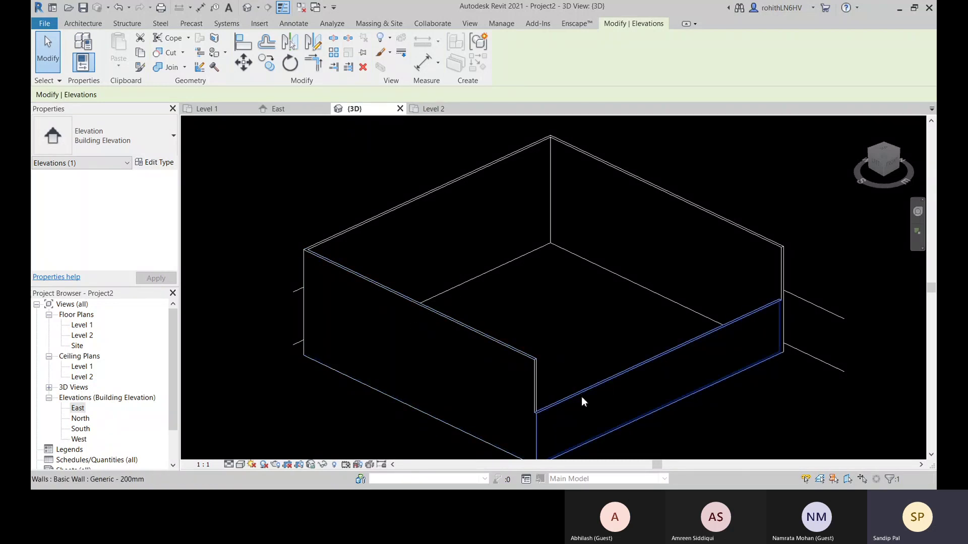
{"action": "left_click", "coordinate": [514, 353]}
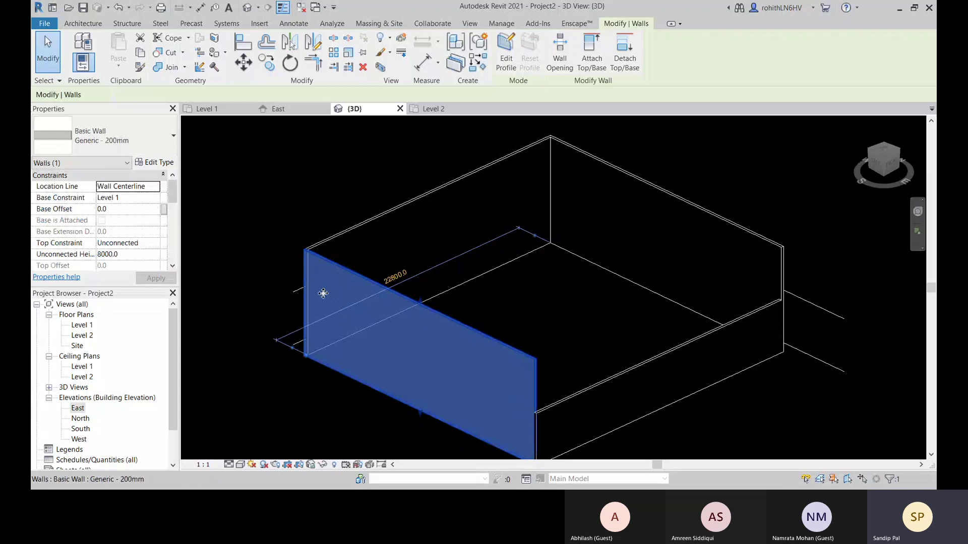
{"action": "left_click", "coordinate": [215, 207]}
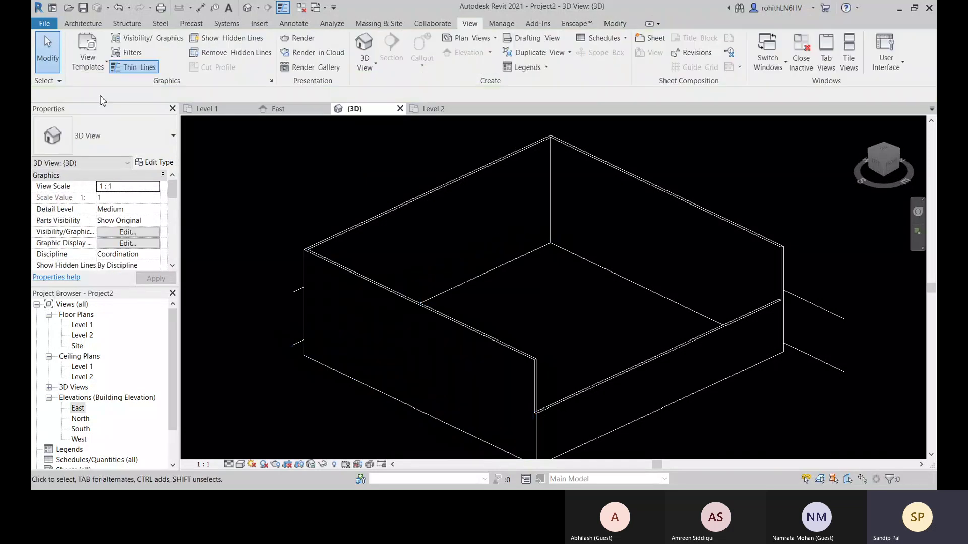
Step: Set the pre-selection highlight color to cyan in the Graphics options and apply the change
{"action": "left_click", "coordinate": [45, 24]}
{"action": "left_click", "coordinate": [214, 322]}
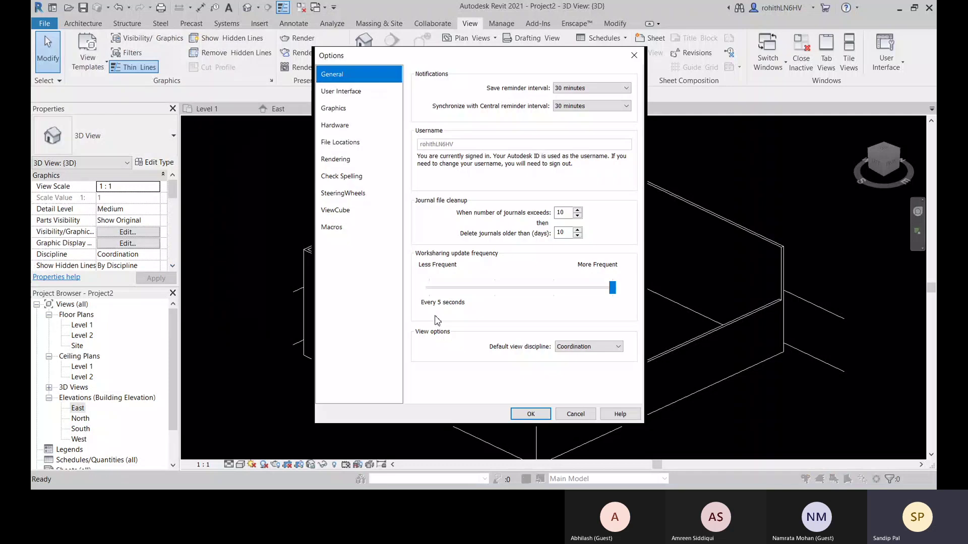
{"action": "left_click", "coordinate": [347, 110]}
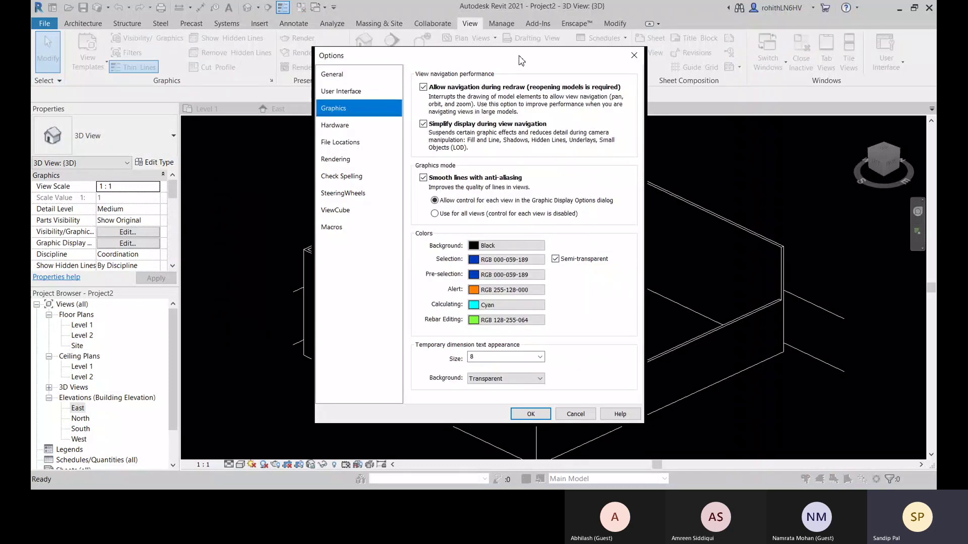
{"action": "left_click_drag", "start_coordinate": [521, 59], "coordinate": [338, 51]}
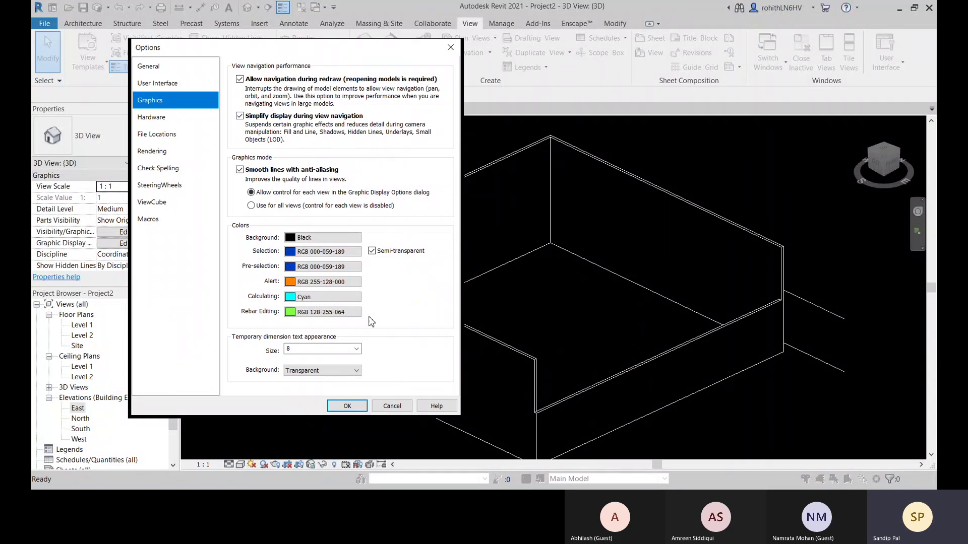
{"action": "left_click", "coordinate": [294, 273]}
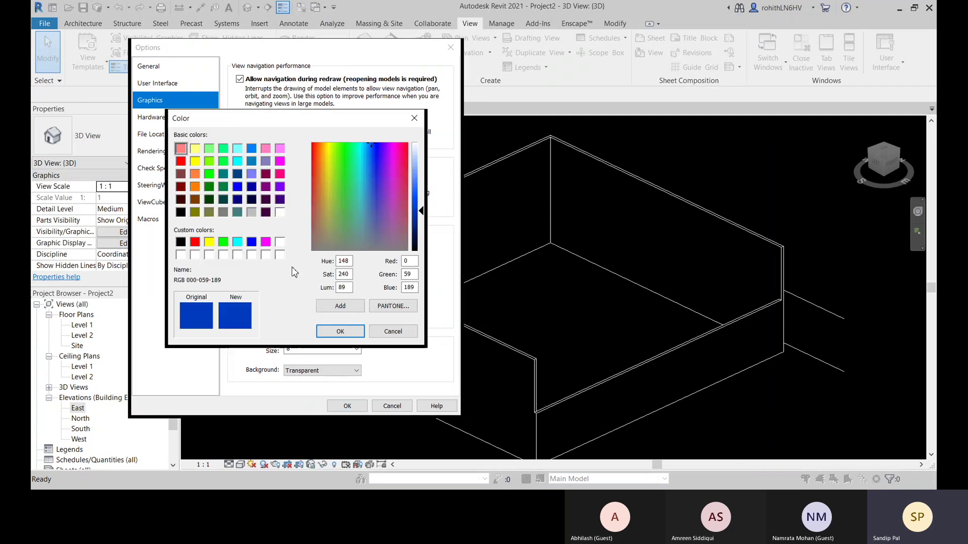
{"action": "left_click", "coordinate": [237, 243]}
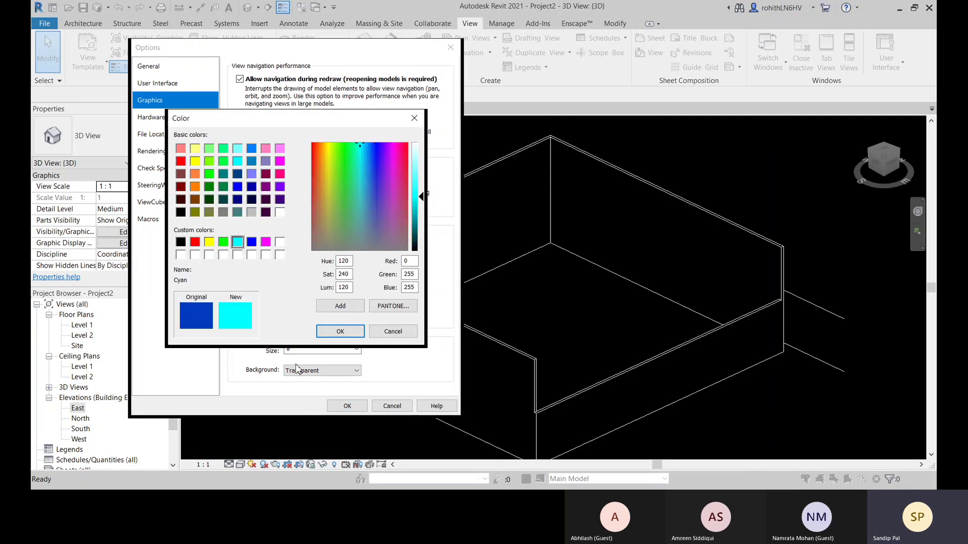
{"action": "left_click", "coordinate": [340, 331]}
{"action": "left_click", "coordinate": [347, 406]}
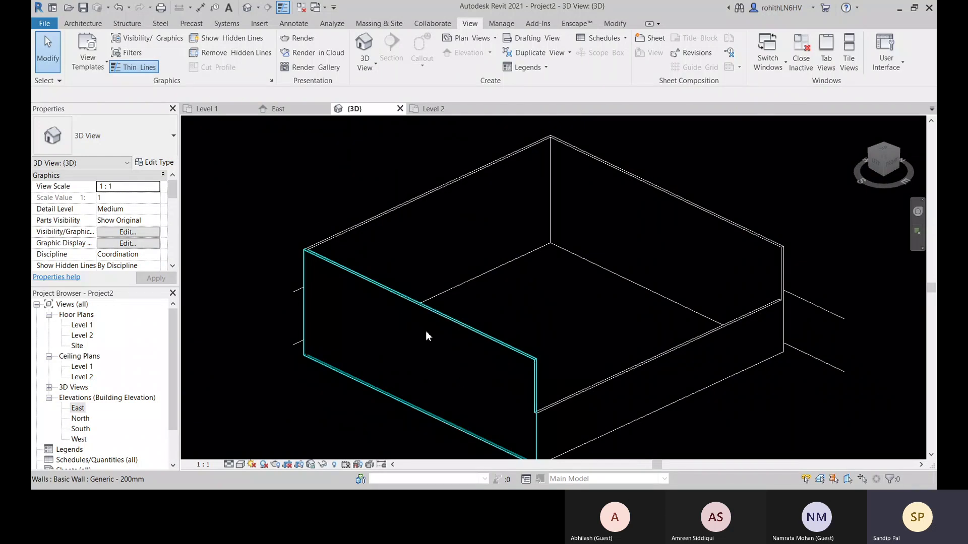
Step: Reopen the program options and set the view background color to white in the Graphics options
{"action": "left_click", "coordinate": [44, 23]}
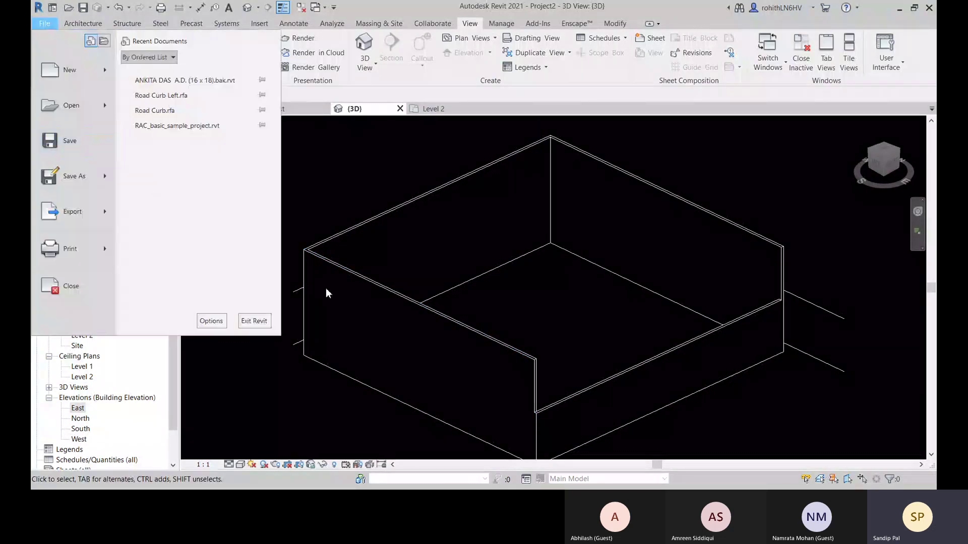
{"action": "left_click", "coordinate": [218, 327]}
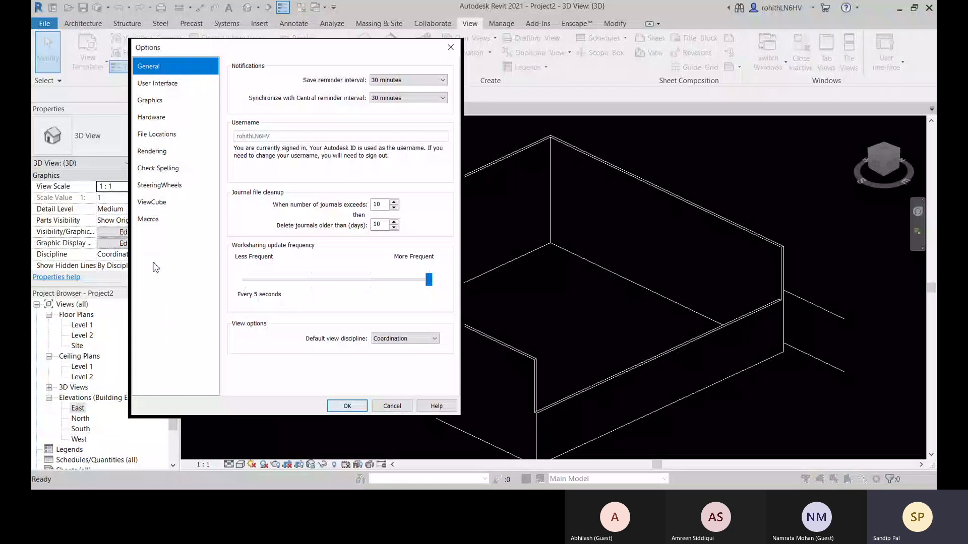
{"action": "left_click", "coordinate": [149, 99]}
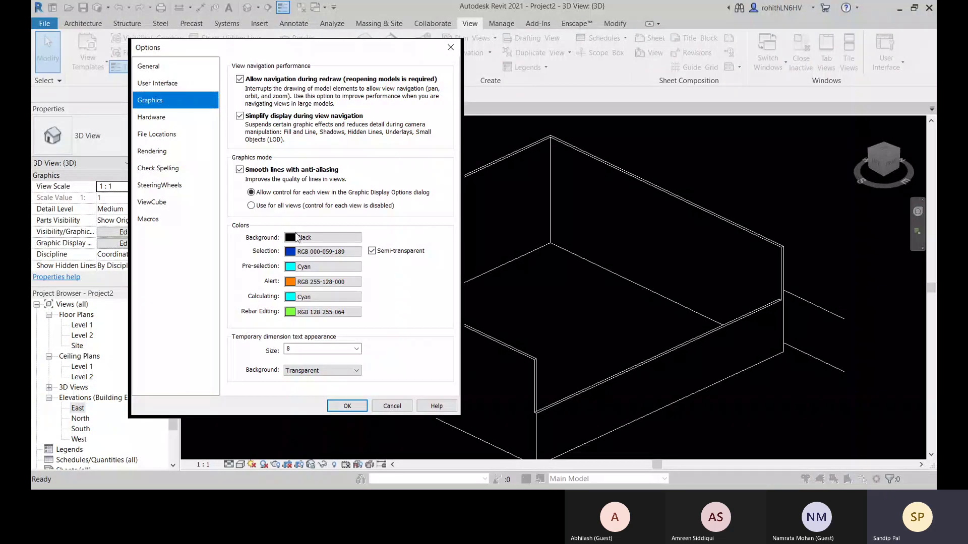
{"action": "left_click", "coordinate": [324, 241]}
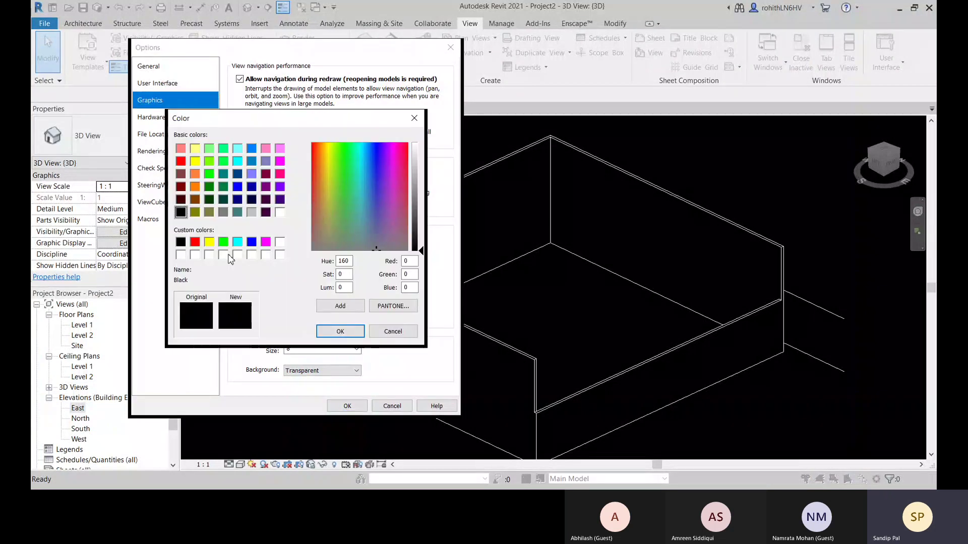
{"action": "left_click", "coordinate": [280, 212]}
{"action": "left_click", "coordinate": [340, 331]}
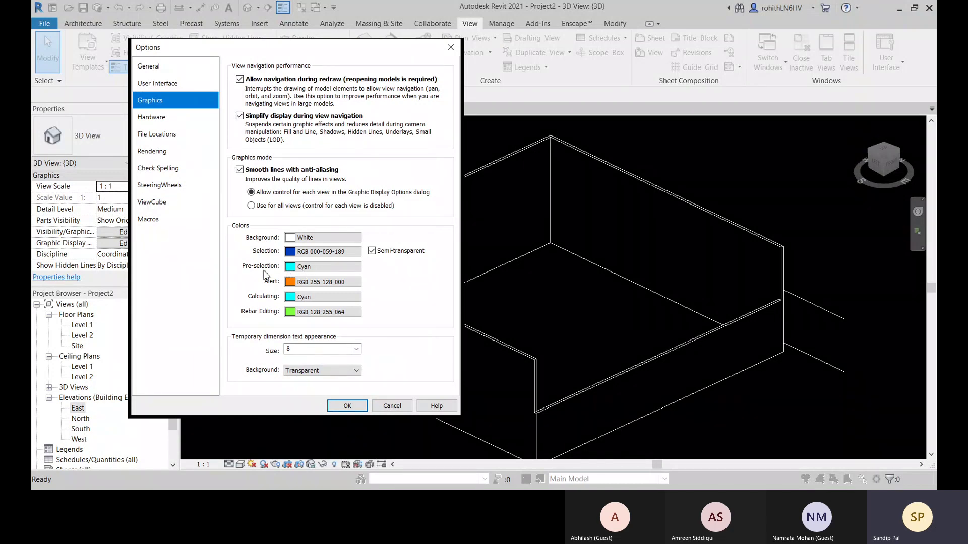
Step: Set the pre-selection highlight color to the blue RGB 000-153-227
{"action": "left_click", "coordinate": [292, 269]}
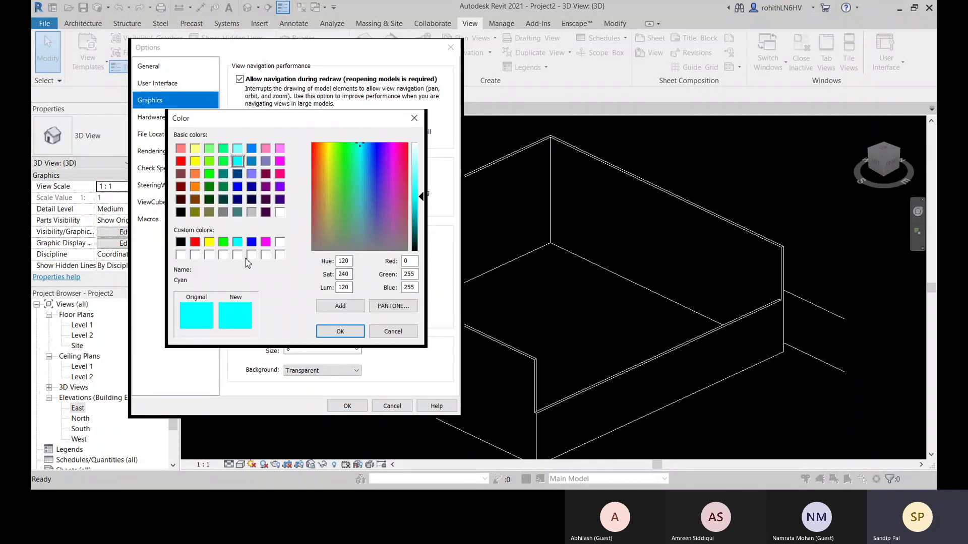
{"action": "left_click", "coordinate": [238, 215]}
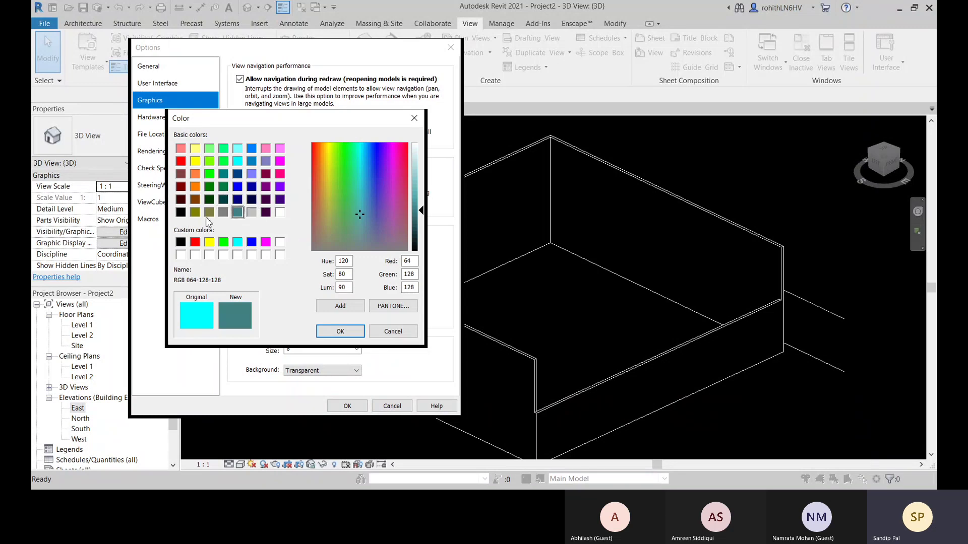
{"action": "left_click", "coordinate": [251, 162]}
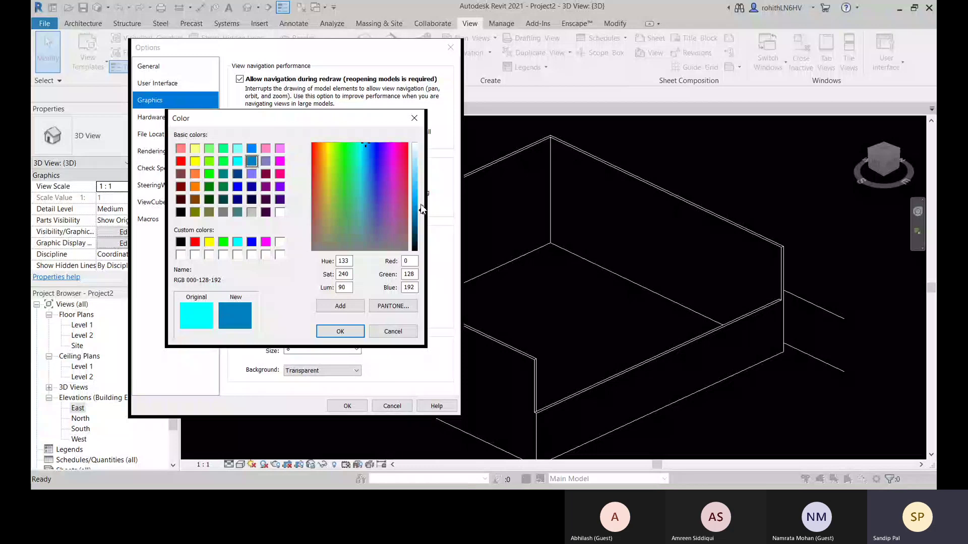
{"action": "left_click", "coordinate": [340, 331]}
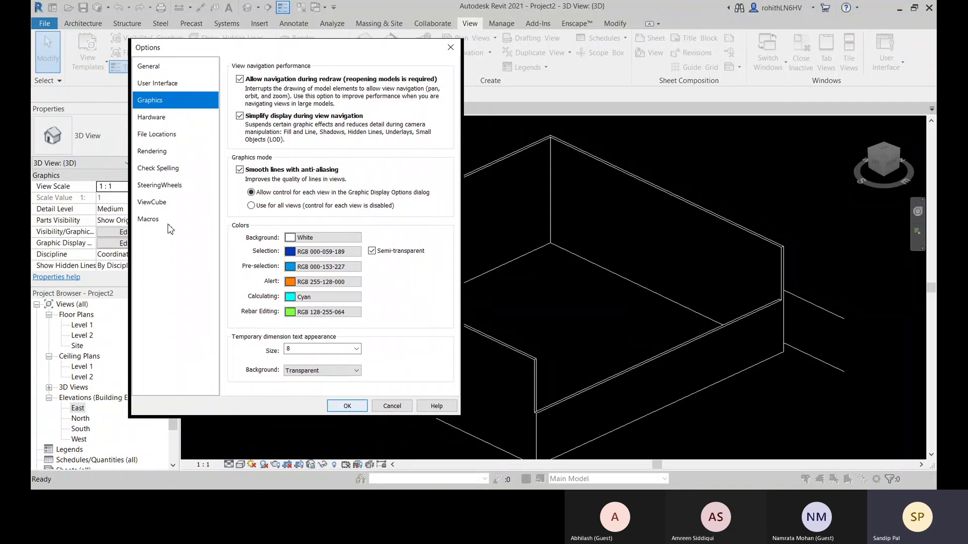
Step: Review the Hardware and File Locations options, including the file browser for adding a project template
{"action": "left_click", "coordinate": [158, 120]}
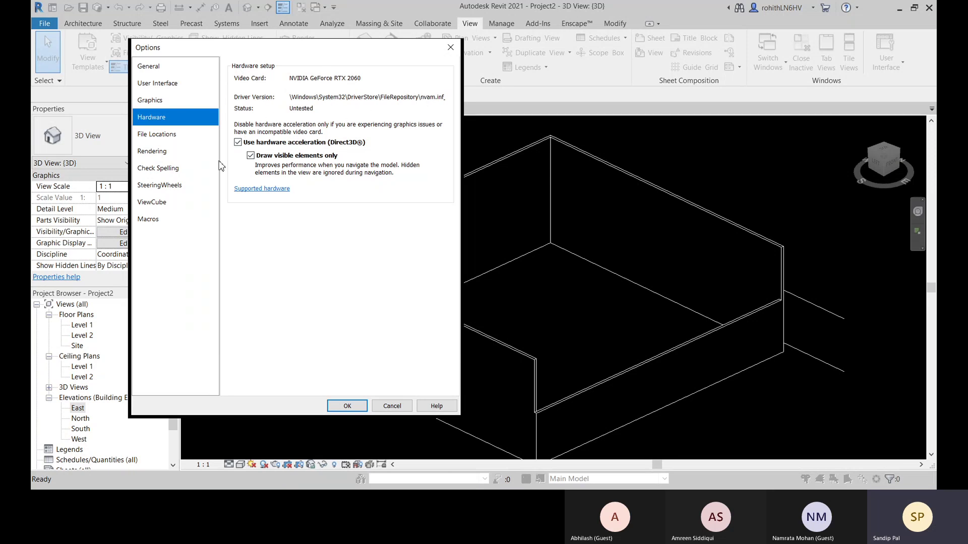
{"action": "left_click", "coordinate": [158, 136]}
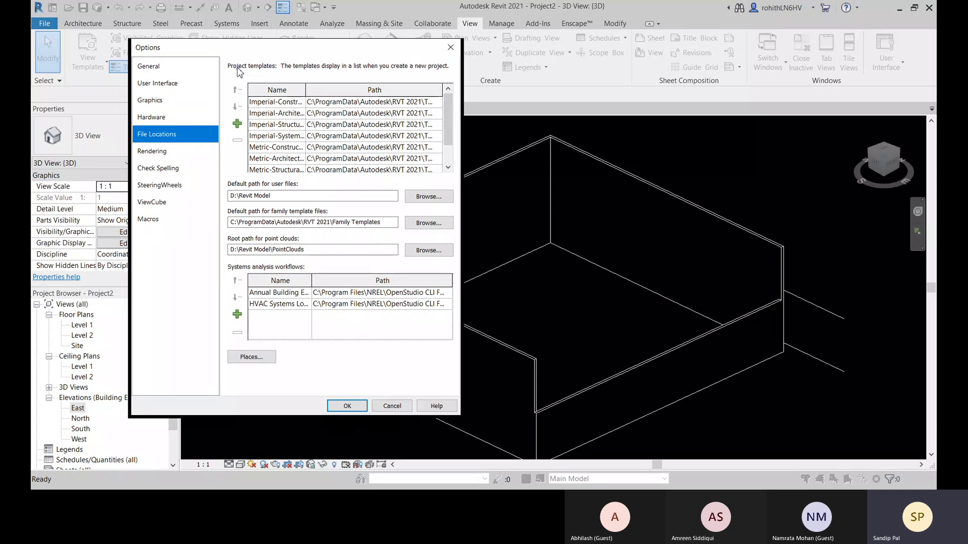
{"action": "left_click", "coordinate": [257, 136]}
{"action": "left_click", "coordinate": [242, 127]}
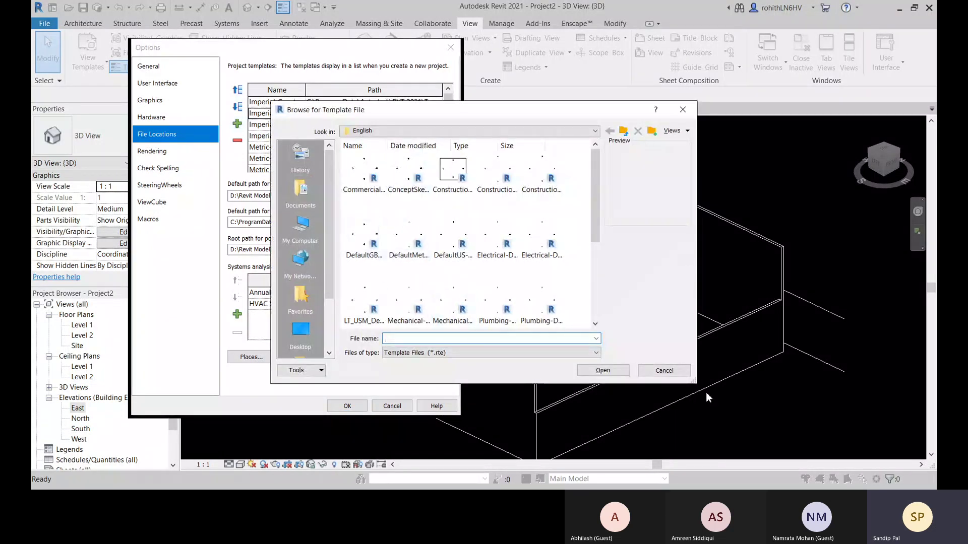
{"action": "left_click", "coordinate": [665, 371]}
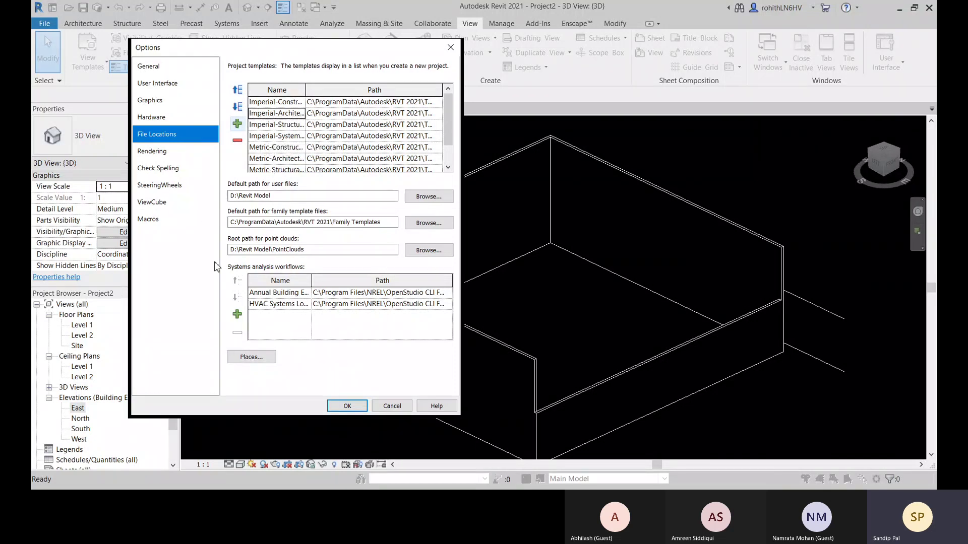
Step: Review the Rendering, Check Spelling, SteeringWheels and ViewCube options
{"action": "left_click", "coordinate": [153, 154]}
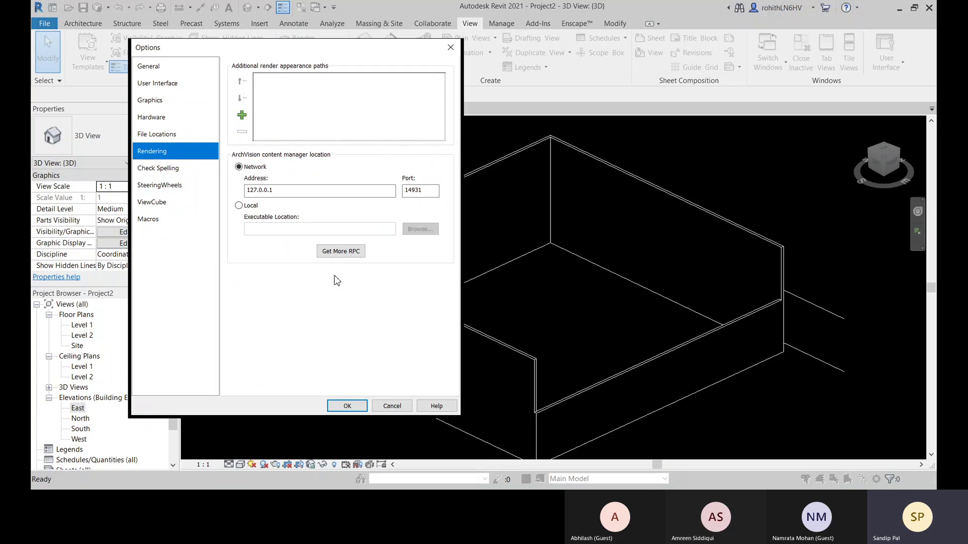
{"action": "left_click", "coordinate": [160, 170]}
{"action": "left_click", "coordinate": [160, 183]}
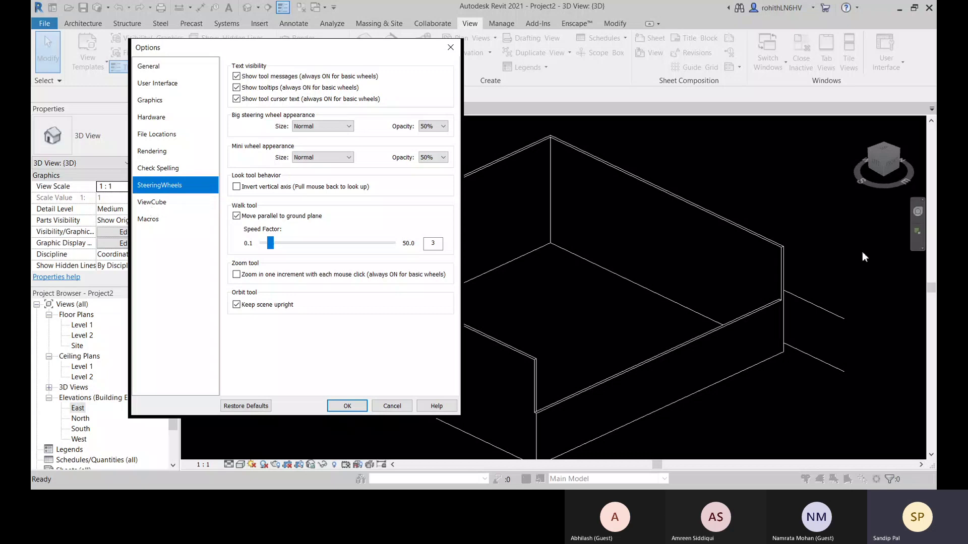
{"action": "left_click", "coordinate": [156, 202]}
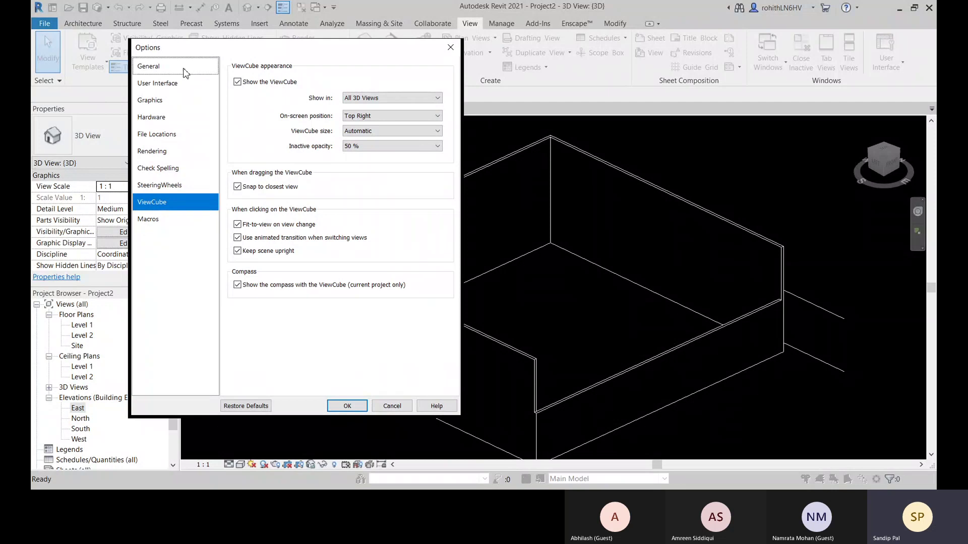
Step: Open the keyboard shortcut customization from the User Interface options and search the commands for "unit"
{"action": "left_click", "coordinate": [167, 85]}
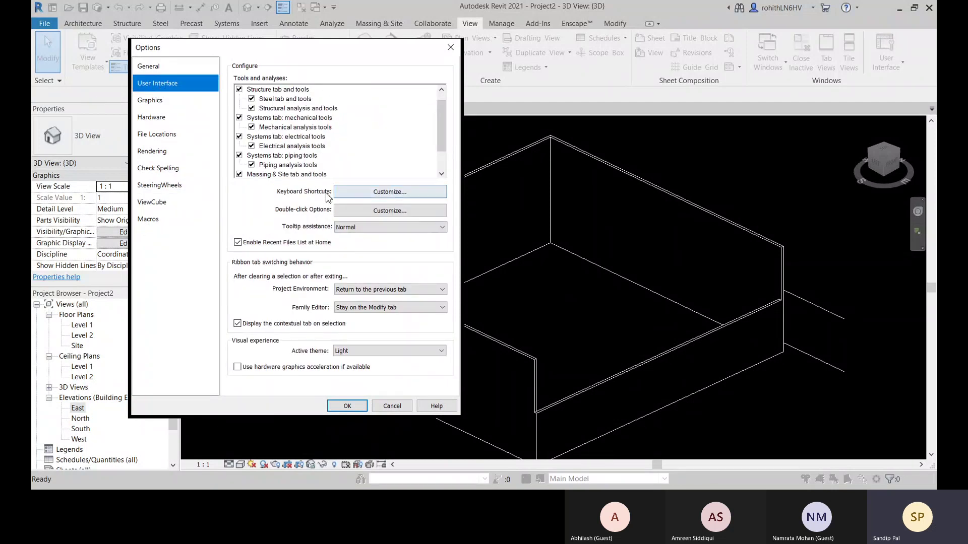
{"action": "left_click", "coordinate": [360, 197]}
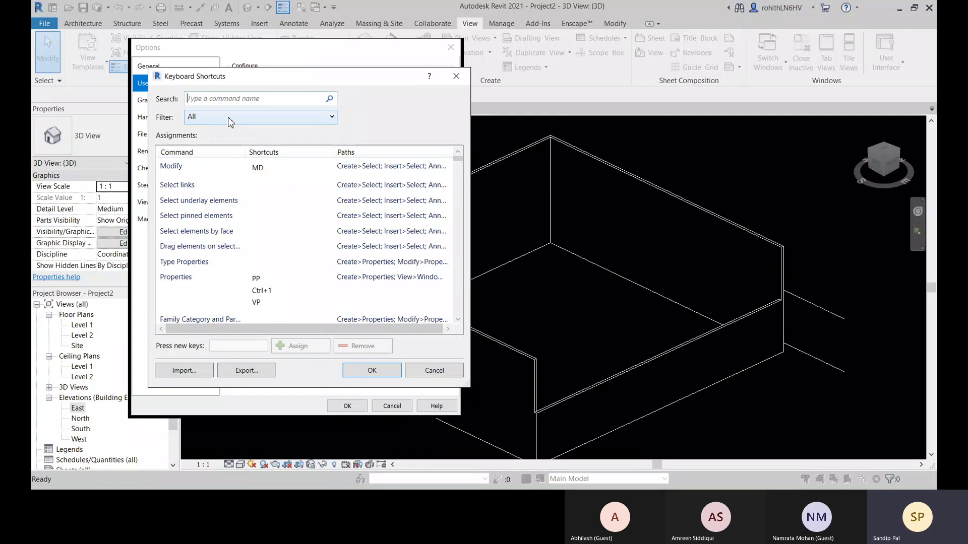
{"action": "type", "text": "unit"}
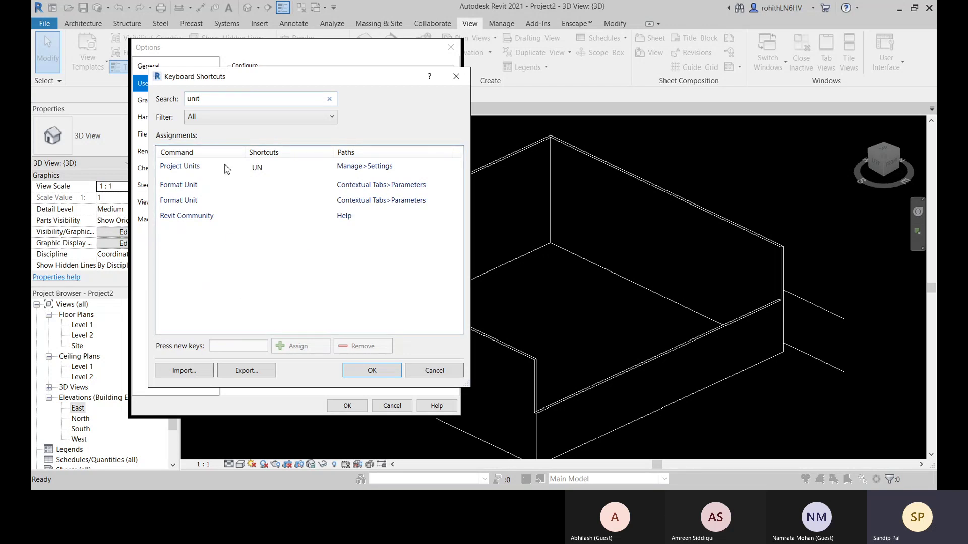
Step: Clear the command search and look up the shortcuts for "wall" instead
{"action": "key", "text": "BackSpace"}
{"action": "key", "text": "BackSpace"}
{"action": "key", "text": "BackSpace"}
{"action": "key", "text": "BackSpace"}
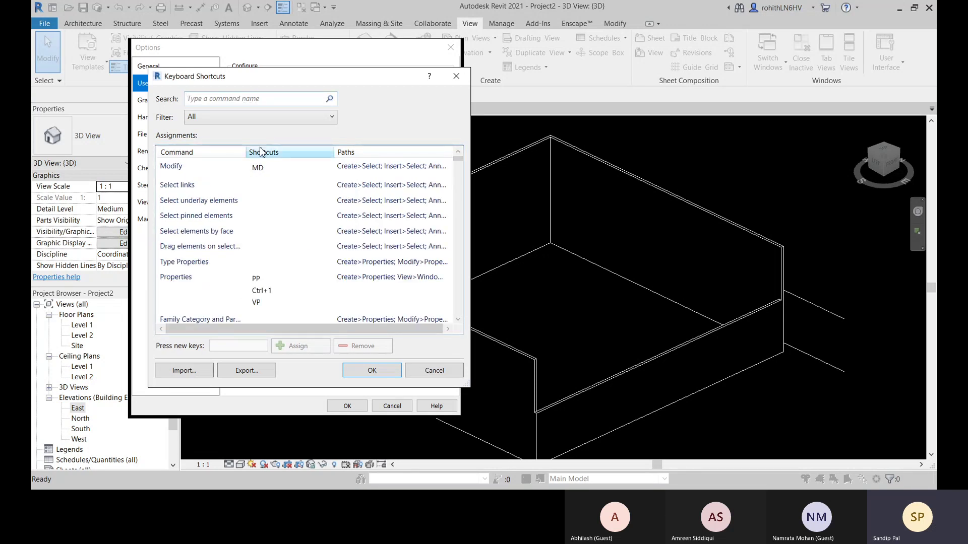
{"action": "type", "text": "wall"}
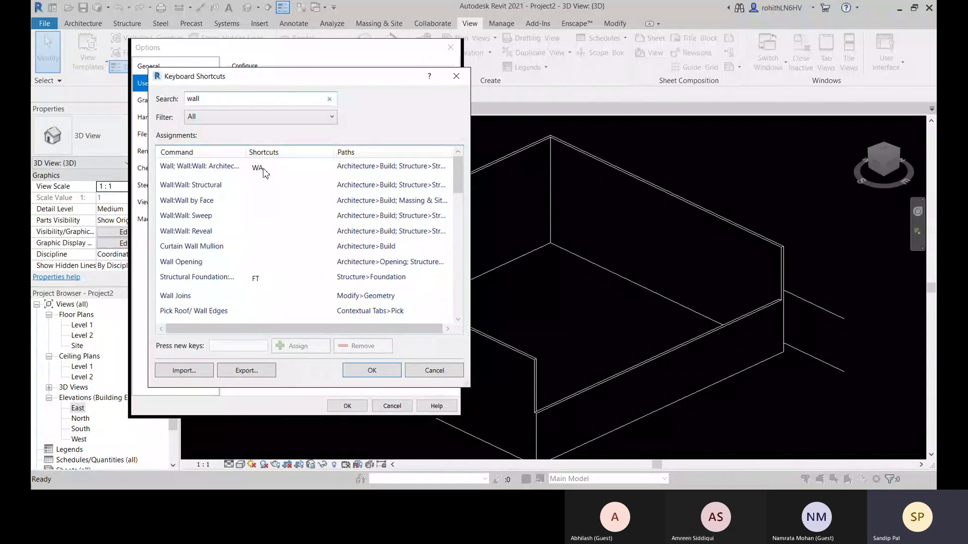
Step: Assign the extra shortcut W to the architectural Wall command and remove that assignment again
{"action": "left_click", "coordinate": [207, 168]}
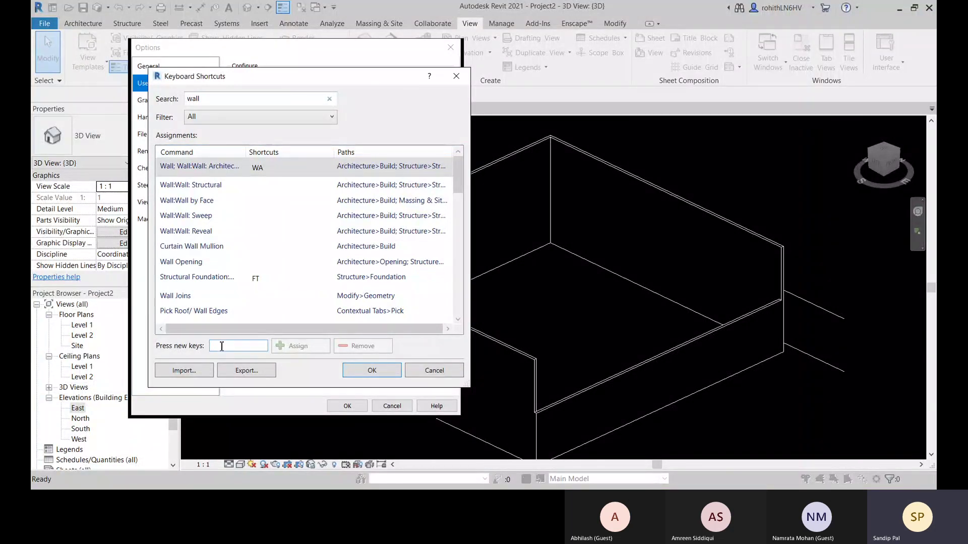
{"action": "key", "text": "w"}
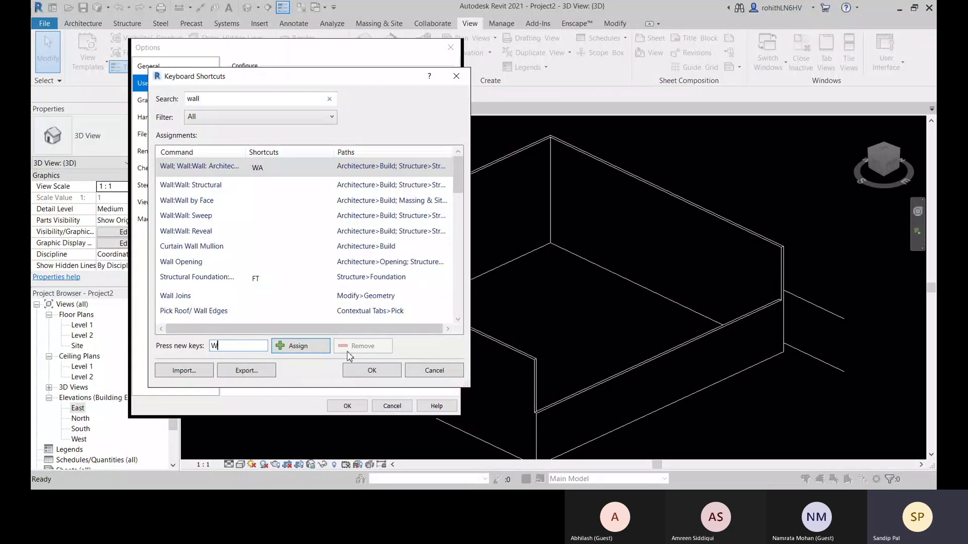
{"action": "left_click", "coordinate": [308, 352]}
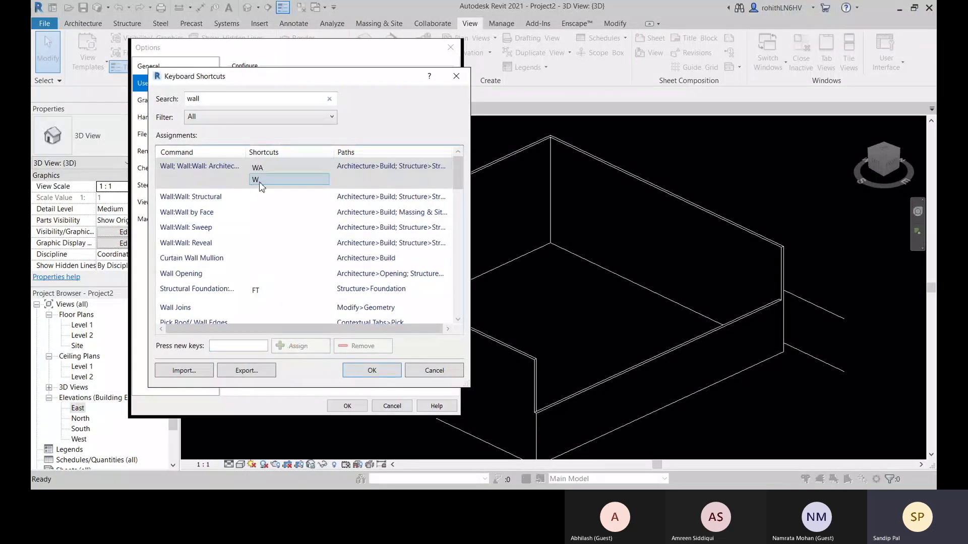
{"action": "left_click", "coordinate": [263, 182]}
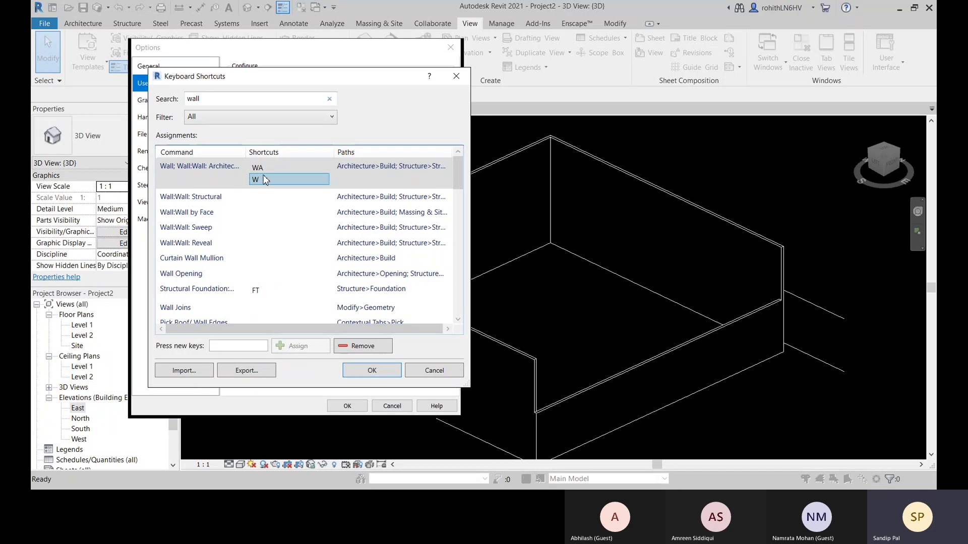
{"action": "left_click", "coordinate": [352, 349]}
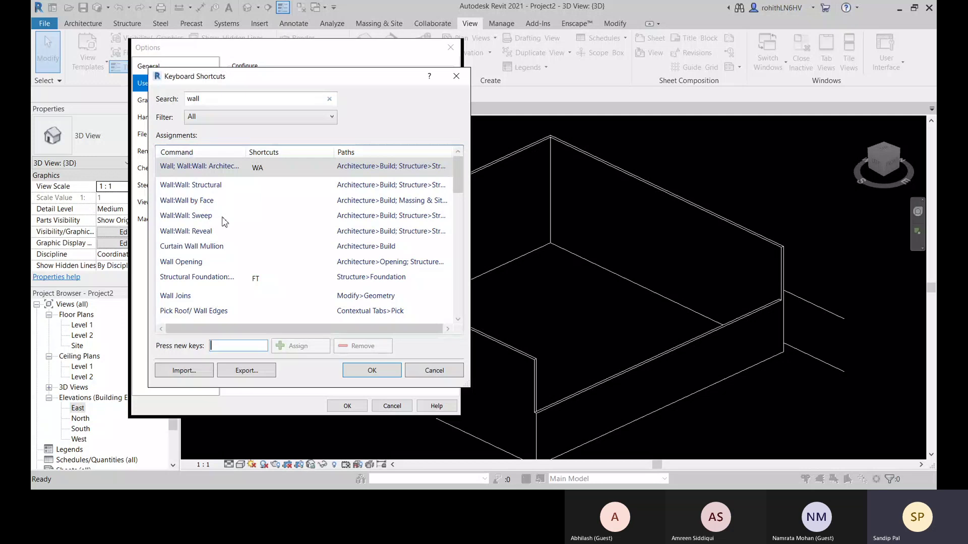
Step: Examine the listed wall commands and their assigned shortcuts, and close the Keyboard Shortcuts dialog without saving
{"action": "scroll", "coordinate": [217, 249], "scroll_direction": "down", "scroll_amount": 10}
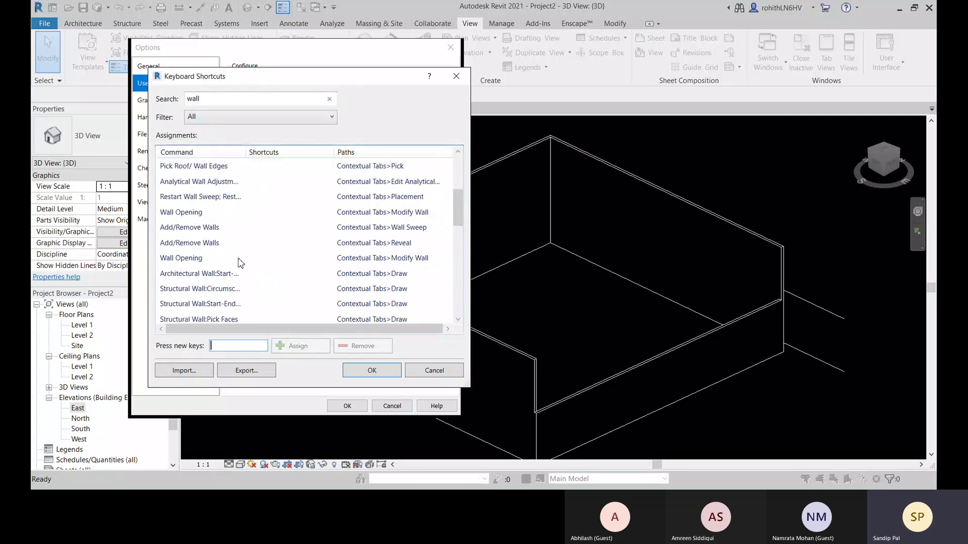
{"action": "scroll", "coordinate": [248, 275], "scroll_direction": "down", "scroll_amount": 2}
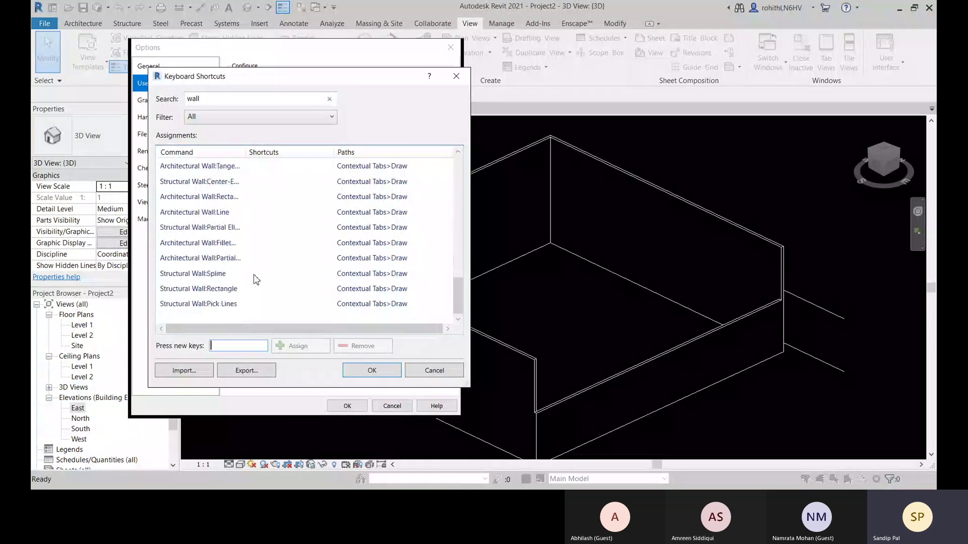
{"action": "scroll", "coordinate": [219, 227], "scroll_direction": "up", "scroll_amount": 10}
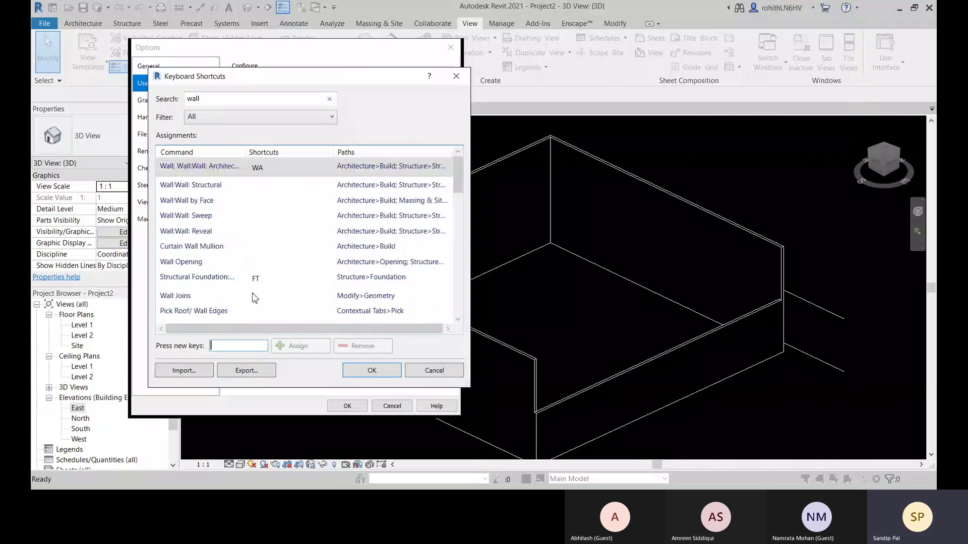
{"action": "left_click", "coordinate": [182, 285]}
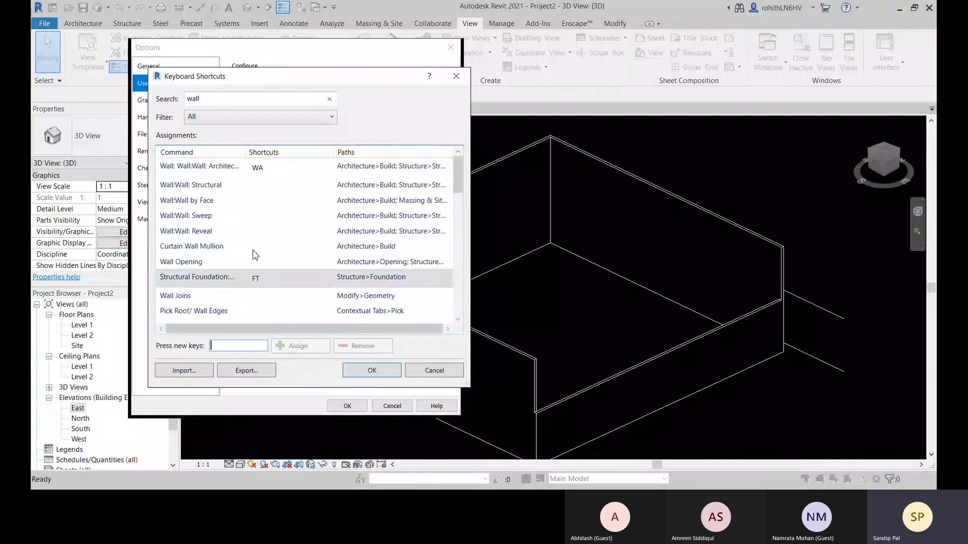
{"action": "left_click", "coordinate": [206, 218]}
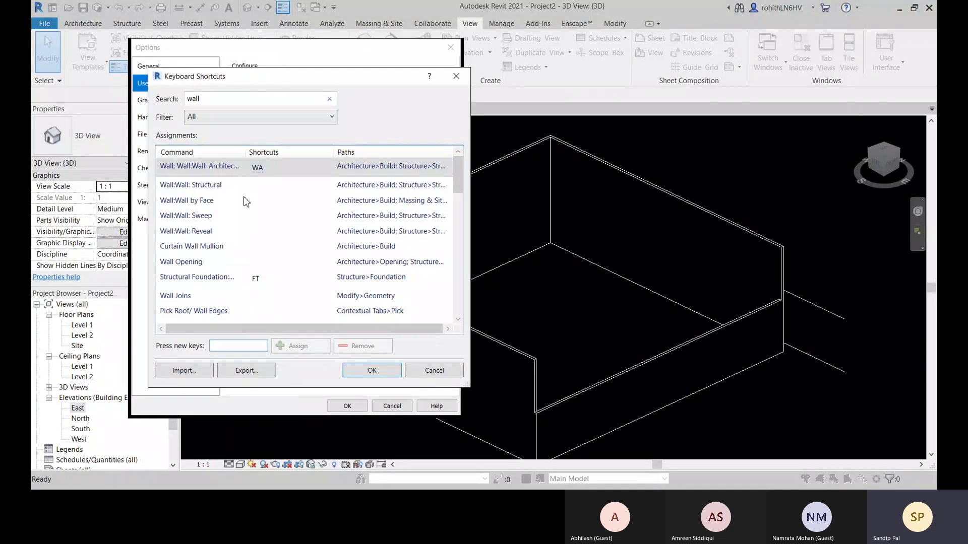
{"action": "left_click", "coordinate": [194, 236]}
{"action": "left_click", "coordinate": [202, 252]}
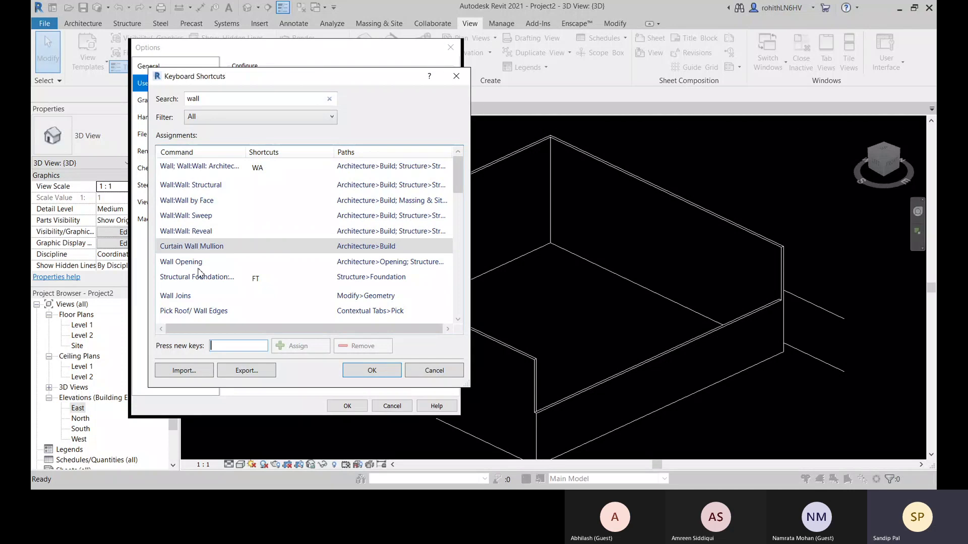
{"action": "left_click", "coordinate": [198, 265]}
{"action": "left_click", "coordinate": [207, 282]}
{"action": "left_click", "coordinate": [189, 311]}
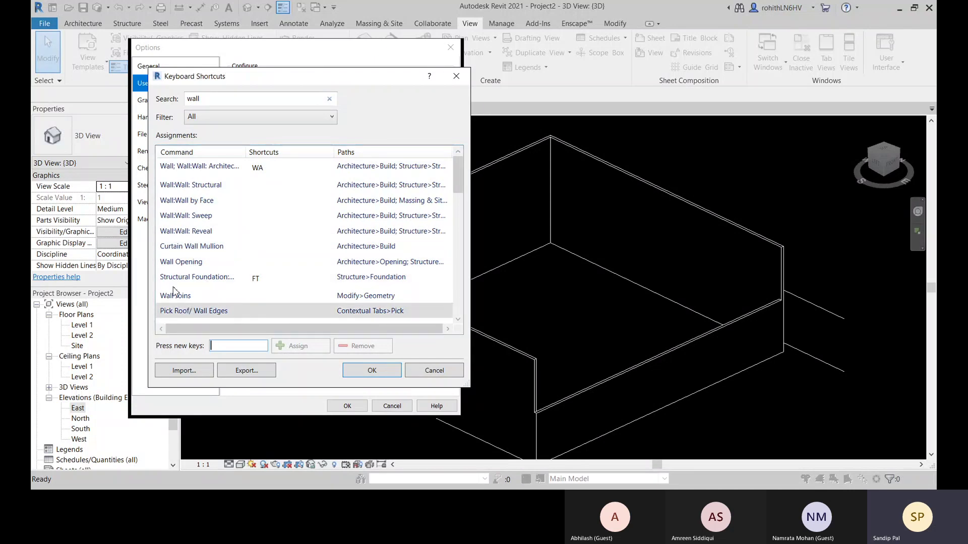
{"action": "left_click", "coordinate": [209, 232]}
{"action": "left_click", "coordinate": [204, 201]}
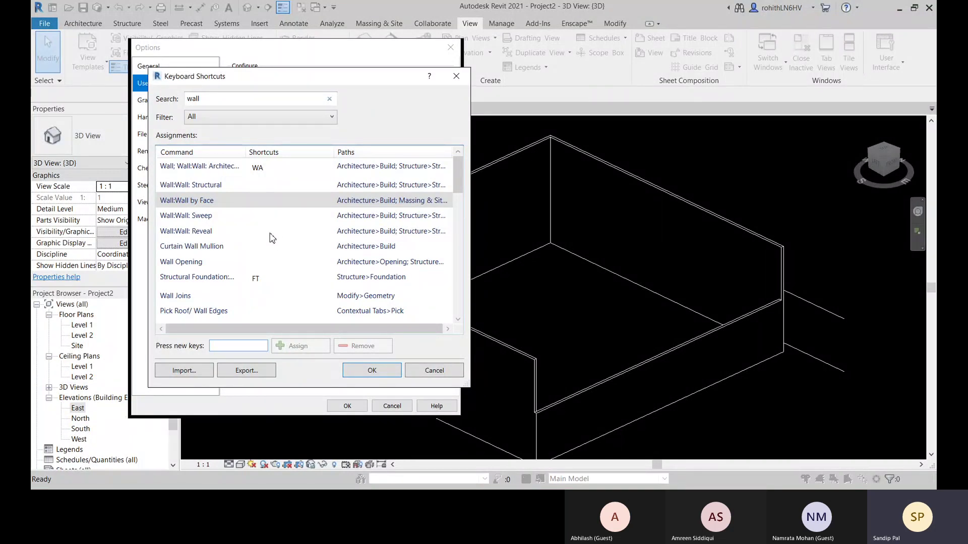
{"action": "left_click", "coordinate": [438, 374]}
{"action": "left_click", "coordinate": [487, 271]}
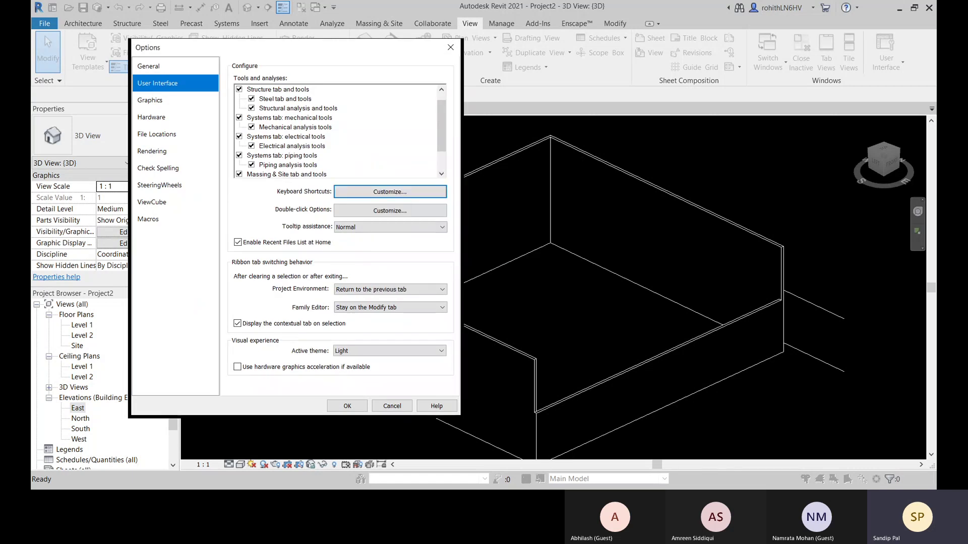
Step: Close the current options and change the view background color to White in the Graphics options
{"action": "left_click", "coordinate": [390, 409]}
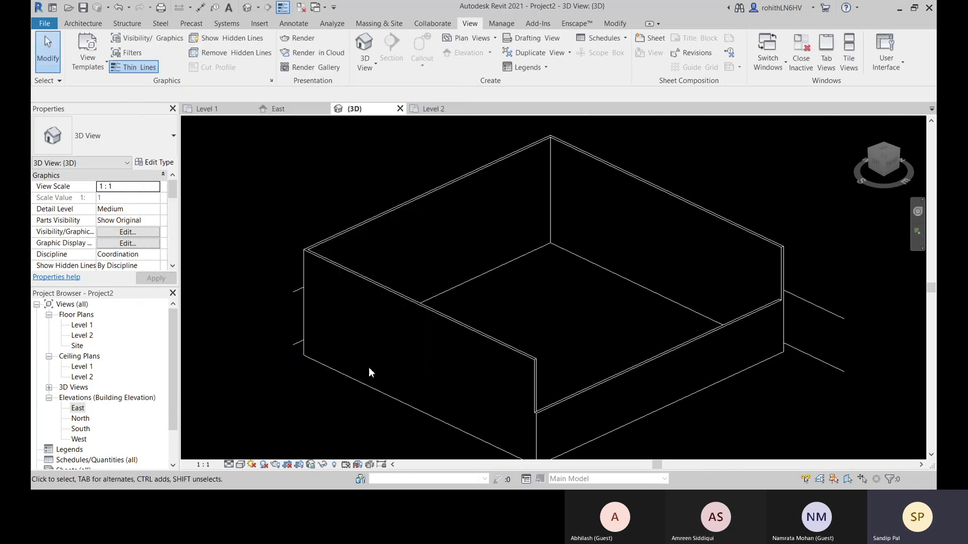
{"action": "left_click", "coordinate": [48, 23]}
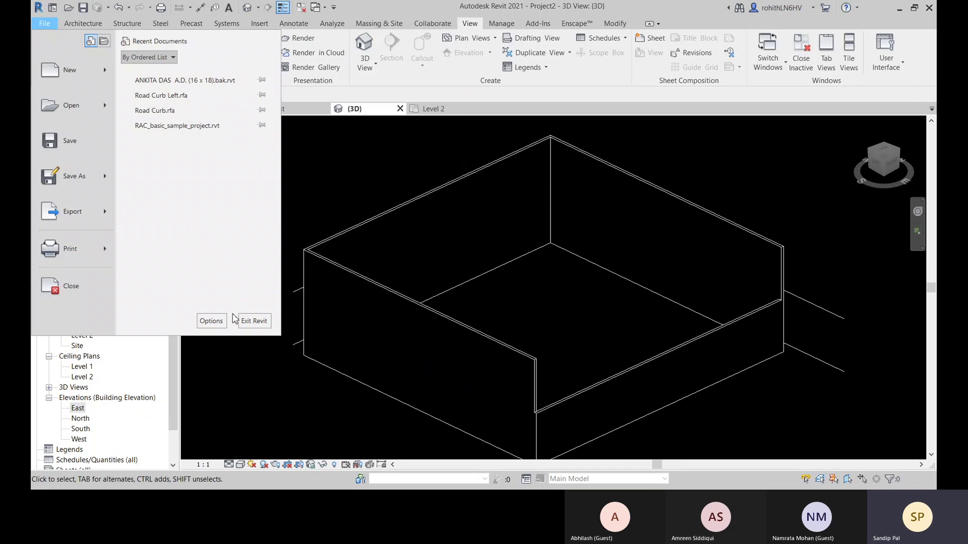
{"action": "left_click", "coordinate": [221, 324]}
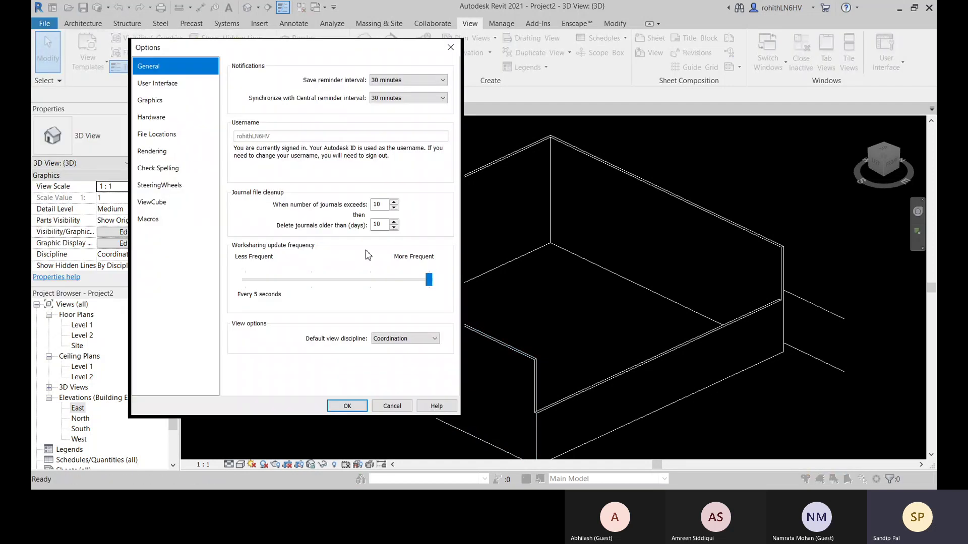
{"action": "left_click", "coordinate": [150, 104]}
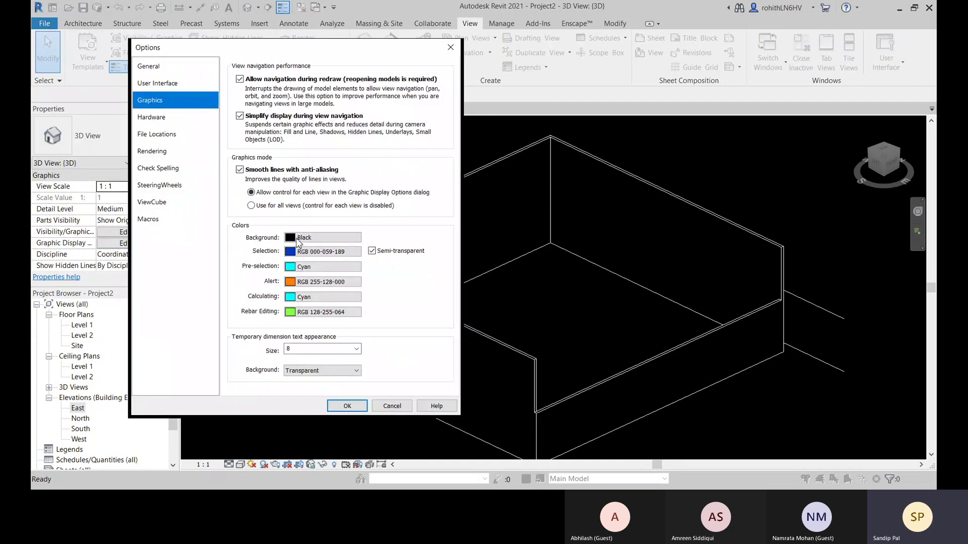
{"action": "left_click", "coordinate": [296, 241]}
{"action": "left_click", "coordinate": [280, 212]}
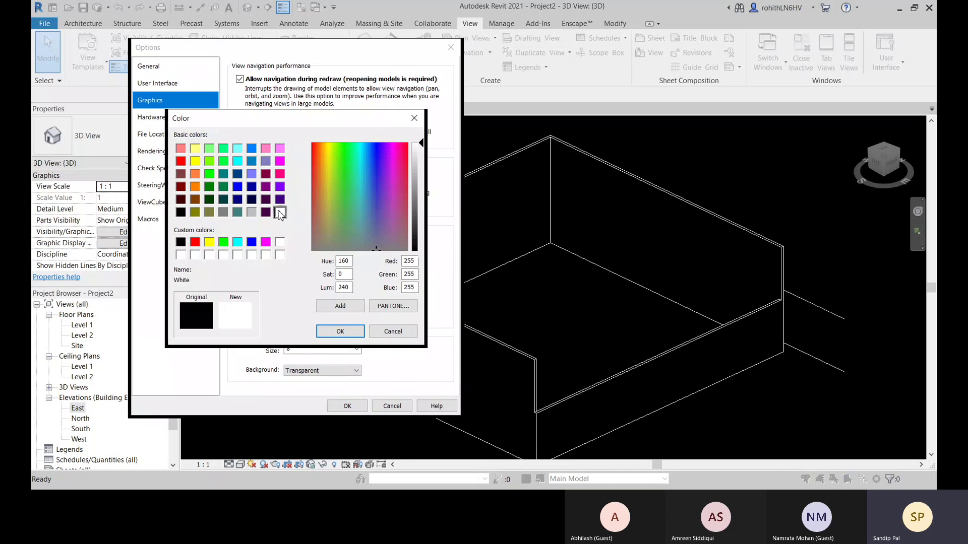
{"action": "left_click", "coordinate": [341, 332]}
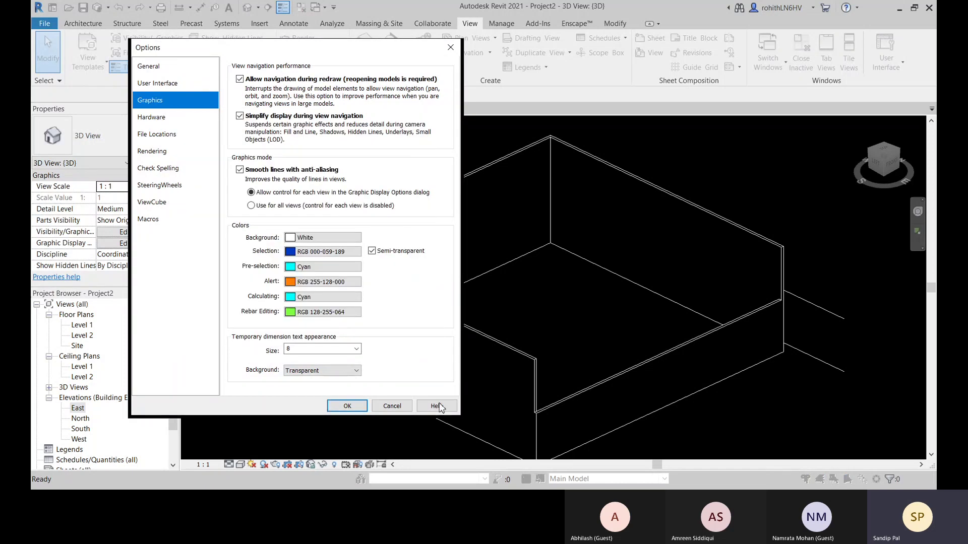
{"action": "left_click", "coordinate": [344, 408]}
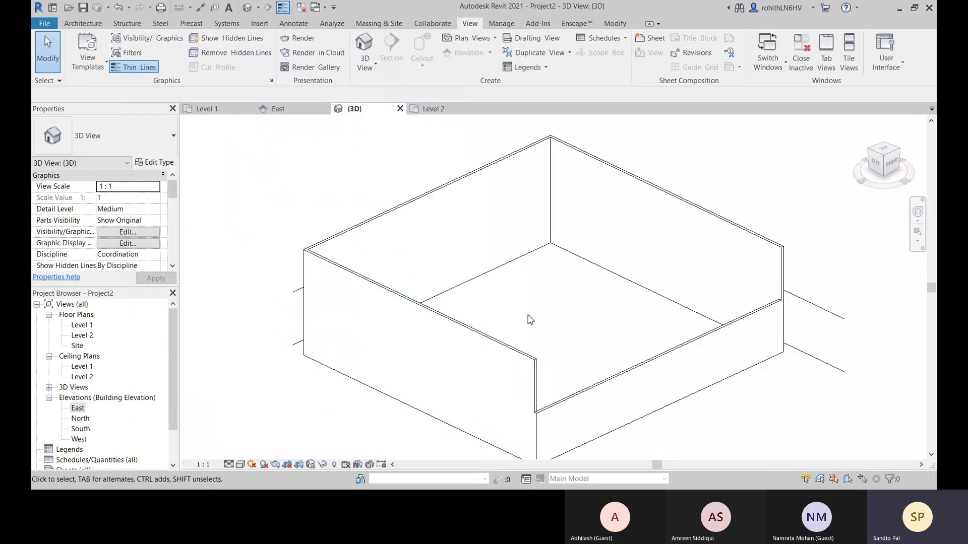
Step: Select the Level 1 and Level 2 planes alternately in the 3D view to examine their position and extents around the walls
{"action": "scroll", "coordinate": [587, 222], "scroll_direction": "down", "scroll_amount": 2}
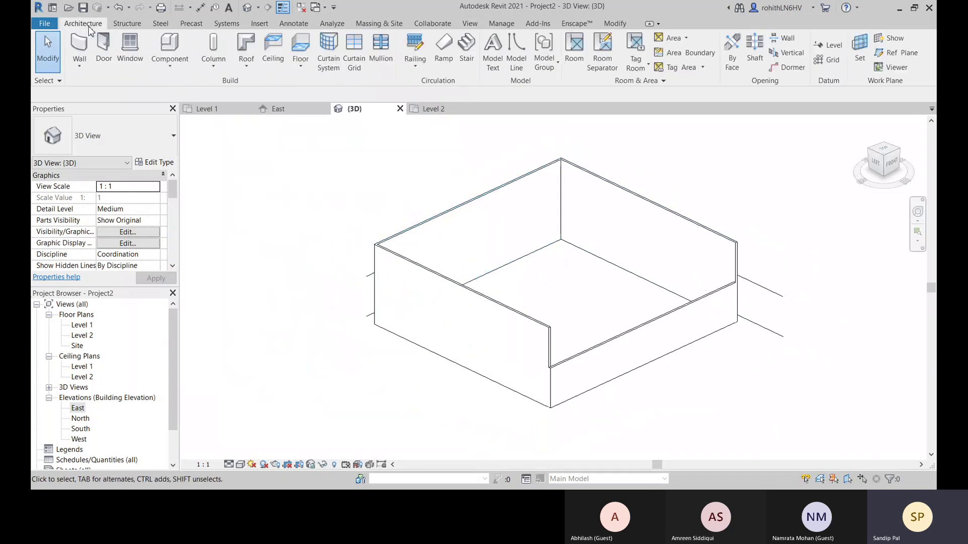
{"action": "middle_click_drag", "start_coordinate": [373, 328], "coordinate": [381, 331]}
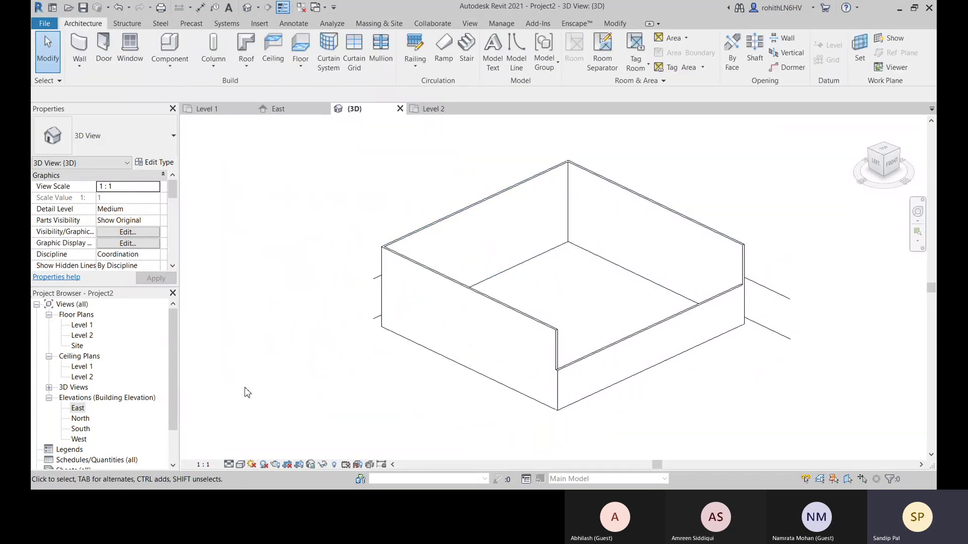
{"action": "middle_click_drag", "start_coordinate": [336, 396], "coordinate": [343, 395]}
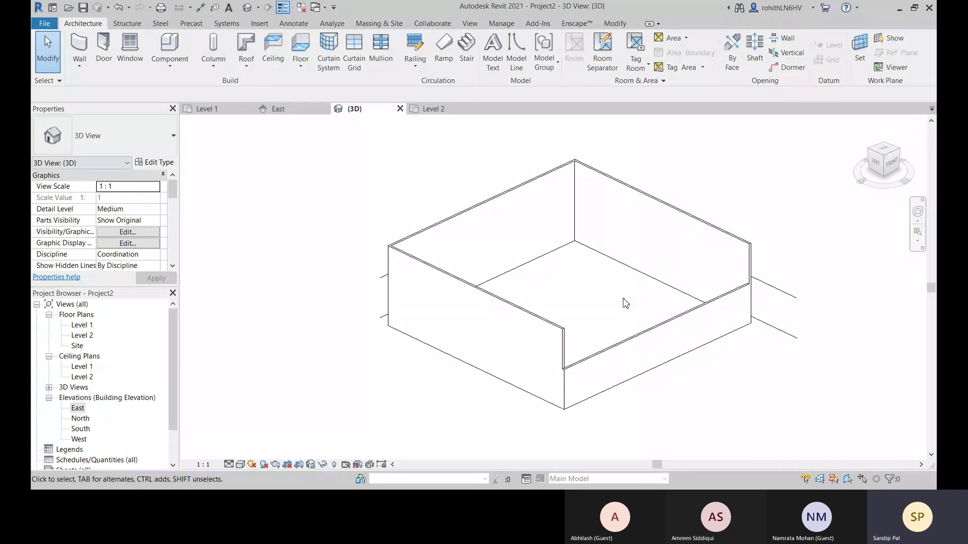
{"action": "middle_click_drag", "start_coordinate": [626, 303], "coordinate": [601, 323]}
{"action": "left_click", "coordinate": [747, 320]}
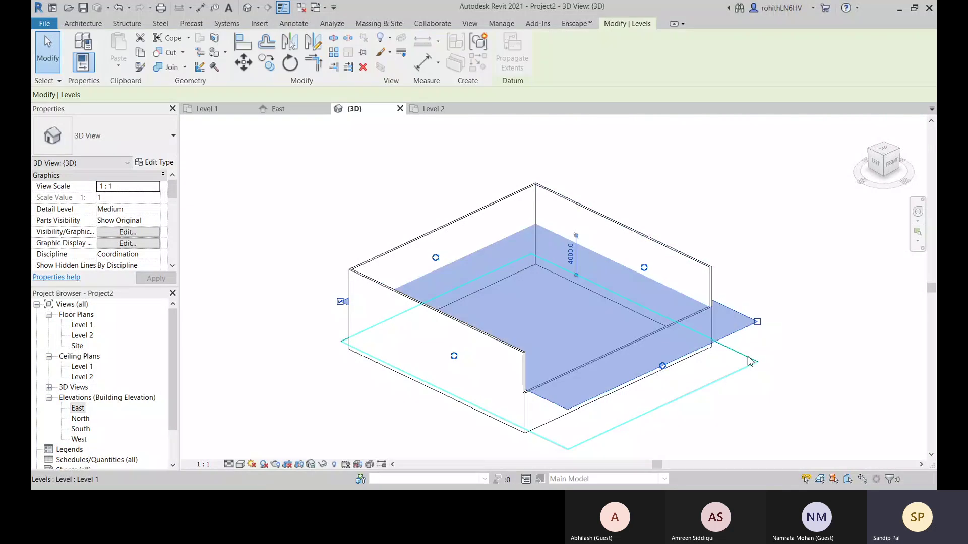
{"action": "left_click", "coordinate": [302, 309]}
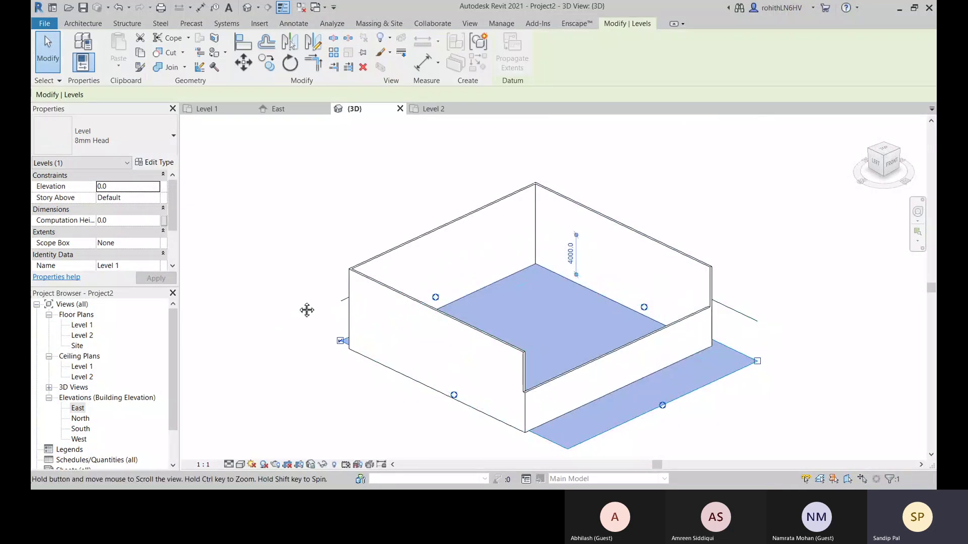
{"action": "left_click", "coordinate": [748, 312]}
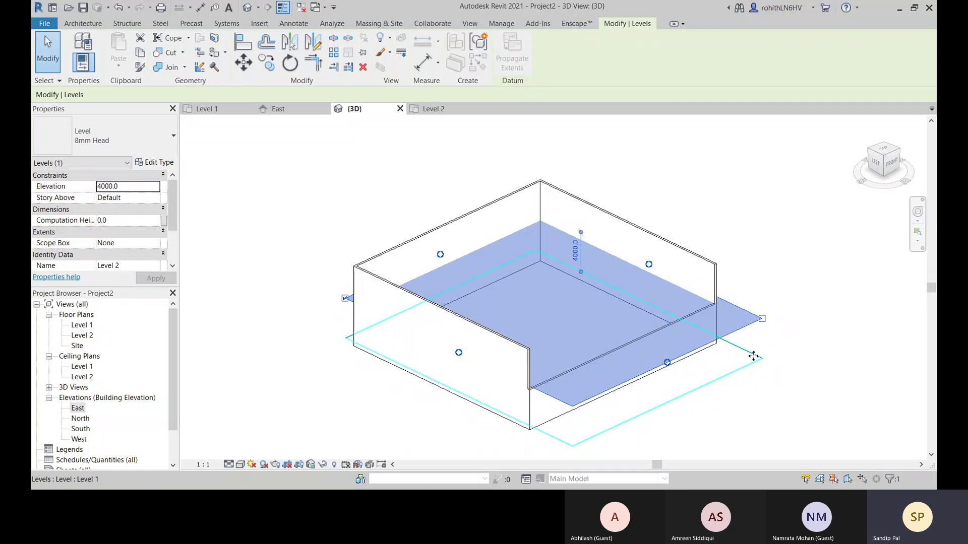
{"action": "left_click", "coordinate": [852, 324]}
{"action": "left_click", "coordinate": [745, 315]}
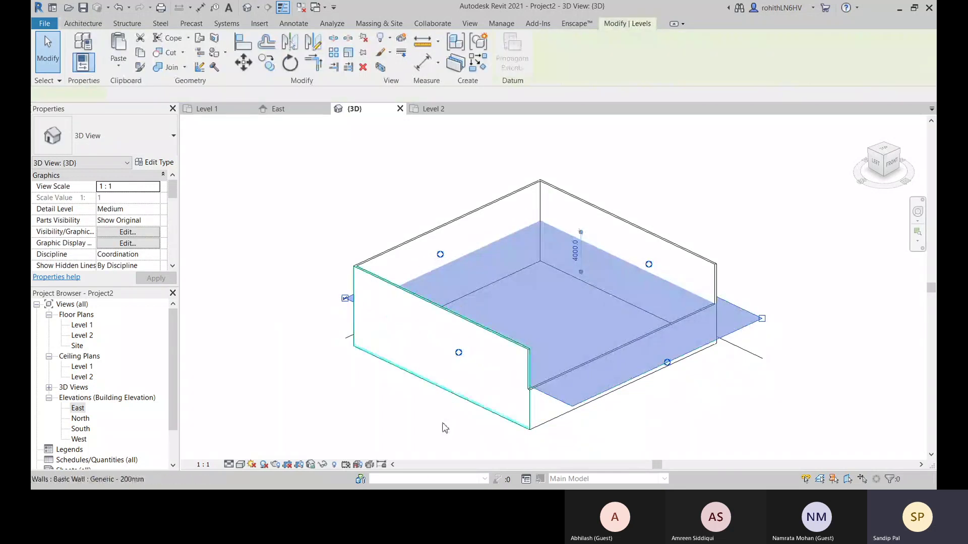
{"action": "left_click", "coordinate": [756, 357]}
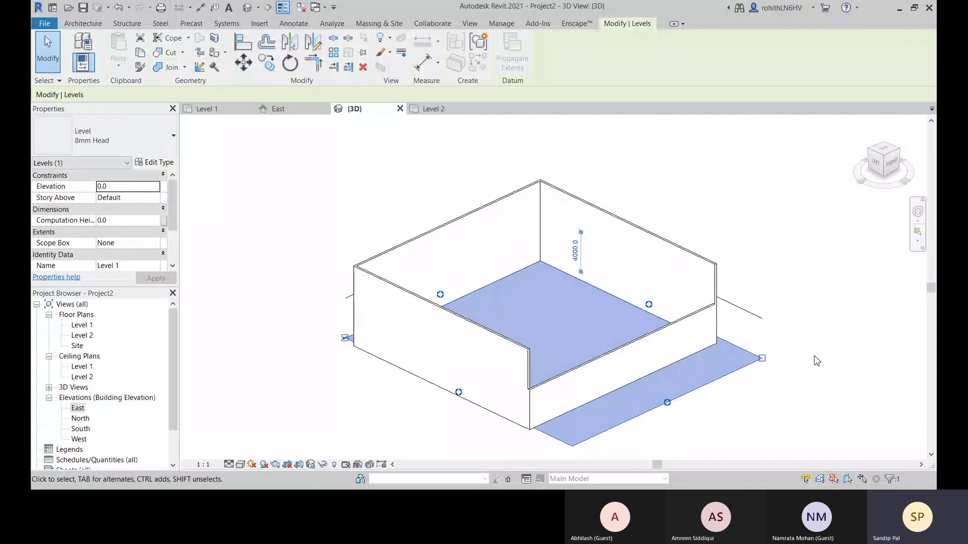
{"action": "left_click", "coordinate": [800, 361]}
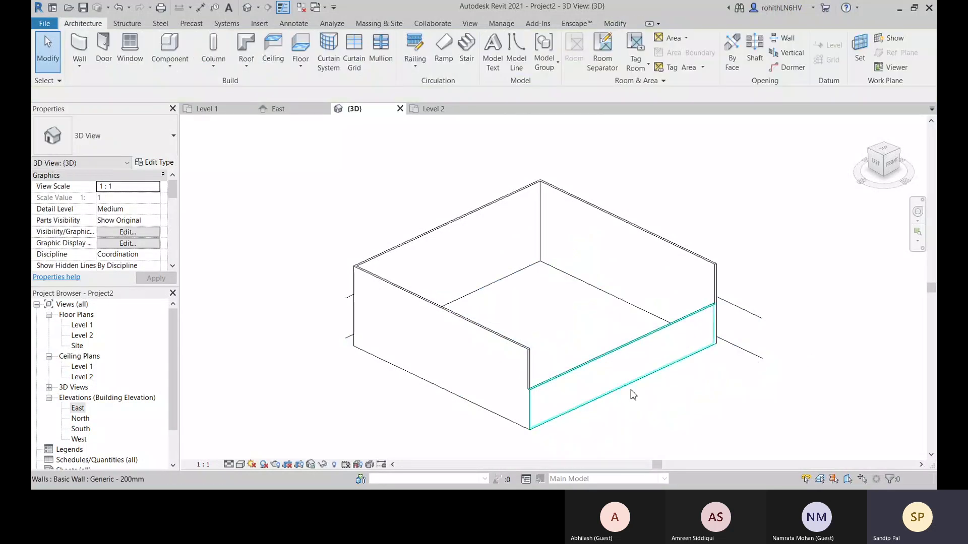
{"action": "left_click", "coordinate": [739, 353]}
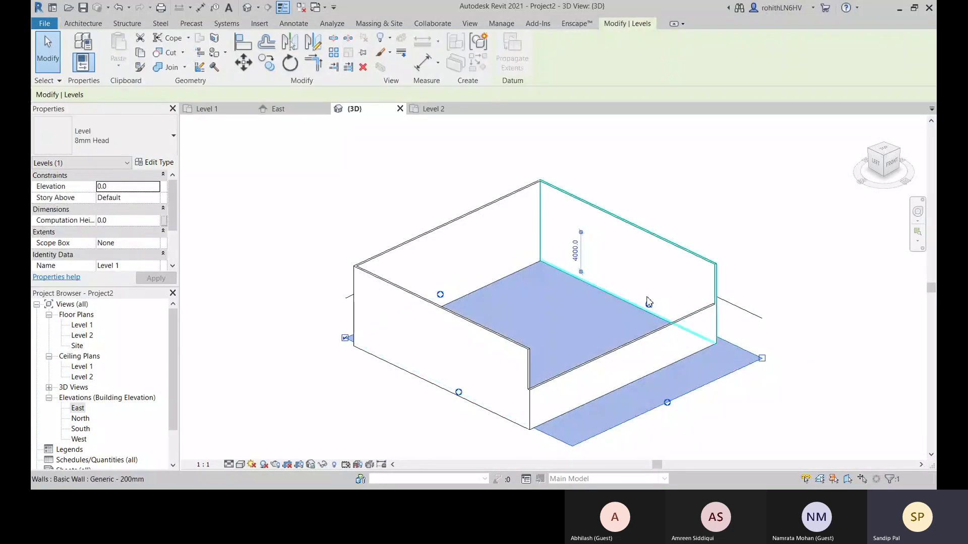
{"action": "left_click", "coordinate": [753, 317]}
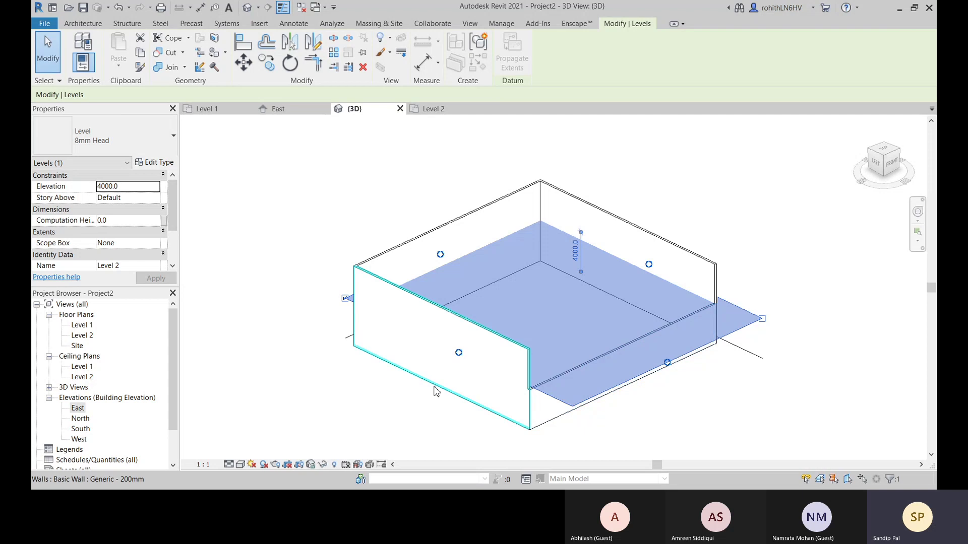
{"action": "left_click", "coordinate": [260, 218]}
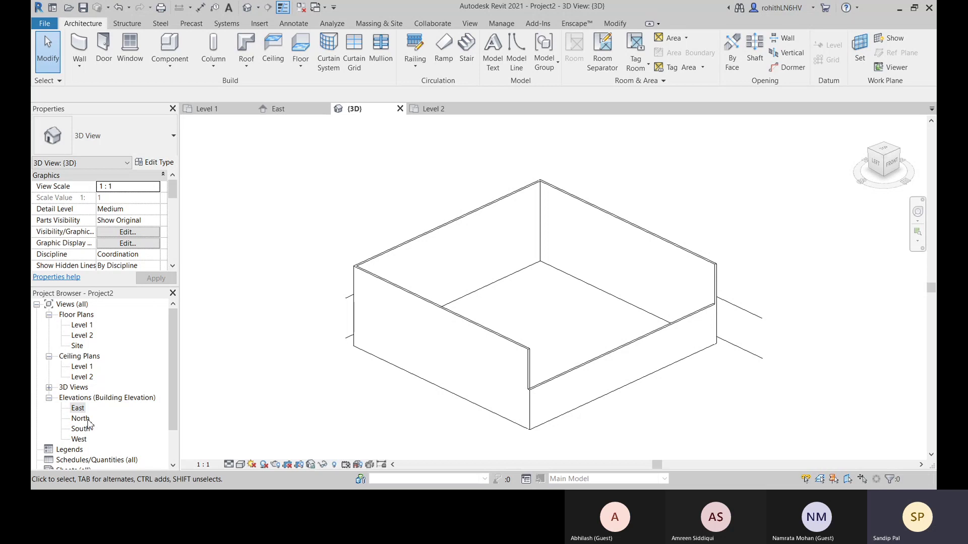
Step: Open the North elevation, check the Level 1 floor plan and the East elevation, and return to the North elevation
{"action": "double_click", "coordinate": [86, 420]}
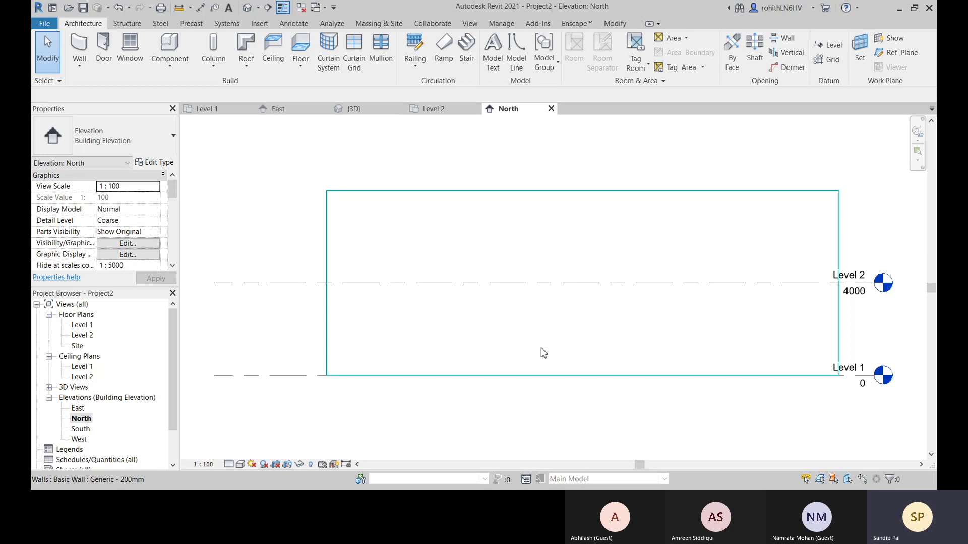
{"action": "scroll", "coordinate": [549, 359], "scroll_direction": "down", "scroll_amount": 1}
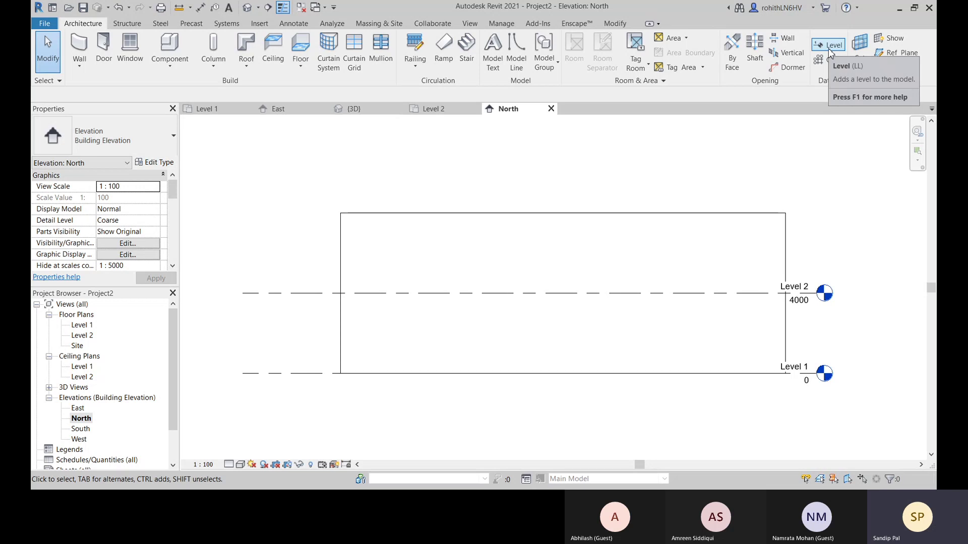
{"action": "left_click", "coordinate": [221, 111]}
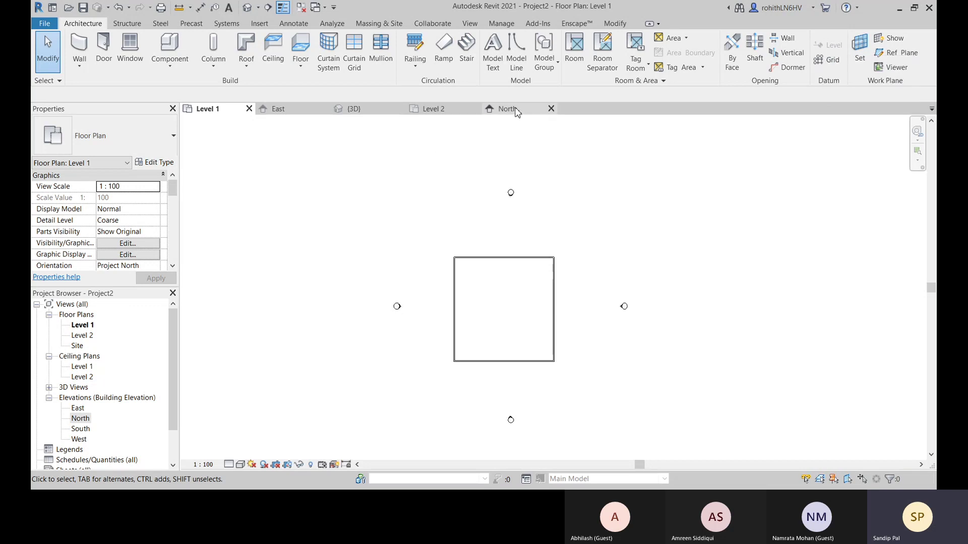
{"action": "left_click", "coordinate": [277, 109]}
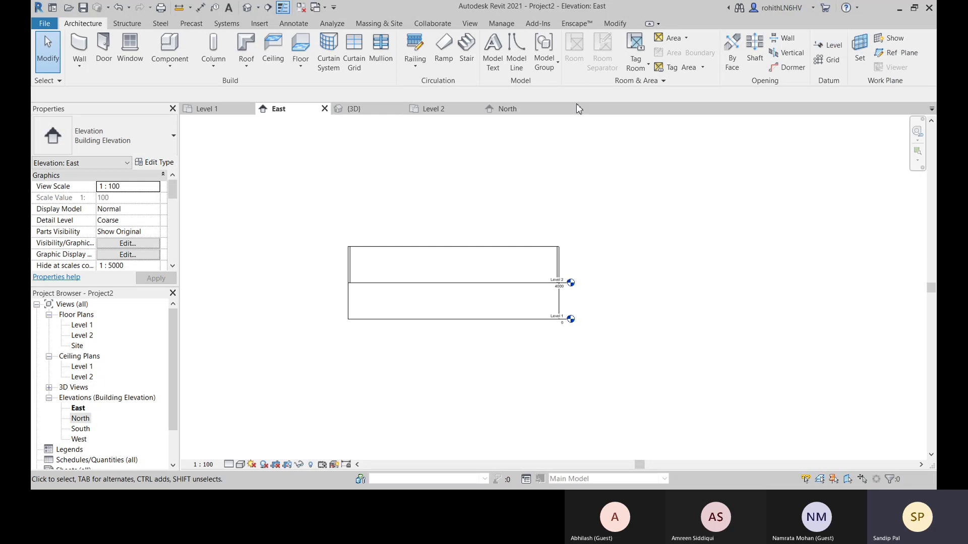
{"action": "left_click", "coordinate": [501, 110]}
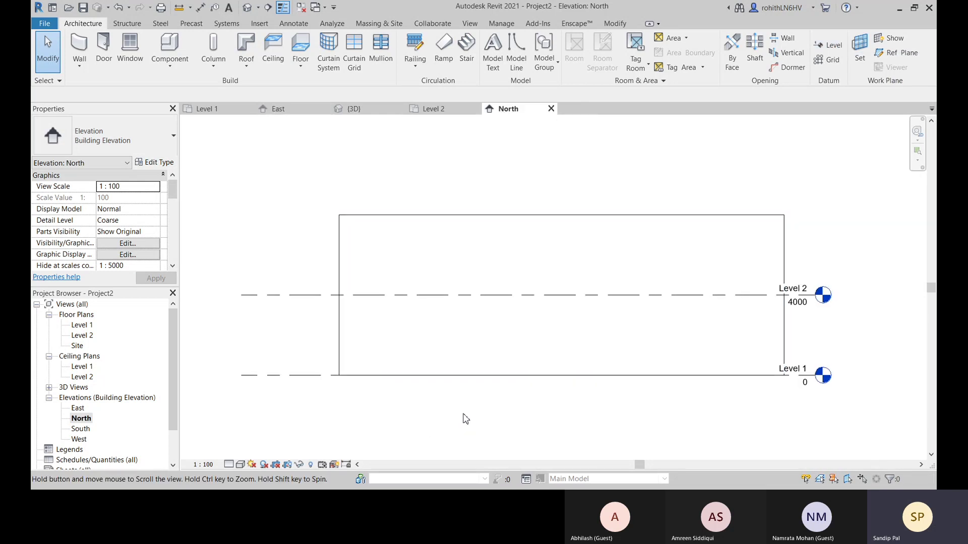
Step: Rename Level 1 to "0 Ground Floor" in the North elevation and rename its corresponding views as well
{"action": "left_click", "coordinate": [802, 370]}
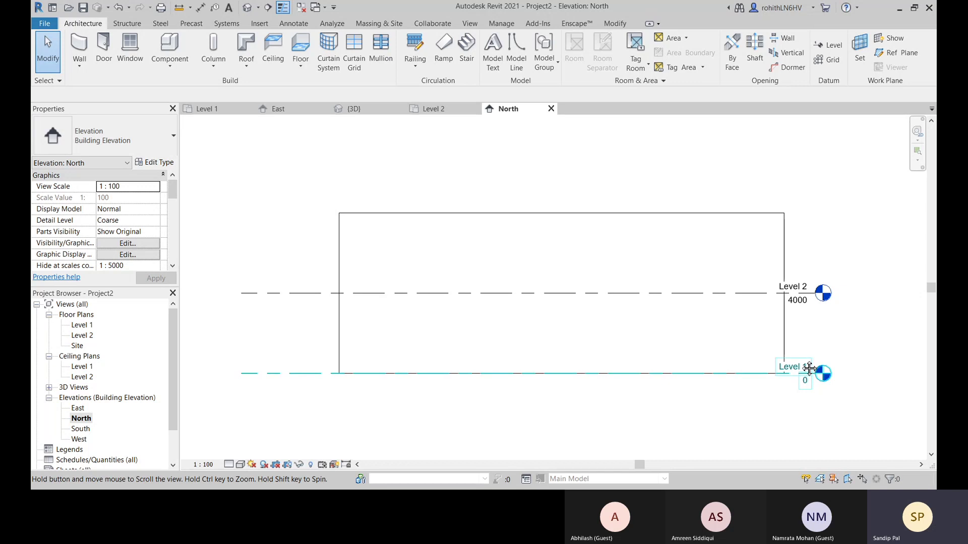
{"action": "middle_click_drag", "start_coordinate": [801, 370], "coordinate": [802, 359]}
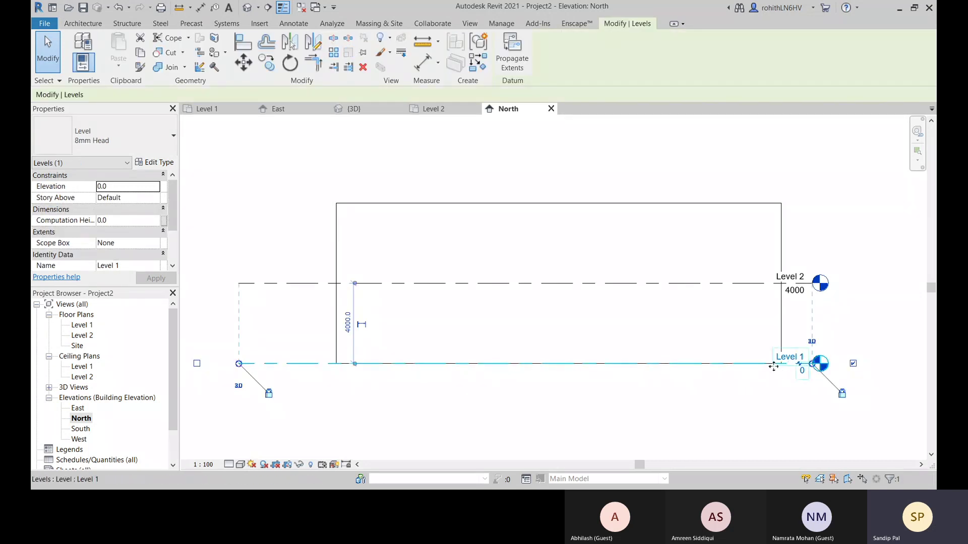
{"action": "left_click", "coordinate": [785, 361]}
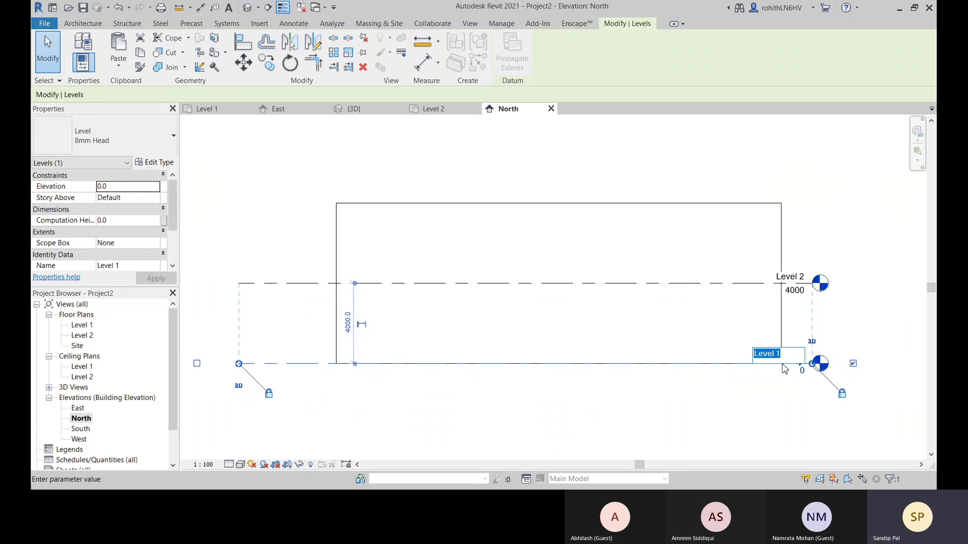
{"action": "type", "text": "0"}
{"action": "type", "text": "or"}
{"action": "key", "text": "Return"}
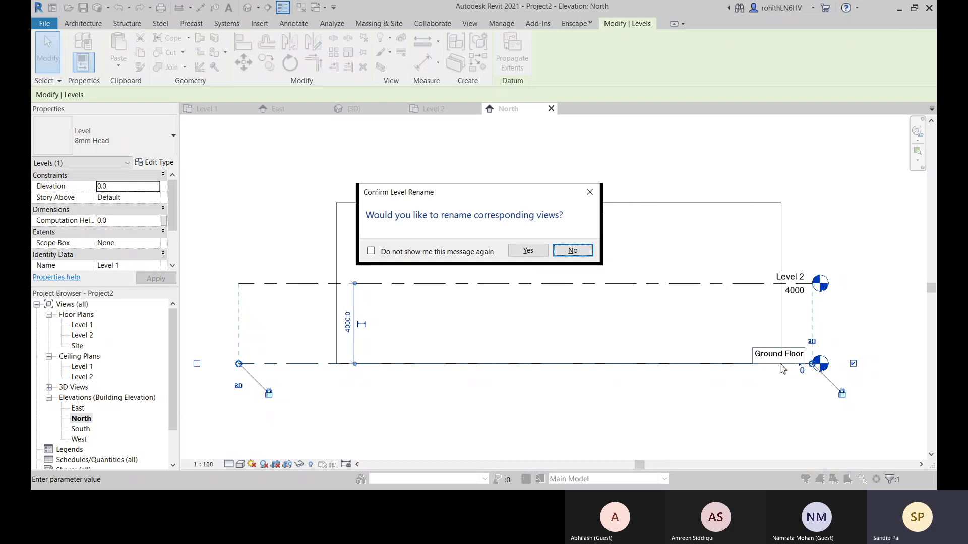
{"action": "key", "text": "Left"}
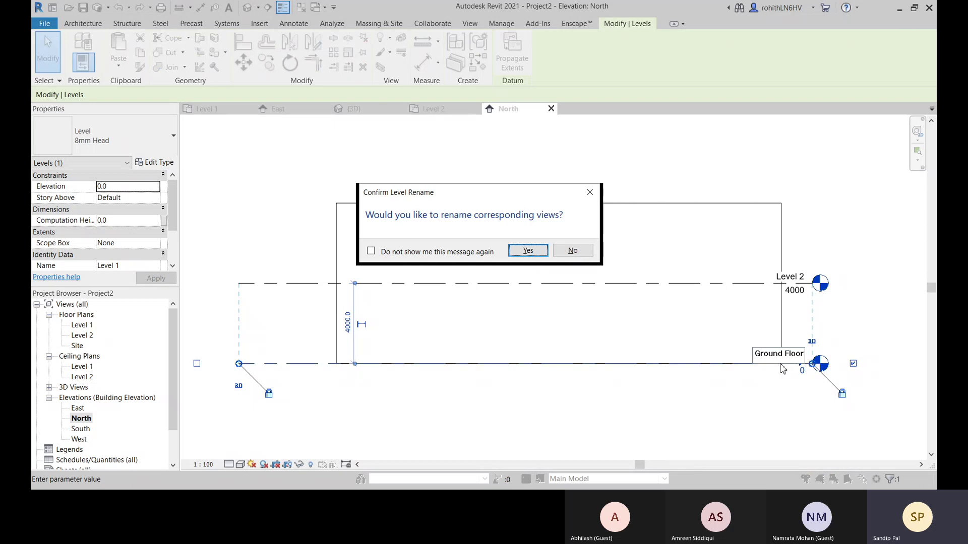
{"action": "key", "text": "Return"}
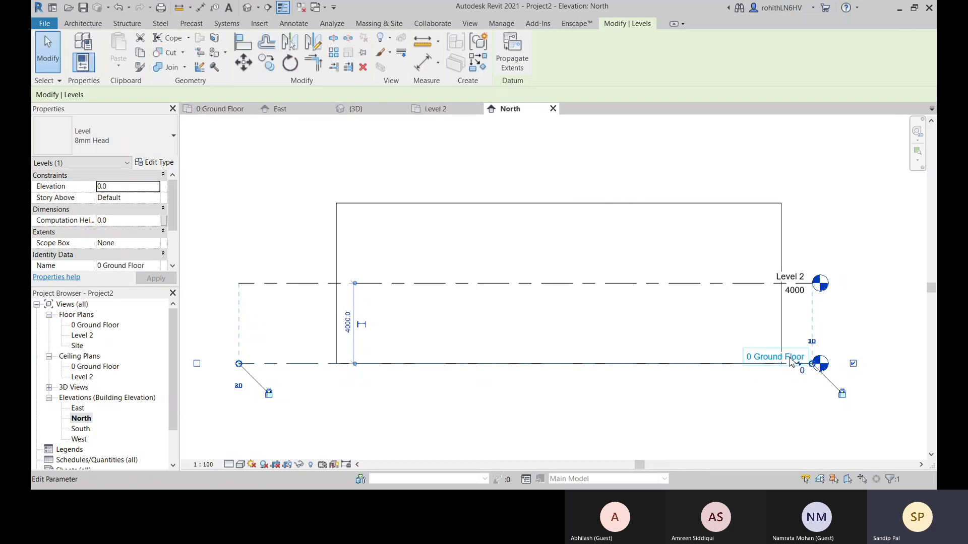
Step: Set the elevation of Level 2 to 600 in the North elevation
{"action": "left_click", "coordinate": [793, 284]}
{"action": "left_click", "coordinate": [793, 278]}
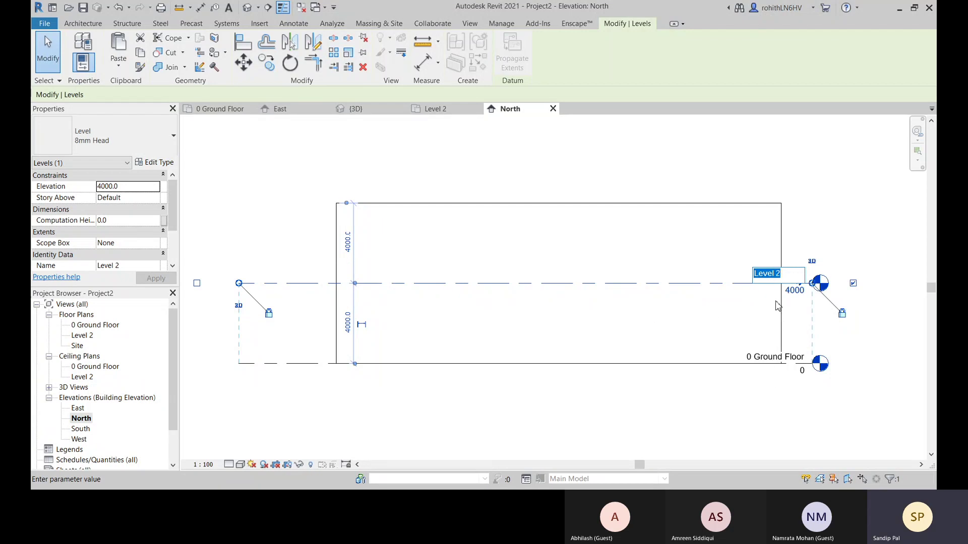
{"action": "left_click", "coordinate": [795, 291]}
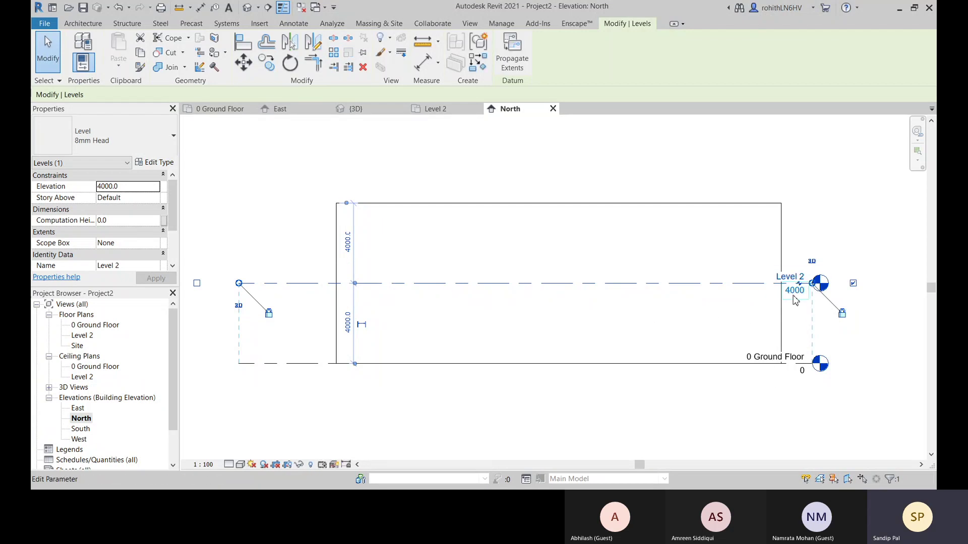
{"action": "left_click", "coordinate": [794, 292]}
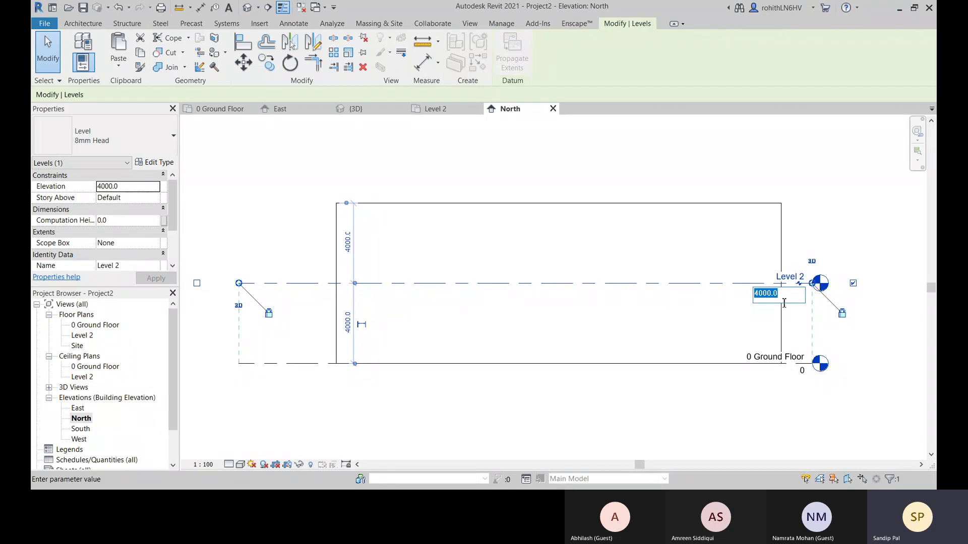
{"action": "type", "text": "600"}
{"action": "key", "text": "Return"}
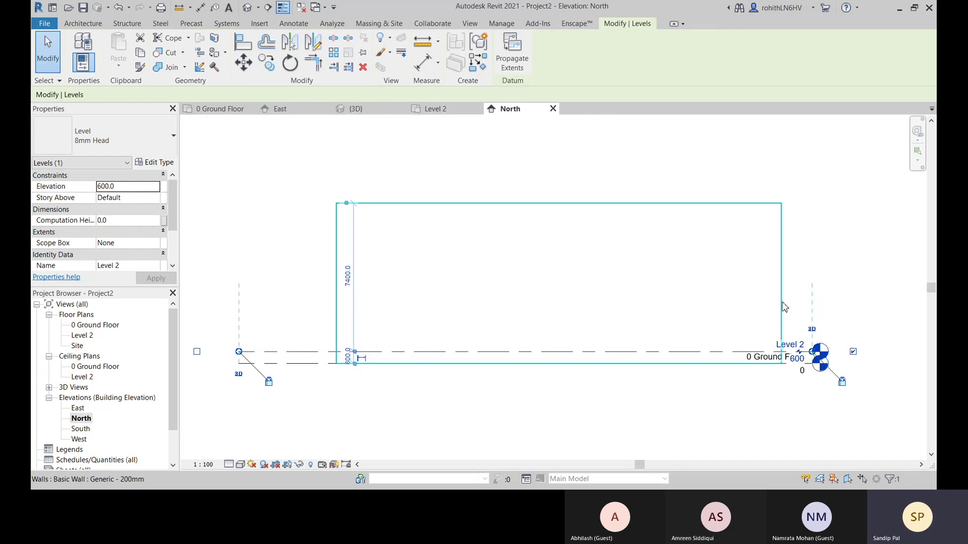
{"action": "scroll", "coordinate": [856, 366], "scroll_direction": "up", "scroll_amount": 4}
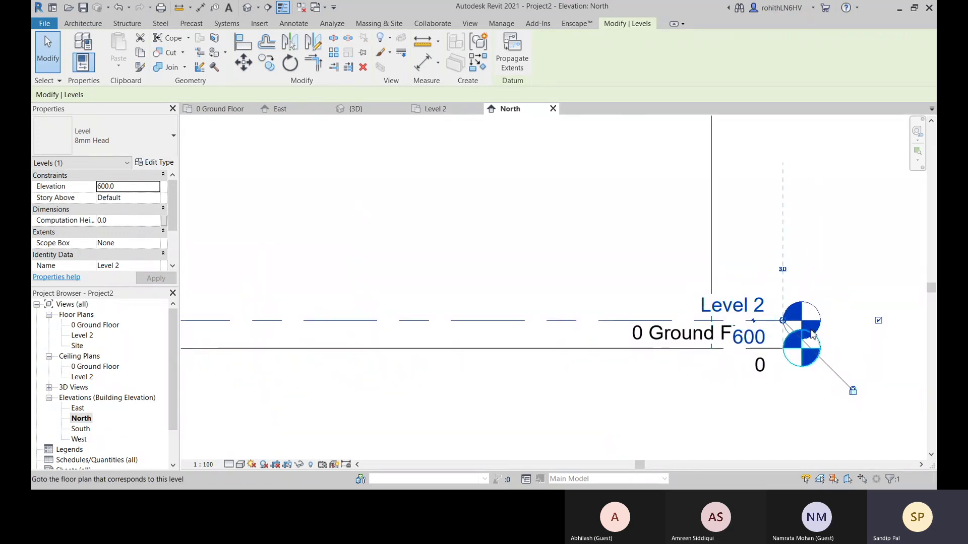
Step: Rename Level 2 to "0.6 Plinth Level" in the North elevation and rename its corresponding views as well
{"action": "left_click", "coordinate": [756, 308]}
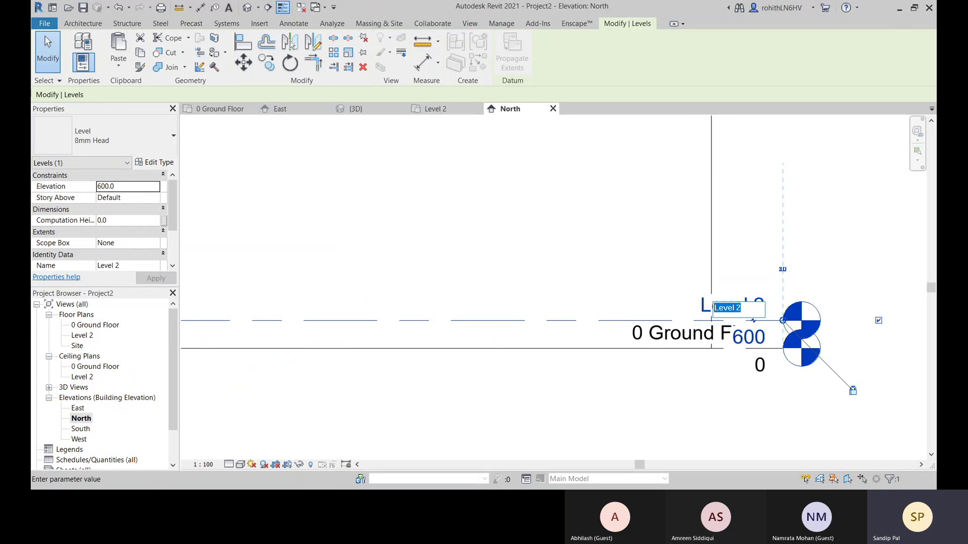
{"action": "type", "text": "0"}
{"action": "type", "text": ".6"}
{"action": "type", "text": " Plinth"}
{"action": "type", "text": " Level"}
{"action": "key", "text": "Return"}
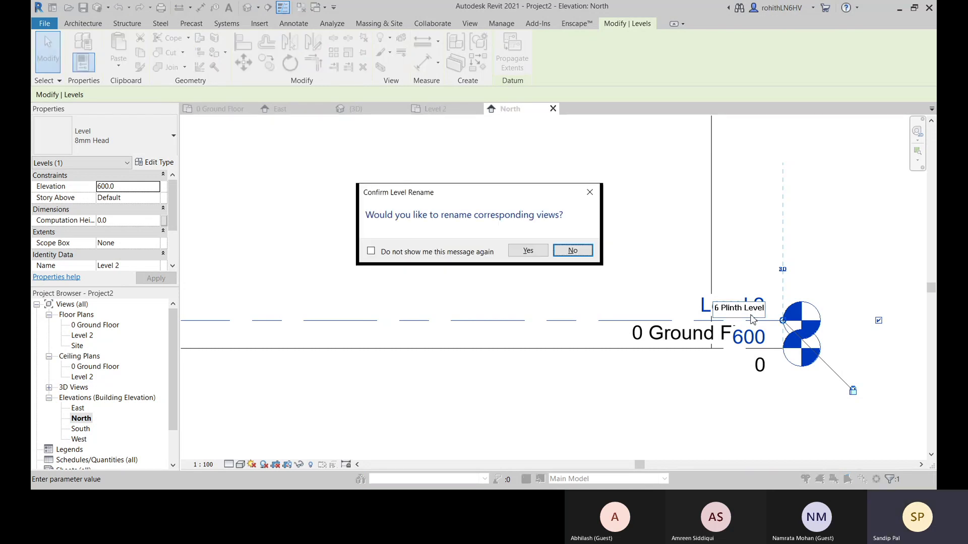
{"action": "key", "text": "y"}
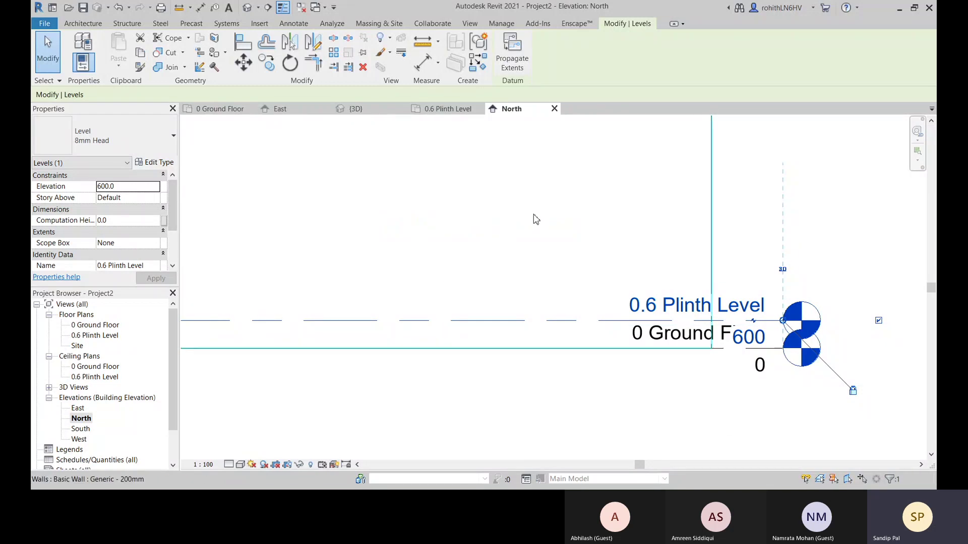
Step: Draw a level 3000 above the plinth level, aligning both ends with the existing level lines
{"action": "scroll", "coordinate": [537, 224], "scroll_direction": "down", "scroll_amount": 4}
{"action": "middle_click_drag", "start_coordinate": [536, 223], "coordinate": [557, 256]}
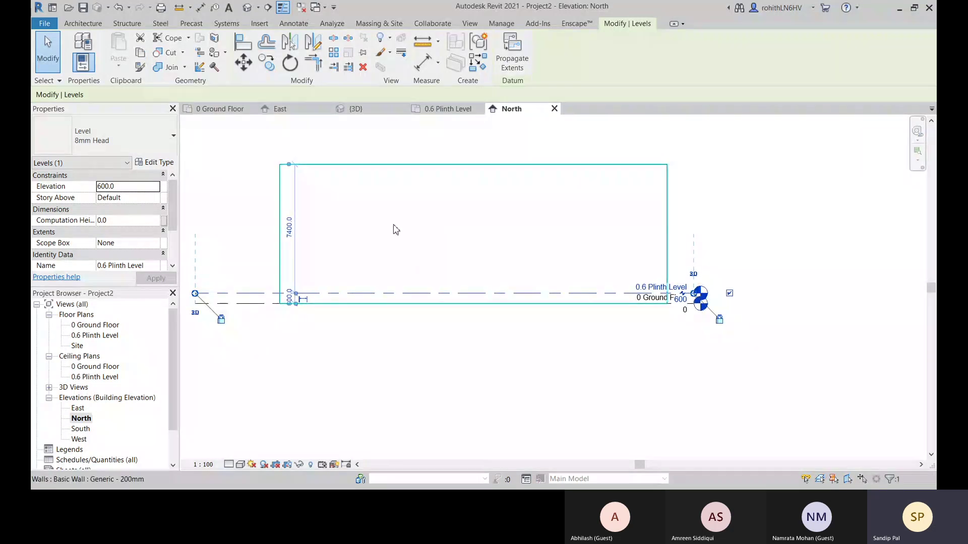
{"action": "middle_click_drag", "start_coordinate": [396, 227], "coordinate": [409, 245]}
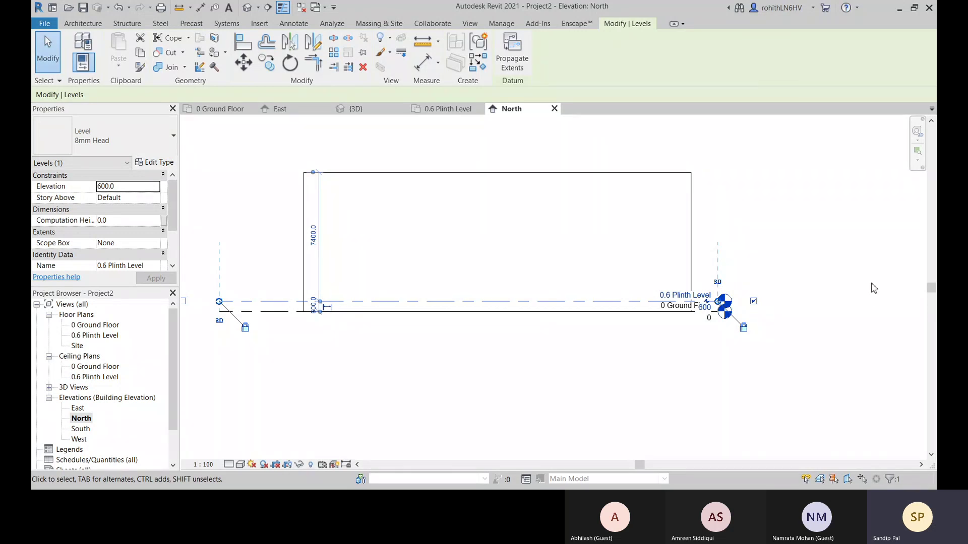
{"action": "key", "text": "l"}
{"action": "key", "text": "l"}
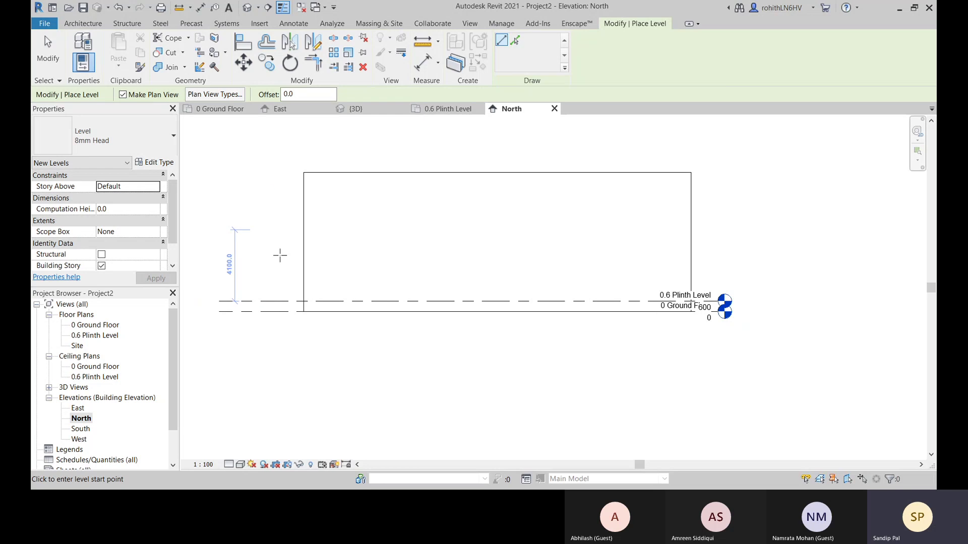
{"action": "scroll", "coordinate": [232, 272], "scroll_direction": "up", "scroll_amount": 2}
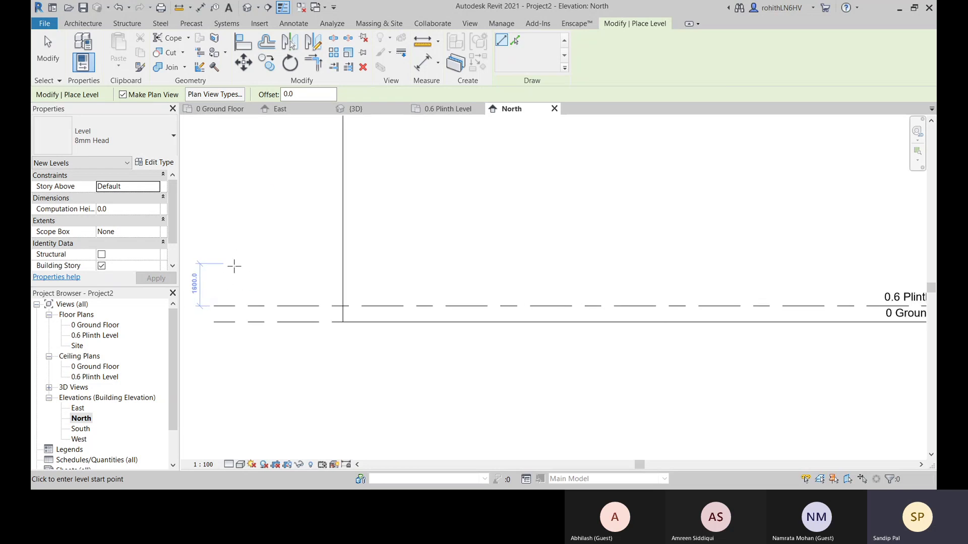
{"action": "middle_click_drag", "start_coordinate": [234, 266], "coordinate": [322, 257]}
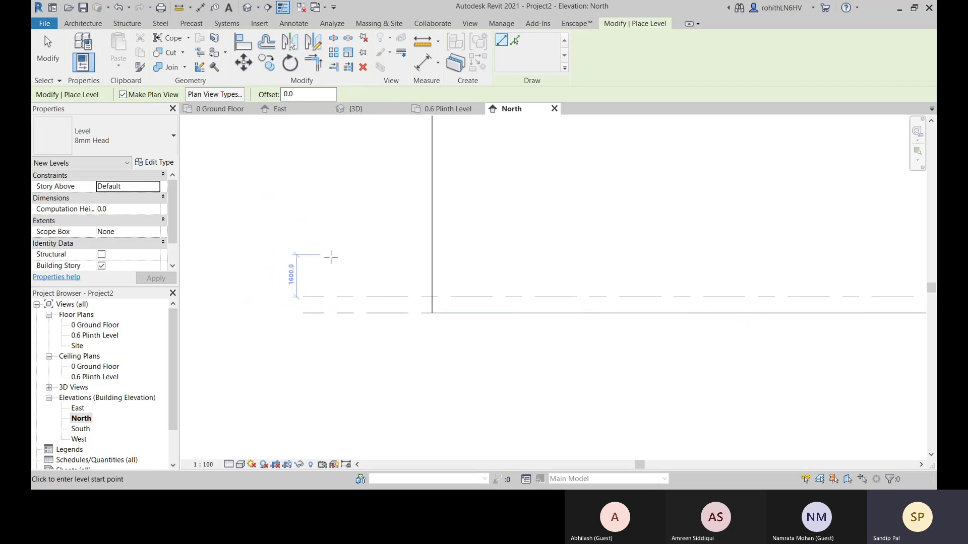
{"action": "scroll", "coordinate": [331, 257], "scroll_direction": "up", "scroll_amount": 2}
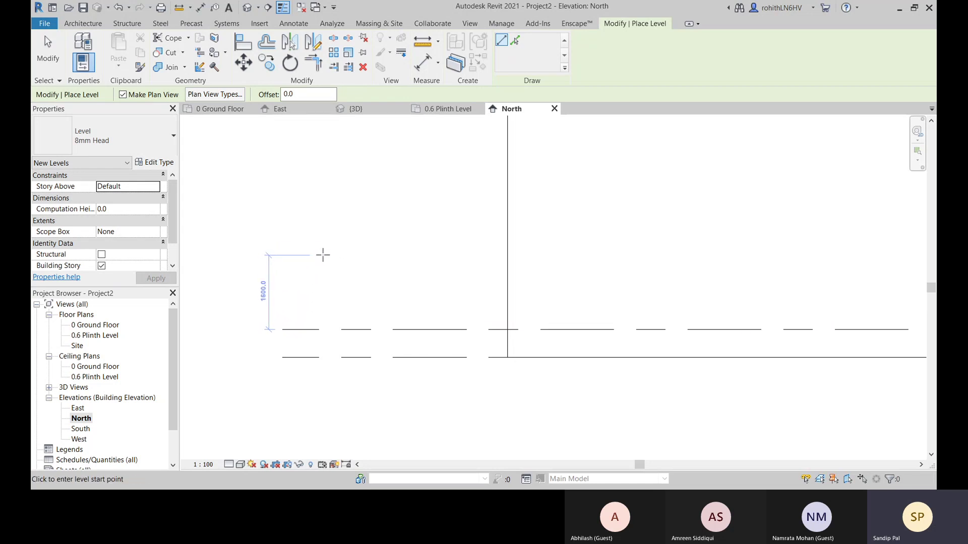
{"action": "scroll", "coordinate": [312, 275], "scroll_direction": "up", "scroll_amount": 1}
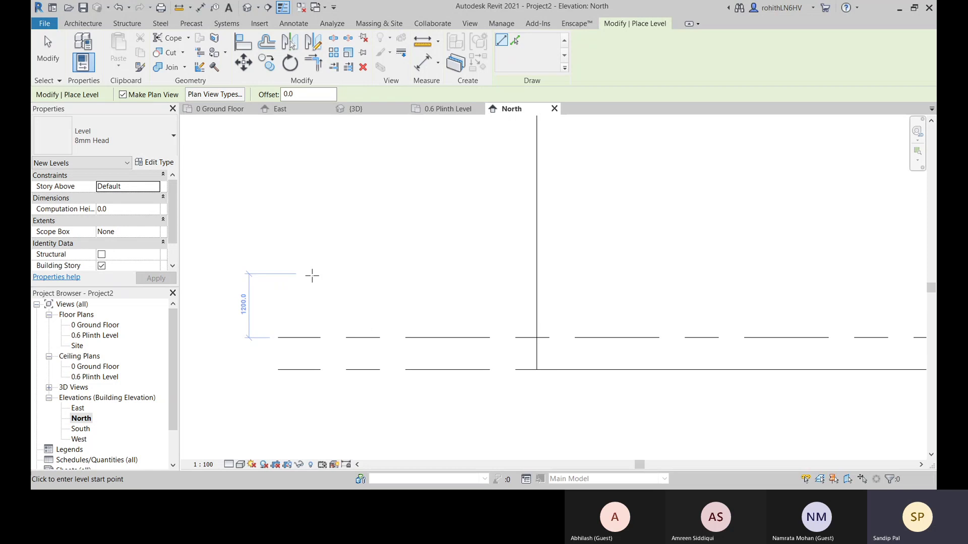
{"action": "scroll", "coordinate": [312, 276], "scroll_direction": "up", "scroll_amount": 1}
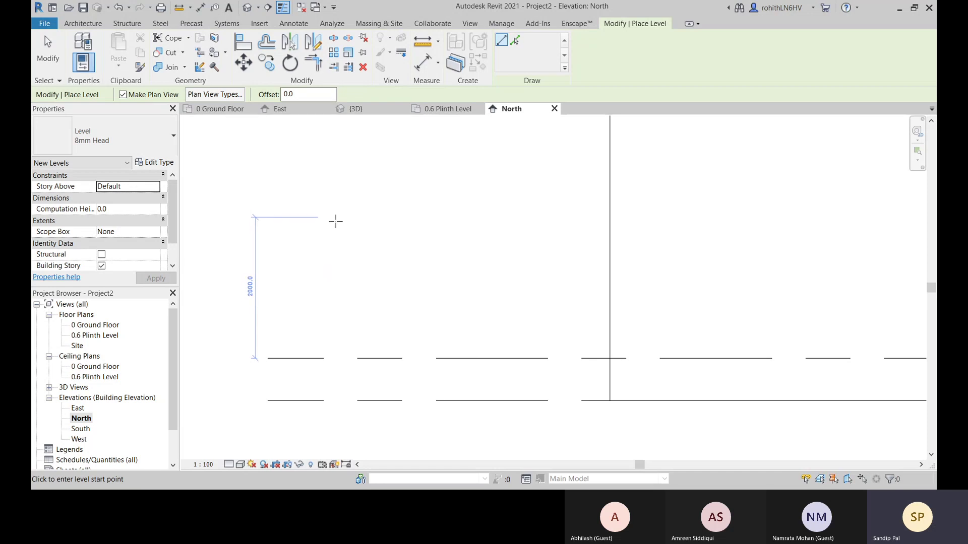
{"action": "scroll", "coordinate": [337, 220], "scroll_direction": "down", "scroll_amount": 5}
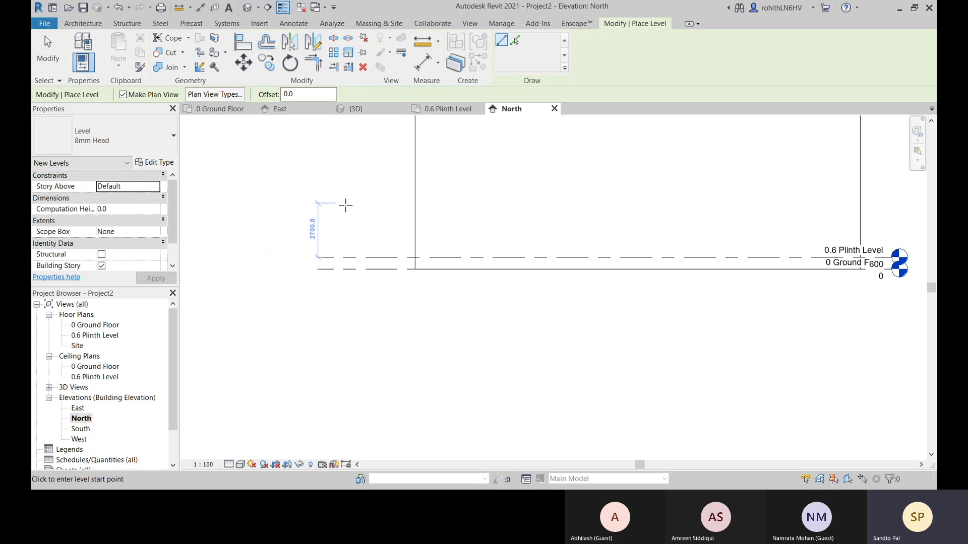
{"action": "scroll", "coordinate": [345, 201], "scroll_direction": "down", "scroll_amount": 5}
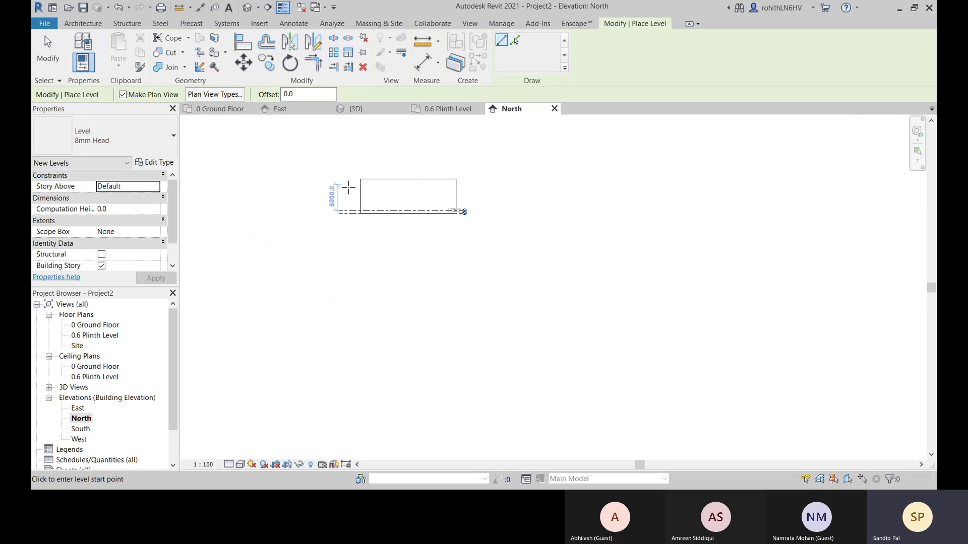
{"action": "scroll", "coordinate": [349, 203], "scroll_direction": "up", "scroll_amount": 2}
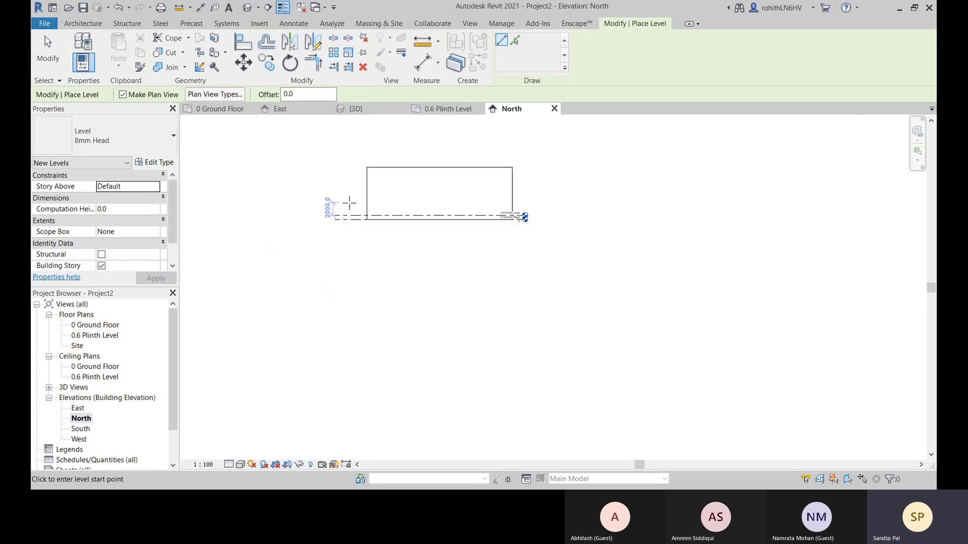
{"action": "scroll", "coordinate": [328, 208], "scroll_direction": "up", "scroll_amount": 5}
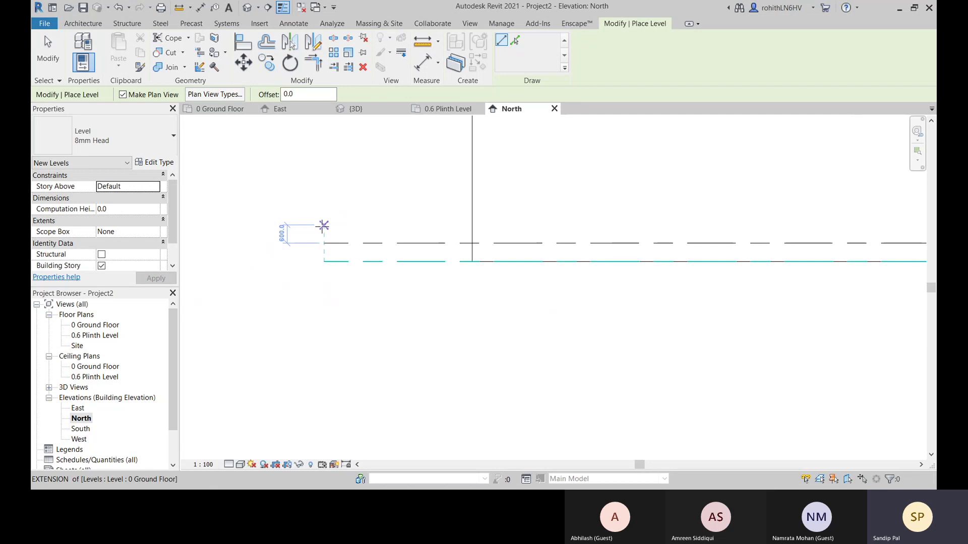
{"action": "scroll", "coordinate": [324, 225], "scroll_direction": "up", "scroll_amount": 1}
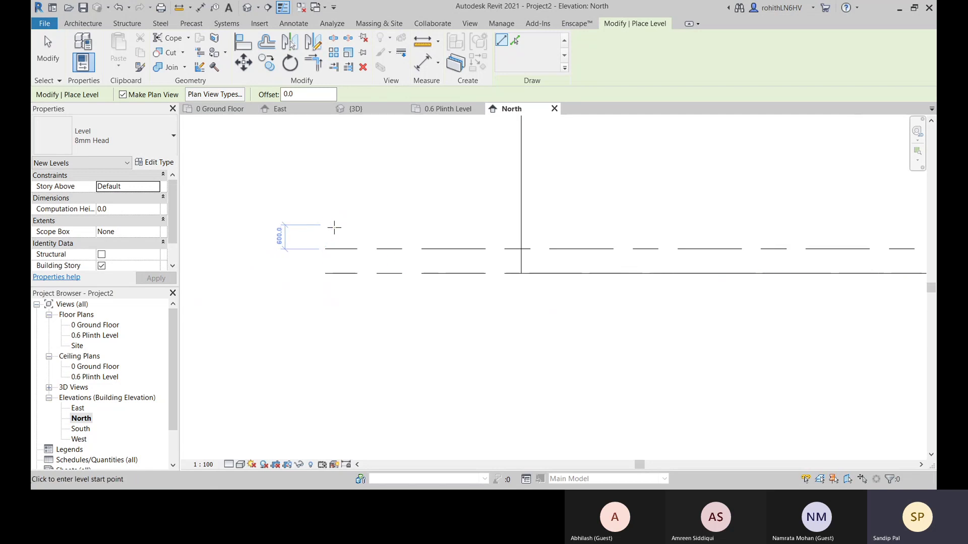
{"action": "scroll", "coordinate": [323, 222], "scroll_direction": "down", "scroll_amount": 3}
{"action": "middle_click_drag", "start_coordinate": [345, 228], "coordinate": [308, 258]}
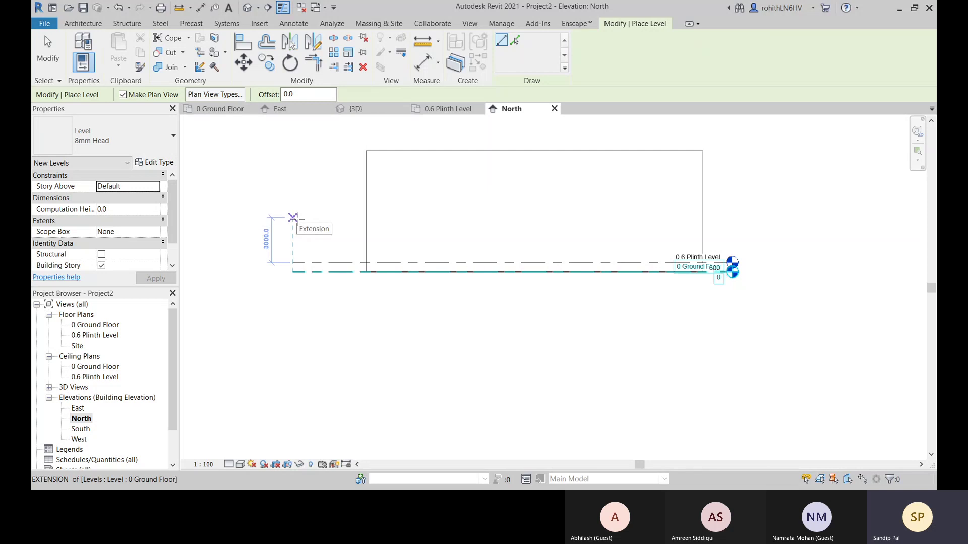
{"action": "left_click", "coordinate": [293, 217]}
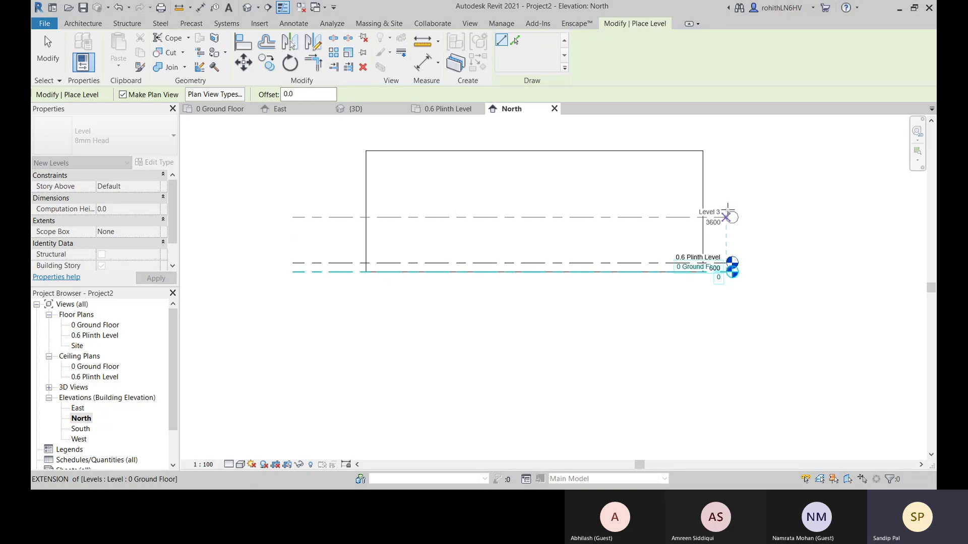
{"action": "scroll", "coordinate": [738, 229], "scroll_direction": "up", "scroll_amount": 1}
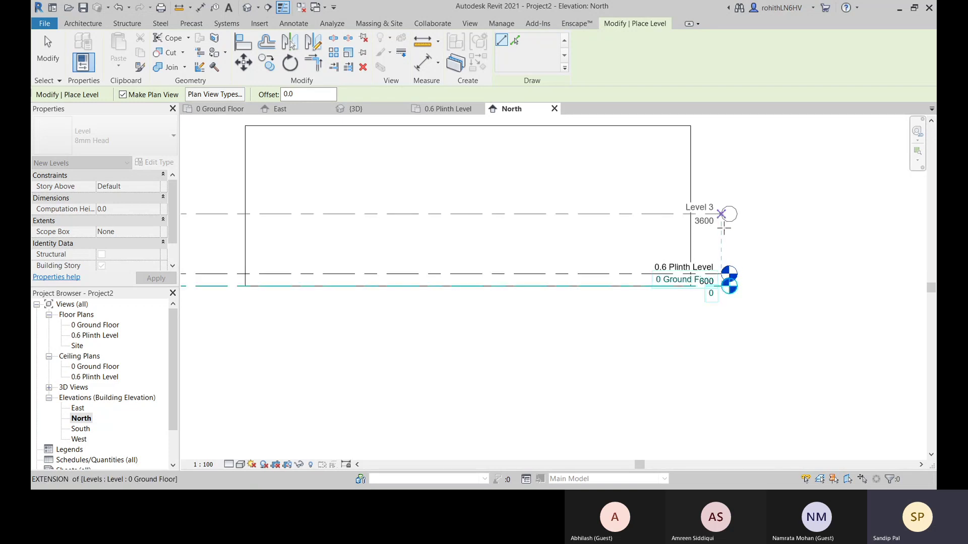
{"action": "scroll", "coordinate": [720, 215], "scroll_direction": "up", "scroll_amount": 1}
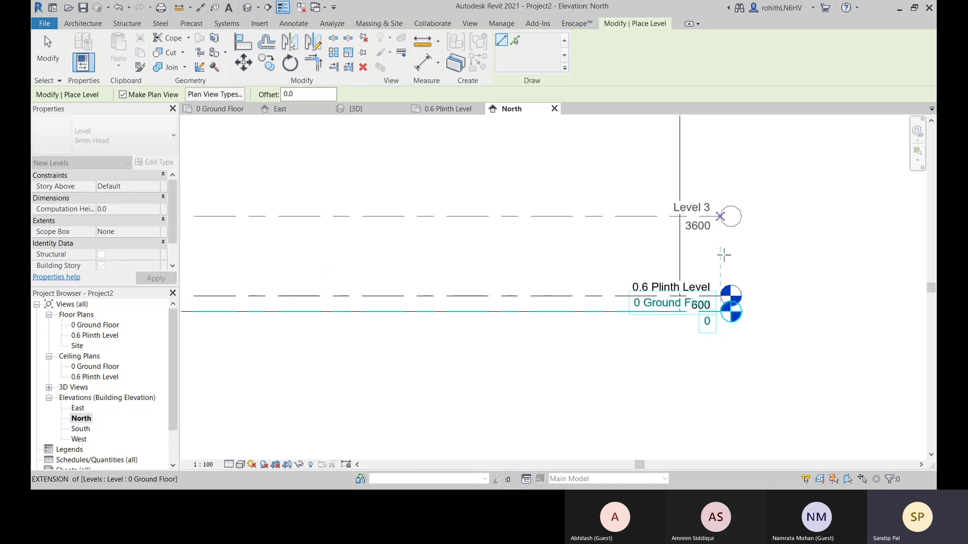
{"action": "left_click", "coordinate": [719, 217]}
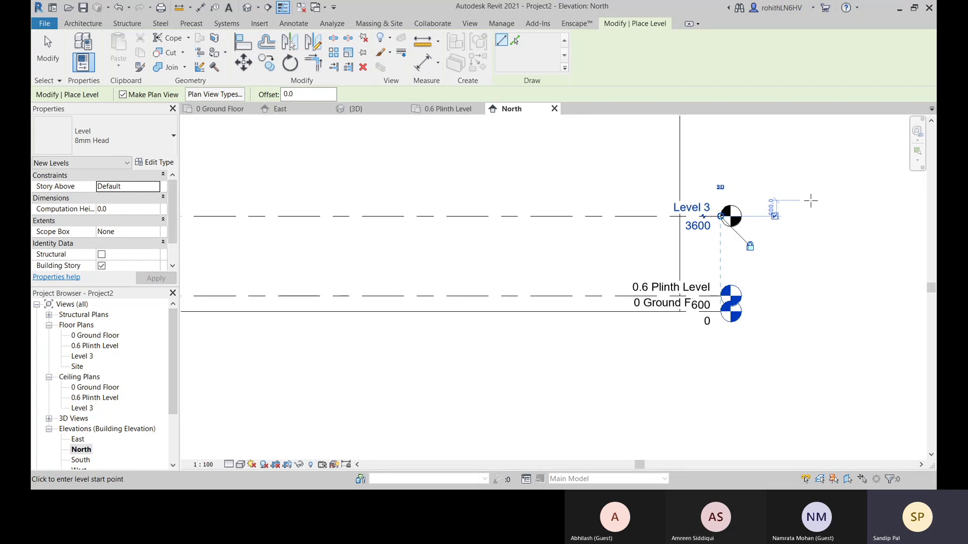
{"action": "key", "text": "Escape"}
{"action": "key", "text": "Escape"}
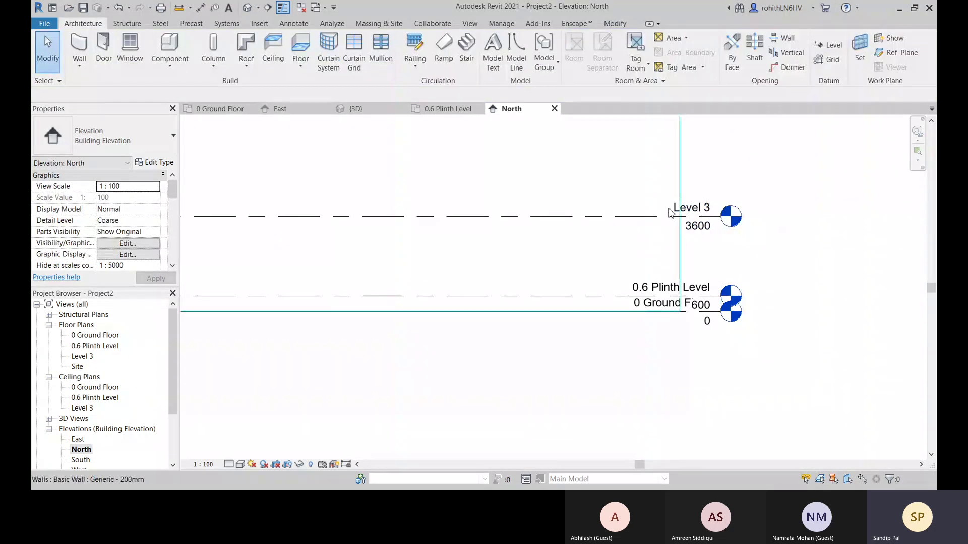
Step: Remove the newly drawn Level 3 from the North elevation
{"action": "middle_click_drag", "start_coordinate": [595, 226], "coordinate": [583, 289]}
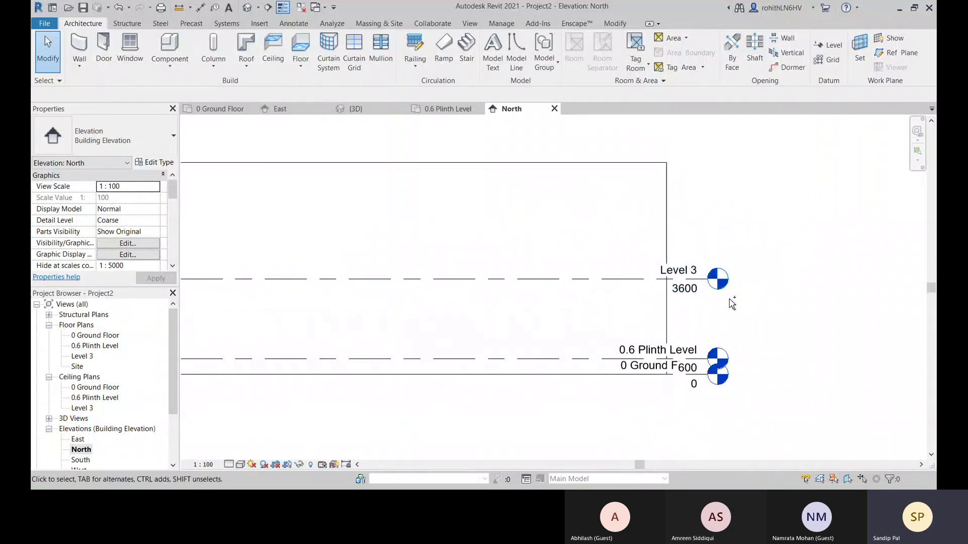
{"action": "left_click", "coordinate": [717, 278]}
{"action": "key", "text": "Delete"}
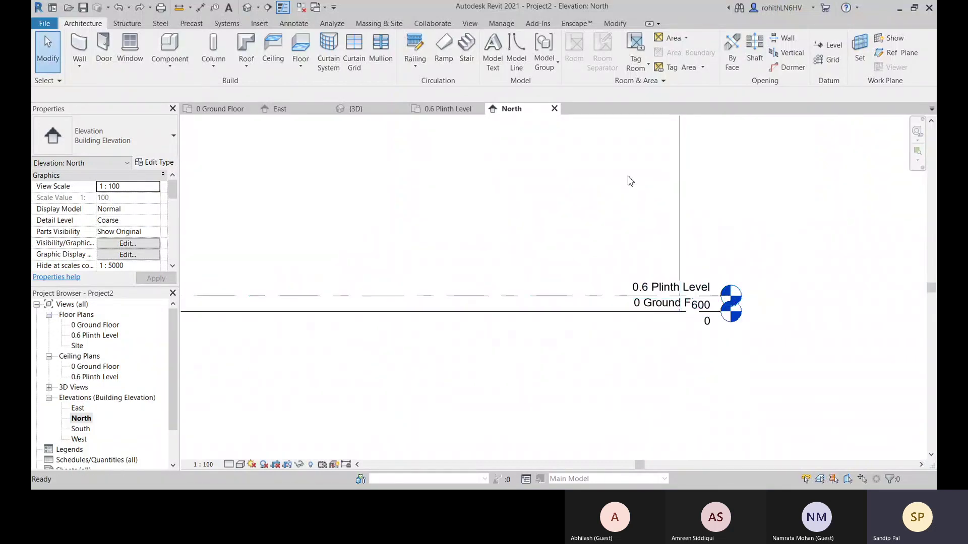
Step: Draw Level 3 again across the building, 3000 above the plinth level at elevation 3600
{"action": "key", "text": "l"}
{"action": "key", "text": "l"}
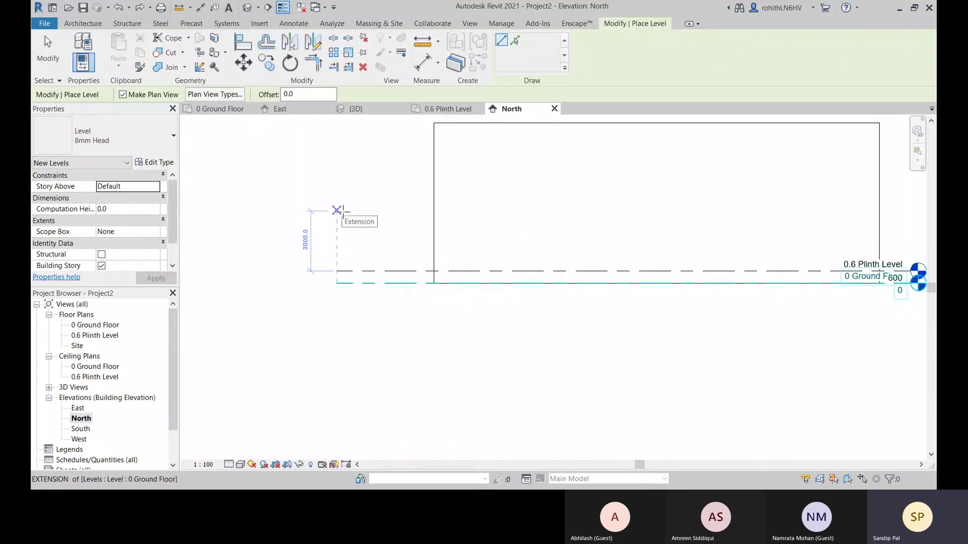
{"action": "left_click", "coordinate": [337, 209]}
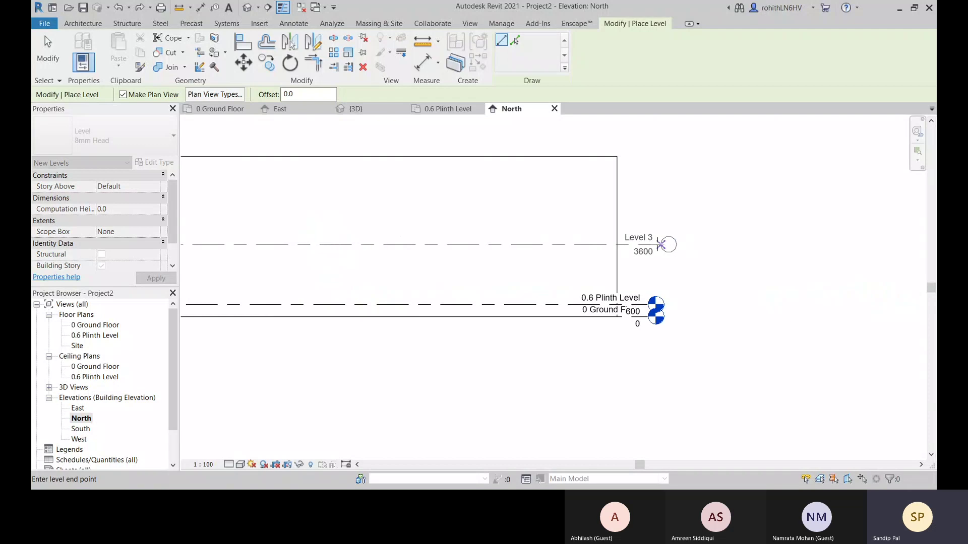
{"action": "left_click", "coordinate": [656, 244]}
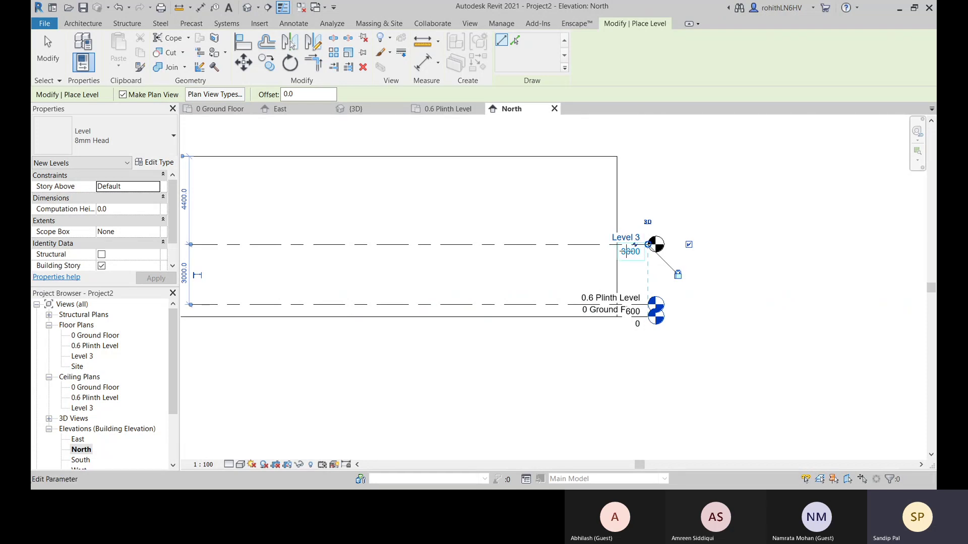
Step: Rename Level 3 to "1 First Floor" and rename its corresponding views as well
{"action": "scroll", "coordinate": [634, 246], "scroll_direction": "up", "scroll_amount": 1}
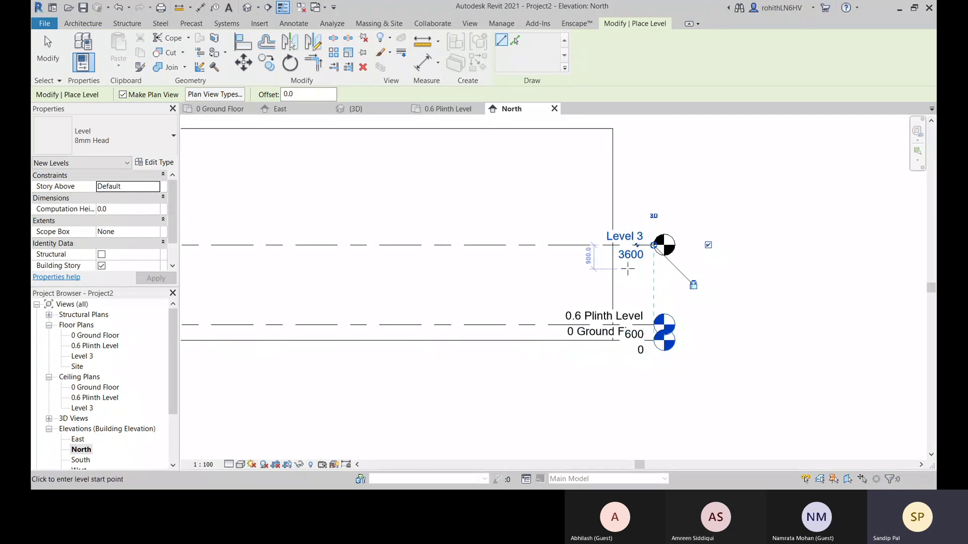
{"action": "scroll", "coordinate": [629, 256], "scroll_direction": "up", "scroll_amount": 2}
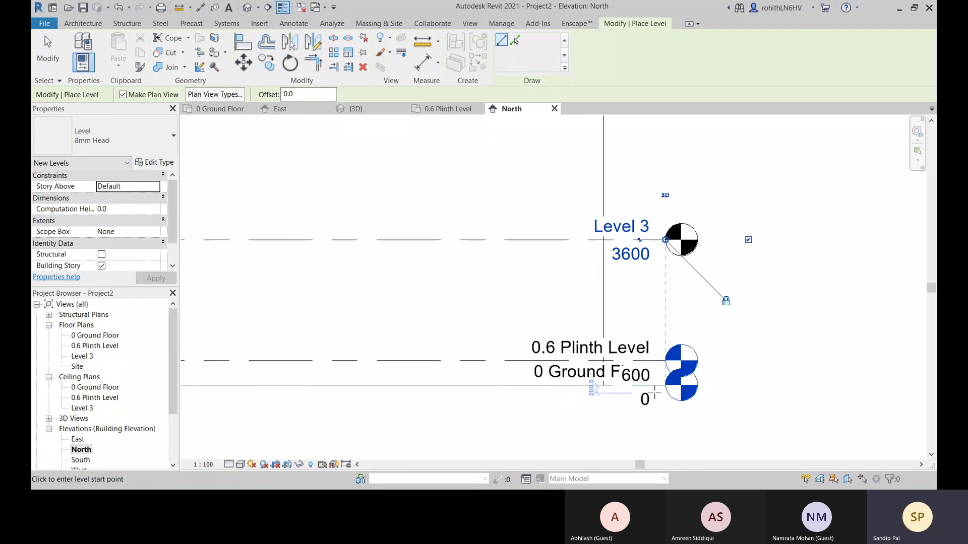
{"action": "middle_click_drag", "start_coordinate": [628, 278], "coordinate": [635, 300]}
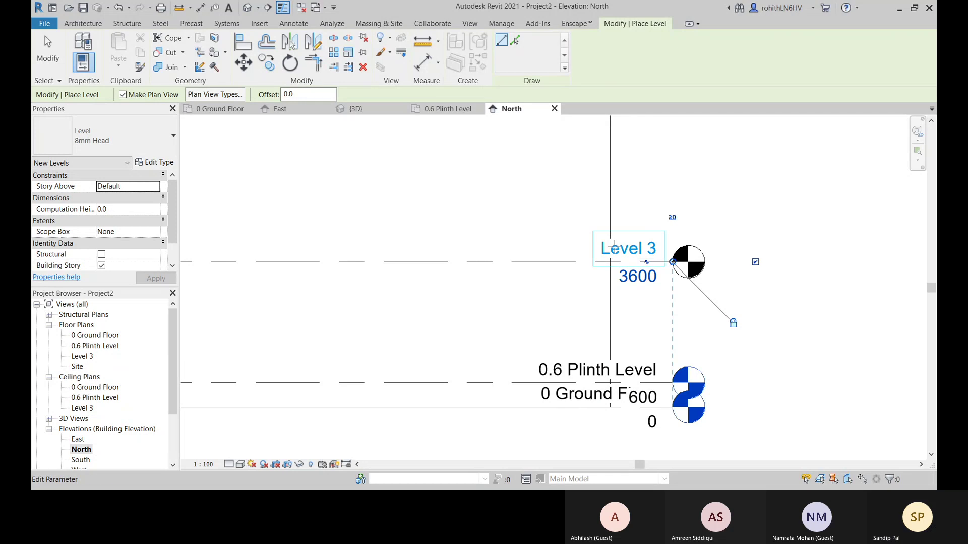
{"action": "left_click", "coordinate": [622, 249]}
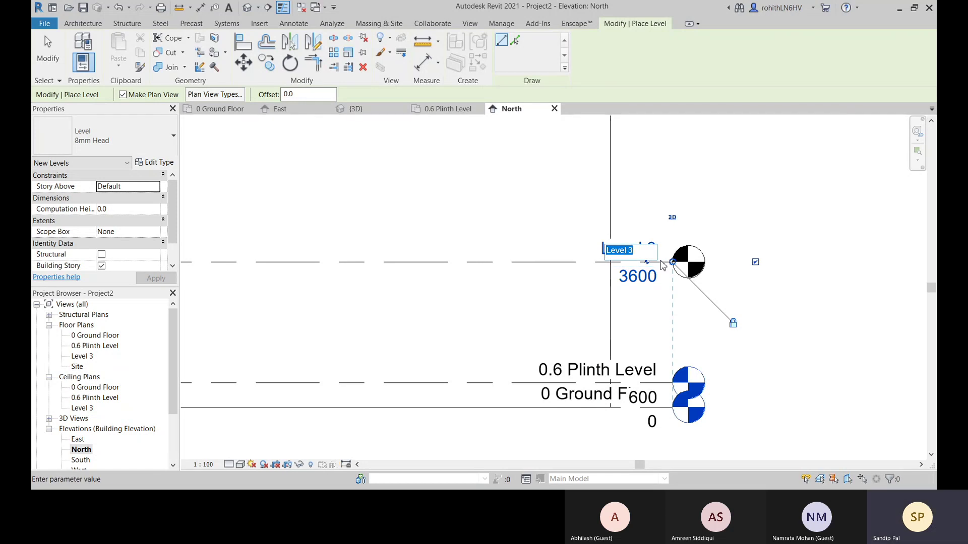
{"action": "type", "text": "1 First Floo"}
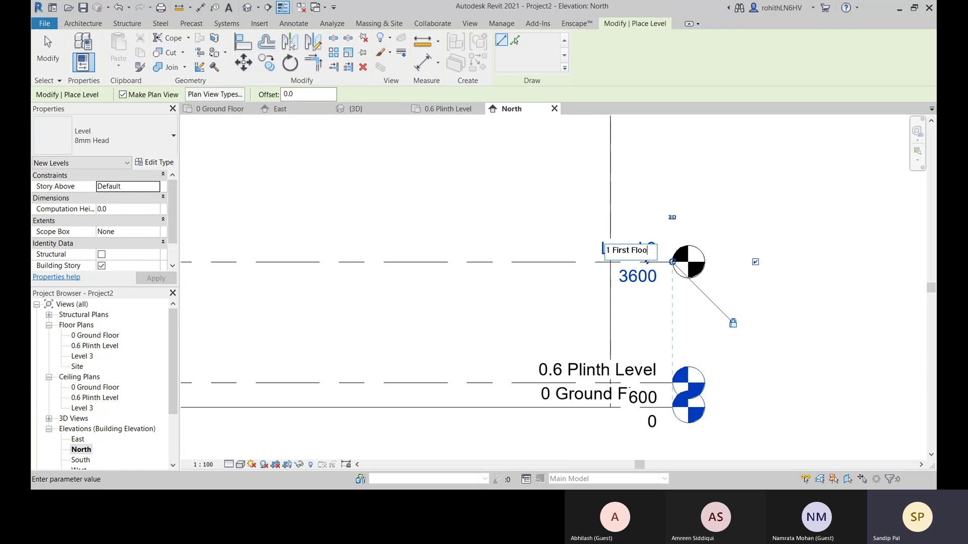
{"action": "type", "text": "r"}
{"action": "key", "text": "Return"}
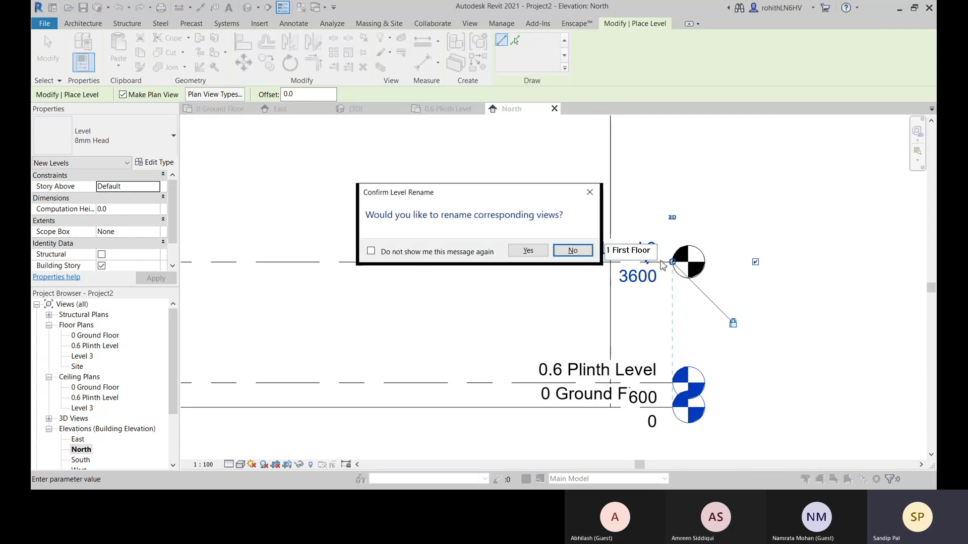
{"action": "key", "text": "Left"}
{"action": "key", "text": "Return"}
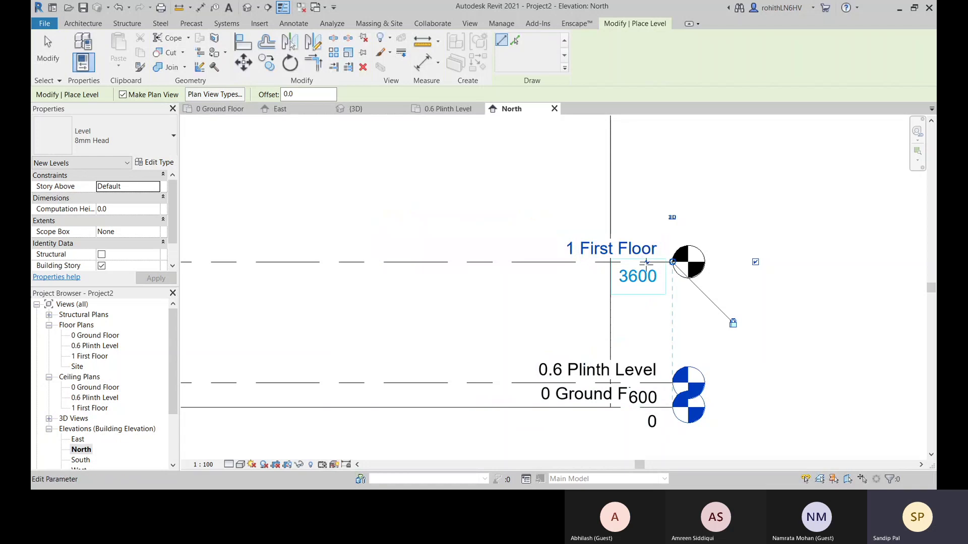
{"action": "scroll", "coordinate": [633, 197], "scroll_direction": "down", "scroll_amount": 5}
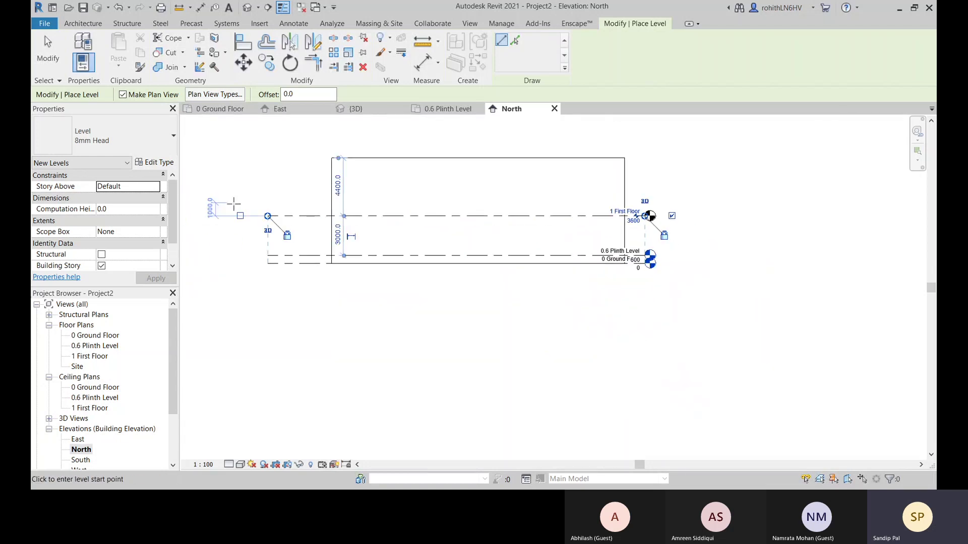
Step: Add two levels by picking lines with a 3000 offset and no plan views, at elevations 6600 and 9600 above the first floor
{"action": "scroll", "coordinate": [247, 151], "scroll_direction": "up", "scroll_amount": 2}
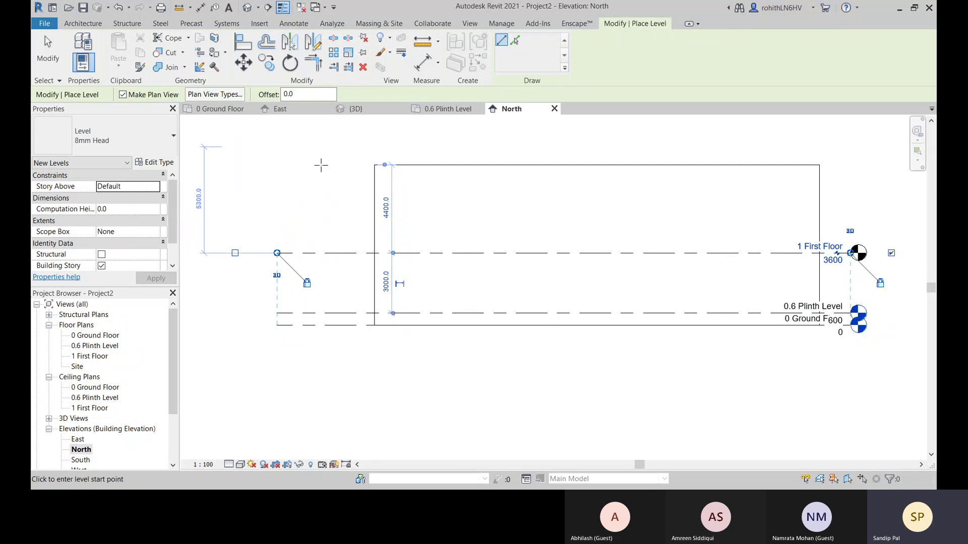
{"action": "middle_click_drag", "start_coordinate": [330, 216], "coordinate": [300, 237]}
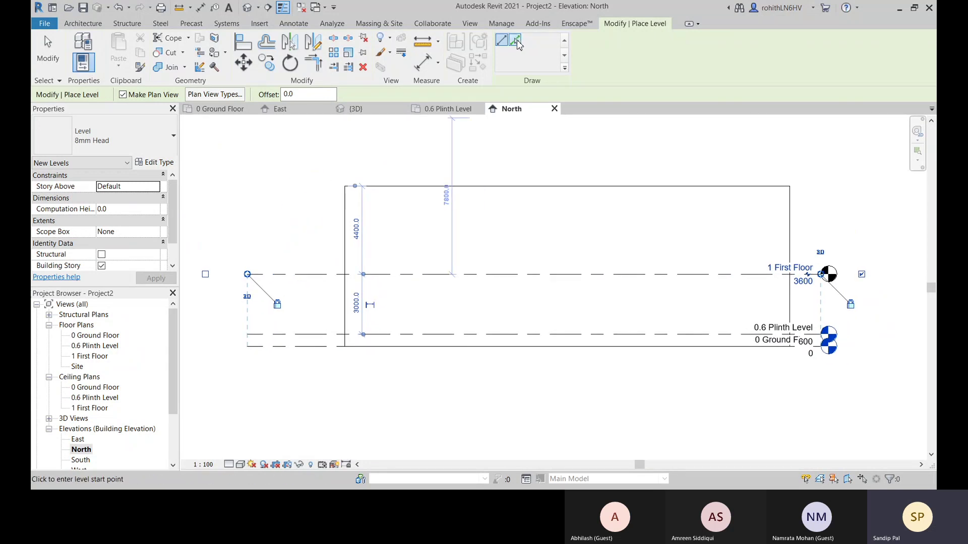
{"action": "left_click", "coordinate": [518, 44]}
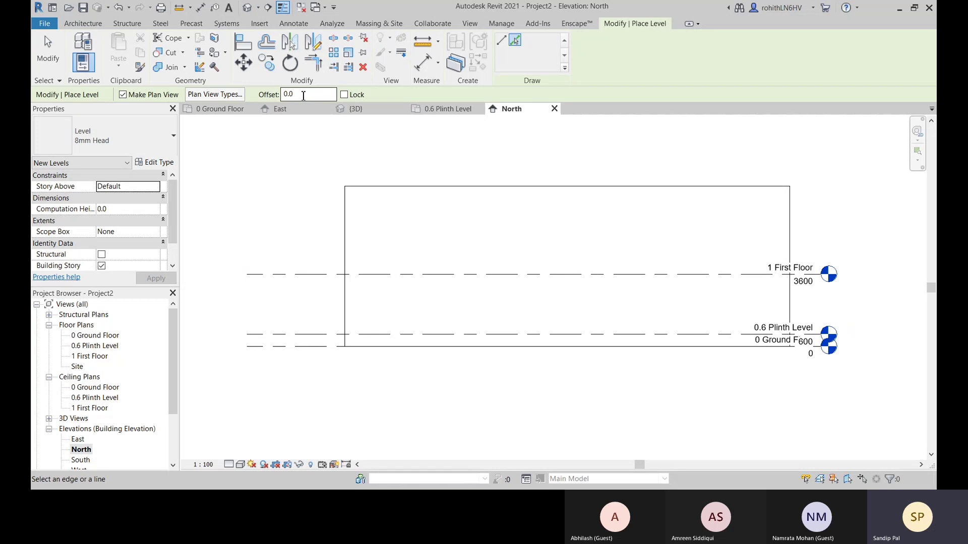
{"action": "left_click_drag", "start_coordinate": [303, 95], "coordinate": [278, 99]}
{"action": "left_click", "coordinate": [124, 96]}
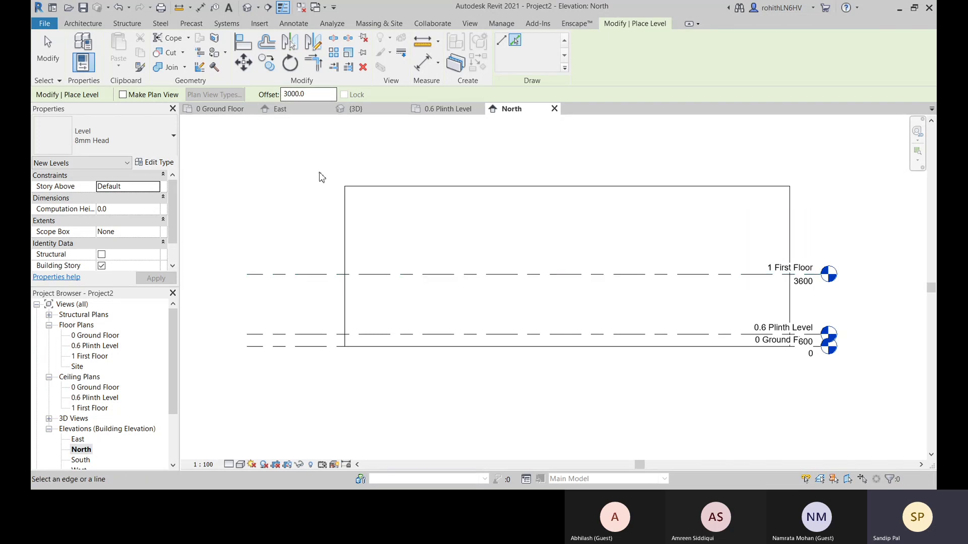
{"action": "left_click", "coordinate": [297, 274]}
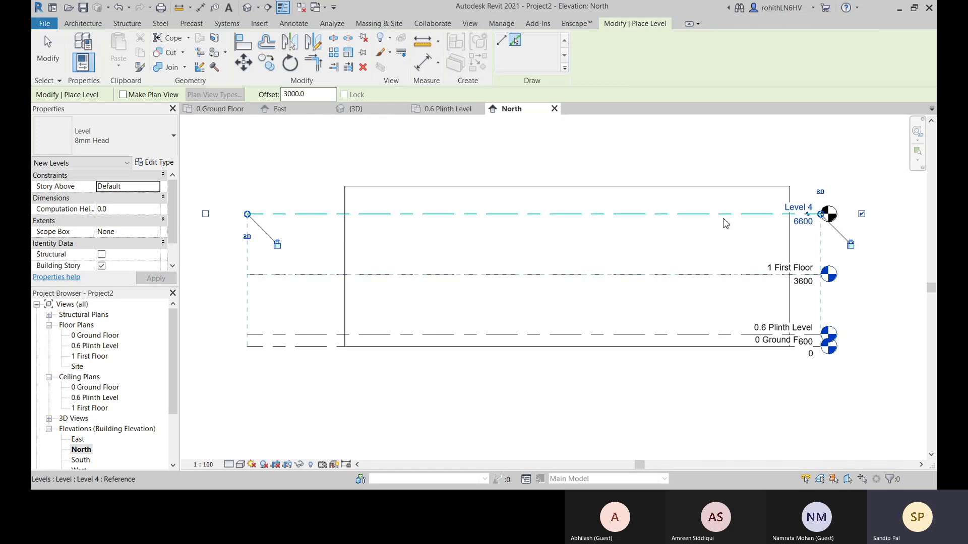
{"action": "middle_click_drag", "start_coordinate": [694, 232], "coordinate": [674, 256]}
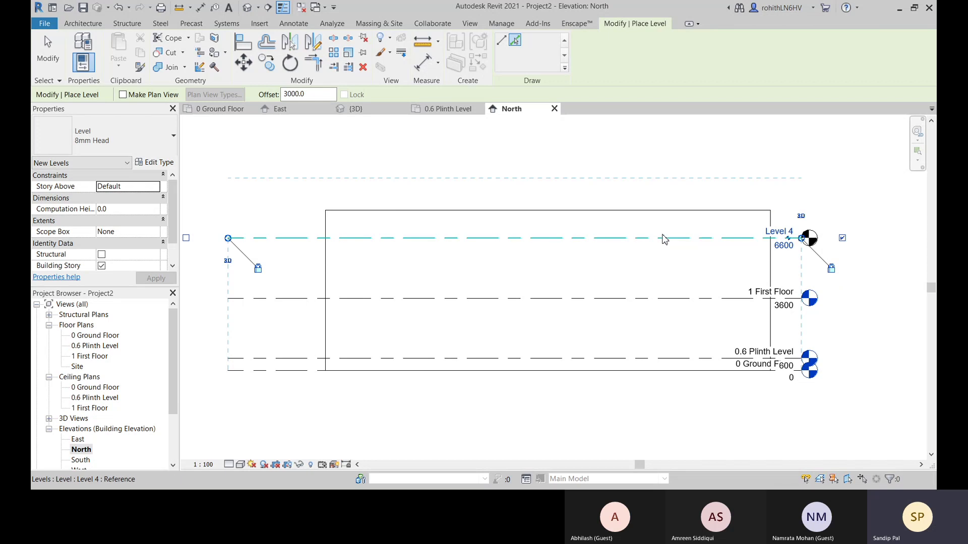
{"action": "left_click", "coordinate": [664, 239]}
{"action": "middle_click_drag", "start_coordinate": [679, 158], "coordinate": [682, 173]}
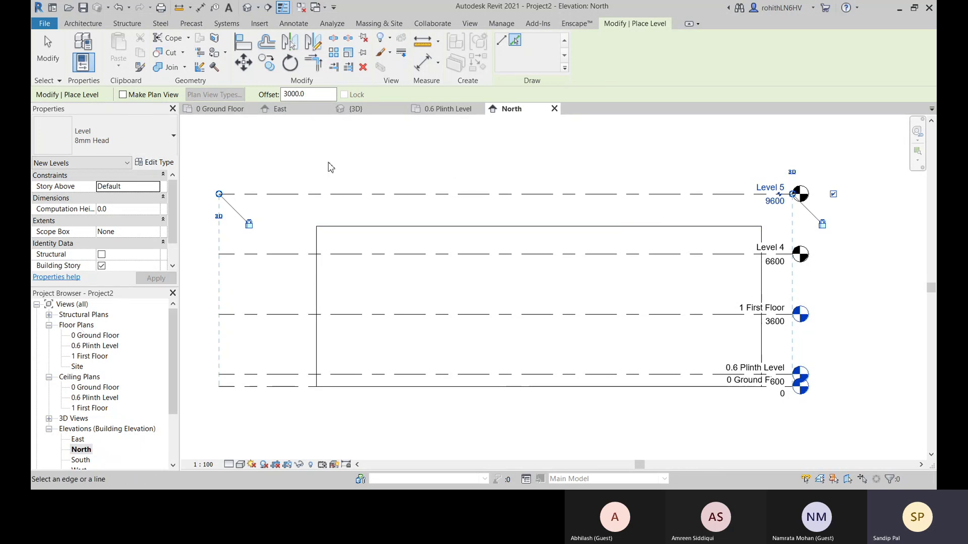
Step: Turn plan view creation back on and add a level 3000 above Level 5, at elevation 12600
{"action": "left_click", "coordinate": [123, 95]}
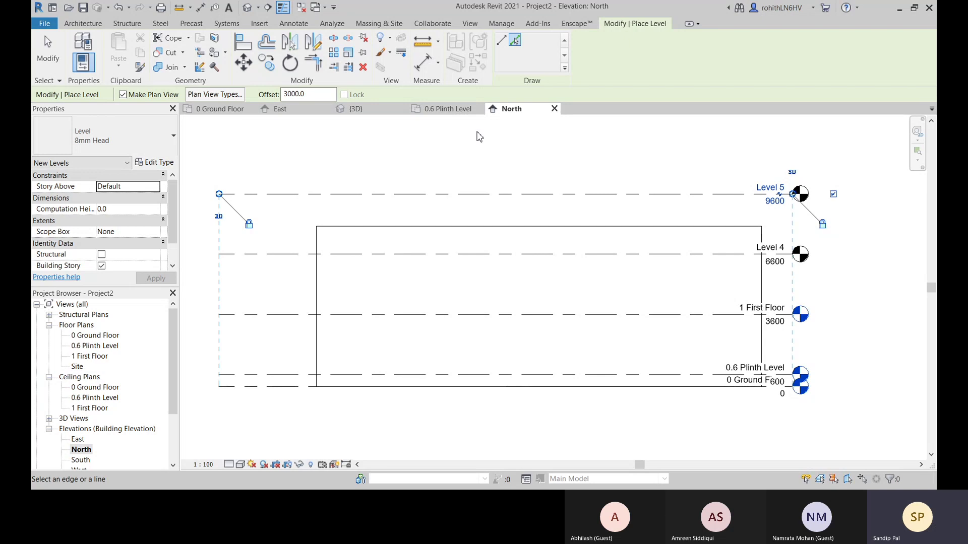
{"action": "scroll", "coordinate": [551, 174], "scroll_direction": "down", "scroll_amount": 2}
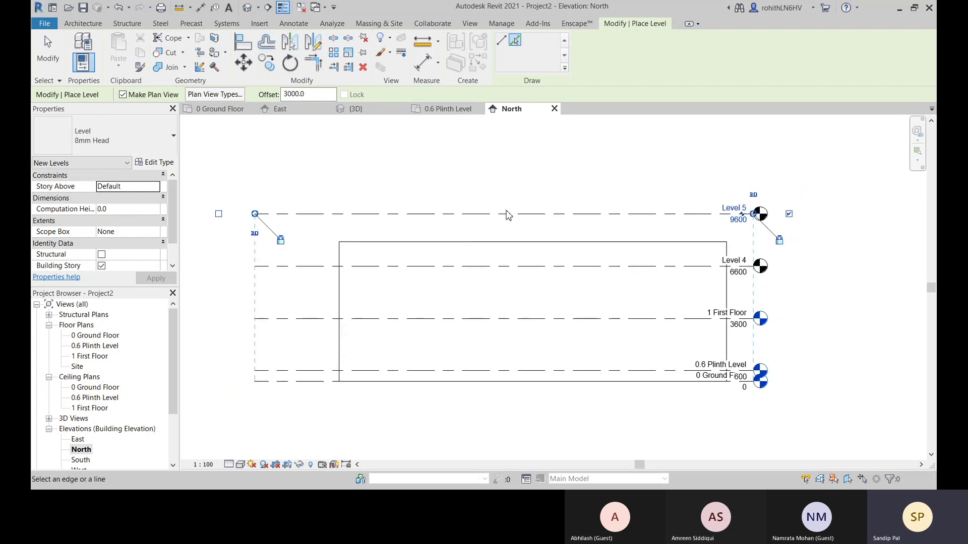
{"action": "left_click", "coordinate": [508, 214]}
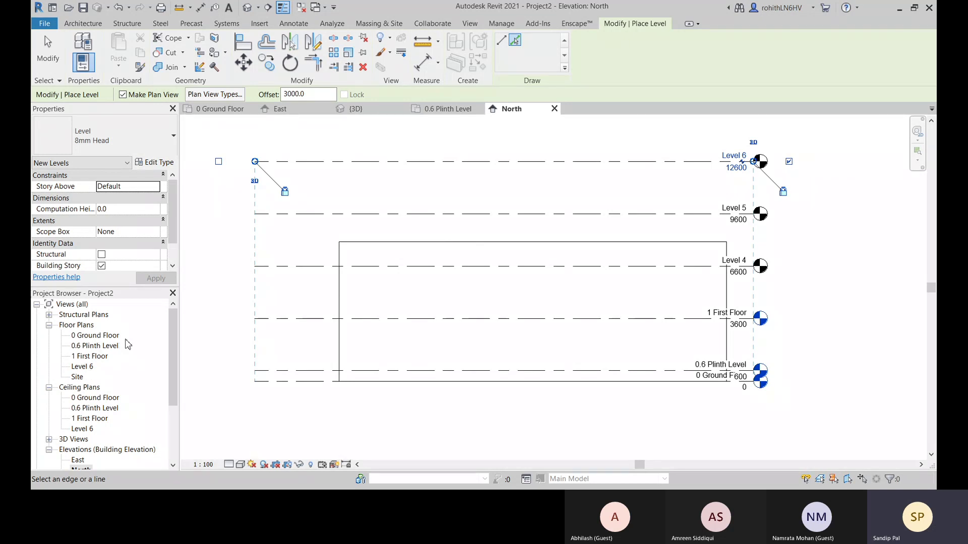
{"action": "key", "text": "Escape"}
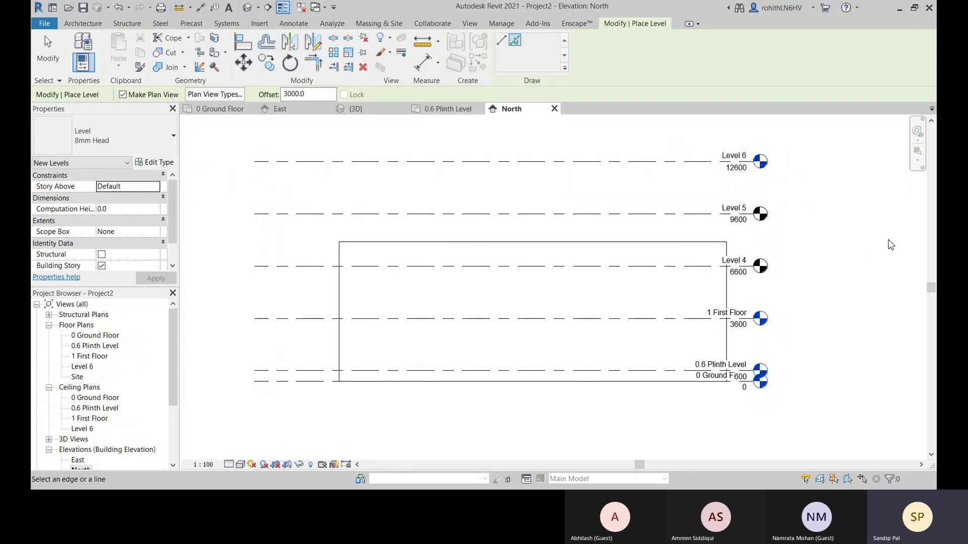
{"action": "left_click", "coordinate": [741, 262]}
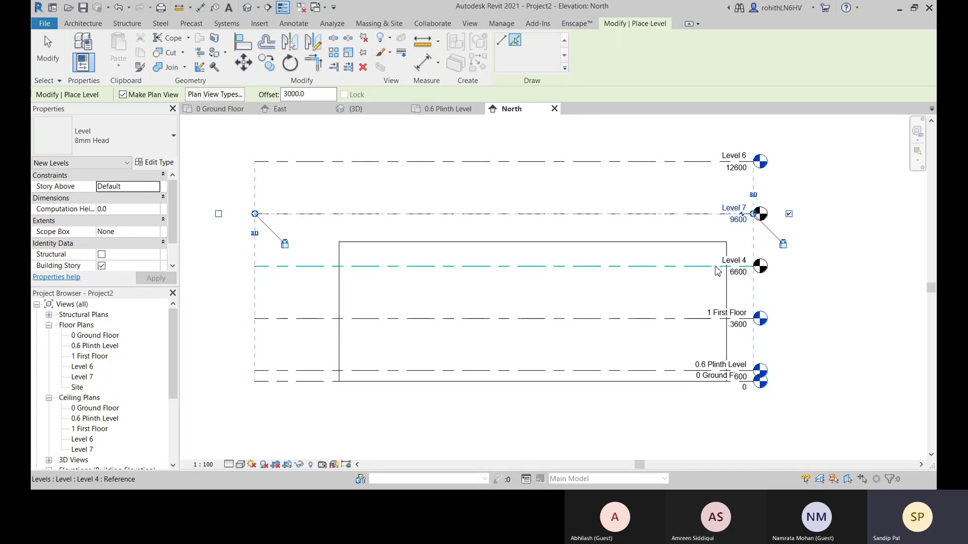
{"action": "key", "text": "Escape"}
{"action": "key", "text": "ctrl+z"}
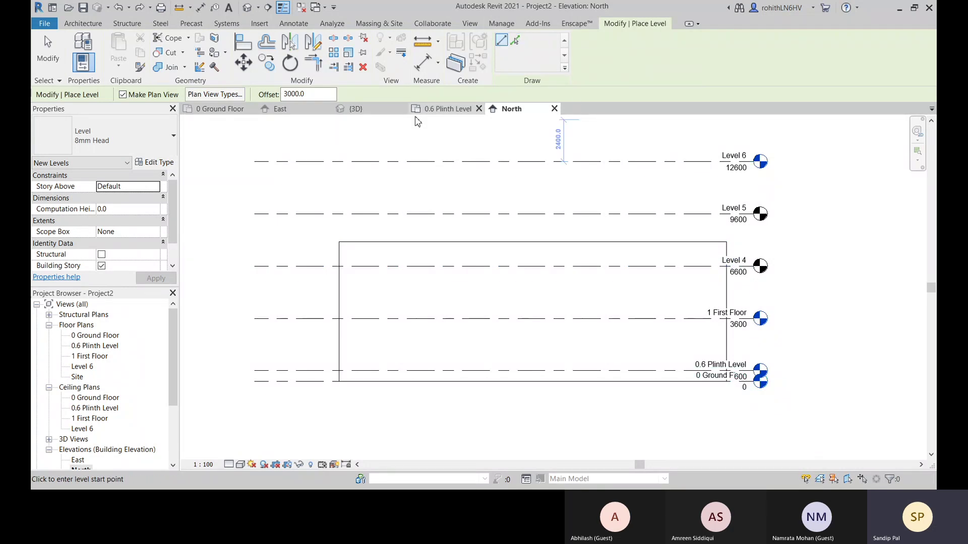
{"action": "key", "text": "Escape"}
{"action": "key", "text": "Escape"}
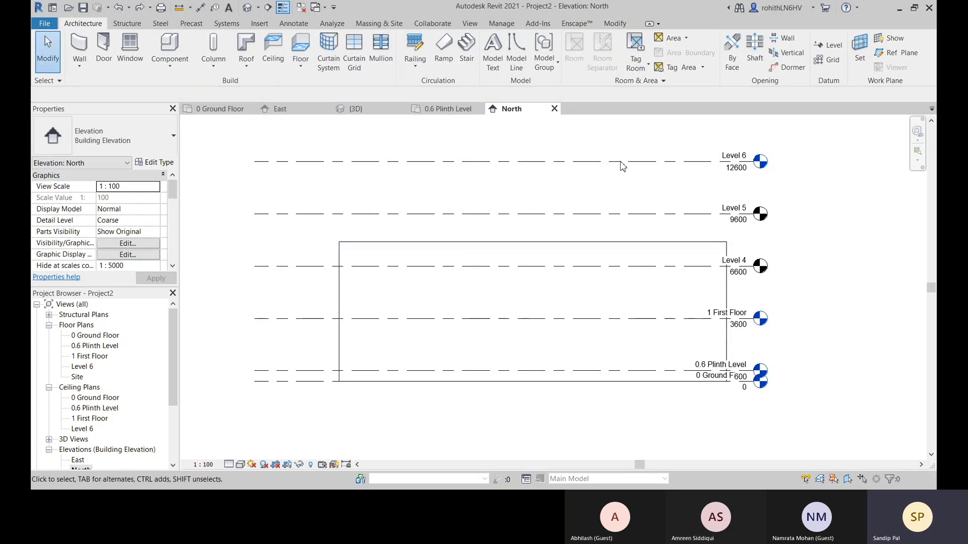
Step: Rename Level 4 to "2 Second Floor" in the North elevation
{"action": "left_click", "coordinate": [784, 272]}
{"action": "scroll", "coordinate": [776, 273], "scroll_direction": "up", "scroll_amount": 3}
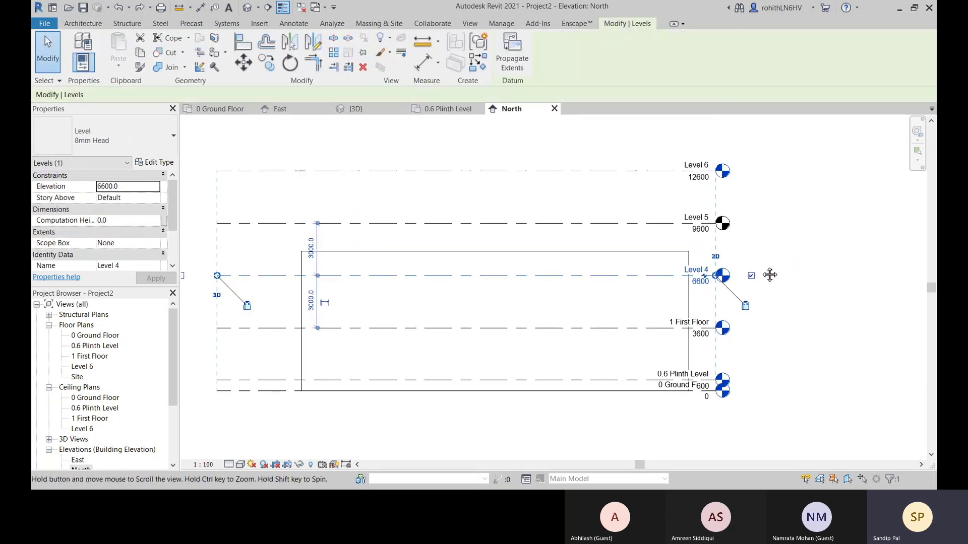
{"action": "left_click", "coordinate": [699, 268]}
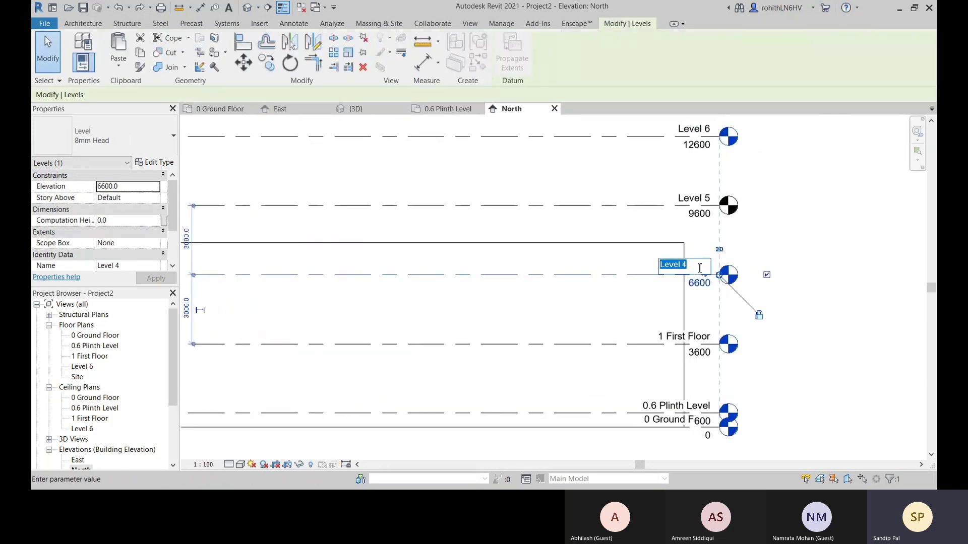
{"action": "type", "text": "2"}
{"action": "type", "text": " Secon"}
{"action": "type", "text": "d Floor"}
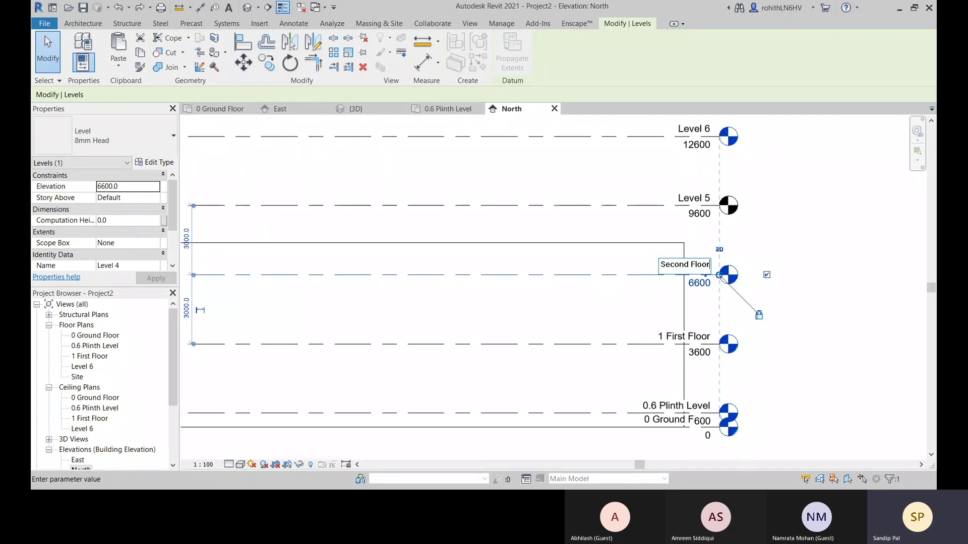
{"action": "key", "text": "Return"}
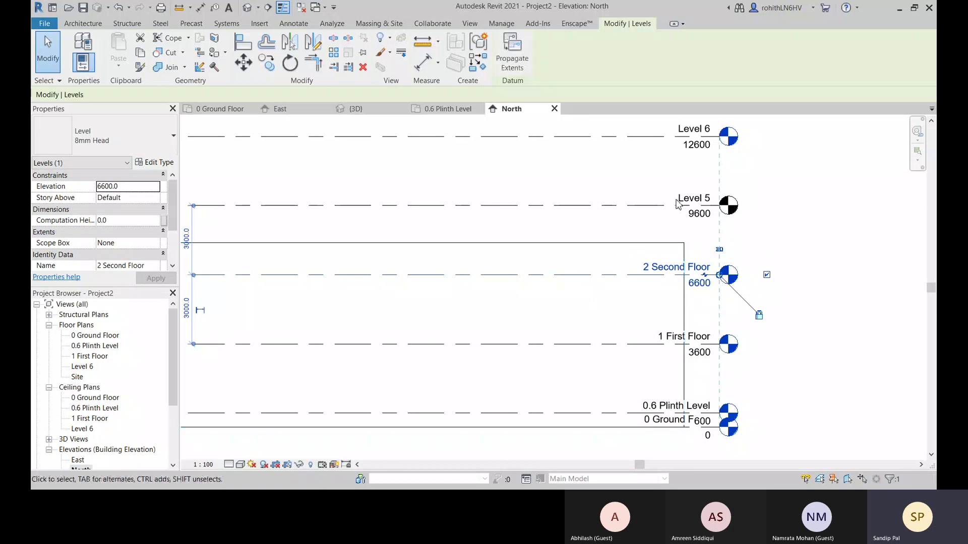
Step: Rename Level 5 to "3 Thrid Floor" in the North elevation
{"action": "left_click", "coordinate": [689, 199]}
{"action": "left_click", "coordinate": [688, 198]}
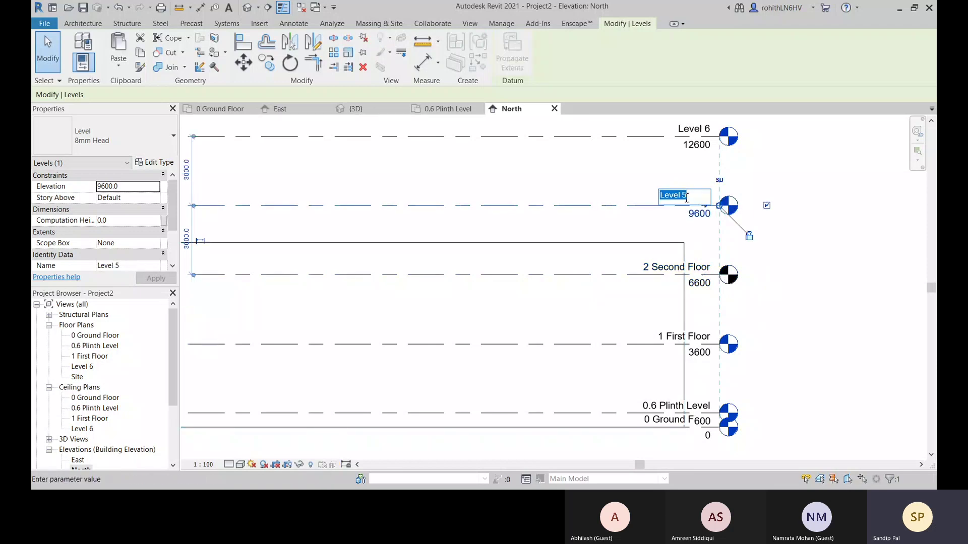
{"action": "type", "text": "3 Thrid Floor"}
{"action": "key", "text": "Return"}
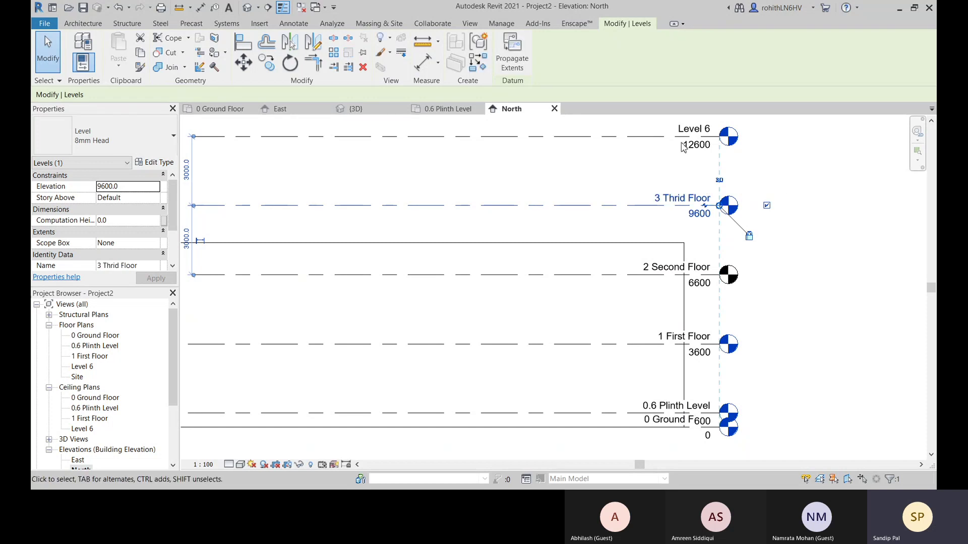
Step: Rename Level 6 to "4 Fourth Floor" and rename its corresponding views as well
{"action": "middle_click_drag", "start_coordinate": [691, 125], "coordinate": [685, 153]}
{"action": "left_click", "coordinate": [685, 153]}
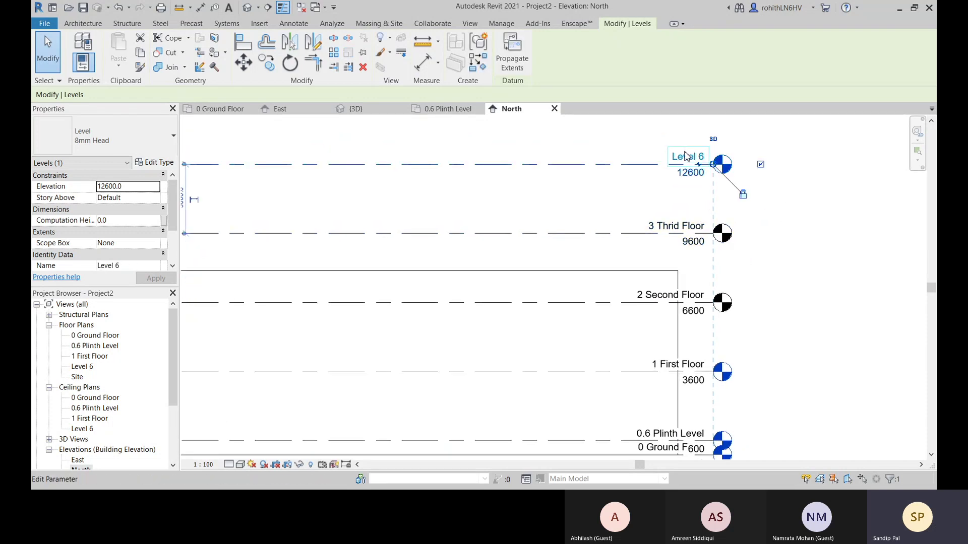
{"action": "left_click", "coordinate": [686, 155]}
{"action": "type", "text": "4 Fourth"}
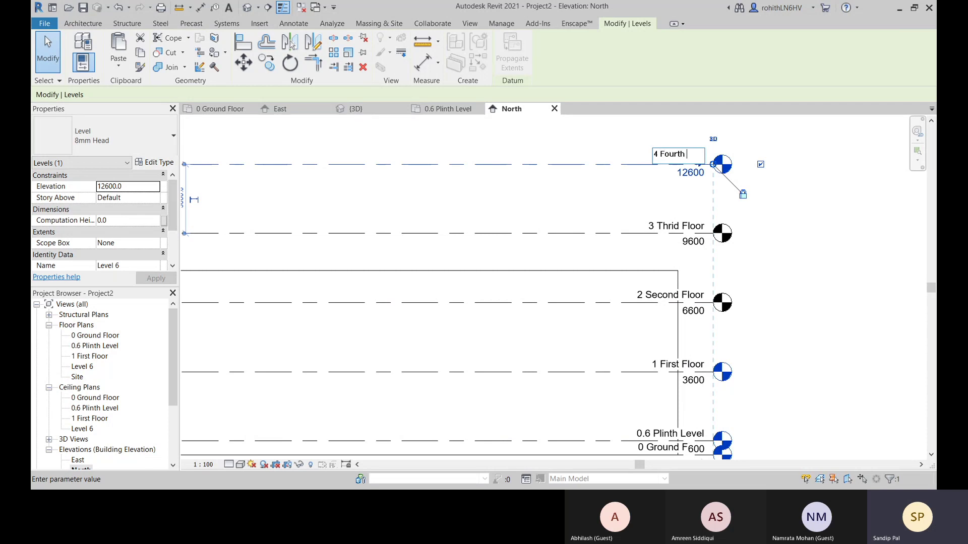
{"action": "type", "text": " Floor"}
{"action": "left_click", "coordinate": [837, 214]}
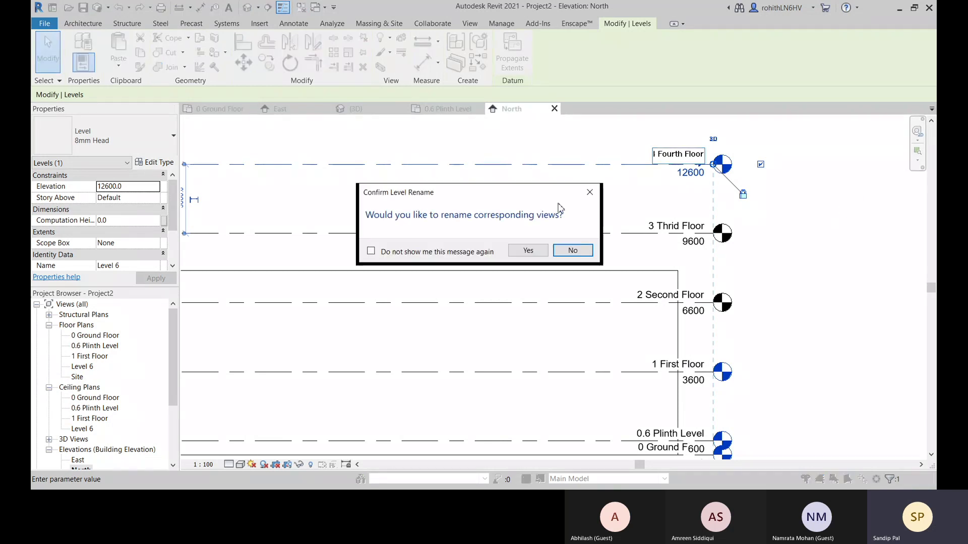
{"action": "left_click", "coordinate": [527, 250]}
{"action": "scroll", "coordinate": [801, 219], "scroll_direction": "down", "scroll_amount": 1}
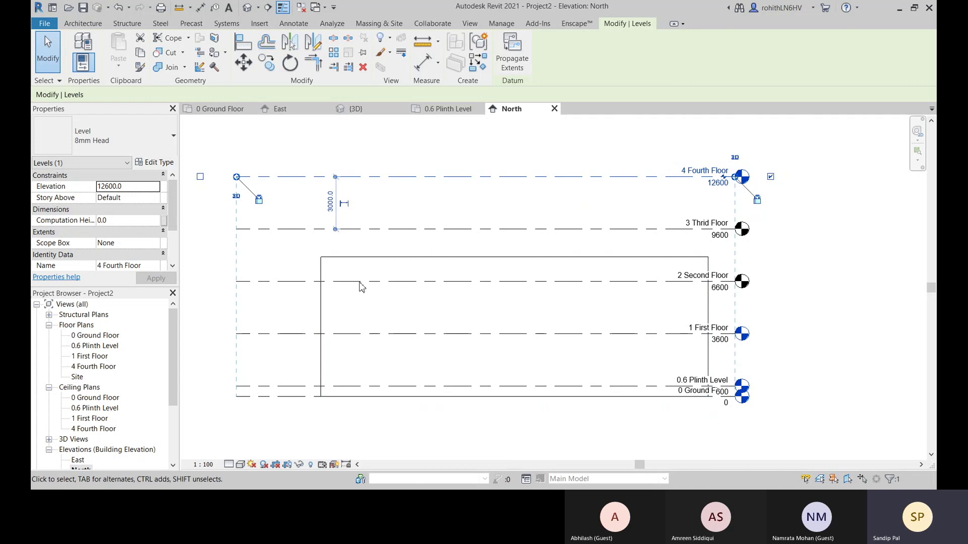
Step: Create floor plan views for the levels 2 Second Floor and 3 Thrid Floor, then close the newly opened plan
{"action": "left_click", "coordinate": [470, 24]}
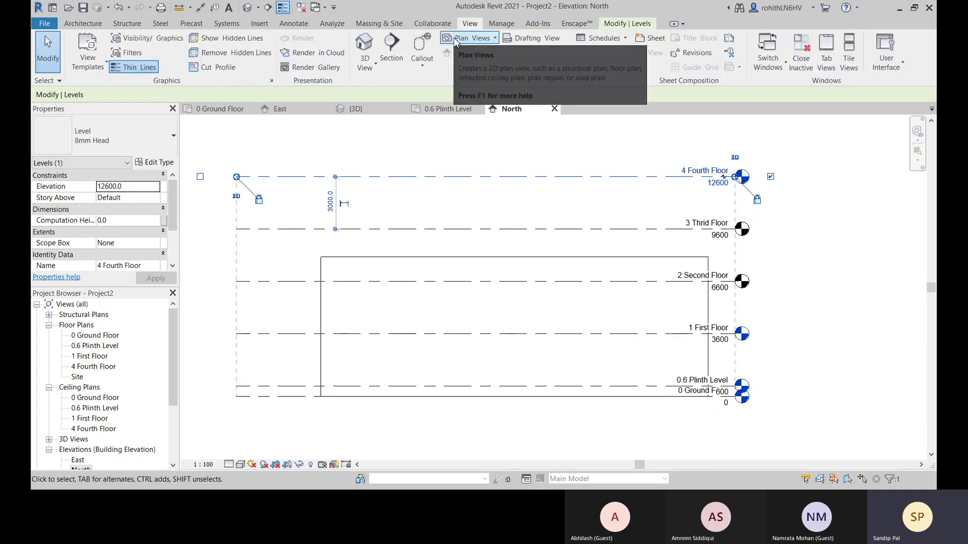
{"action": "left_click", "coordinate": [493, 38]}
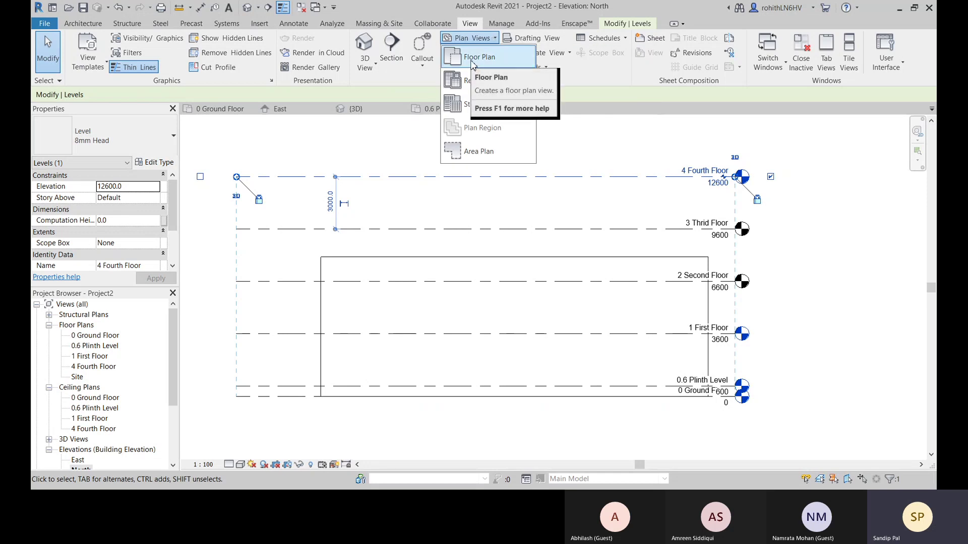
{"action": "left_click", "coordinate": [473, 63]}
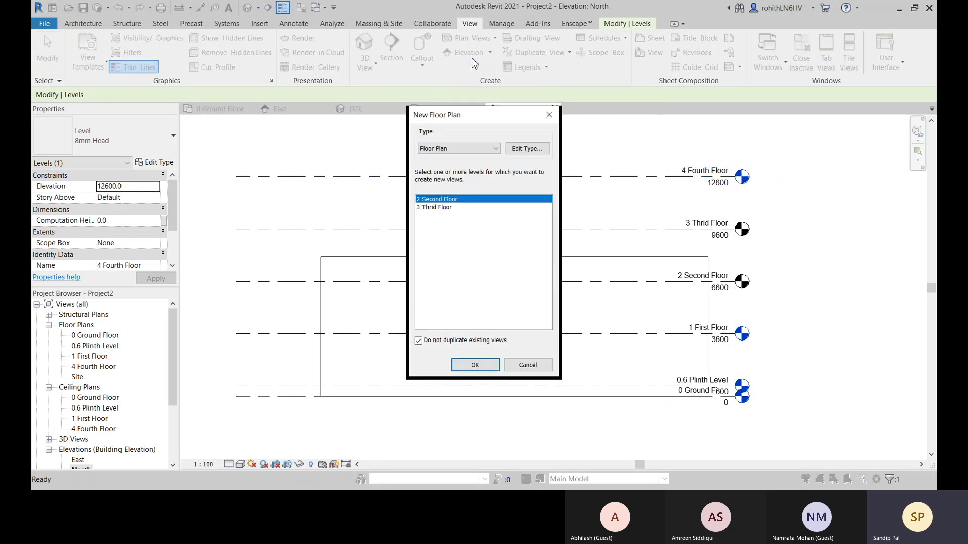
{"action": "left_click", "coordinate": [437, 207], "text": "shift"}
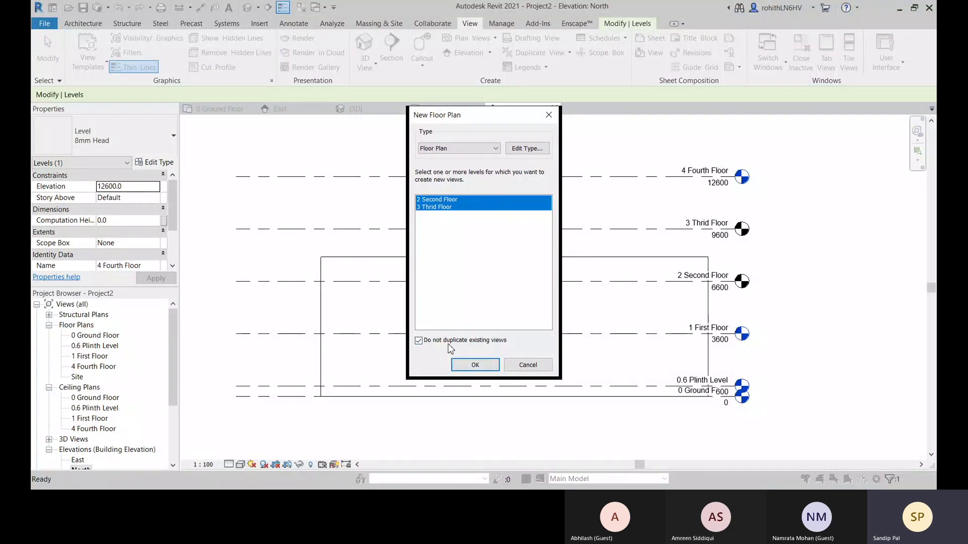
{"action": "left_click", "coordinate": [475, 365]}
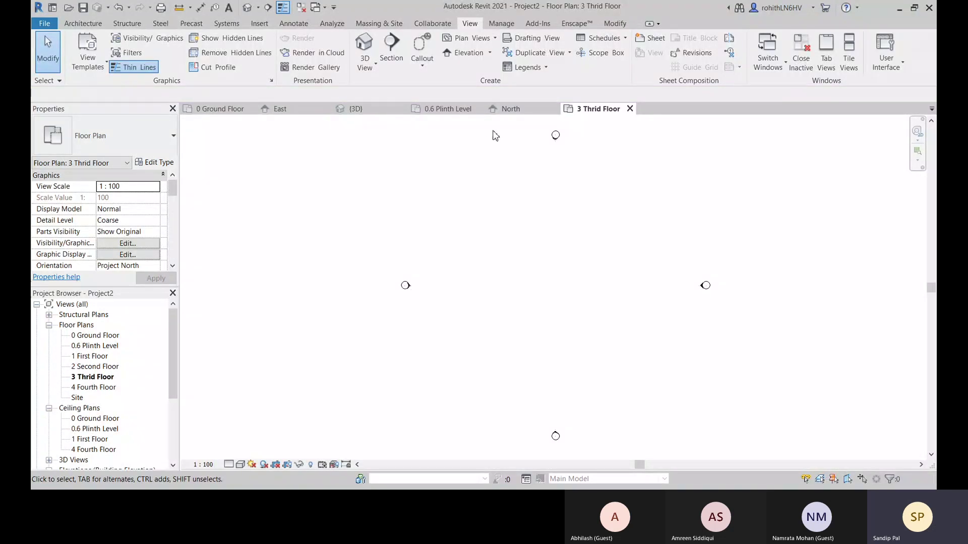
{"action": "left_click", "coordinate": [629, 109]}
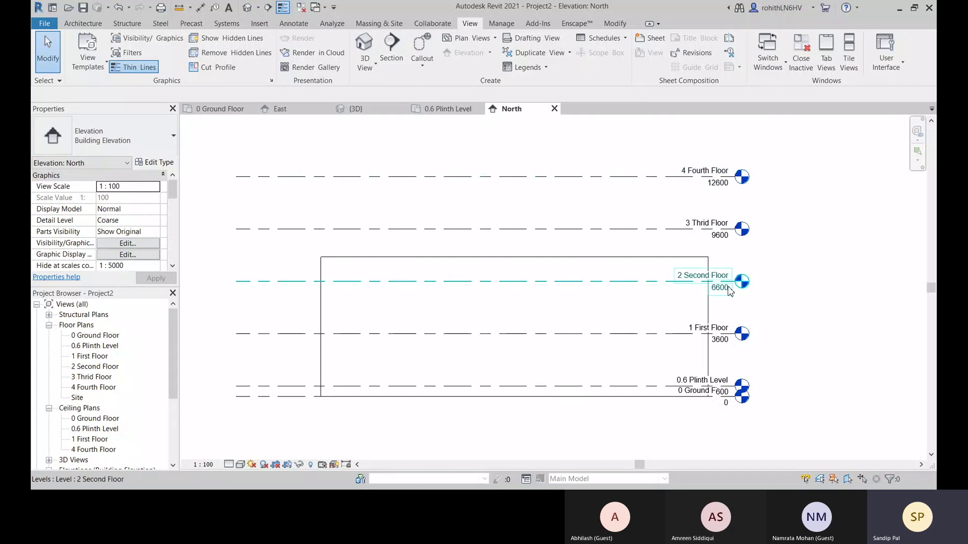
Step: Delete the square of walls between the elevation markers in the 0 Ground Floor plan
{"action": "middle_click_drag", "start_coordinate": [321, 283], "coordinate": [330, 276]}
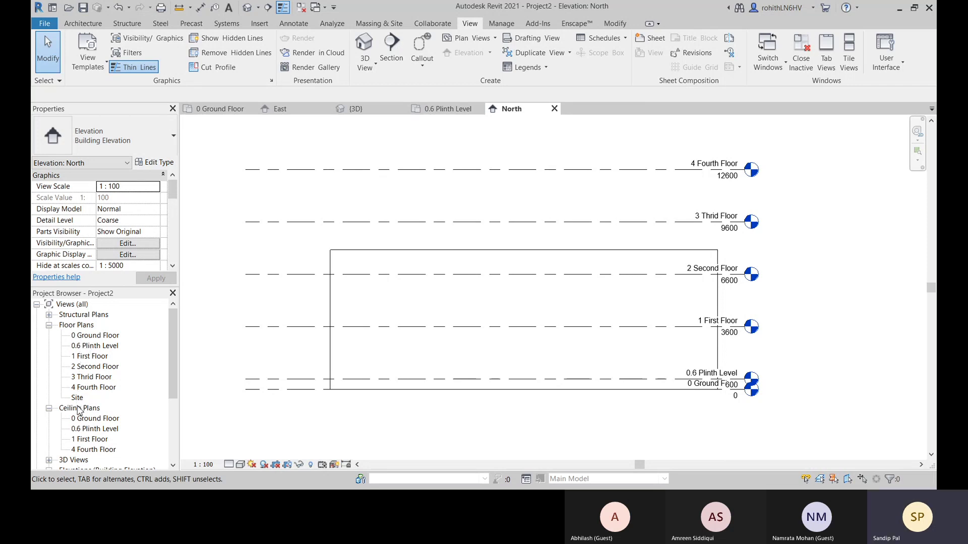
{"action": "middle_click_drag", "start_coordinate": [396, 198], "coordinate": [416, 192]}
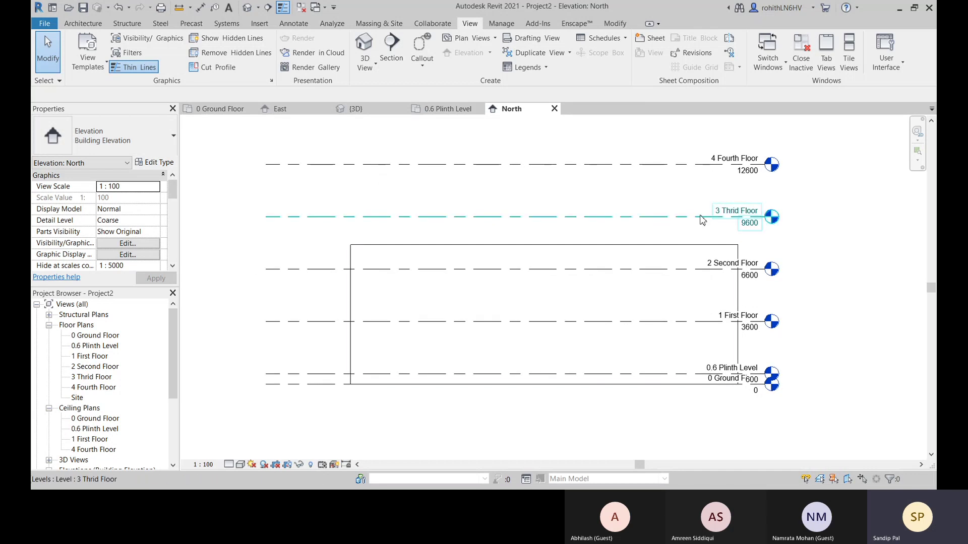
{"action": "left_click", "coordinate": [281, 112]}
{"action": "left_click", "coordinate": [219, 109]}
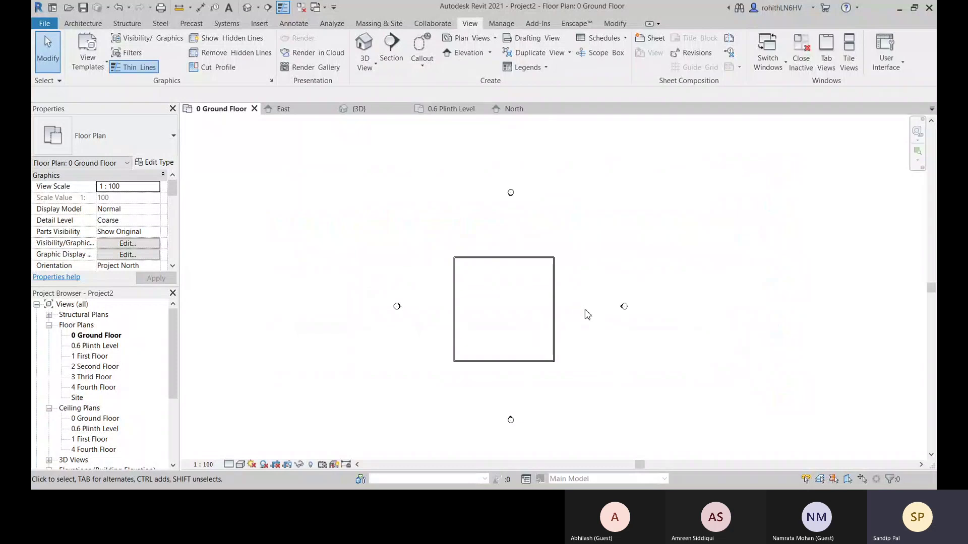
{"action": "middle_click_drag", "start_coordinate": [421, 235], "coordinate": [469, 225]}
{"action": "left_click_drag", "start_coordinate": [468, 225], "coordinate": [629, 370]}
{"action": "key", "text": "Delete"}
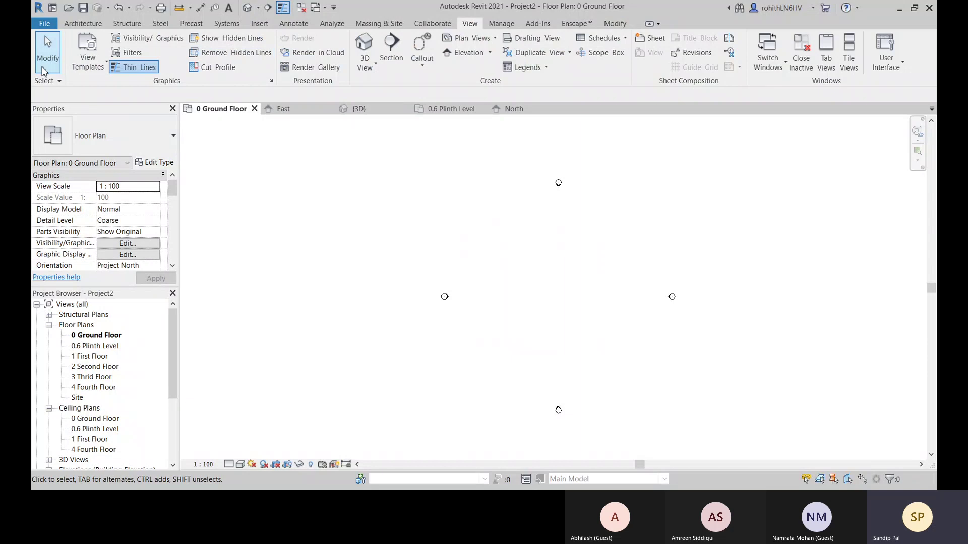
{"action": "left_click", "coordinate": [81, 22]}
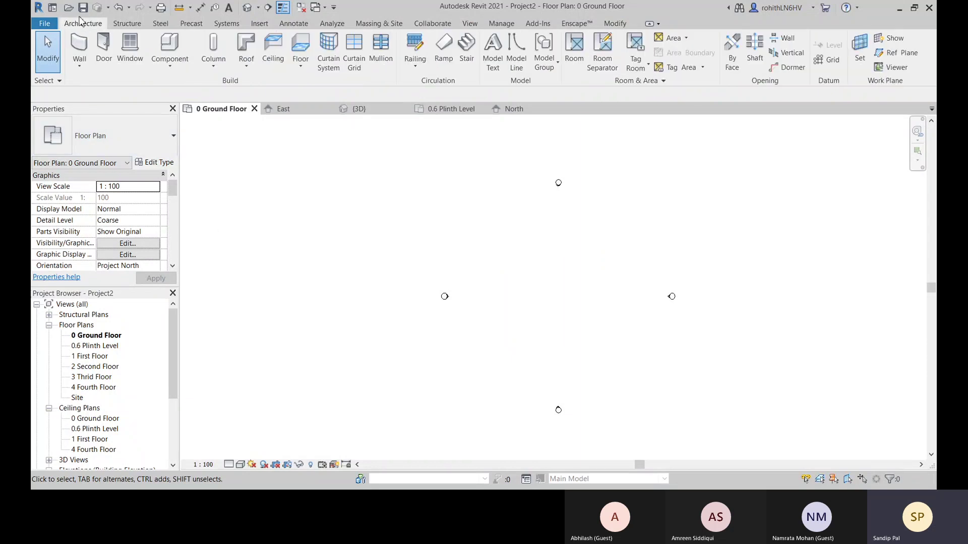
{"action": "left_click", "coordinate": [822, 61]}
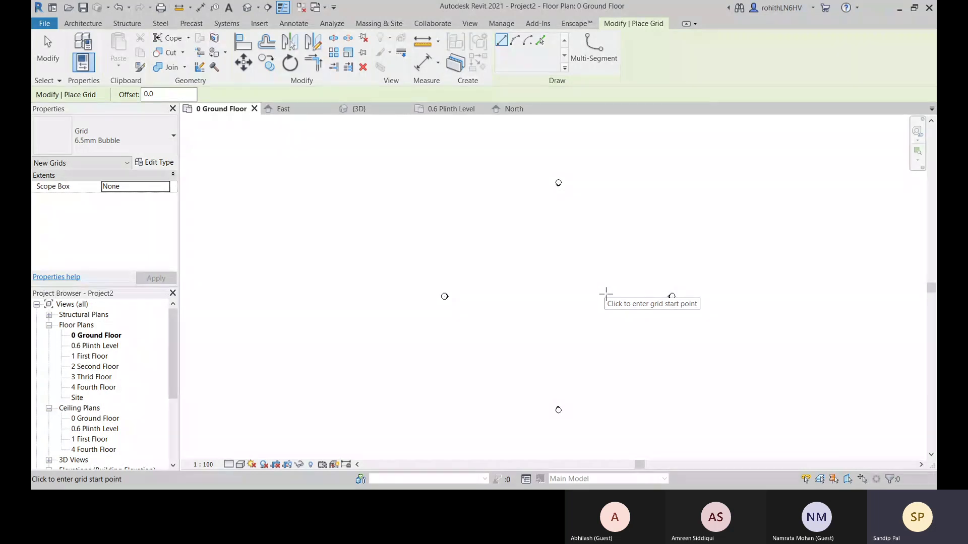
{"action": "key", "text": "Escape"}
{"action": "key", "text": "Escape"}
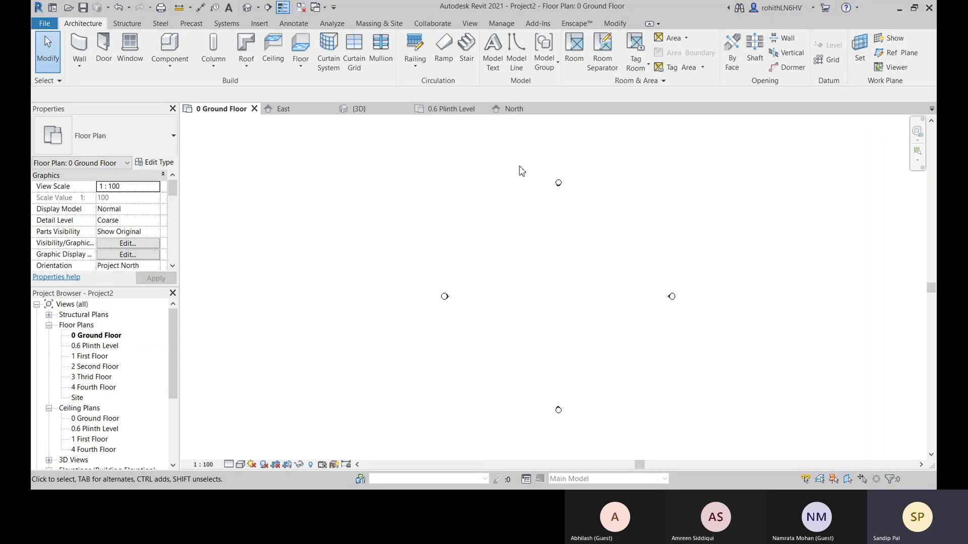
{"action": "left_click", "coordinate": [260, 24]}
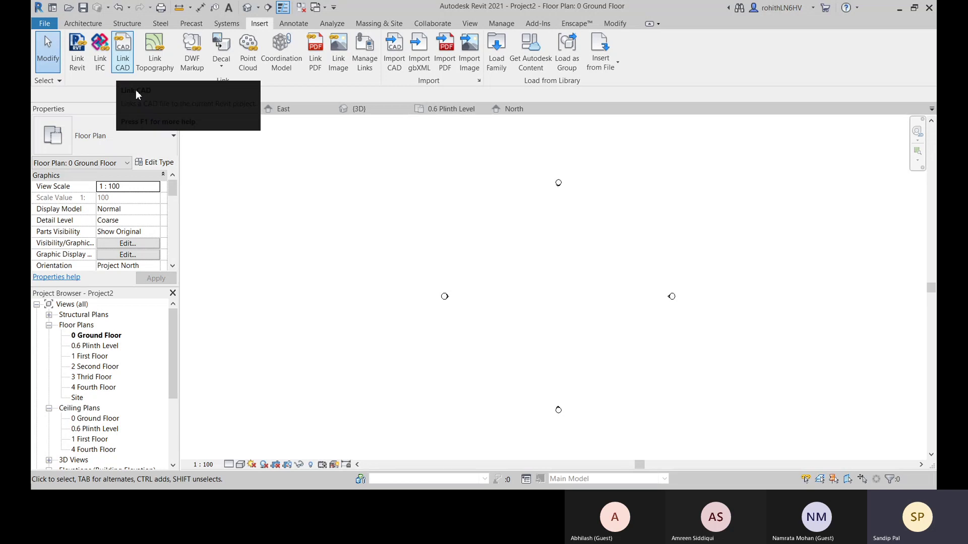
{"action": "left_click", "coordinate": [83, 23]}
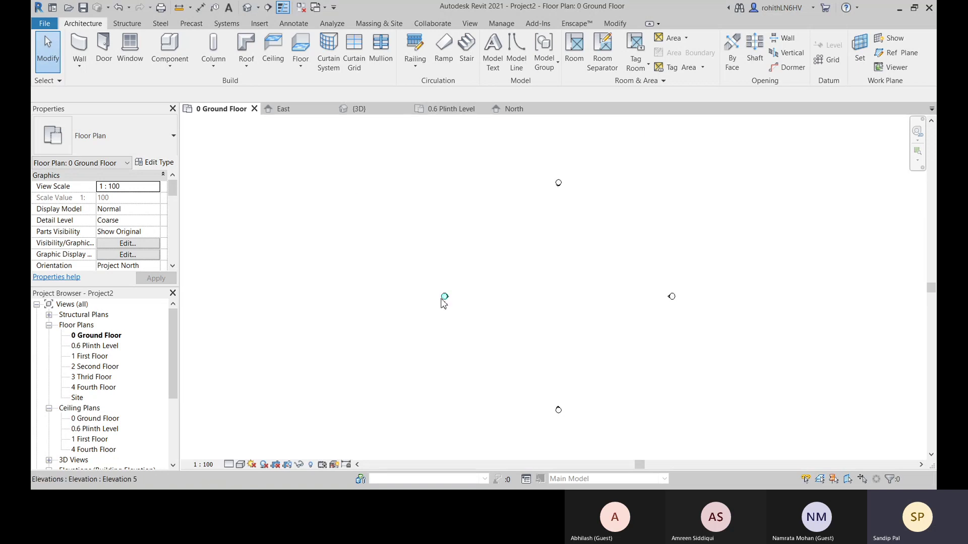
{"action": "middle_click_drag", "start_coordinate": [521, 258], "coordinate": [518, 266]}
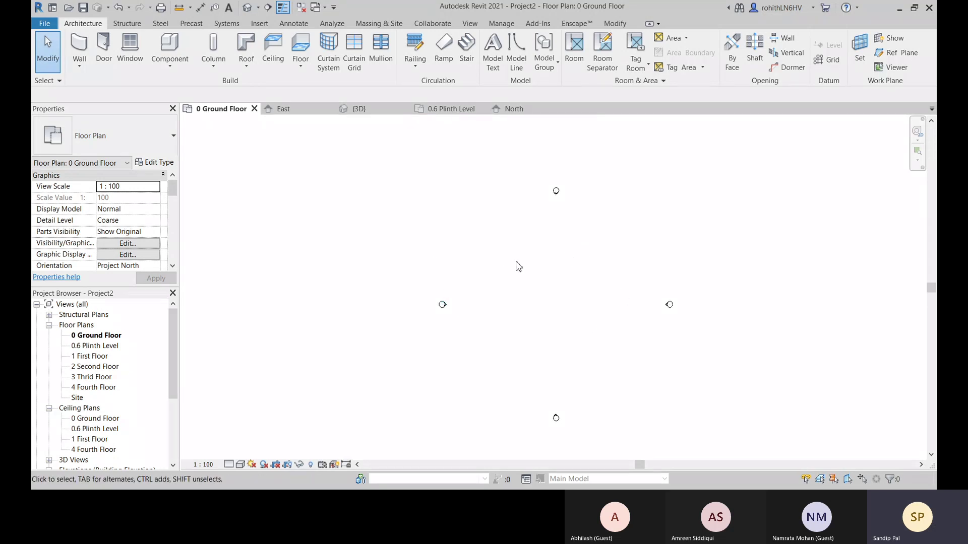
Step: Restore the deleted square of walls while in the North elevation, and return to the 0 Ground Floor plan
{"action": "left_click", "coordinate": [513, 110]}
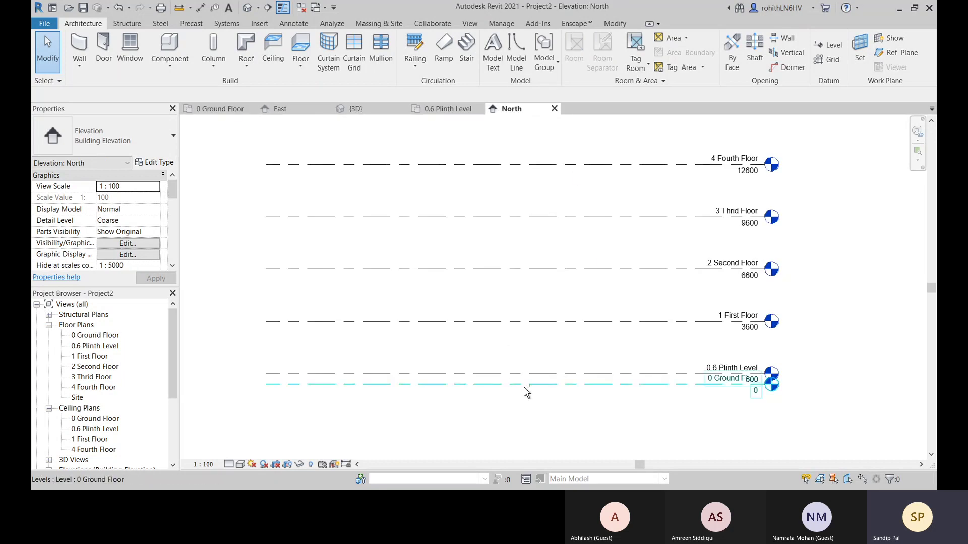
{"action": "left_click", "coordinate": [560, 294]}
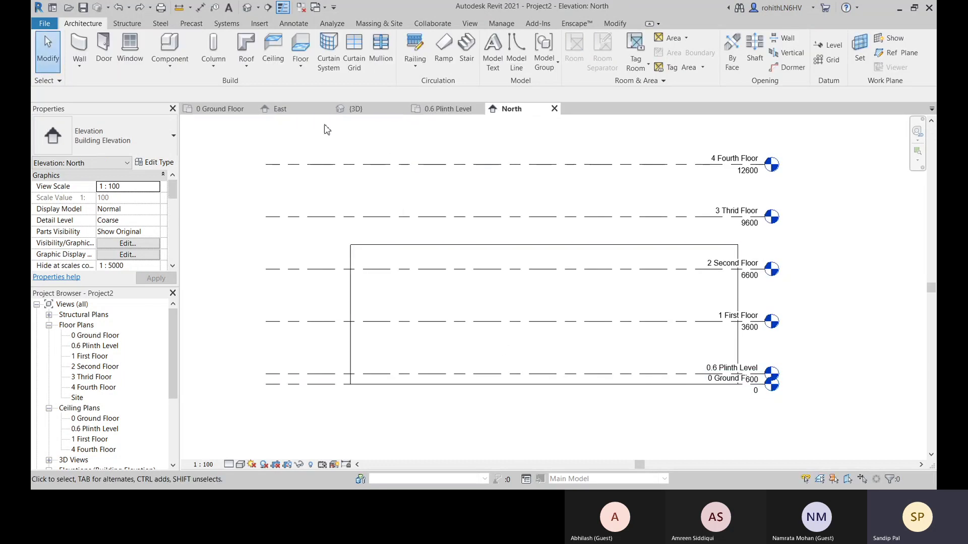
{"action": "left_click", "coordinate": [281, 110]}
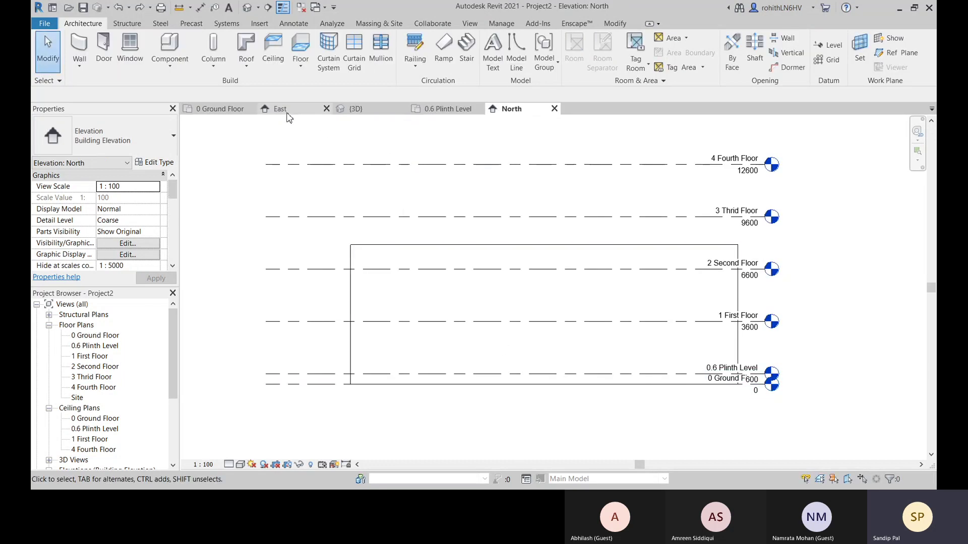
{"action": "left_click", "coordinate": [211, 109]}
{"action": "scroll", "coordinate": [545, 252], "scroll_direction": "up", "scroll_amount": 3}
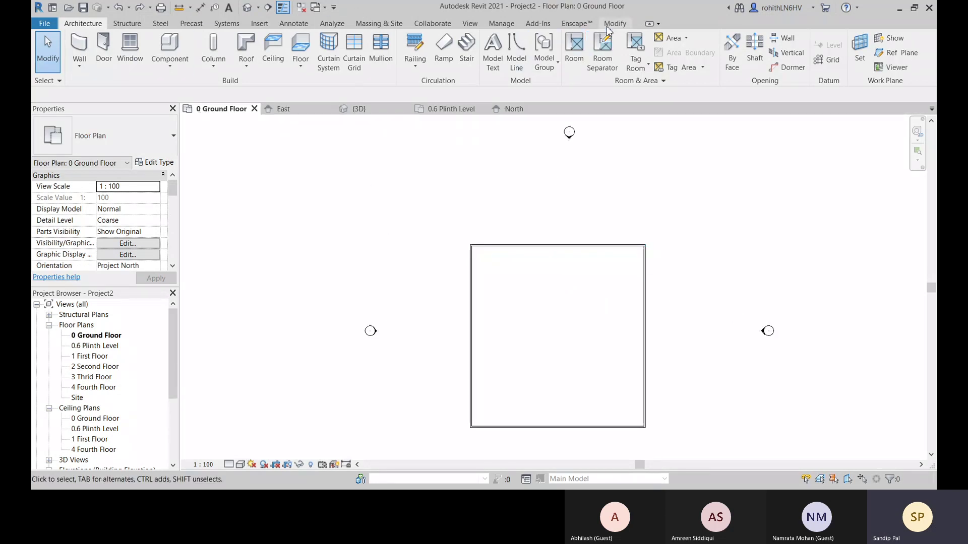
Step: Open the Snaps settings and toggle the Snaps Off option on and back off
{"action": "left_click", "coordinate": [511, 27]}
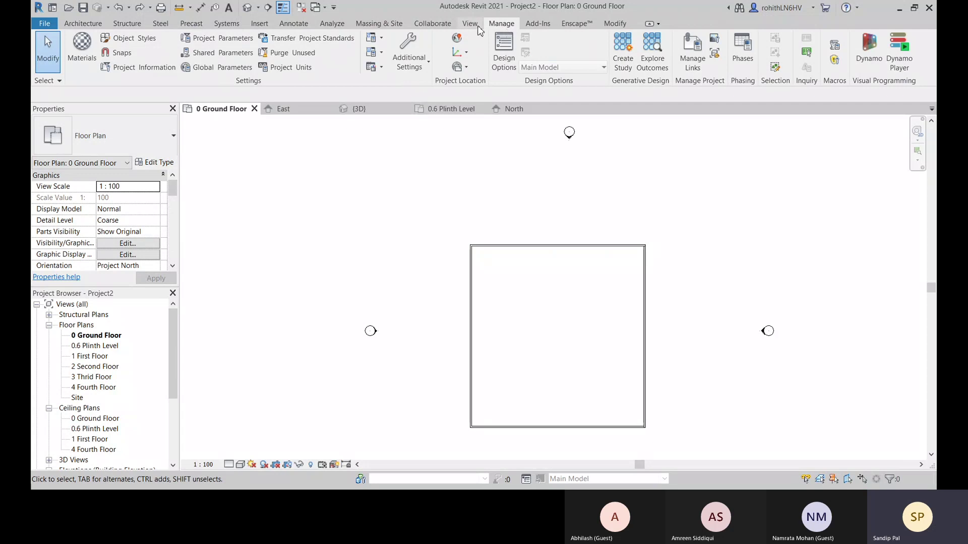
{"action": "left_click", "coordinate": [112, 53]}
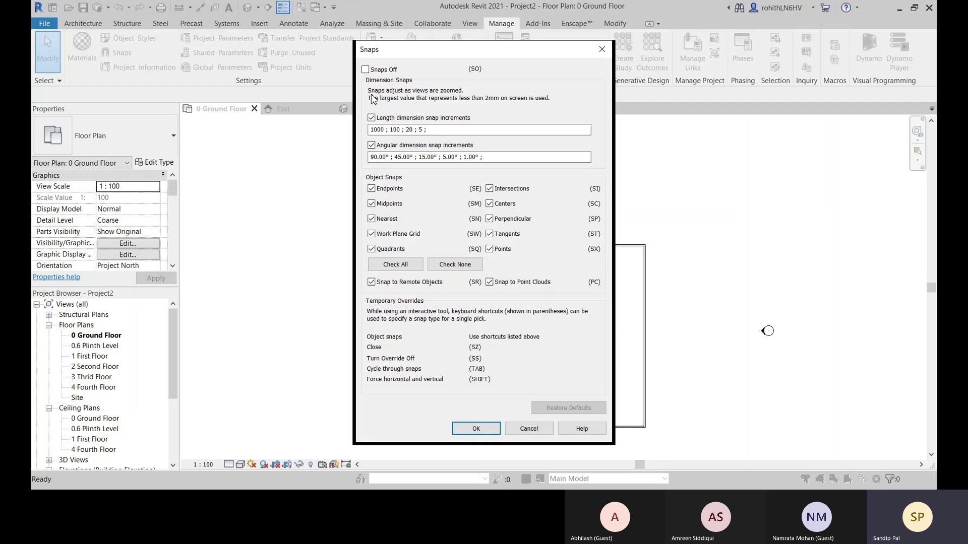
{"action": "left_click", "coordinate": [492, 74]}
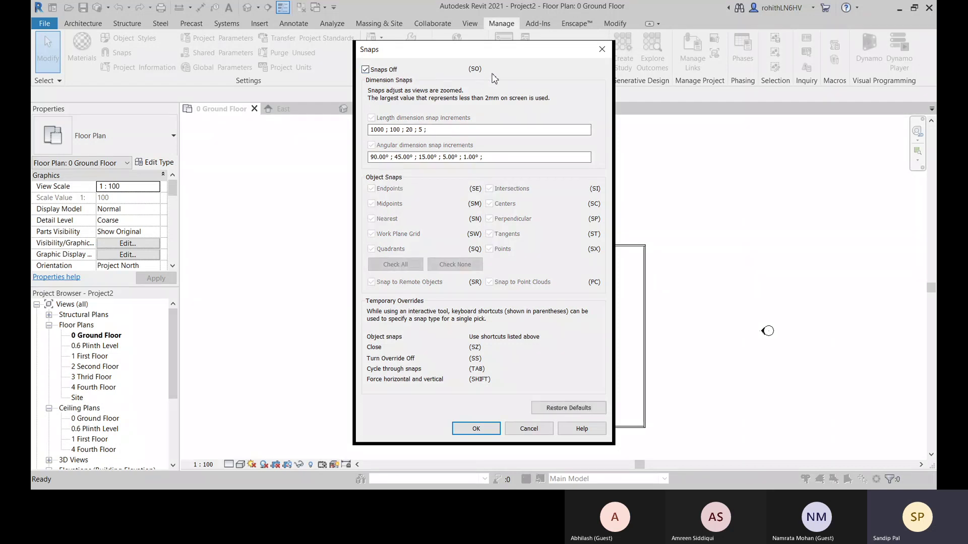
{"action": "key", "text": "space"}
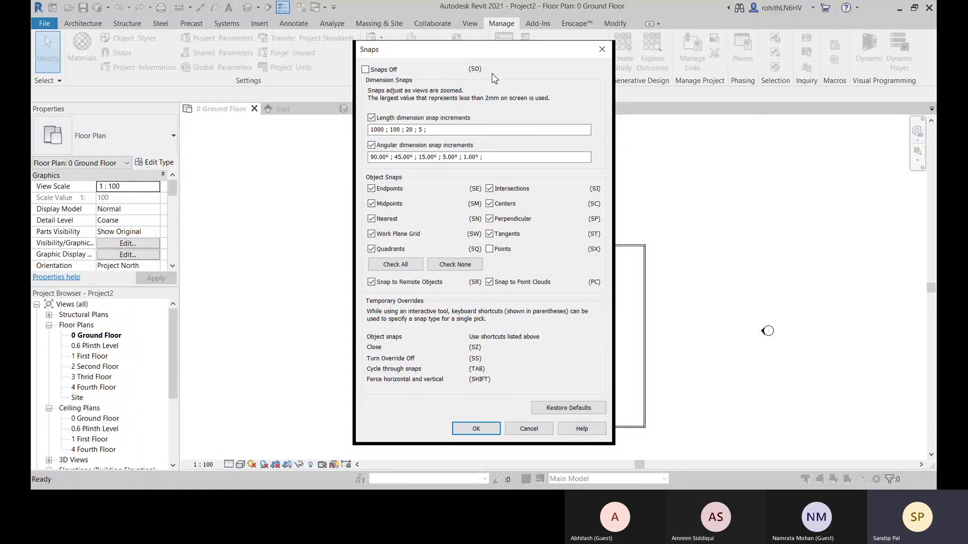
{"action": "key", "text": "space"}
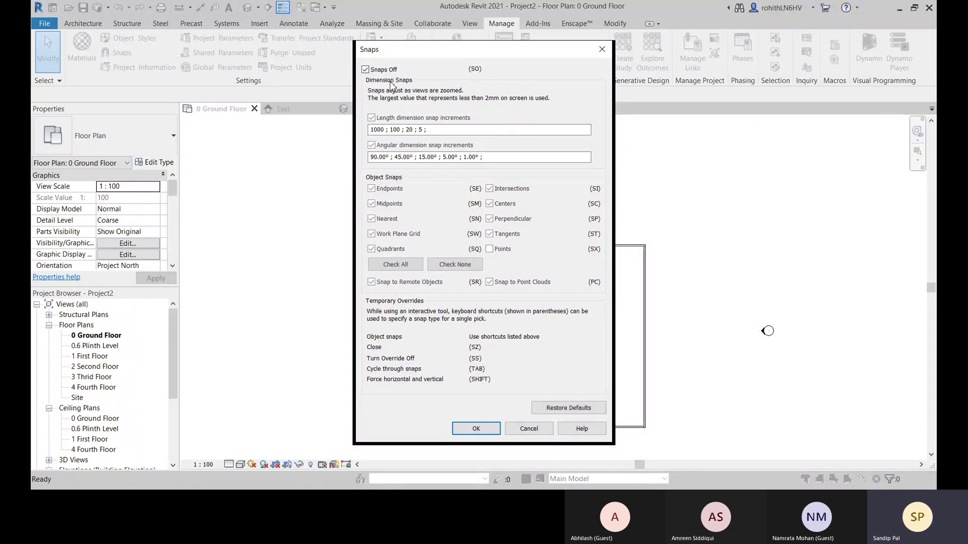
{"action": "key", "text": "space"}
{"action": "key", "text": "space"}
{"action": "key", "text": "space"}
{"action": "key", "text": "space"}
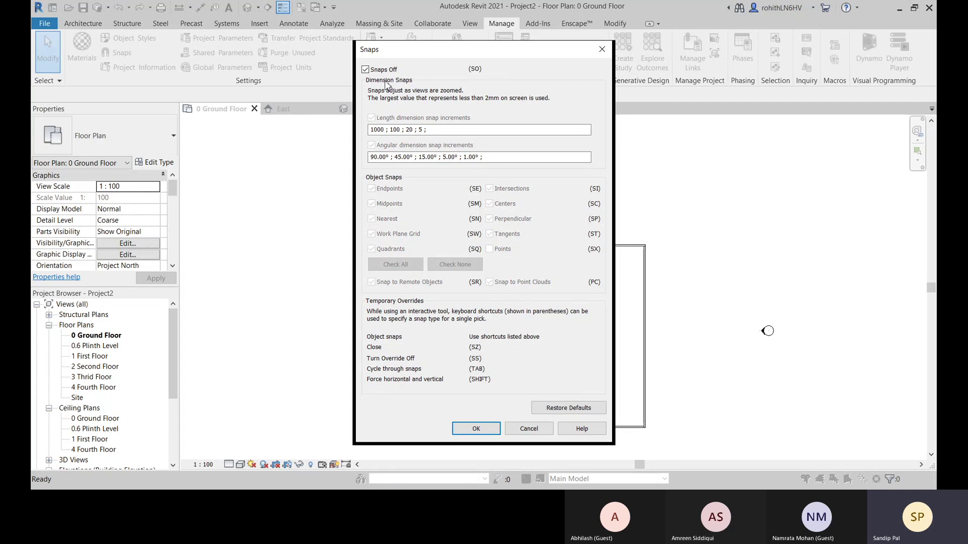
{"action": "left_click", "coordinate": [387, 71]}
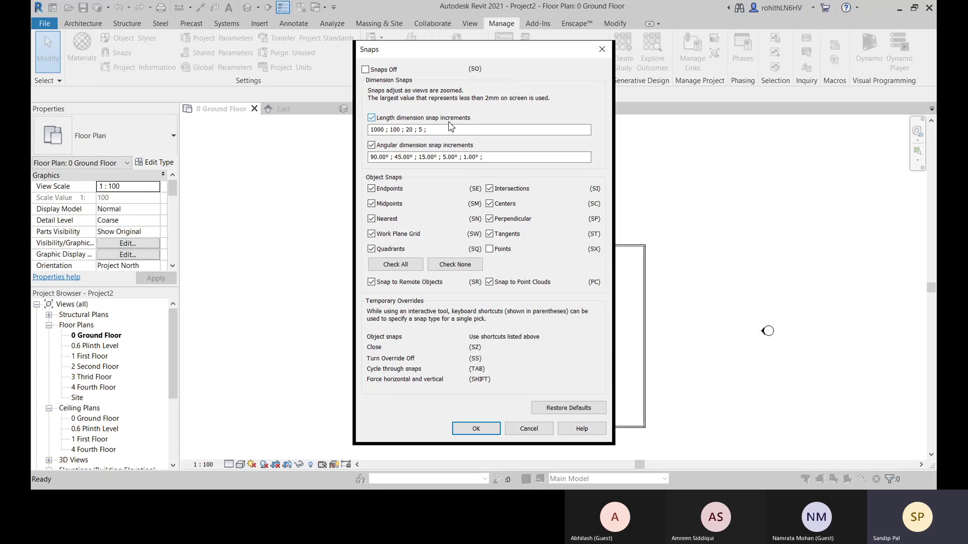
Step: Examine the individual length dimension snap increments and close the Snaps settings without saving
{"action": "left_click", "coordinate": [423, 130]}
{"action": "double_click", "coordinate": [421, 130]}
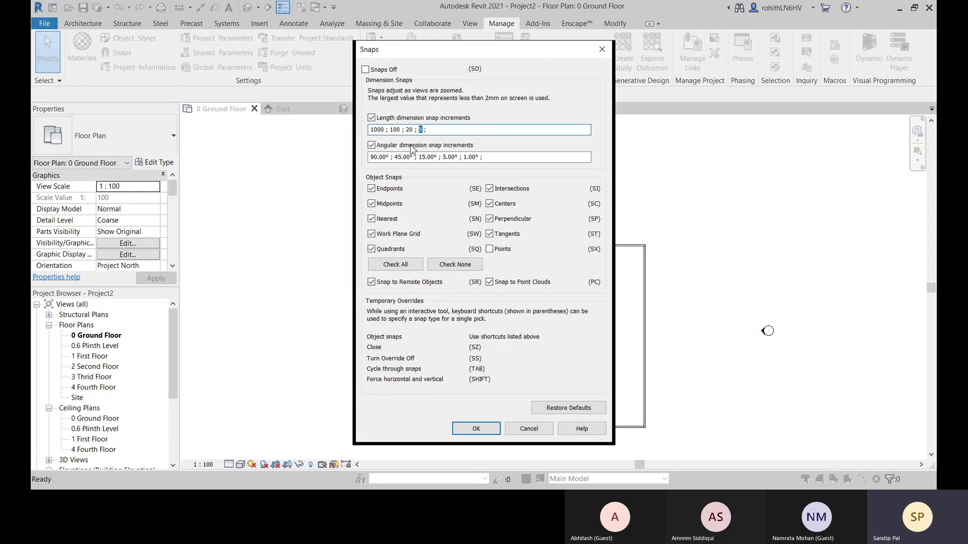
{"action": "left_click", "coordinate": [413, 130]}
{"action": "double_click", "coordinate": [409, 130]}
{"action": "double_click", "coordinate": [393, 130]}
{"action": "left_click_drag", "start_coordinate": [385, 131], "coordinate": [370, 130]}
{"action": "left_click", "coordinate": [602, 49]}
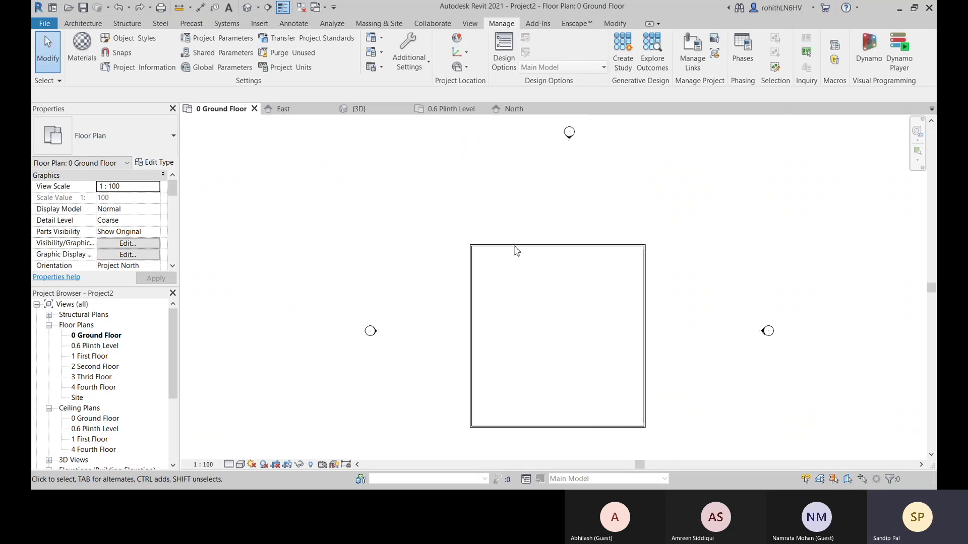
{"action": "left_click", "coordinate": [82, 23]}
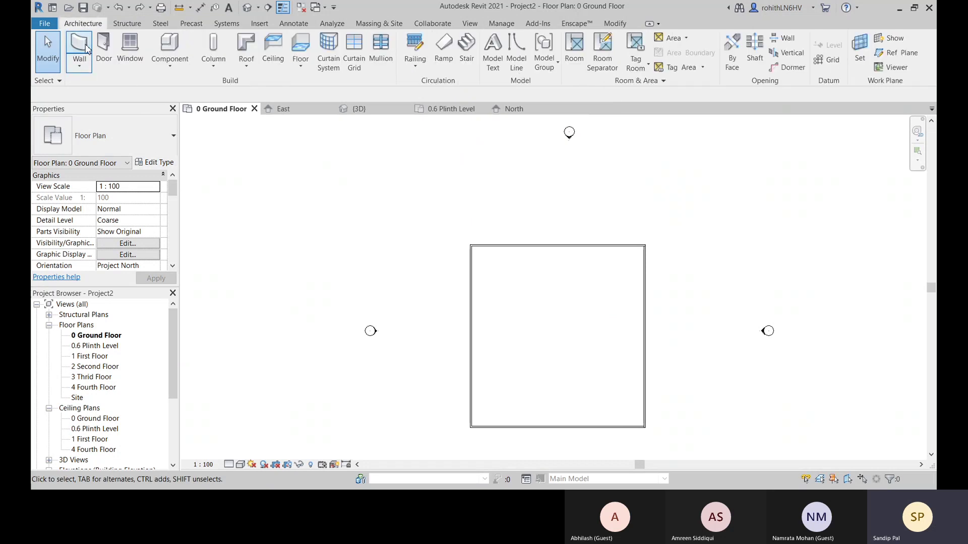
{"action": "left_click", "coordinate": [87, 49]}
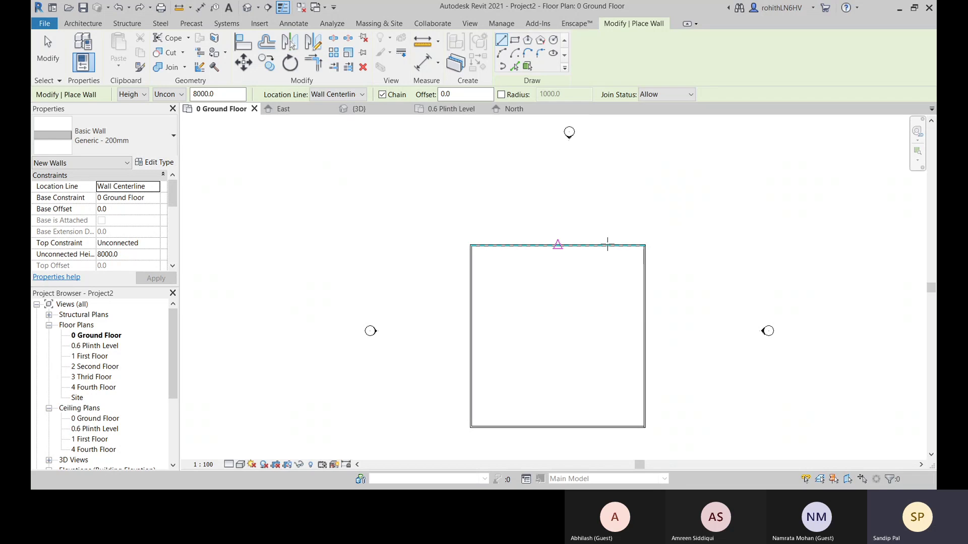
{"action": "key", "text": "Escape"}
{"action": "key", "text": "Escape"}
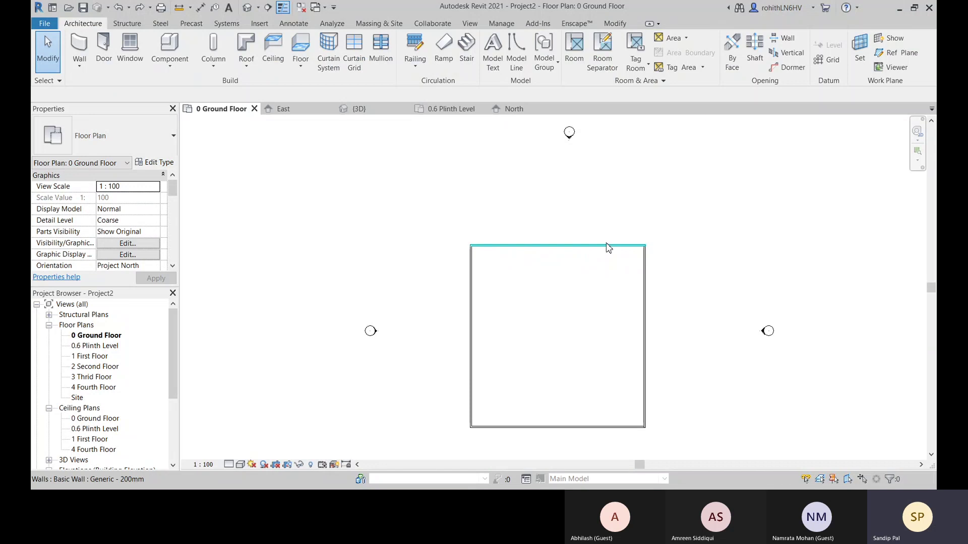
Step: Review the object snap options in the Snaps settings, accept them and return to the ground floor plan
{"action": "left_click", "coordinate": [516, 23]}
{"action": "left_click", "coordinate": [120, 53]}
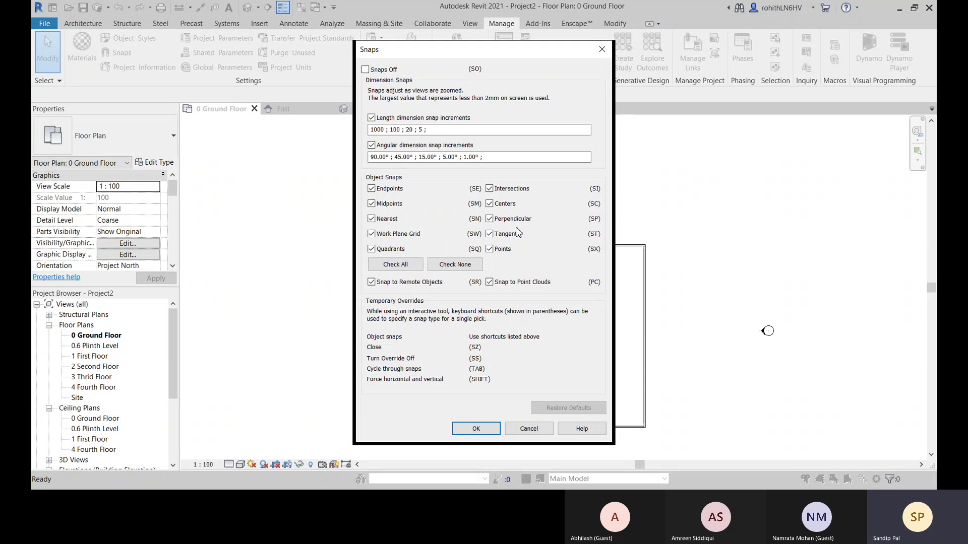
{"action": "left_click", "coordinate": [476, 428]}
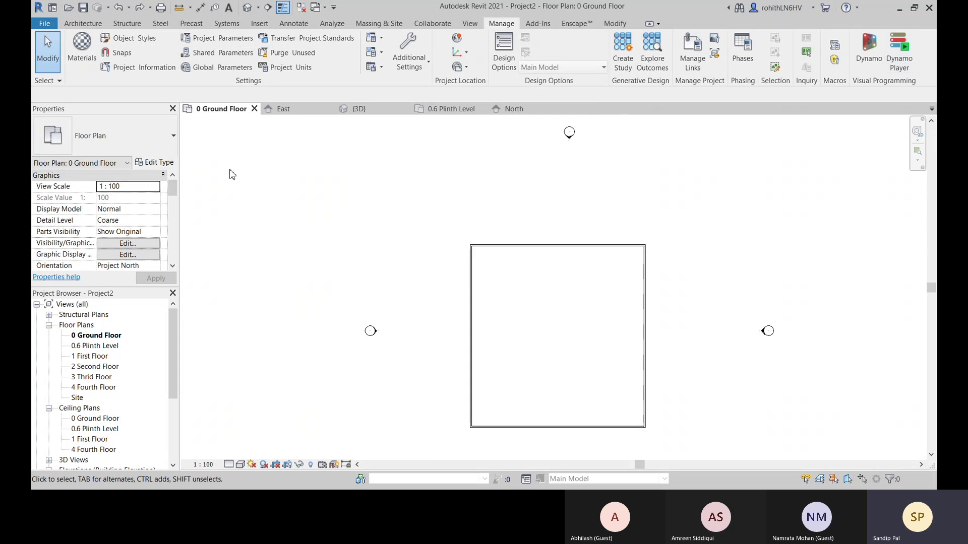
{"action": "left_click", "coordinate": [82, 24]}
{"action": "scroll", "coordinate": [590, 285], "scroll_direction": "down", "scroll_amount": 2}
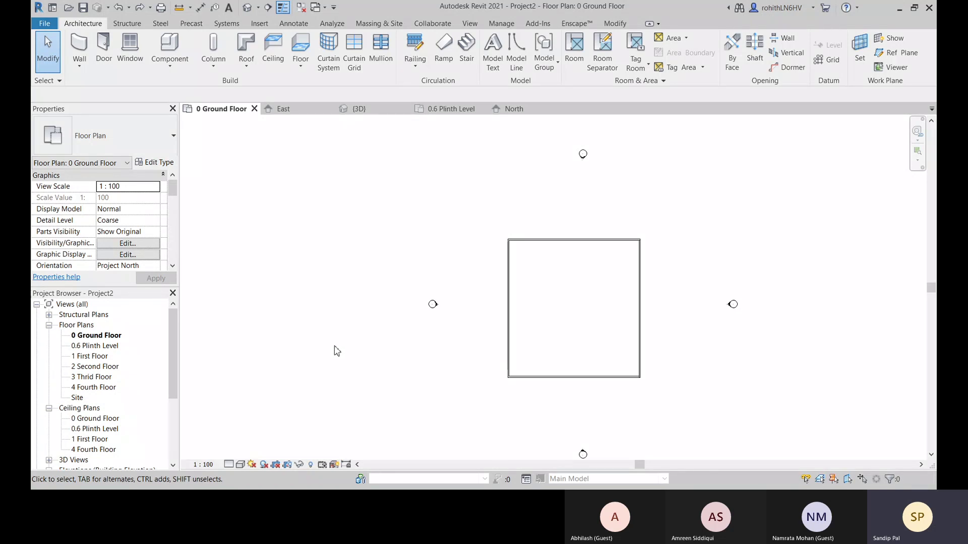
{"action": "middle_click_drag", "start_coordinate": [757, 282], "coordinate": [700, 287]}
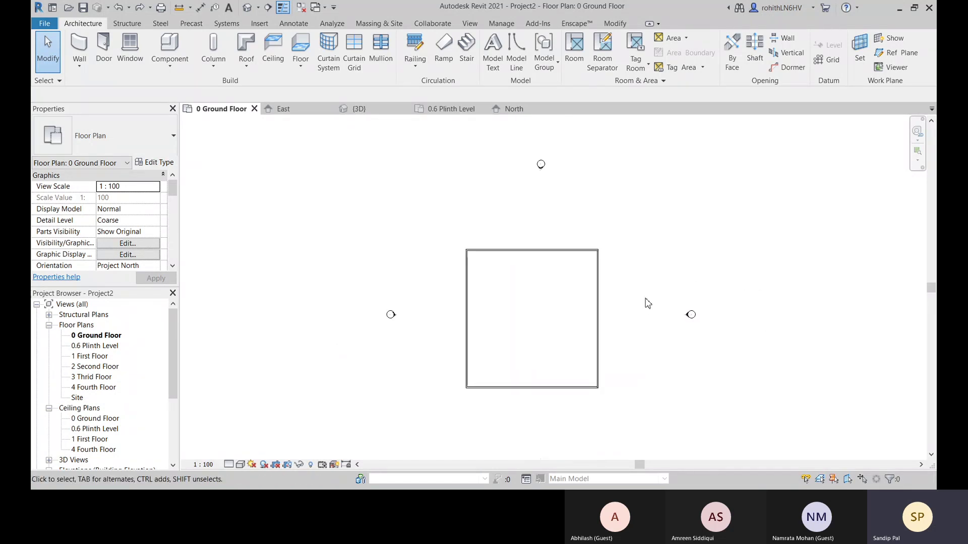
Step: Turn the status bar off and back on, and do the same for its Design Options and Worksets parts
{"action": "left_click", "coordinate": [469, 25]}
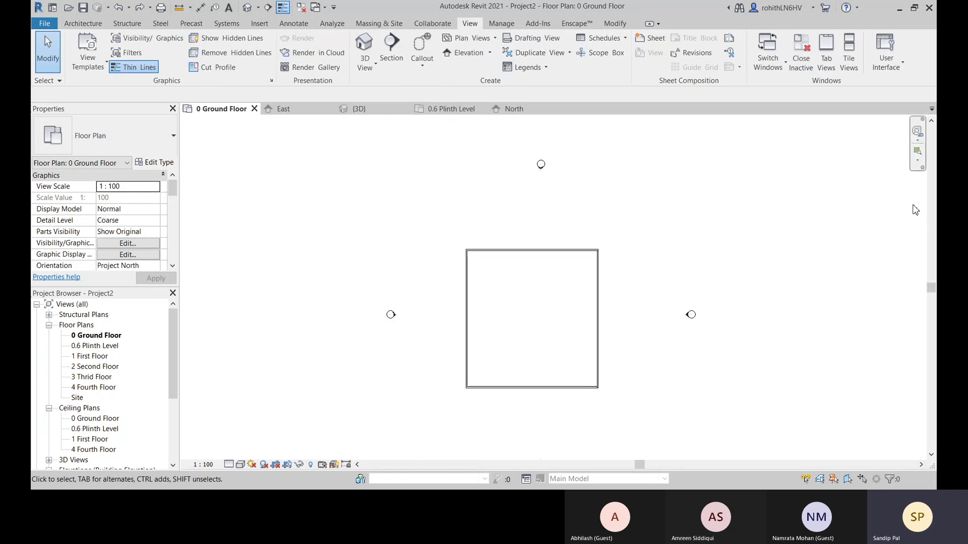
{"action": "left_click", "coordinate": [896, 66]}
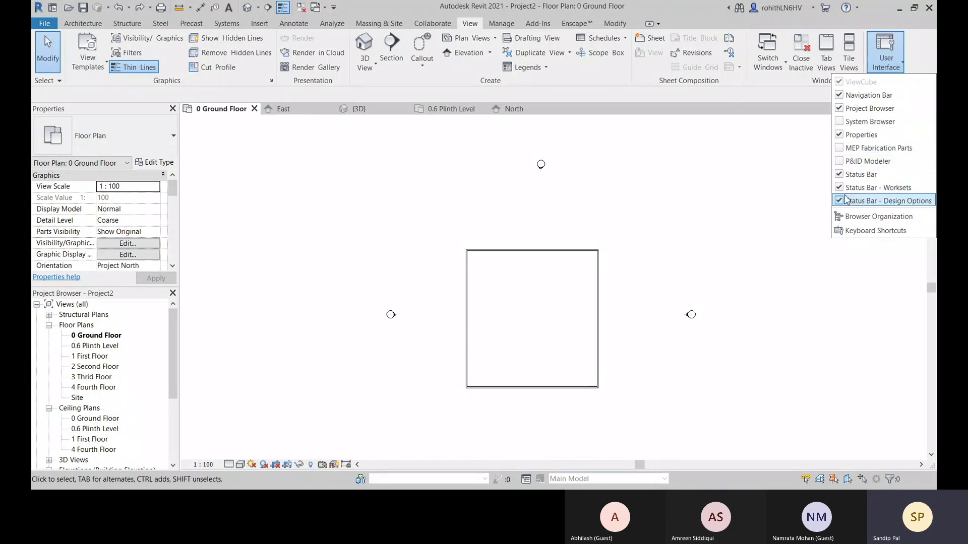
{"action": "left_click", "coordinate": [860, 174]}
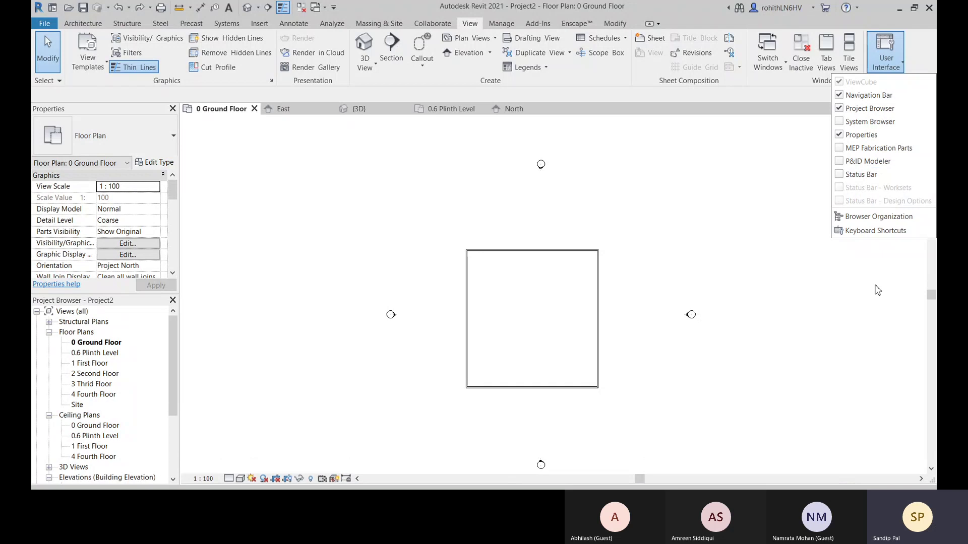
{"action": "left_click", "coordinate": [860, 174]}
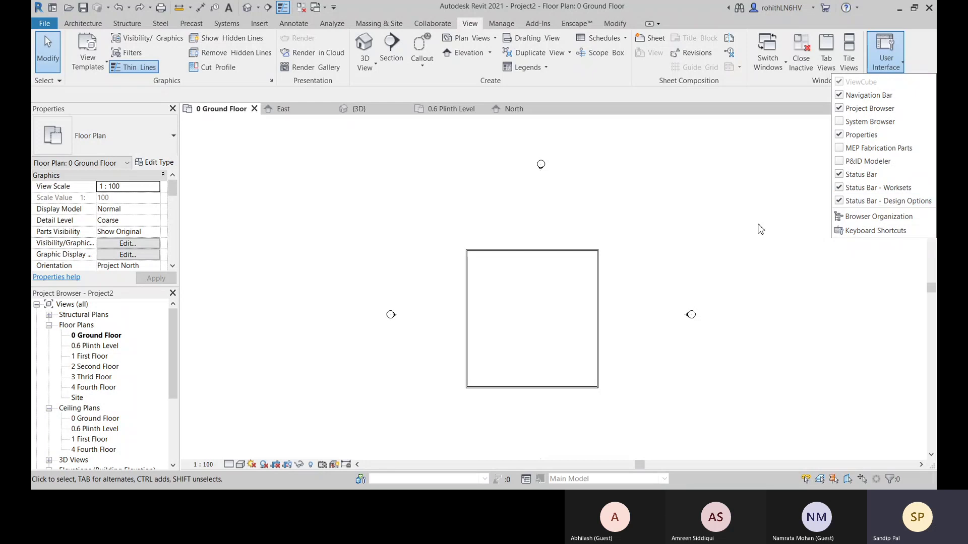
{"action": "left_click", "coordinate": [857, 201]}
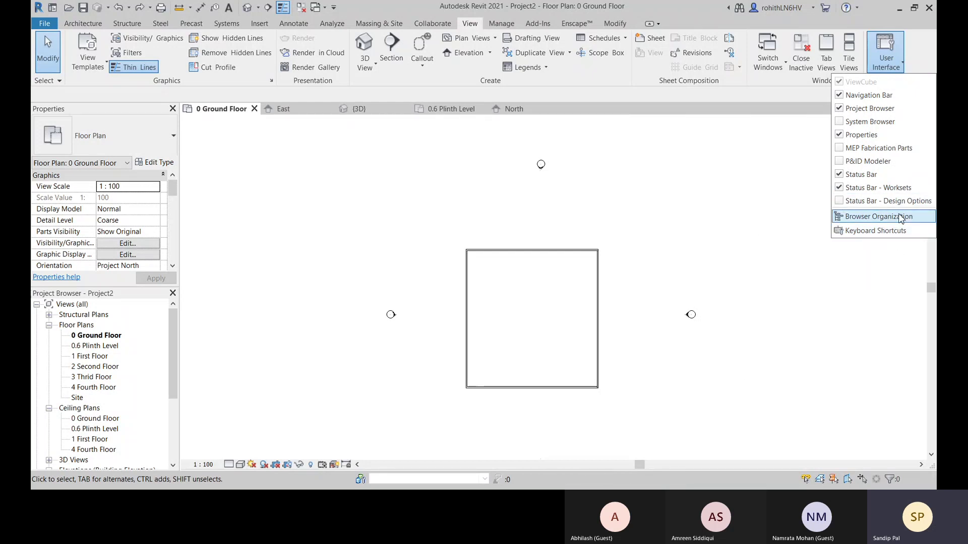
{"action": "left_click", "coordinate": [841, 202]}
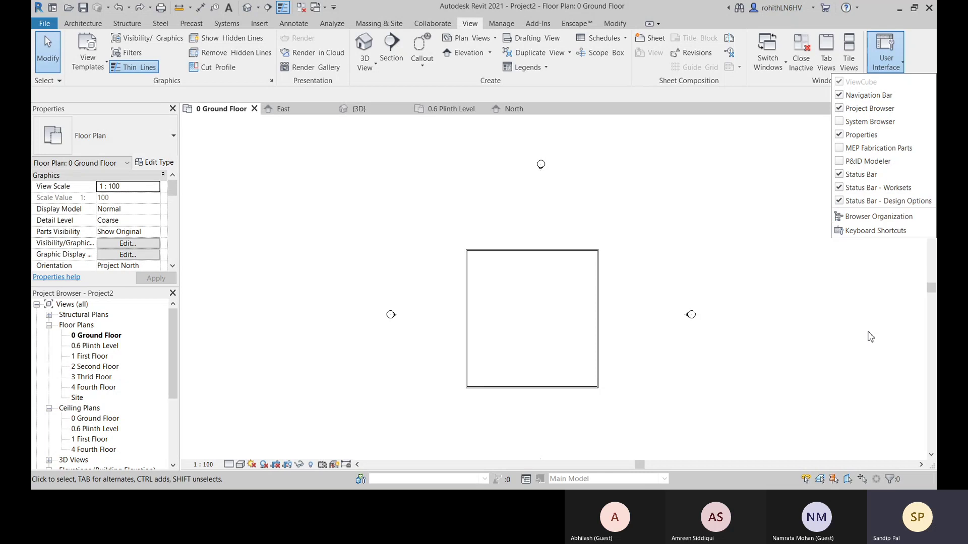
{"action": "left_click", "coordinate": [859, 187]}
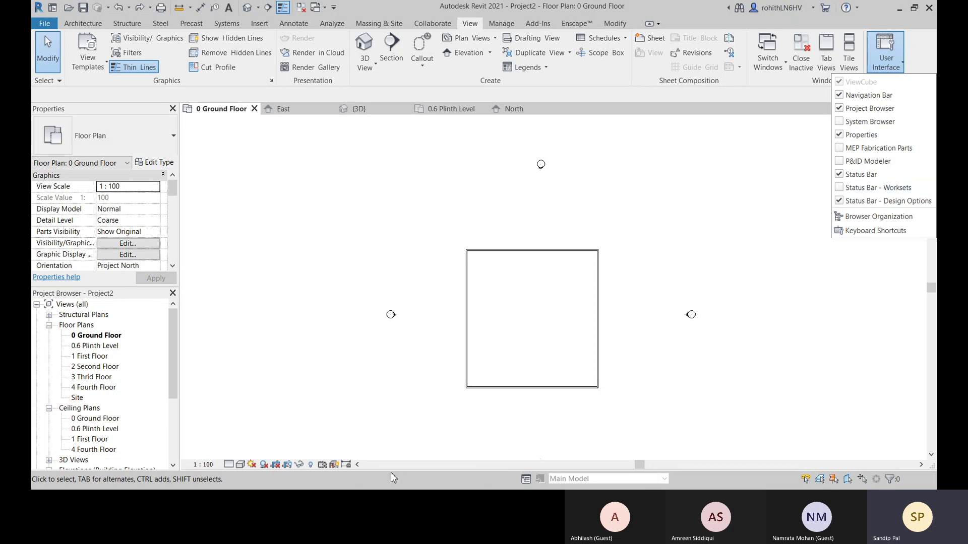
{"action": "left_click", "coordinate": [840, 187]}
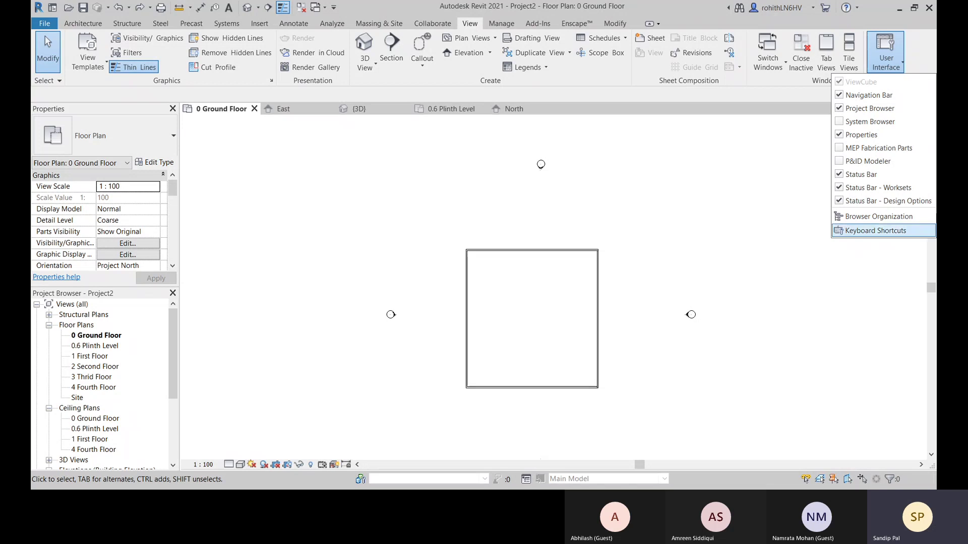
Step: Review the browser organization schemes for views, sheets and schedules, and accept them with the "all" scheme kept
{"action": "left_click", "coordinate": [880, 216]}
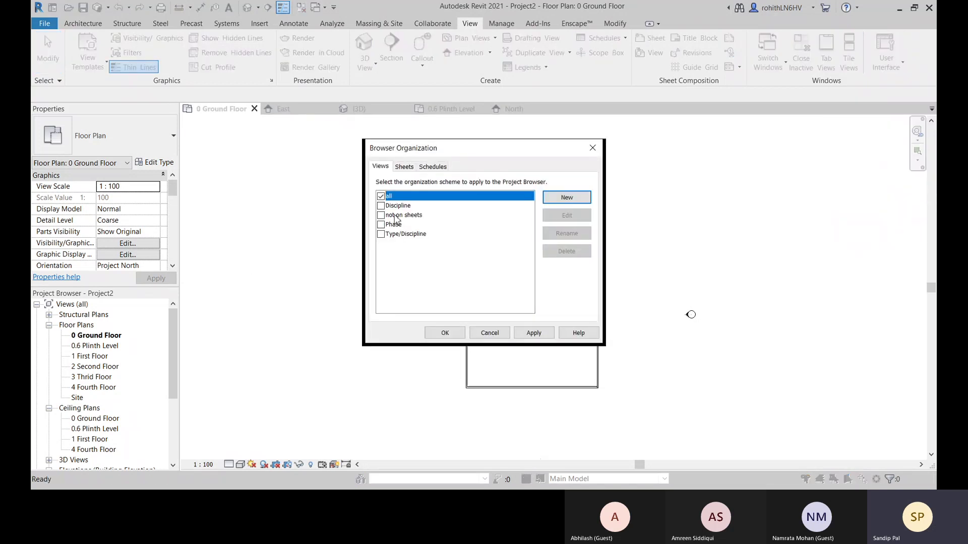
{"action": "left_click_drag", "start_coordinate": [443, 145], "coordinate": [616, 126]}
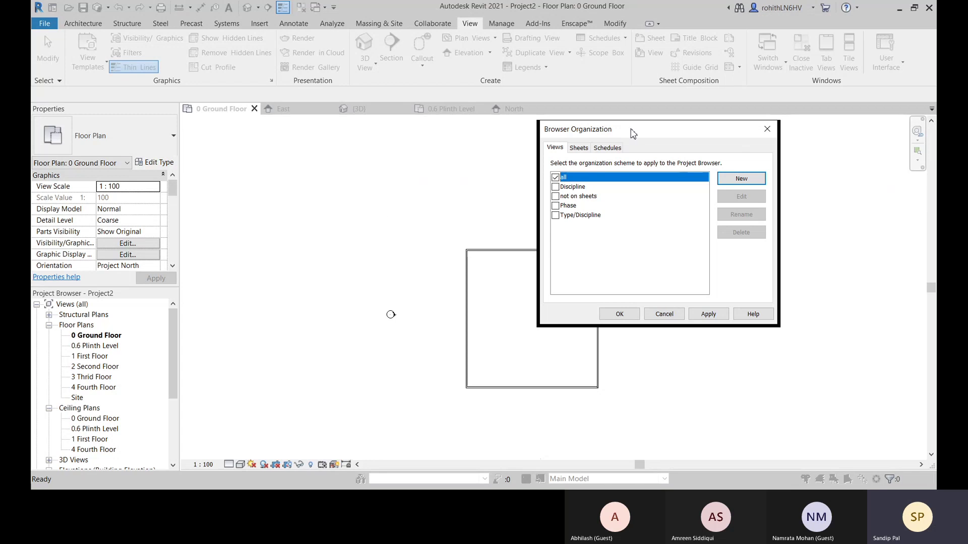
{"action": "left_click_drag", "start_coordinate": [633, 133], "coordinate": [649, 132]}
{"action": "left_click", "coordinate": [600, 149]}
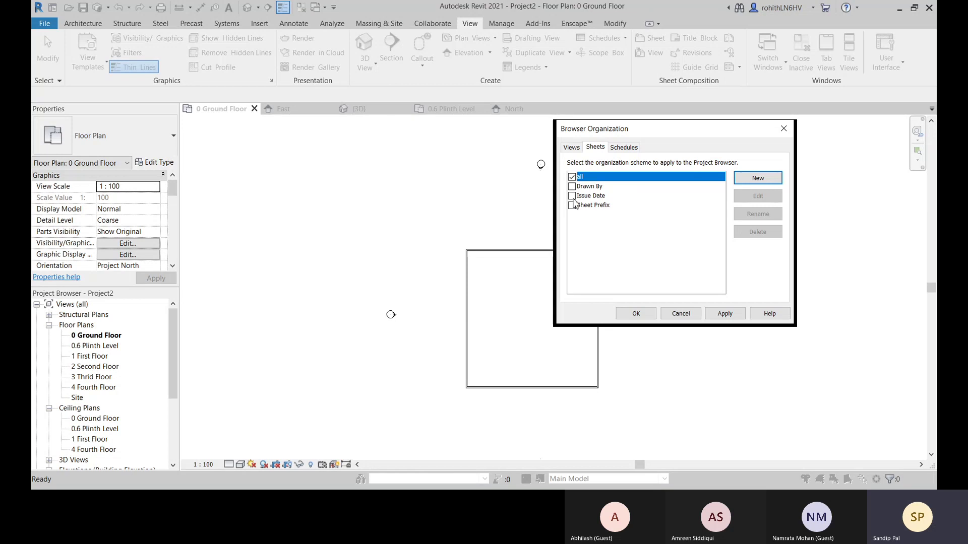
{"action": "left_click", "coordinate": [625, 147]}
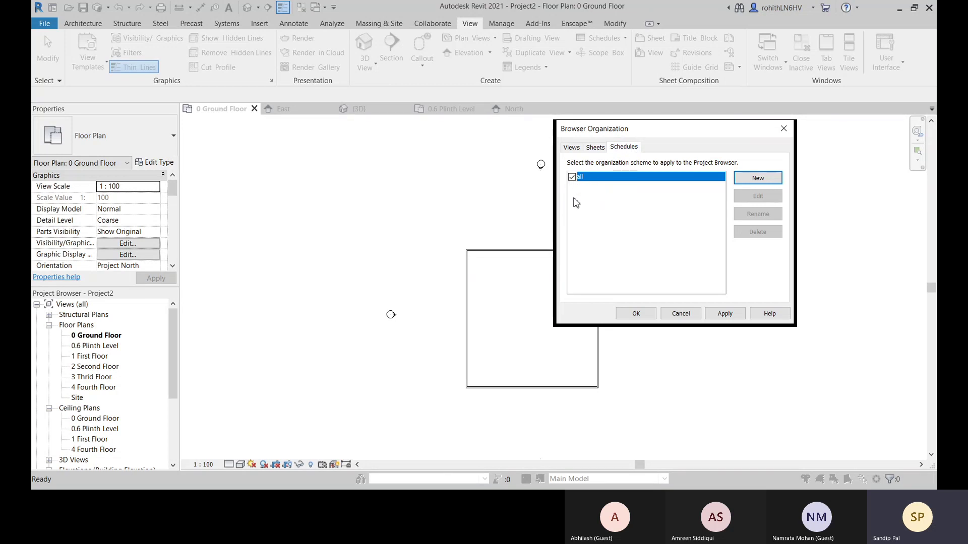
{"action": "left_click", "coordinate": [633, 314]}
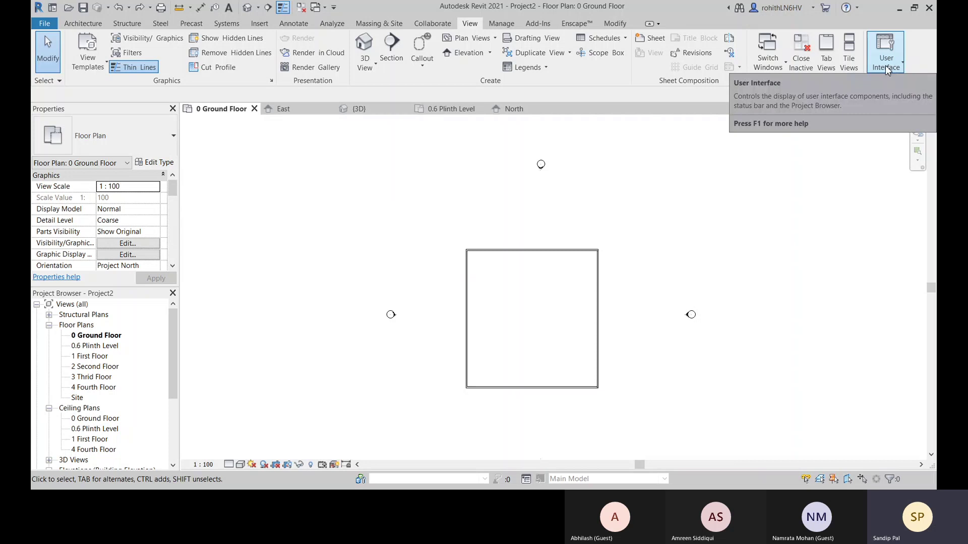
Step: Close all inactive views so that only the ground floor plan stays open
{"action": "middle_click_drag", "start_coordinate": [502, 234], "coordinate": [565, 233]}
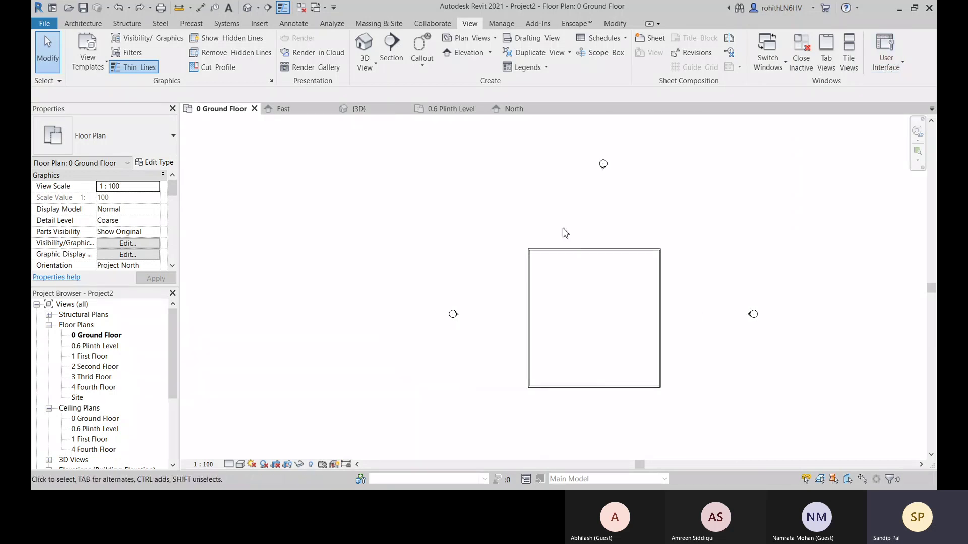
{"action": "left_click", "coordinate": [805, 65]}
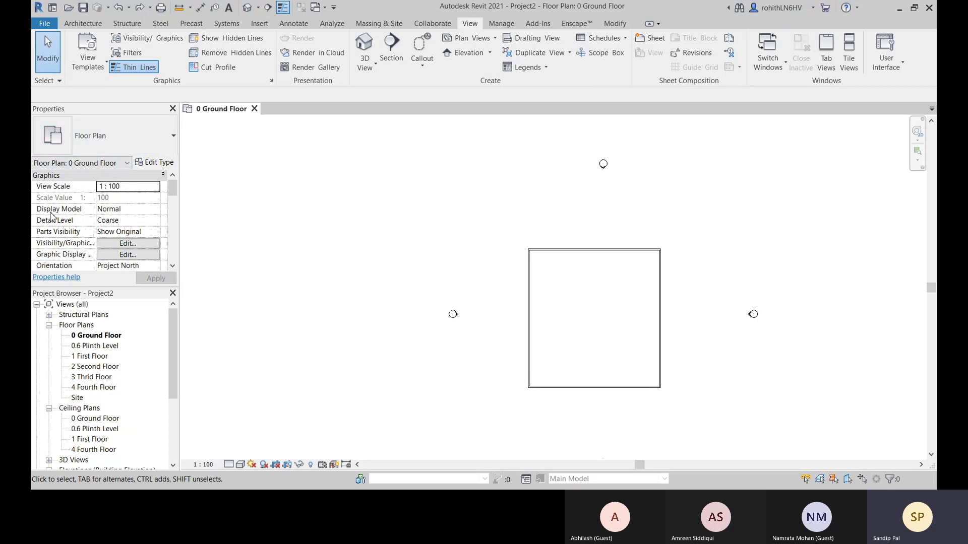
Step: Inspect the ground floor plan's Display Model, Detail Level and Visibility/Graphic Overrides without changing them
{"action": "left_click", "coordinate": [155, 211]}
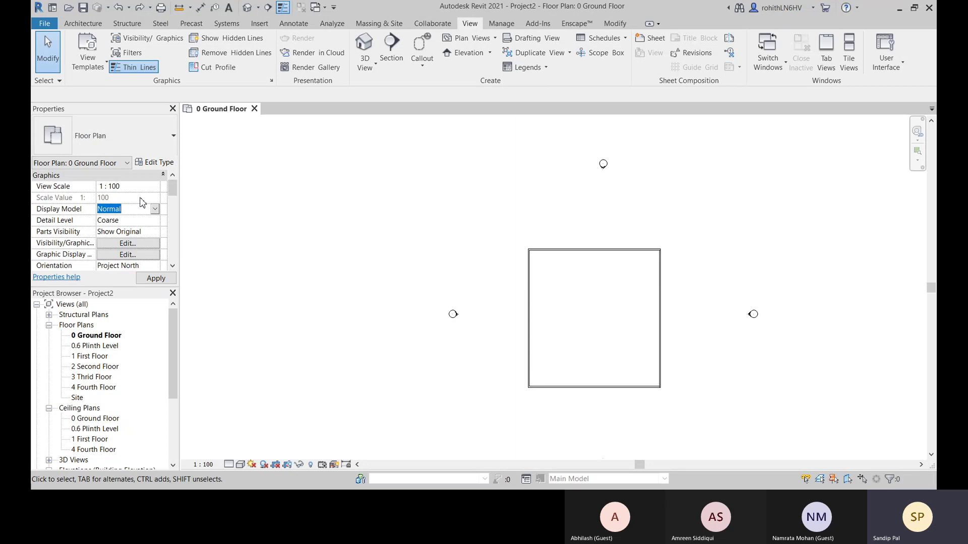
{"action": "left_click", "coordinate": [189, 208]}
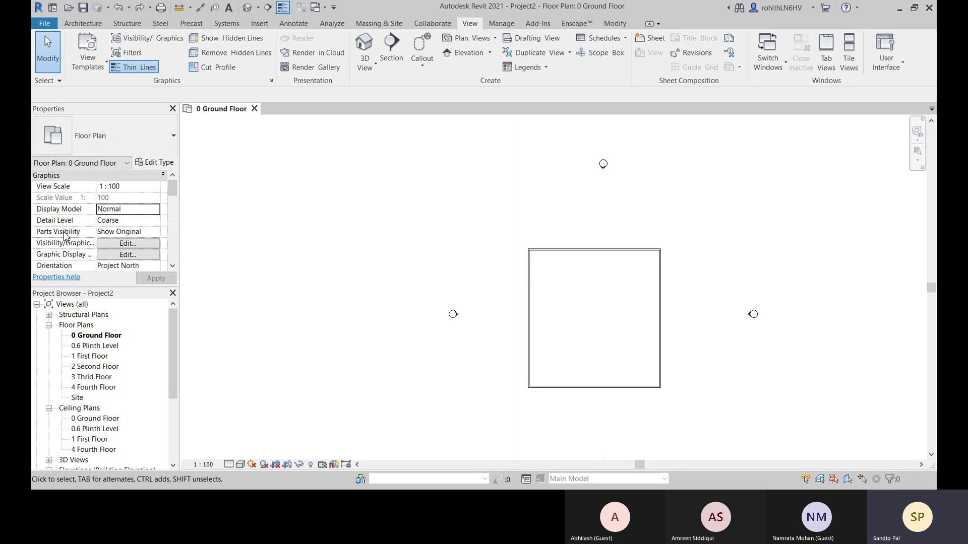
{"action": "left_click", "coordinate": [158, 221]}
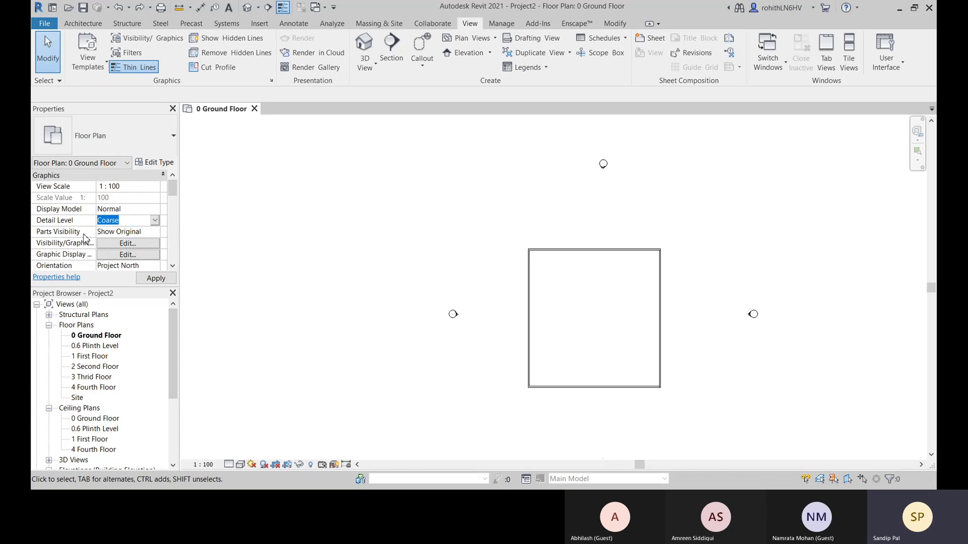
{"action": "left_click", "coordinate": [164, 229]}
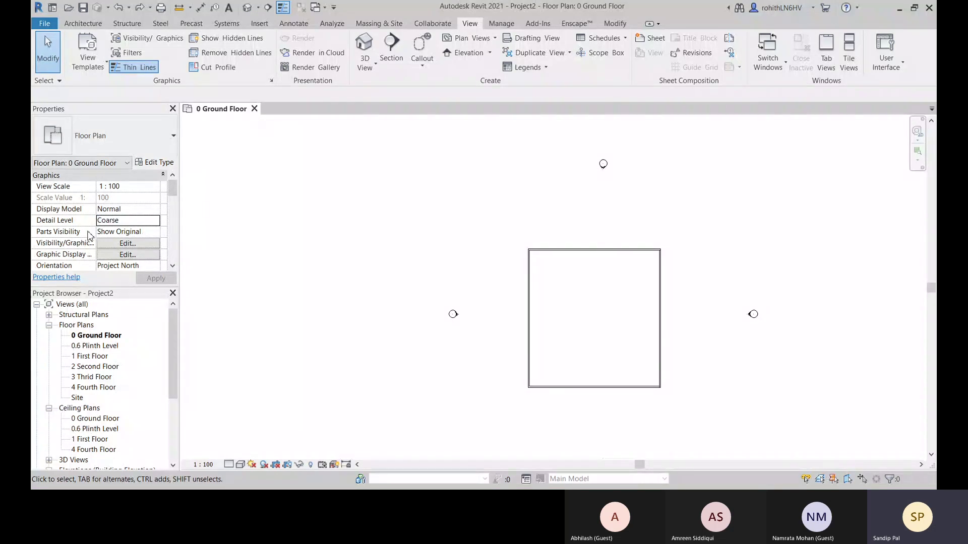
{"action": "left_click", "coordinate": [115, 246]}
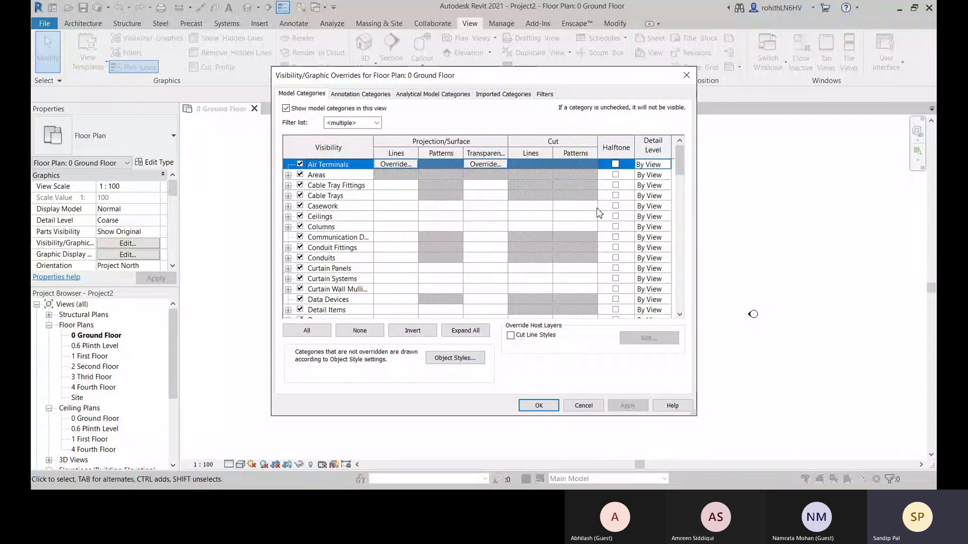
{"action": "left_click", "coordinate": [686, 75]}
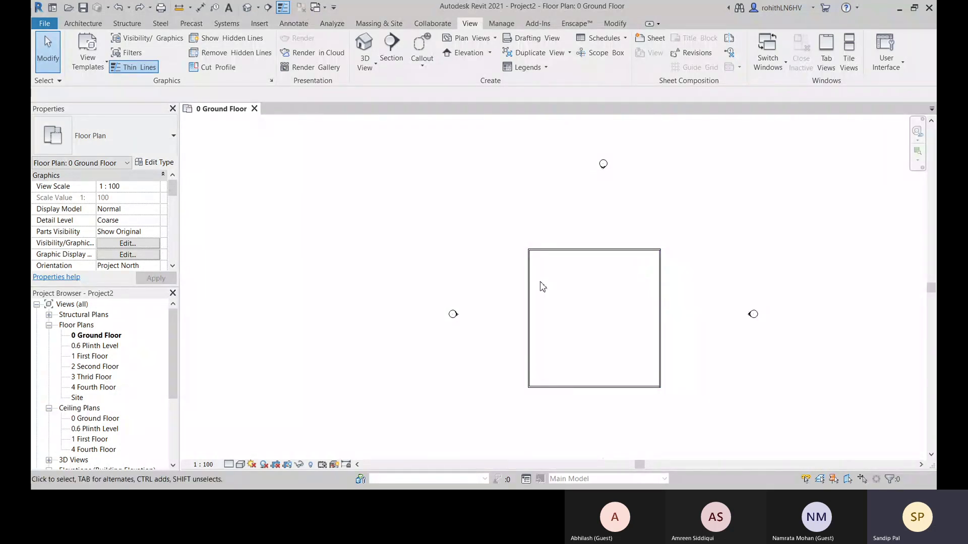
{"action": "left_click", "coordinate": [121, 244]}
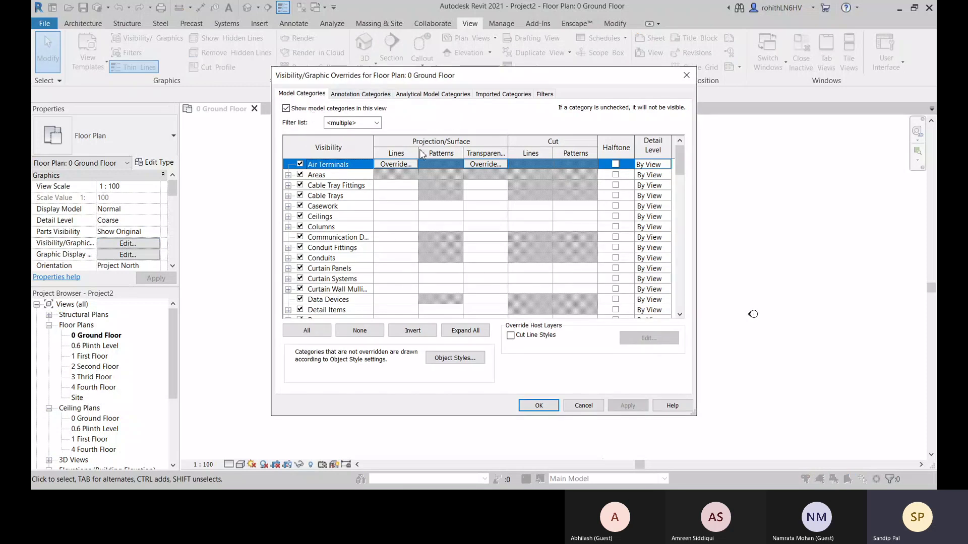
{"action": "left_click", "coordinate": [686, 75]}
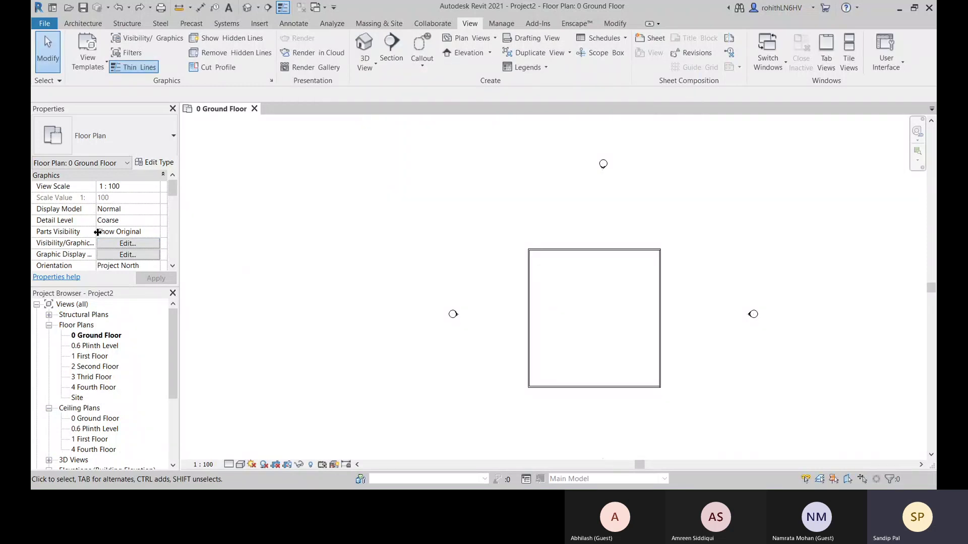
Step: Enable Crop View and Crop Region Visible in the ground floor plan's extents properties
{"action": "scroll", "coordinate": [97, 232], "scroll_direction": "down", "scroll_amount": 2}
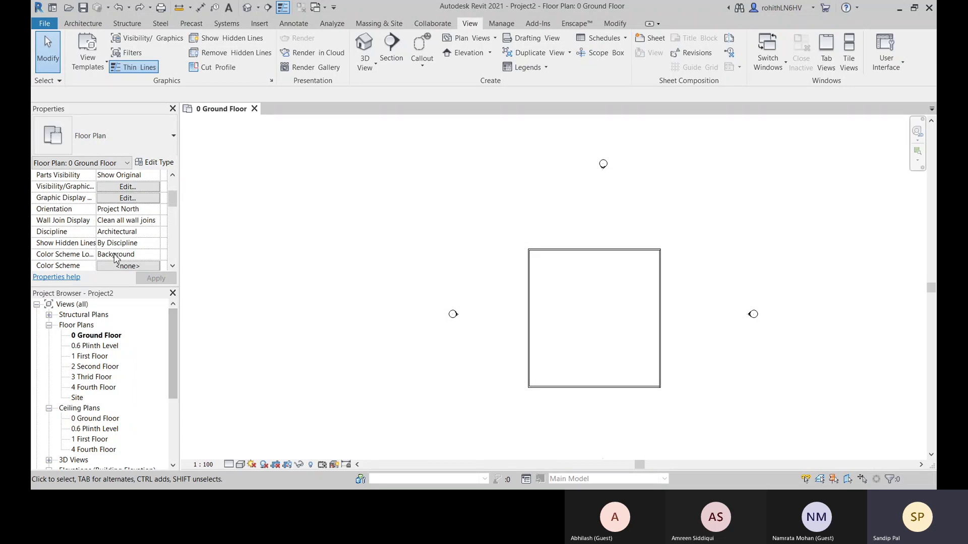
{"action": "scroll", "coordinate": [126, 224], "scroll_direction": "down", "scroll_amount": 2}
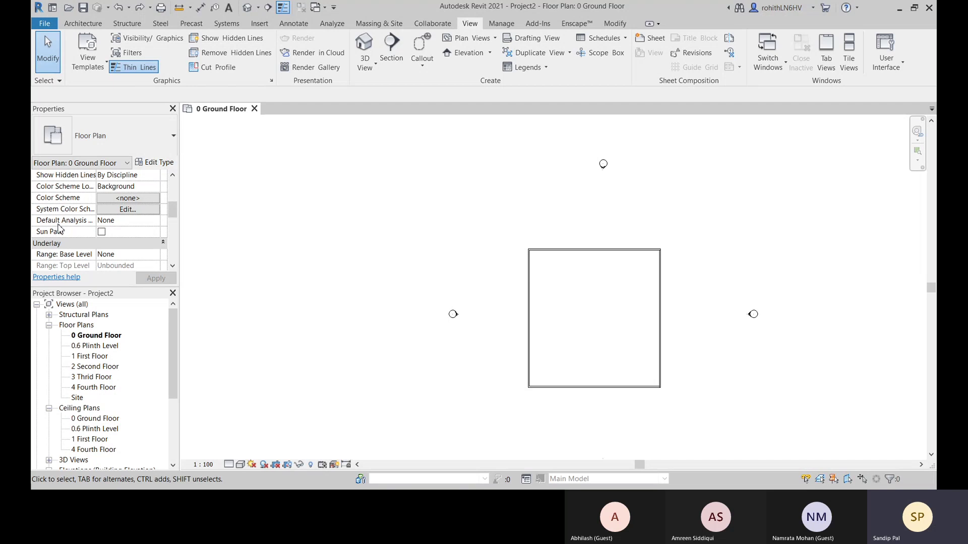
{"action": "scroll", "coordinate": [59, 226], "scroll_direction": "down", "scroll_amount": 3}
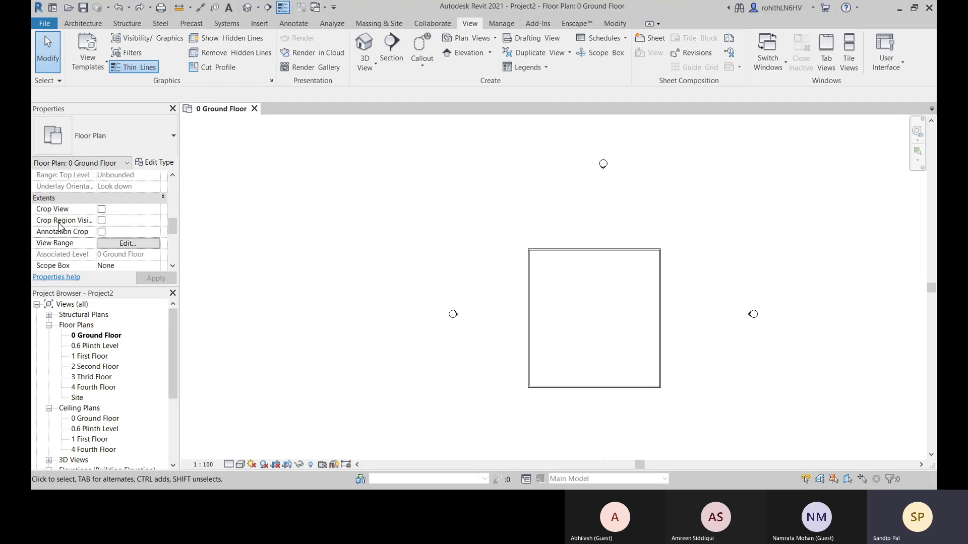
{"action": "left_click", "coordinate": [101, 209]}
{"action": "left_click", "coordinate": [102, 221]}
{"action": "scroll", "coordinate": [452, 242], "scroll_direction": "down", "scroll_amount": 3}
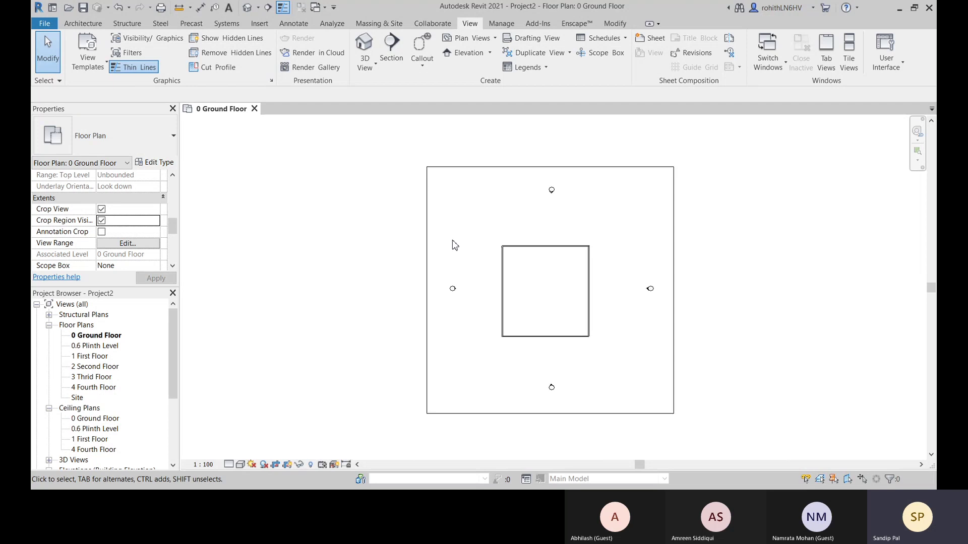
{"action": "scroll", "coordinate": [447, 237], "scroll_direction": "up", "scroll_amount": 2}
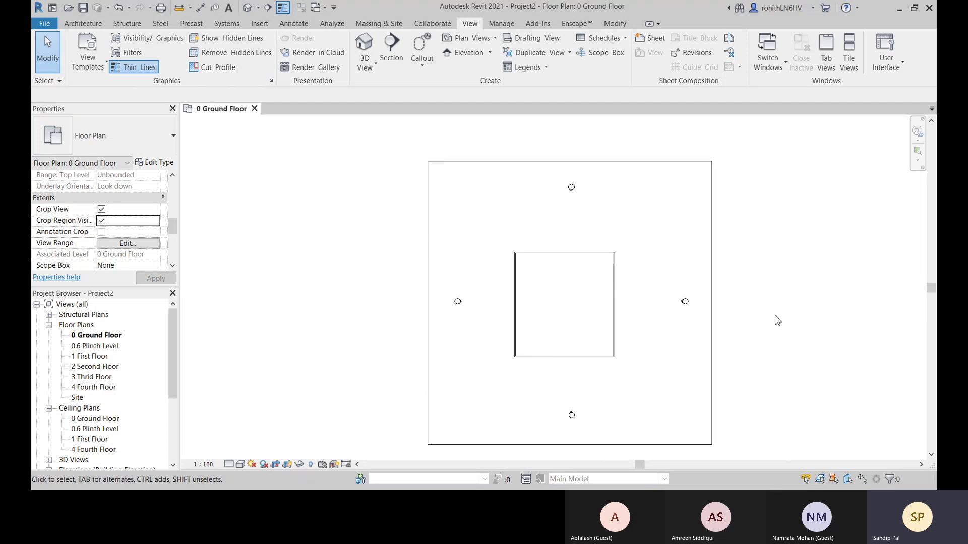
Step: Shrink the crop region from all four sides so it frames only the upper-right corner of the square room
{"action": "left_click", "coordinate": [634, 445]}
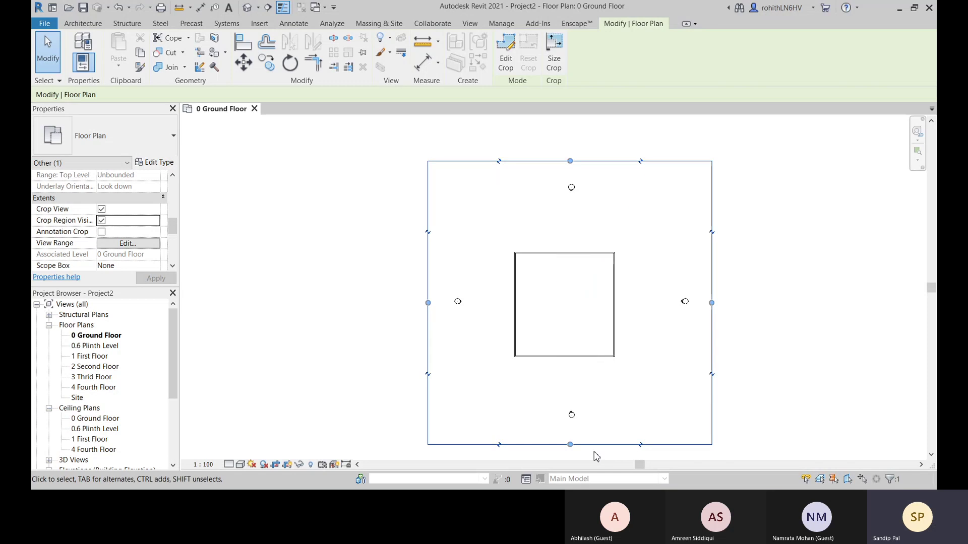
{"action": "left_click_drag", "start_coordinate": [571, 445], "coordinate": [566, 313]}
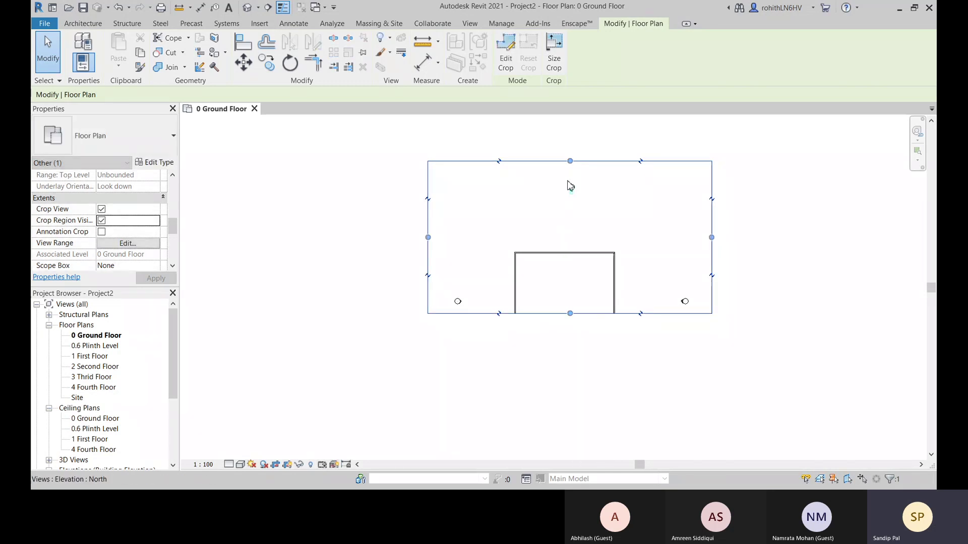
{"action": "left_click_drag", "start_coordinate": [570, 173], "coordinate": [570, 224]}
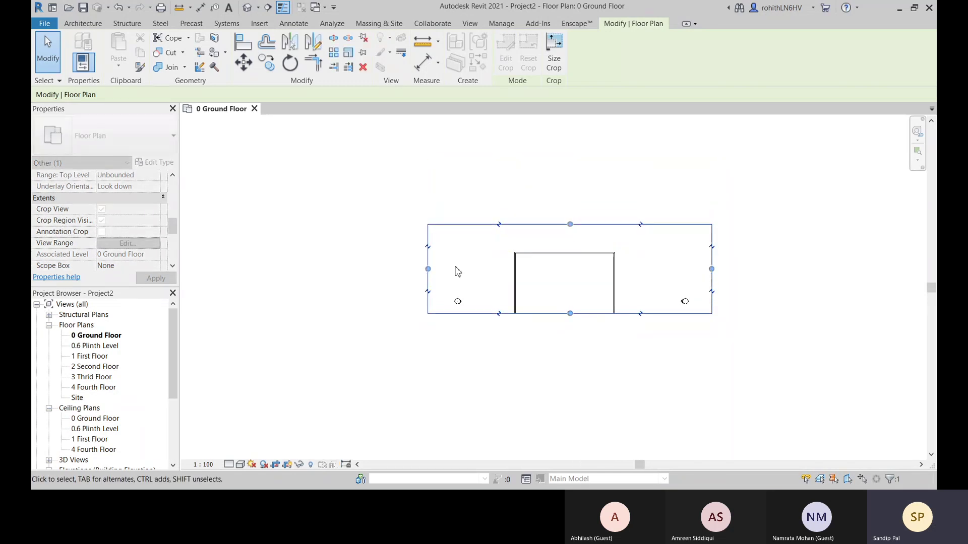
{"action": "left_click_drag", "start_coordinate": [428, 270], "coordinate": [568, 269]}
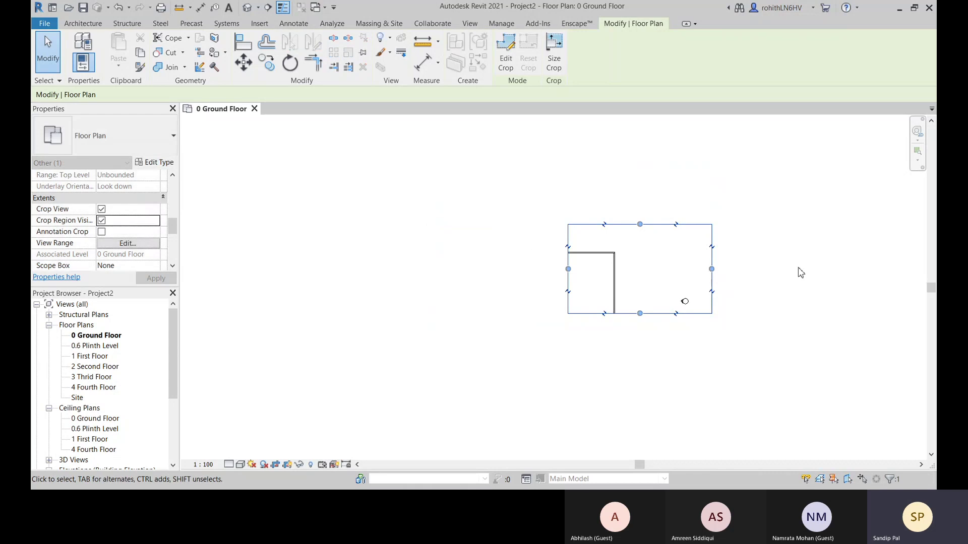
{"action": "left_click_drag", "start_coordinate": [712, 269], "coordinate": [627, 269]}
Step: Duplicate the cropped 0 Ground Floor plan view with detailing
{"action": "right_click", "coordinate": [103, 336]}
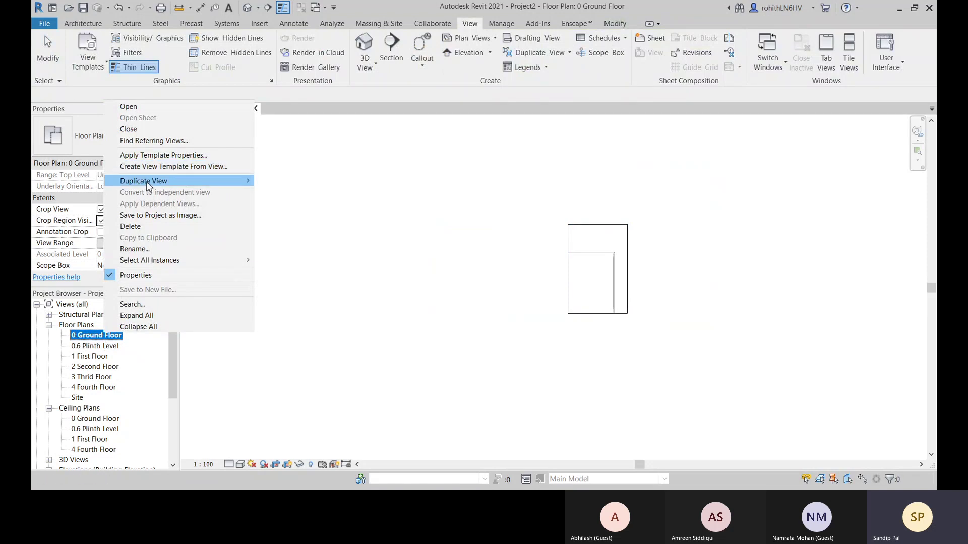
{"action": "mouse_move", "coordinate": [148, 185]}
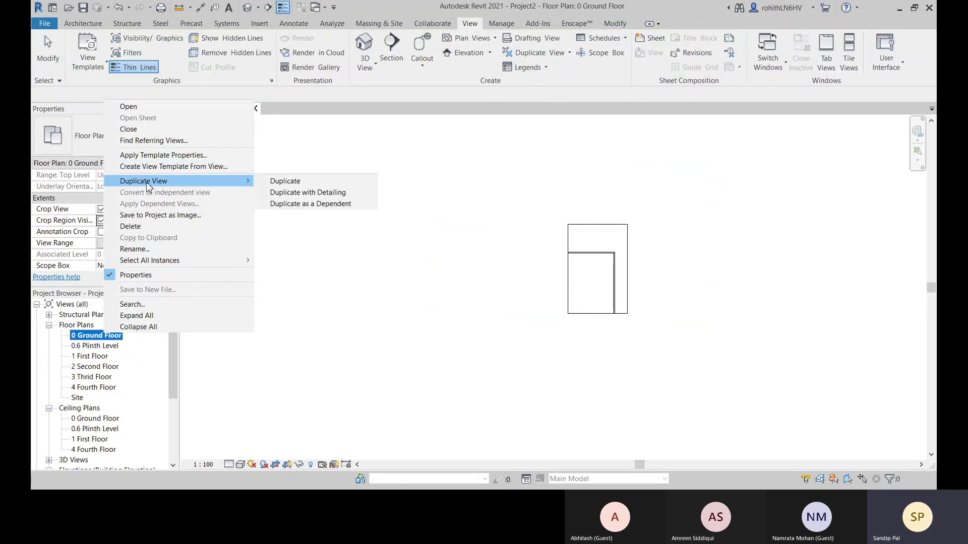
{"action": "left_click", "coordinate": [289, 194]}
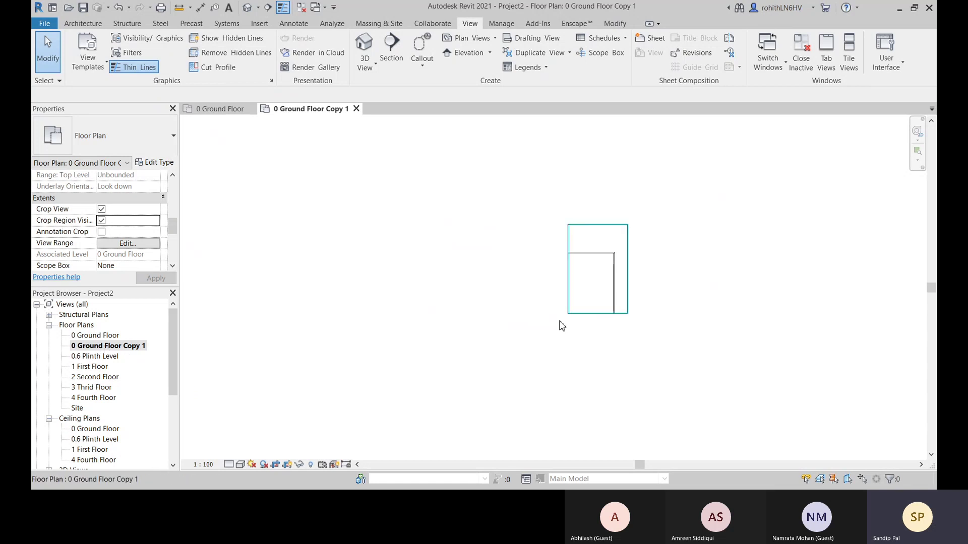
Step: Rename the duplicated ground floor plan view as Room Corner
{"action": "left_click", "coordinate": [104, 347]}
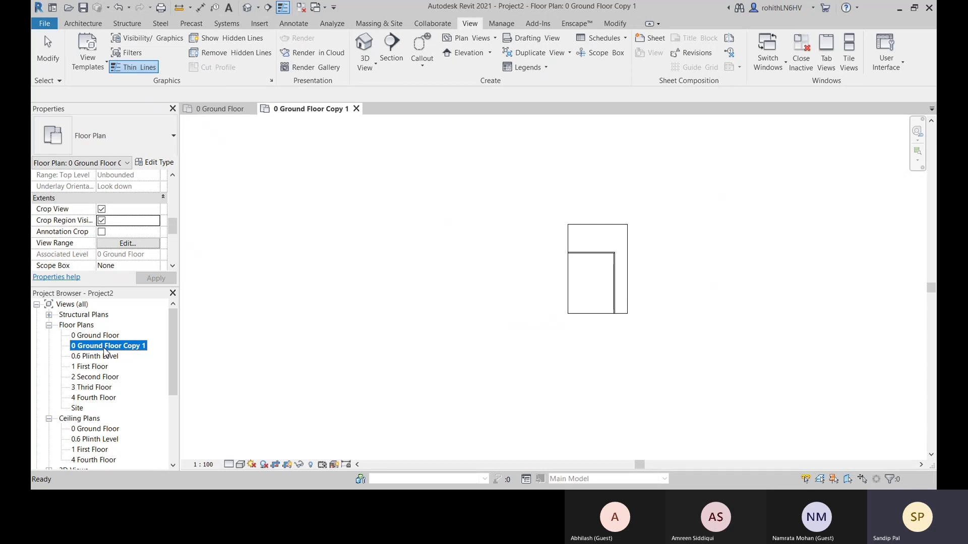
{"action": "right_click", "coordinate": [104, 348]}
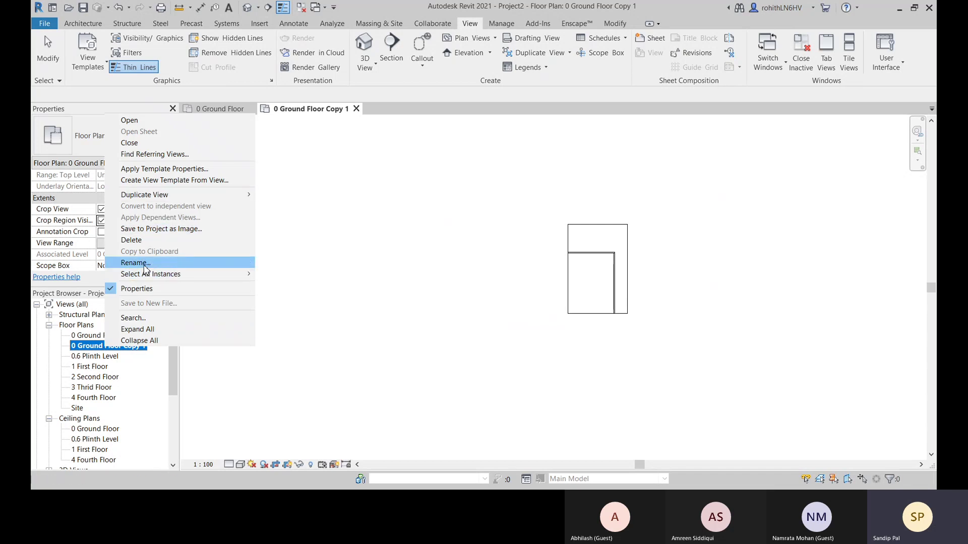
{"action": "left_click", "coordinate": [143, 264]}
{"action": "type", "text": "R"}
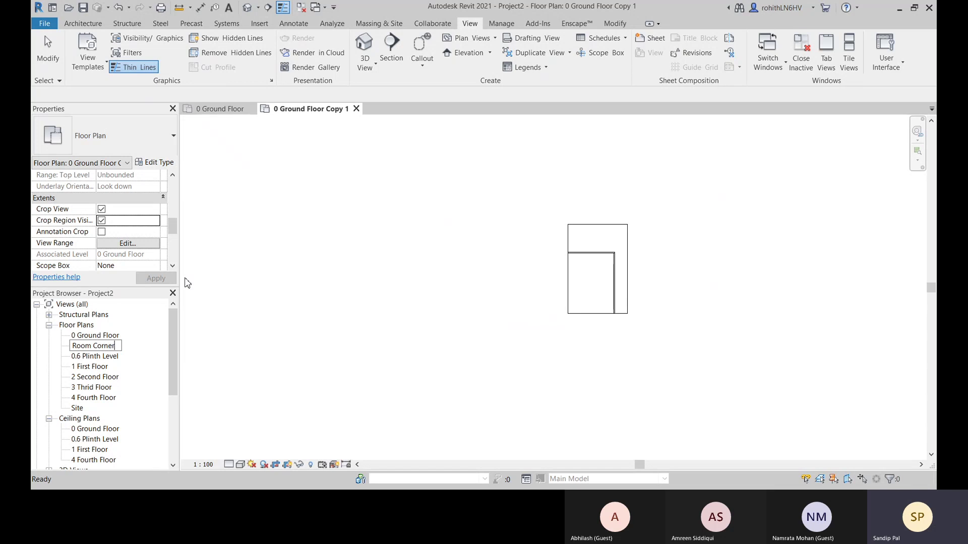
{"action": "type", "text": "oom Corner"}
{"action": "key", "text": "Return"}
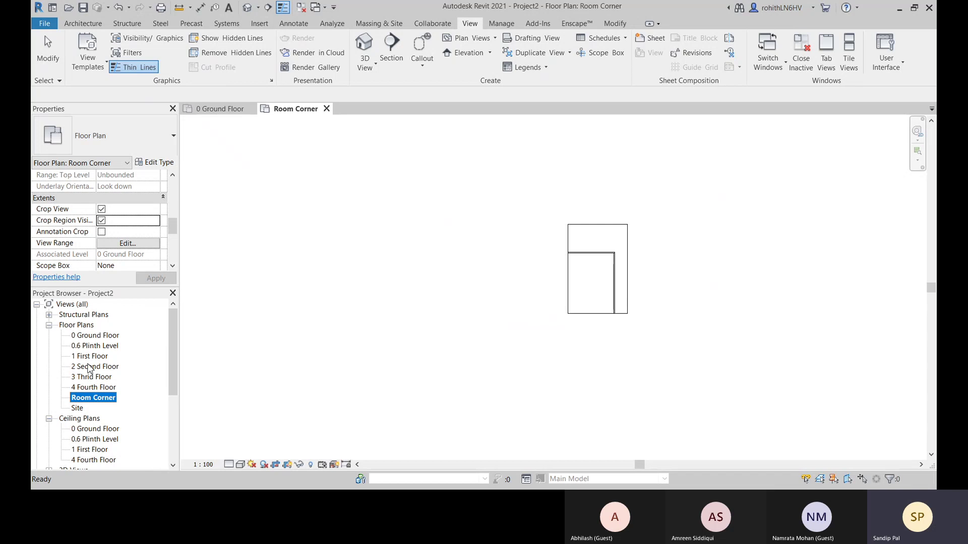
Step: Disable Crop View and Crop Region Visible in the 0 Ground Floor plan, and reopen the Room Corner view
{"action": "double_click", "coordinate": [94, 335]}
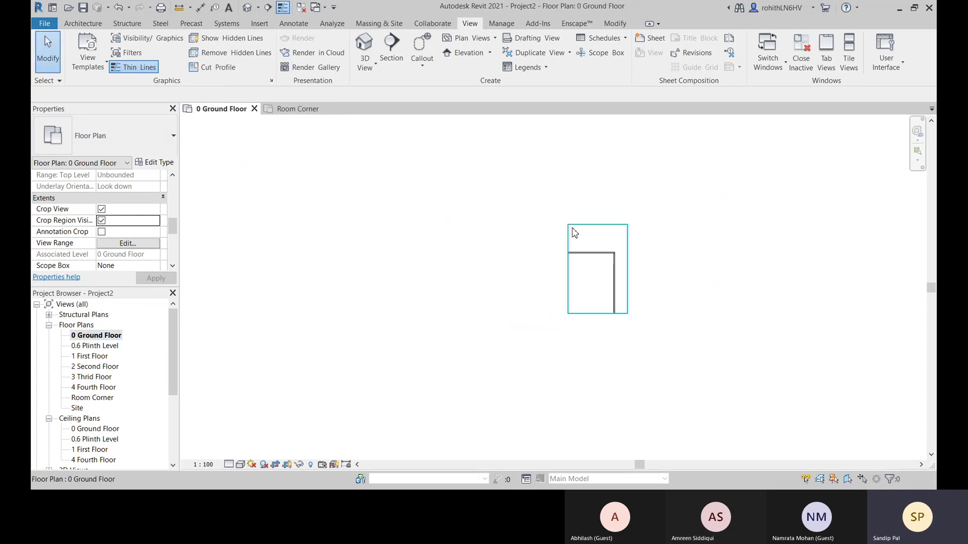
{"action": "left_click", "coordinate": [101, 208]}
{"action": "left_click", "coordinate": [102, 220]}
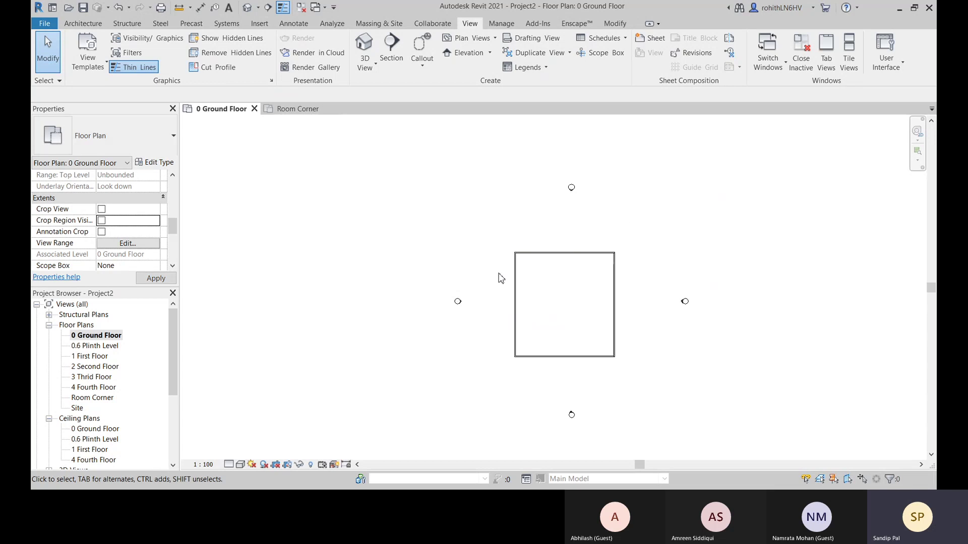
{"action": "double_click", "coordinate": [92, 398]}
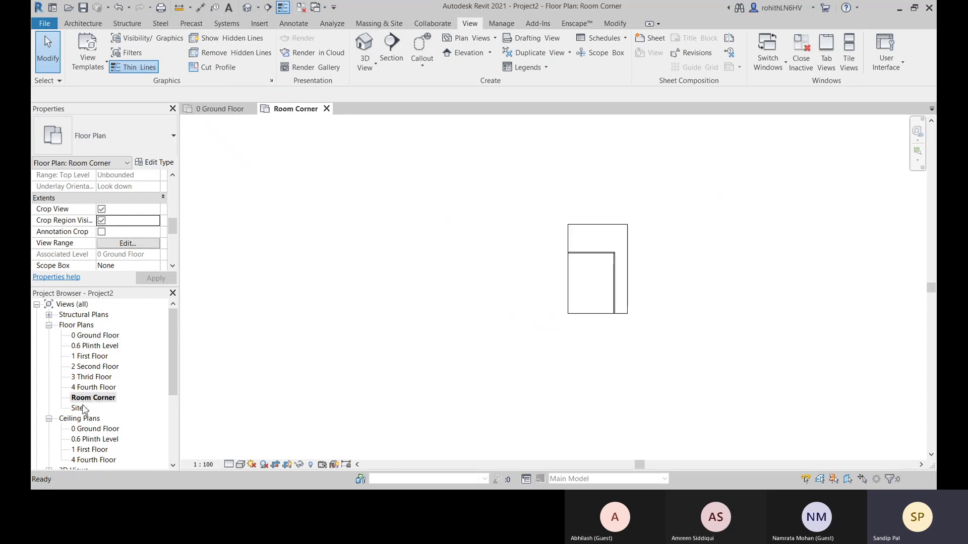
{"action": "middle_click_drag", "start_coordinate": [577, 346], "coordinate": [551, 374]}
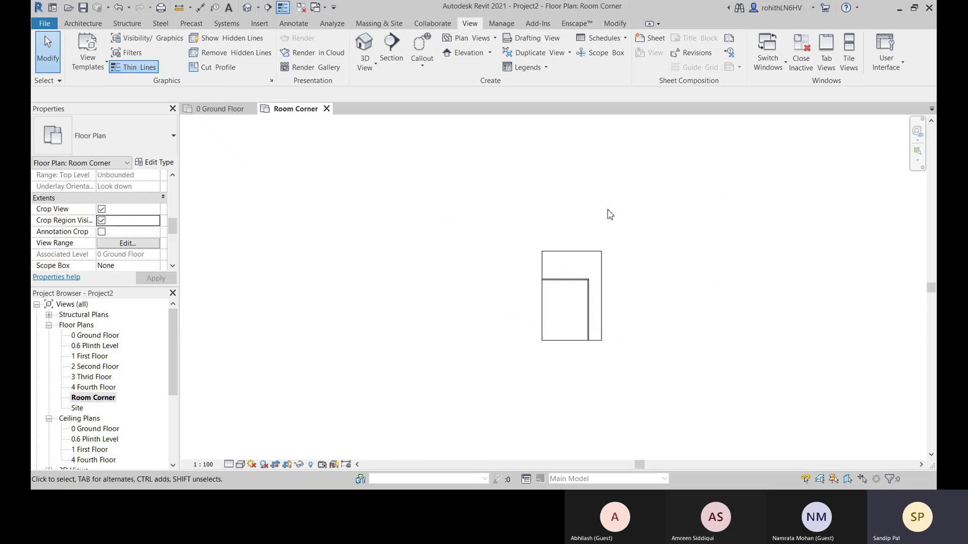
Step: Open the 0 Ground Floor plan and review its View Range settings and remaining extents and identity properties
{"action": "double_click", "coordinate": [91, 336]}
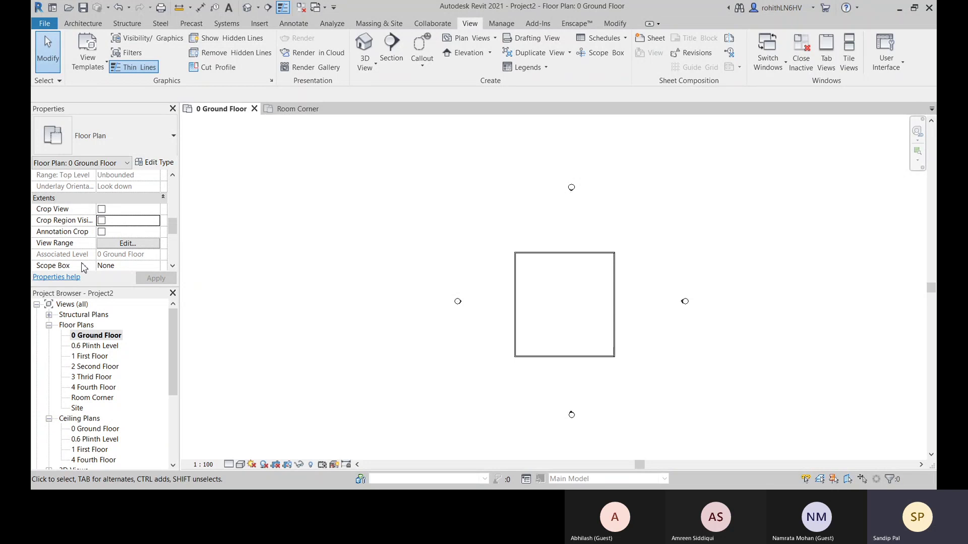
{"action": "left_click", "coordinate": [126, 244]}
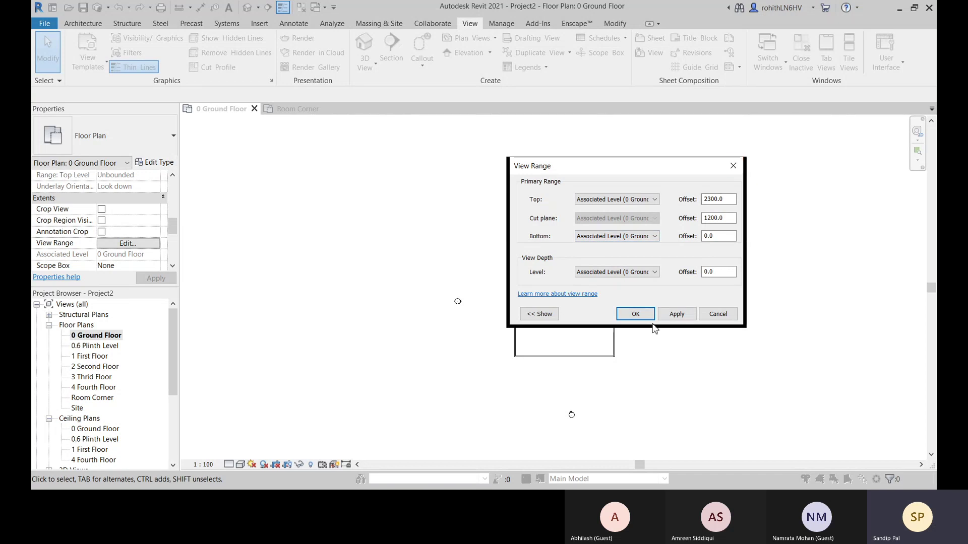
{"action": "left_click", "coordinate": [637, 315]}
{"action": "scroll", "coordinate": [89, 239], "scroll_direction": "down", "scroll_amount": 3}
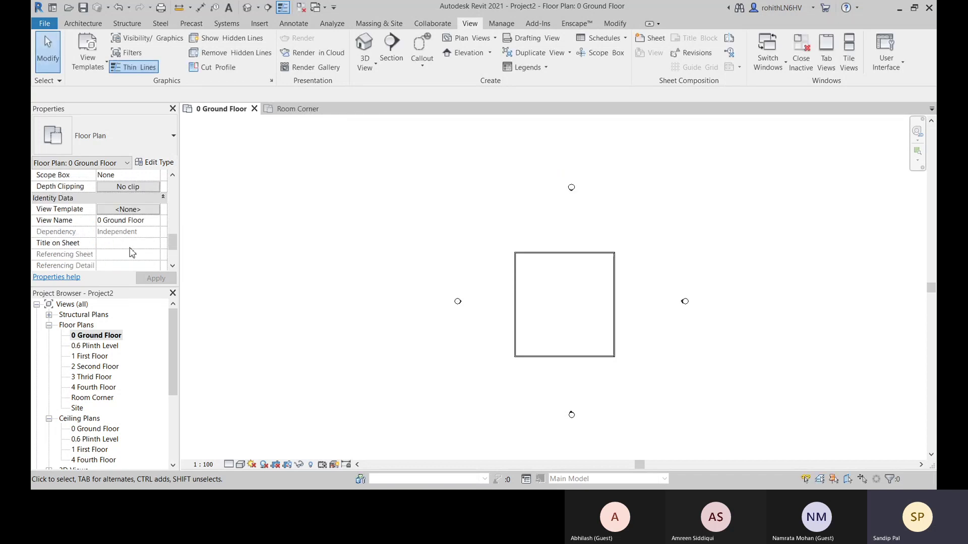
{"action": "scroll", "coordinate": [93, 261], "scroll_direction": "up", "scroll_amount": 2}
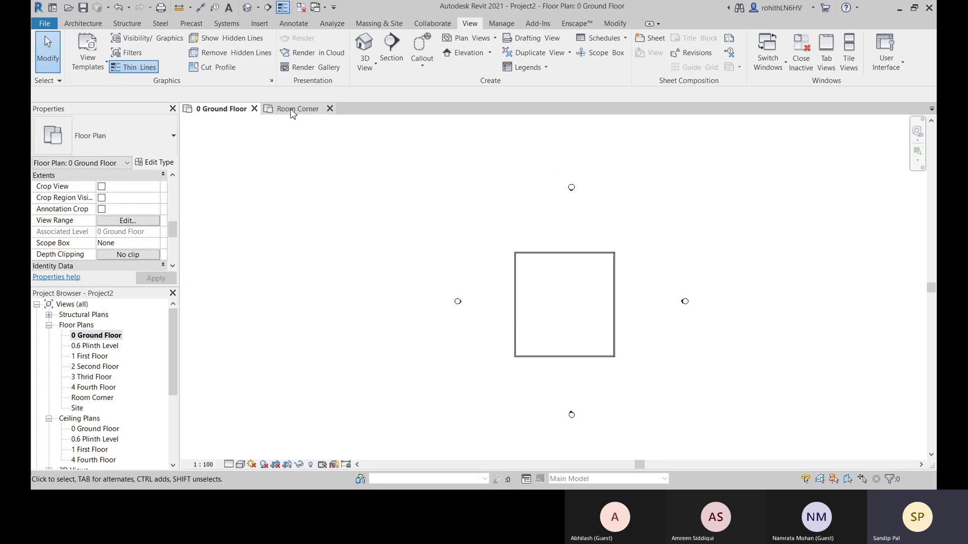
Step: Open the default 3D view and review its camera, identity, phasing and extents properties
{"action": "left_click", "coordinate": [364, 48]}
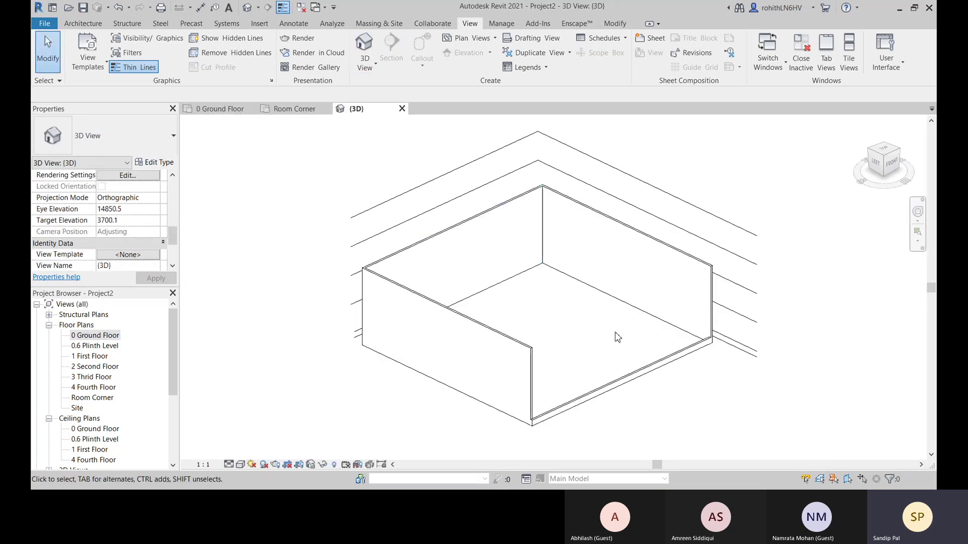
{"action": "scroll", "coordinate": [618, 369], "scroll_direction": "down", "scroll_amount": 2}
{"action": "middle_click_drag", "start_coordinate": [563, 390], "coordinate": [570, 387]}
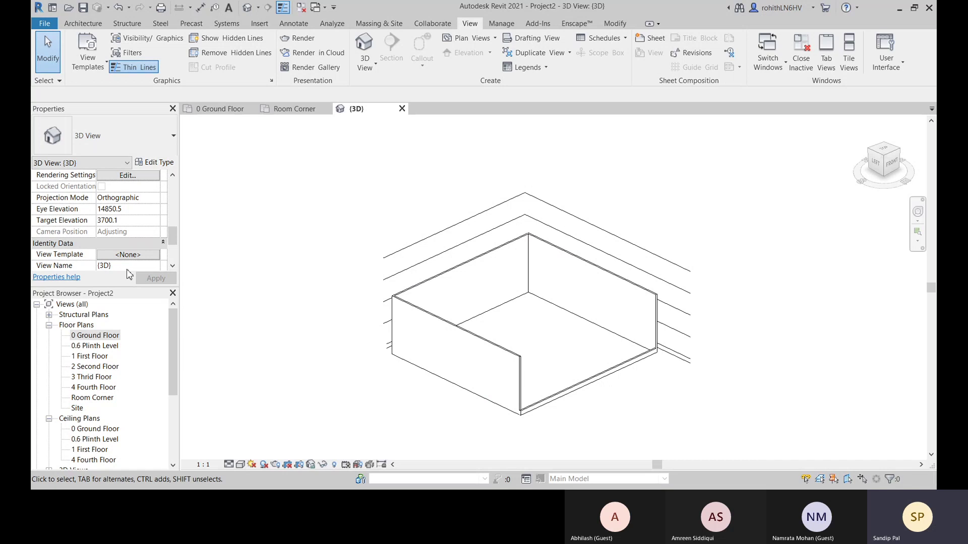
{"action": "scroll", "coordinate": [139, 215], "scroll_direction": "down", "scroll_amount": 3}
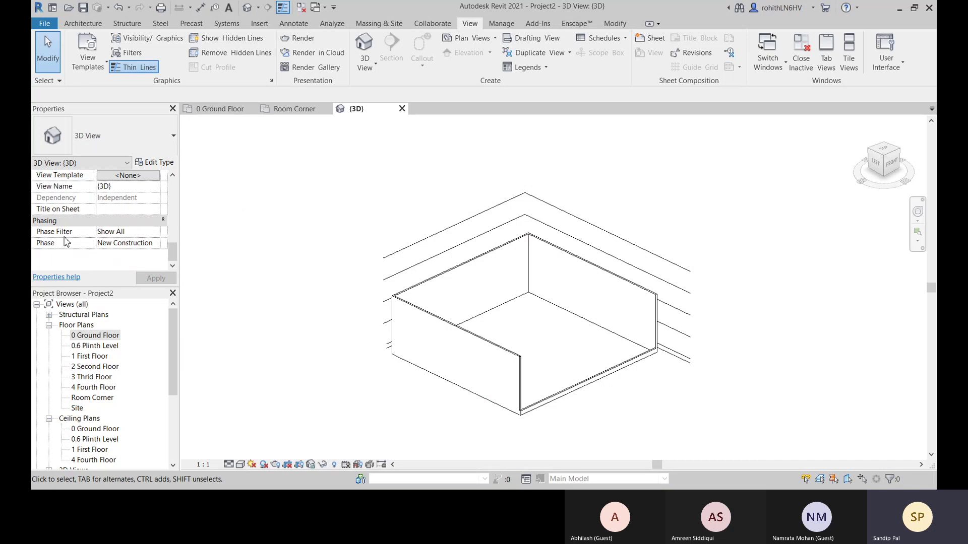
{"action": "scroll", "coordinate": [68, 241], "scroll_direction": "up", "scroll_amount": 2}
{"action": "scroll", "coordinate": [80, 229], "scroll_direction": "down", "scroll_amount": 2}
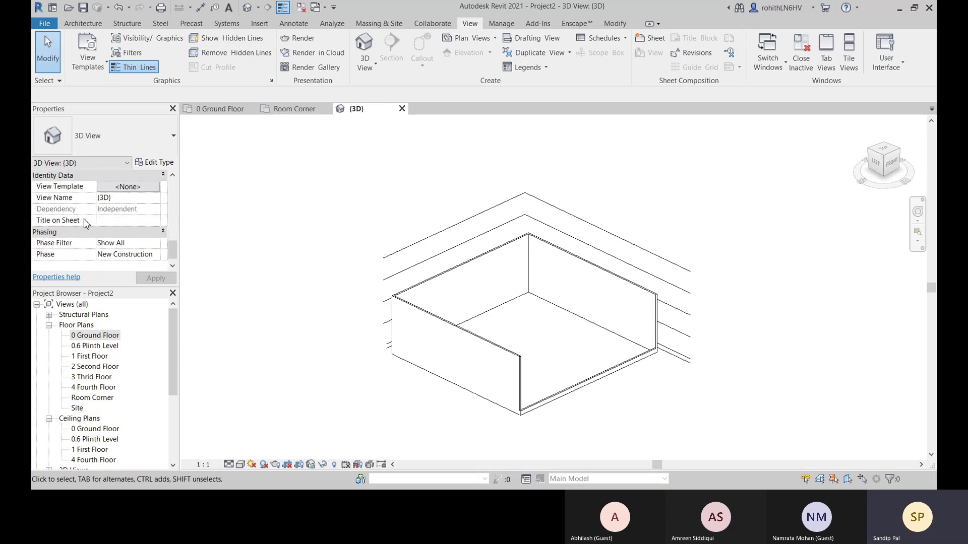
{"action": "scroll", "coordinate": [103, 229], "scroll_direction": "down", "scroll_amount": 1}
{"action": "scroll", "coordinate": [105, 231], "scroll_direction": "up", "scroll_amount": 3}
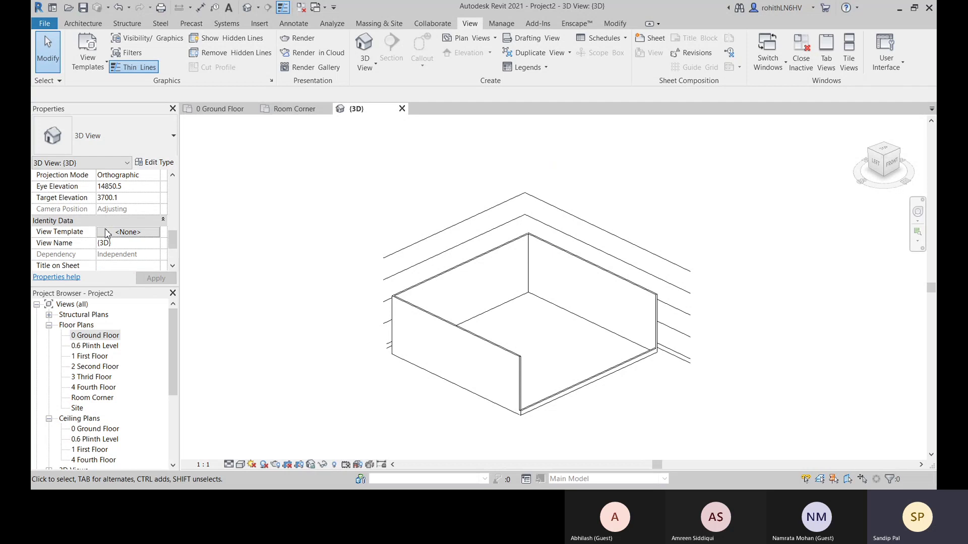
{"action": "scroll", "coordinate": [106, 232], "scroll_direction": "up", "scroll_amount": 1}
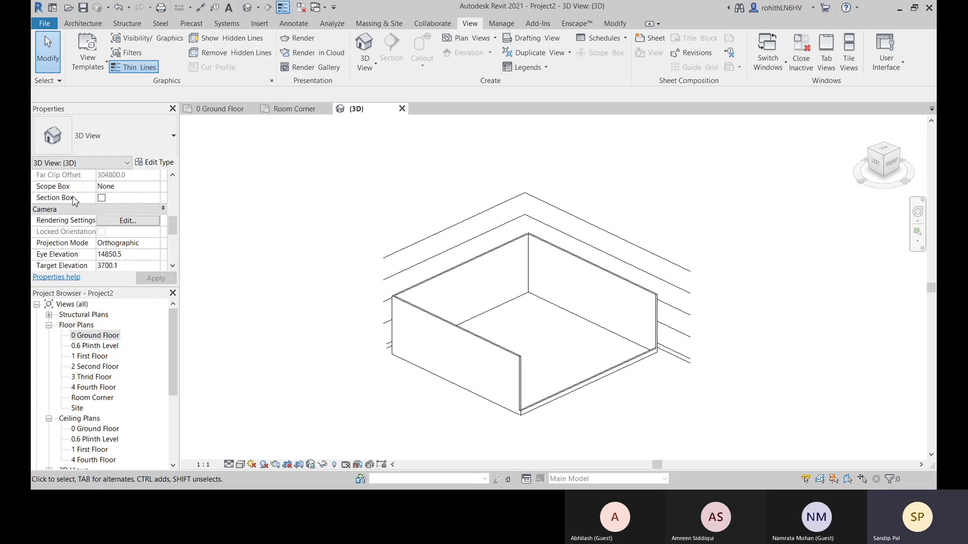
Step: Enable the 3D view's Section Box and shrink it inward from all four sides until it cuts away every wall
{"action": "left_click", "coordinate": [101, 197]}
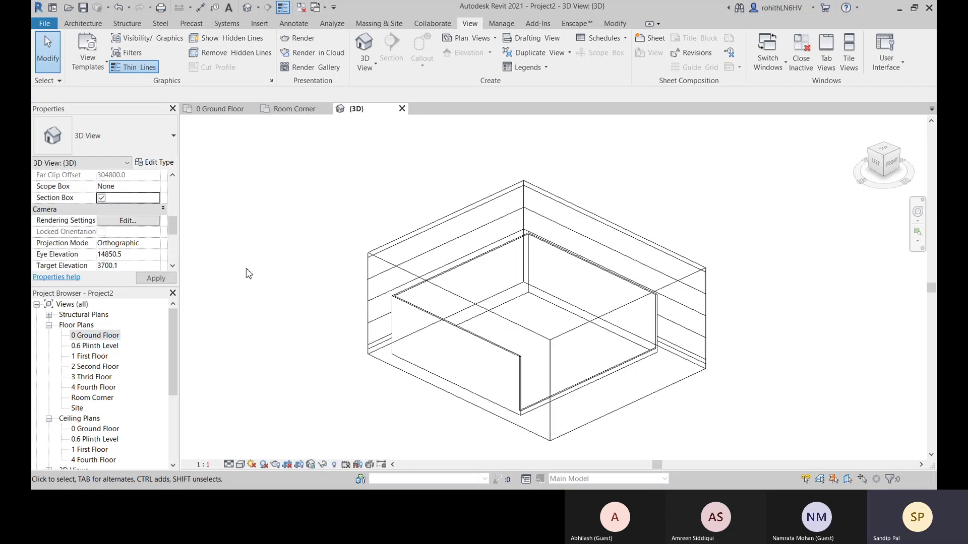
{"action": "left_click", "coordinate": [706, 283]}
{"action": "left_click_drag", "start_coordinate": [627, 357], "coordinate": [582, 332]}
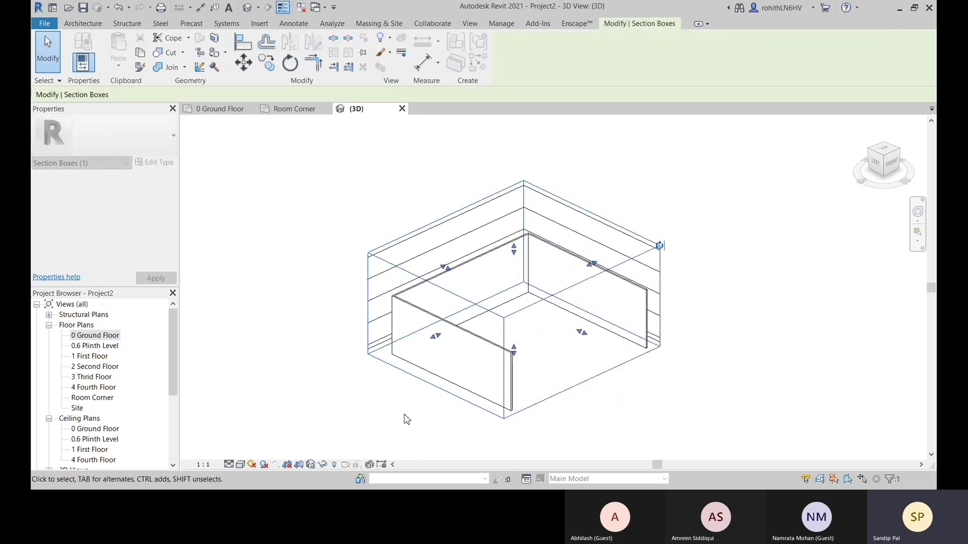
{"action": "left_click_drag", "start_coordinate": [434, 336], "coordinate": [474, 319]}
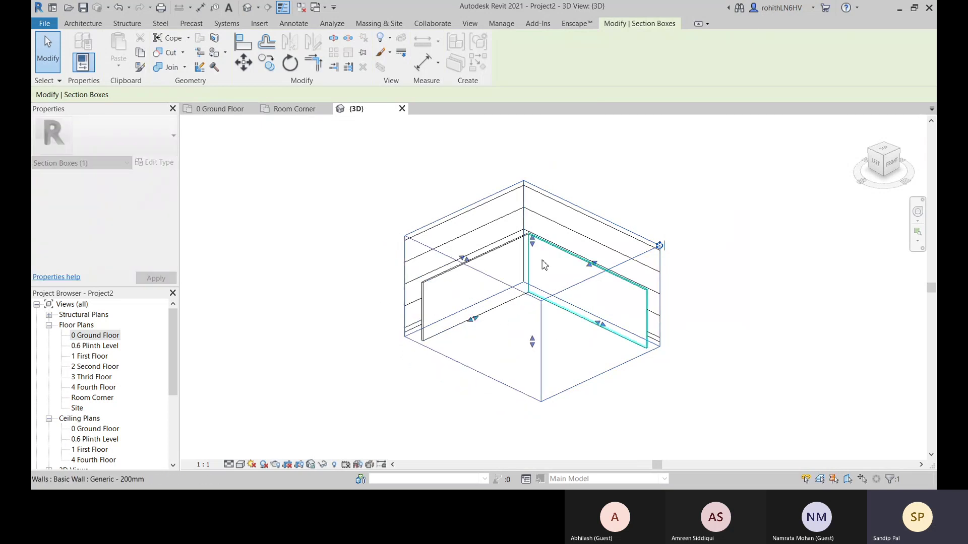
{"action": "left_click_drag", "start_coordinate": [467, 261], "coordinate": [497, 277]}
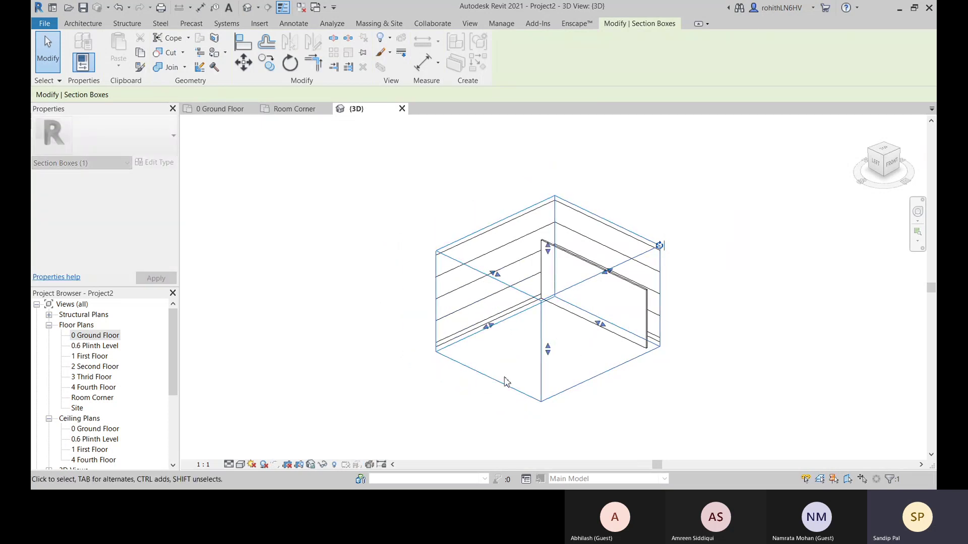
{"action": "left_click_drag", "start_coordinate": [609, 279], "coordinate": [605, 280]}
{"action": "key", "text": "Escape"}
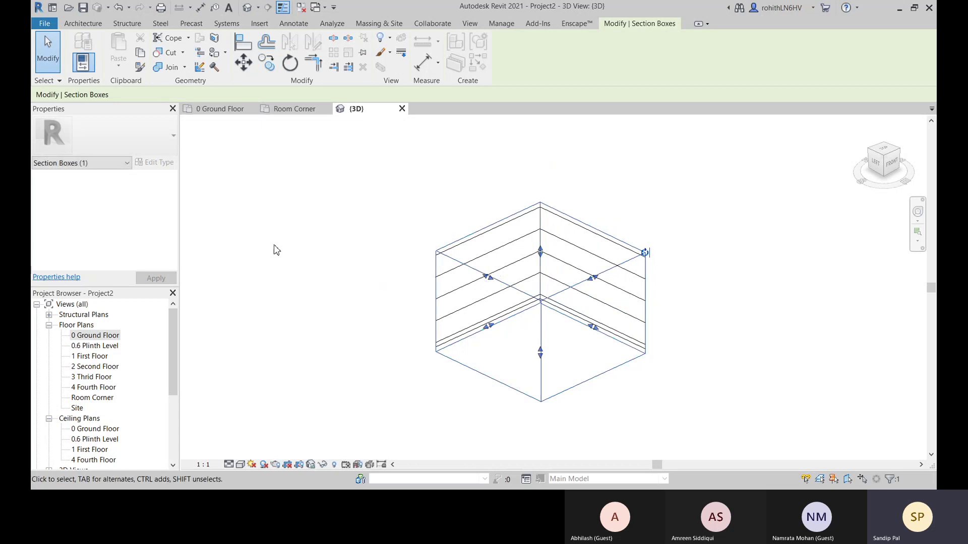
{"action": "left_click", "coordinate": [557, 297]}
{"action": "left_click", "coordinate": [338, 251]}
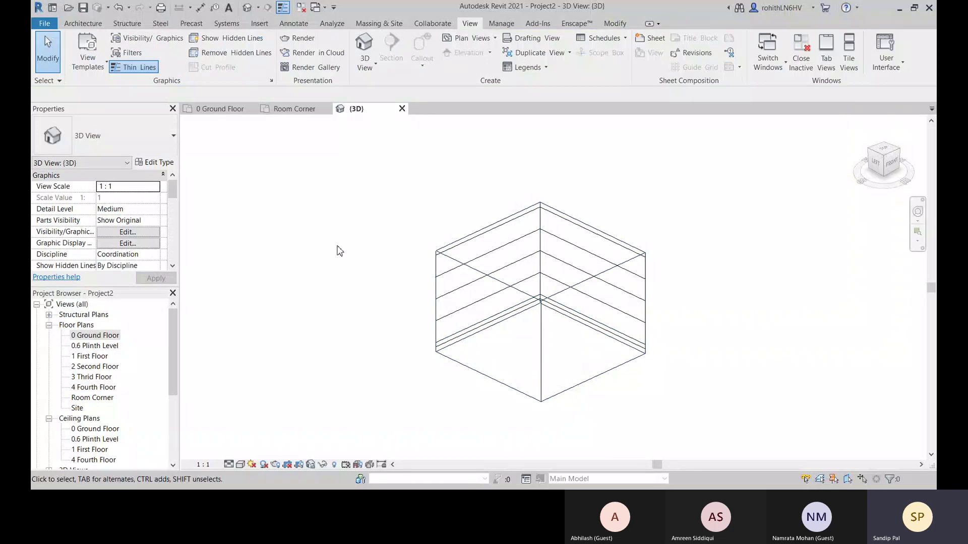
Step: Disable the Section Box in the 3D view's extents properties
{"action": "left_click", "coordinate": [614, 24]}
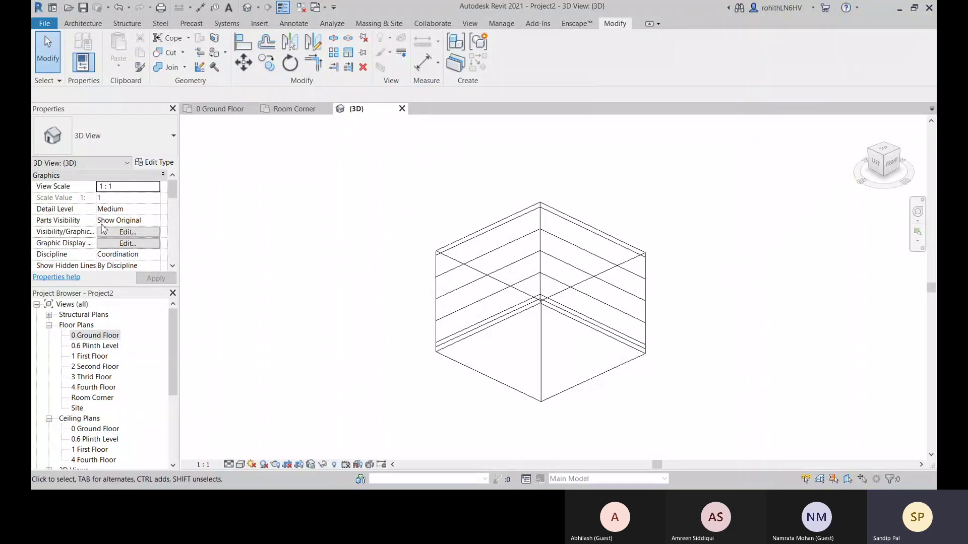
{"action": "scroll", "coordinate": [86, 224], "scroll_direction": "down", "scroll_amount": 4}
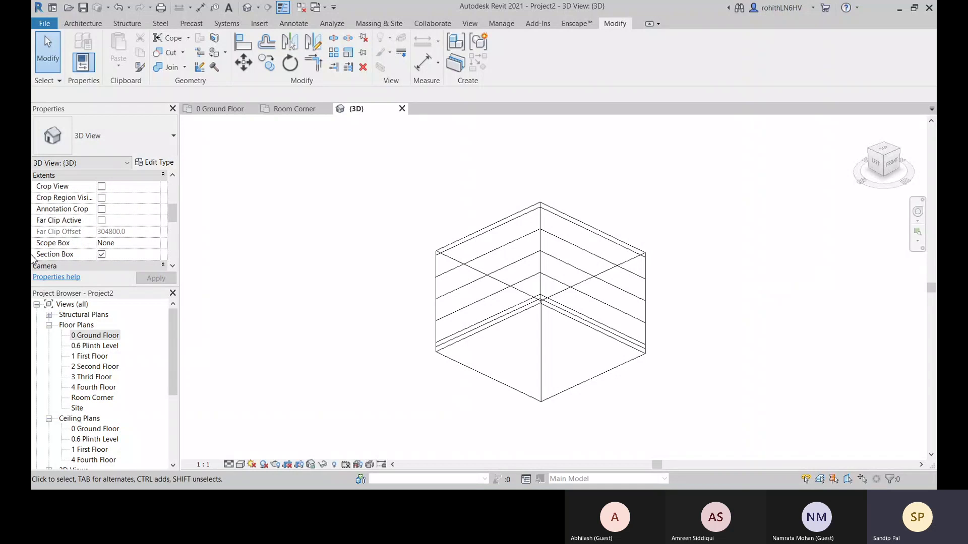
{"action": "left_click", "coordinate": [101, 255]}
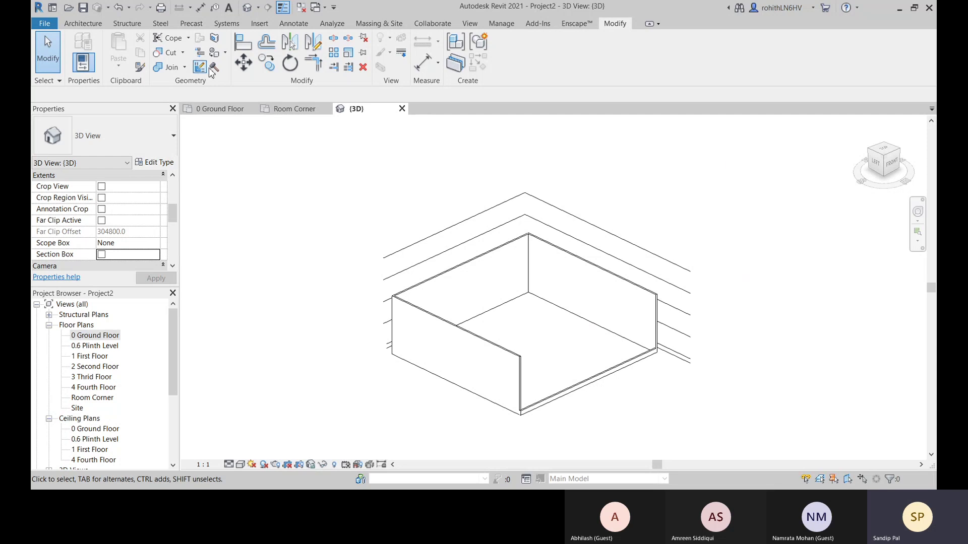
Step: Review the room in the North elevation and the 3D view, ending back in the 0 Ground Floor plan
{"action": "left_click", "coordinate": [222, 109]}
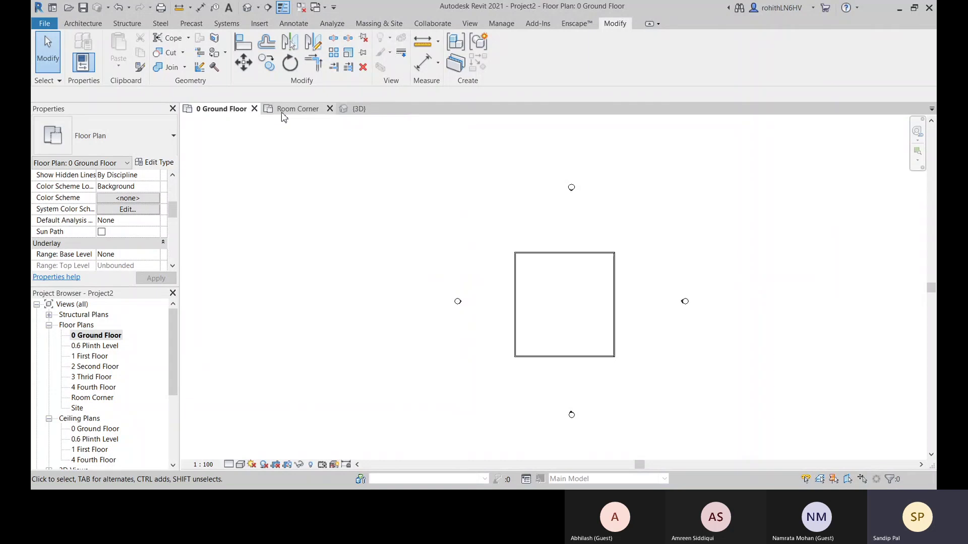
{"action": "scroll", "coordinate": [101, 436], "scroll_direction": "down", "scroll_amount": 3}
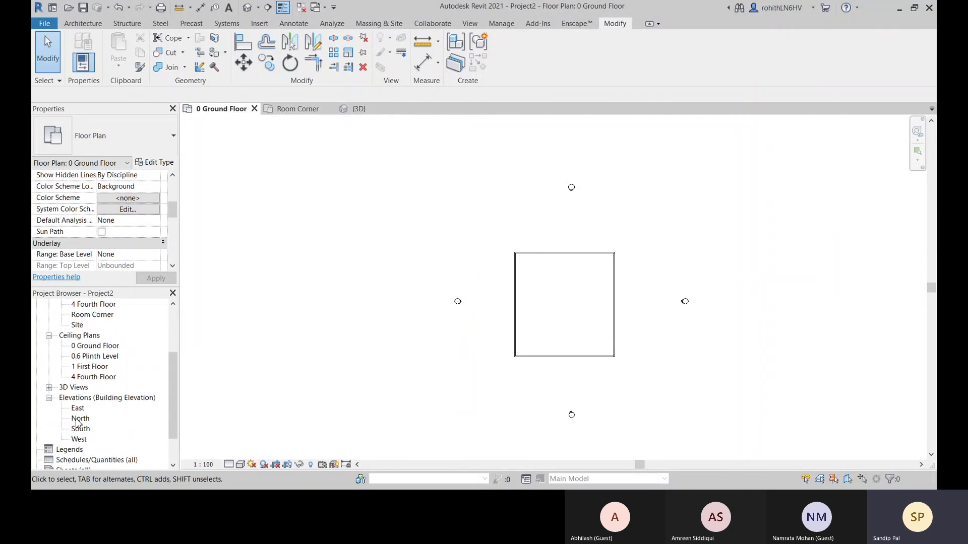
{"action": "double_click", "coordinate": [80, 418]}
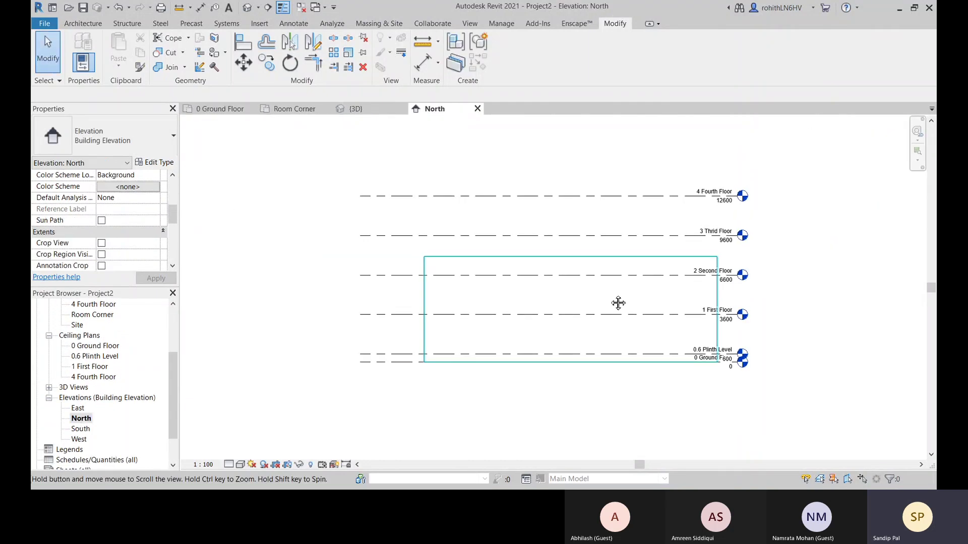
{"action": "middle_click_drag", "start_coordinate": [617, 303], "coordinate": [579, 344]}
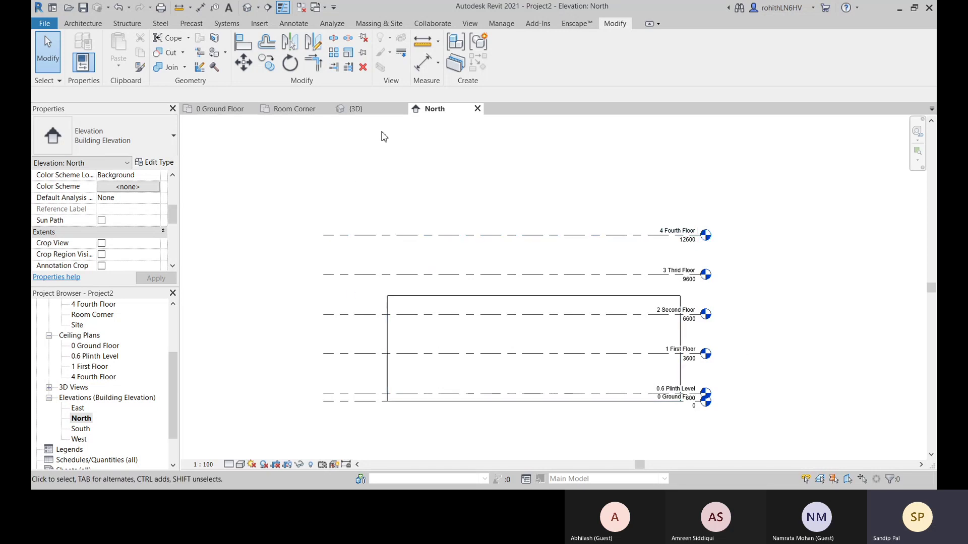
{"action": "left_click", "coordinate": [371, 112]}
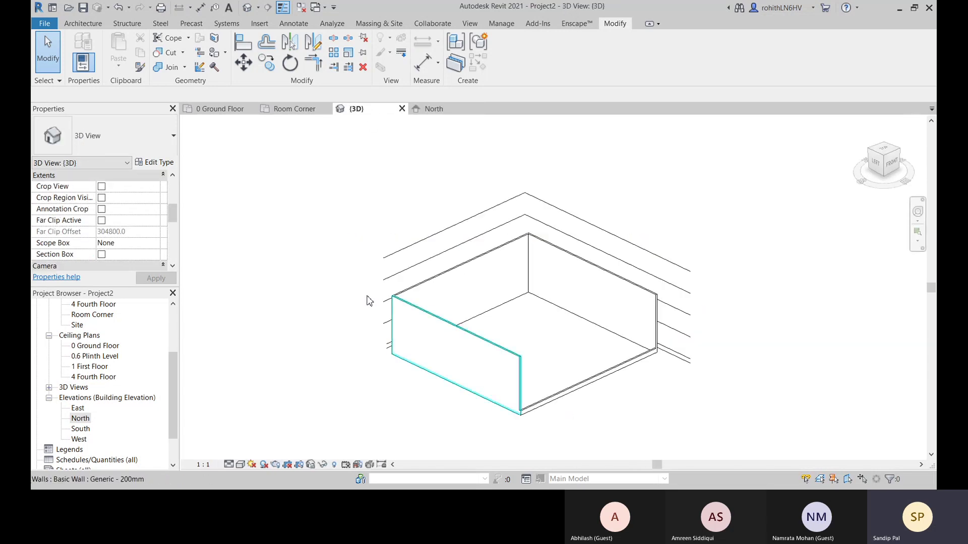
{"action": "left_click", "coordinate": [219, 109]}
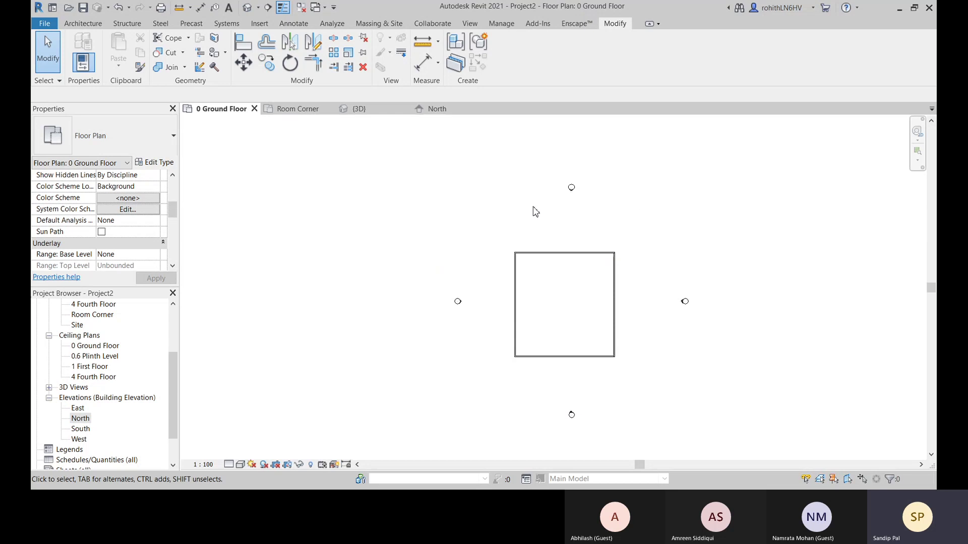
{"action": "middle_click_drag", "start_coordinate": [530, 232], "coordinate": [543, 242]}
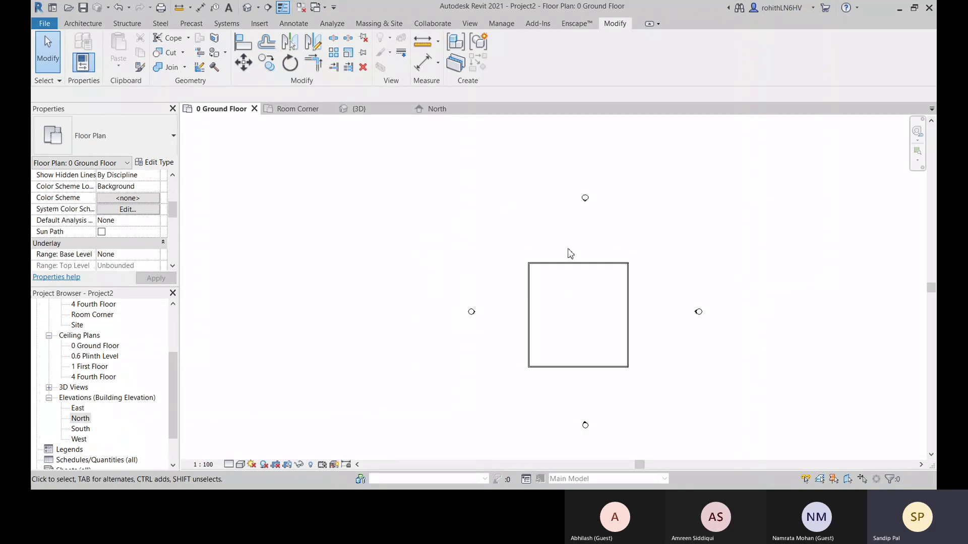
{"action": "left_click", "coordinate": [259, 24]}
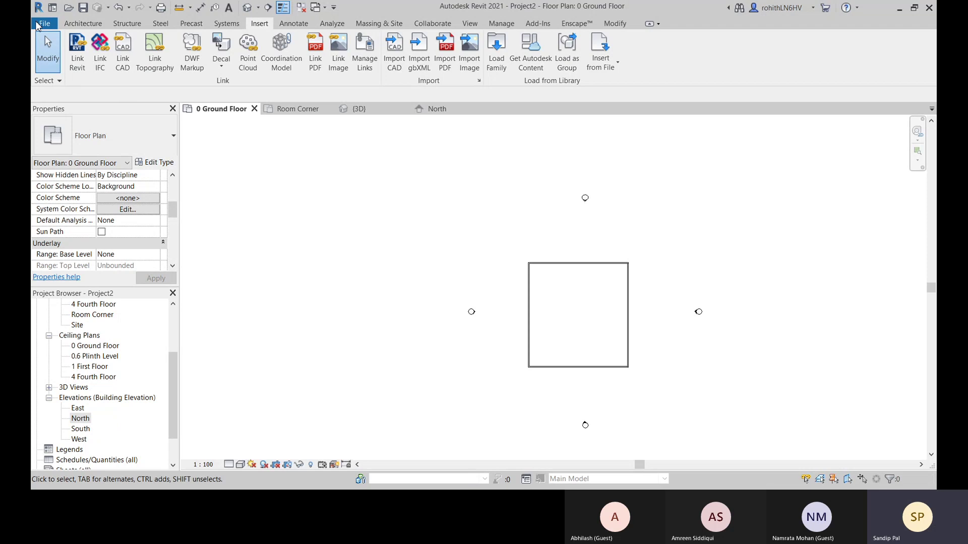
{"action": "left_click", "coordinate": [75, 25]}
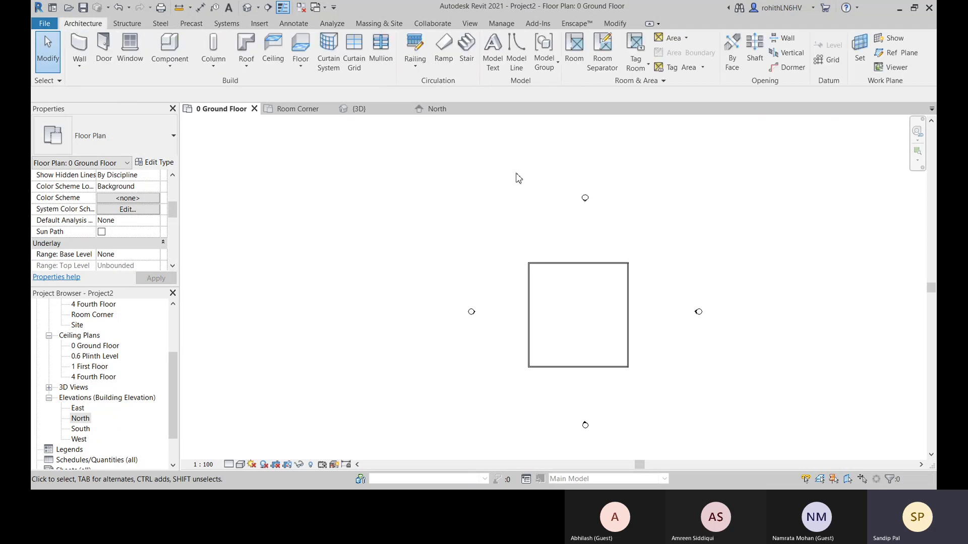